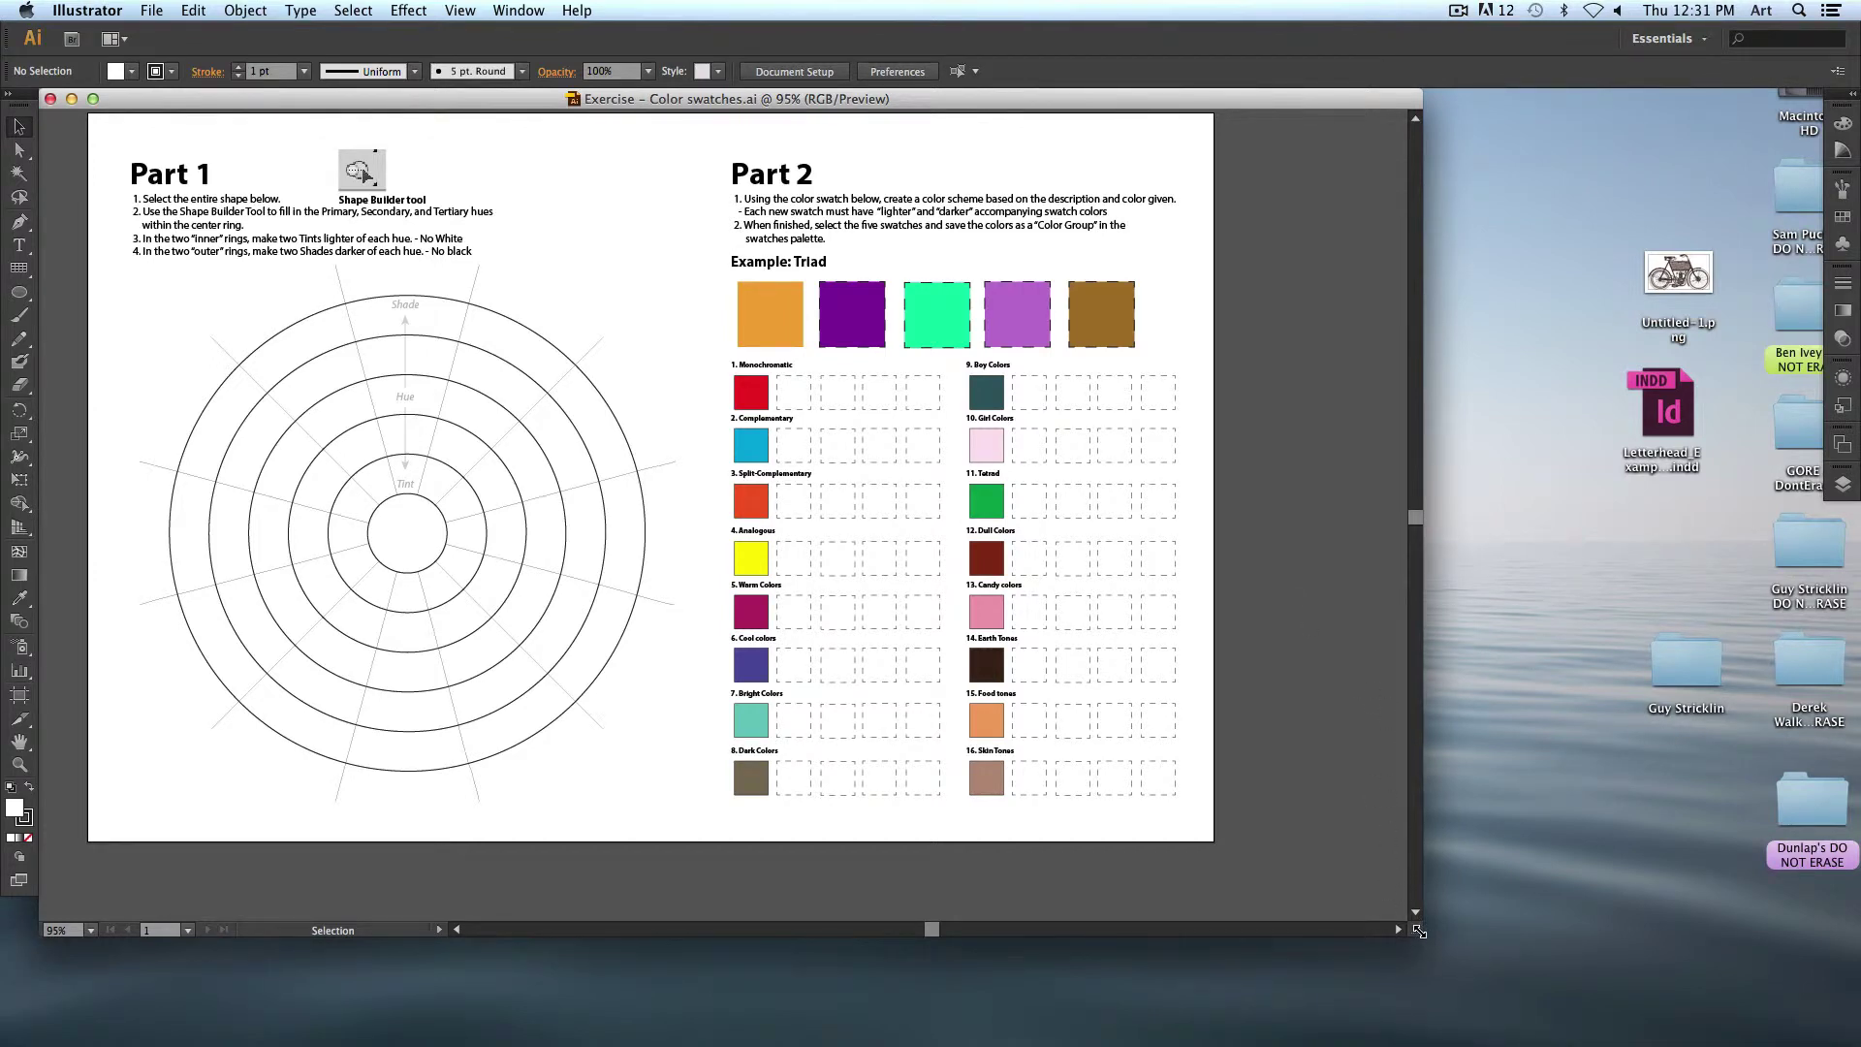
Enlarge the document window and zoom to 150% centred on the colour wheel.
drag(1419, 931, 1730, 1011)
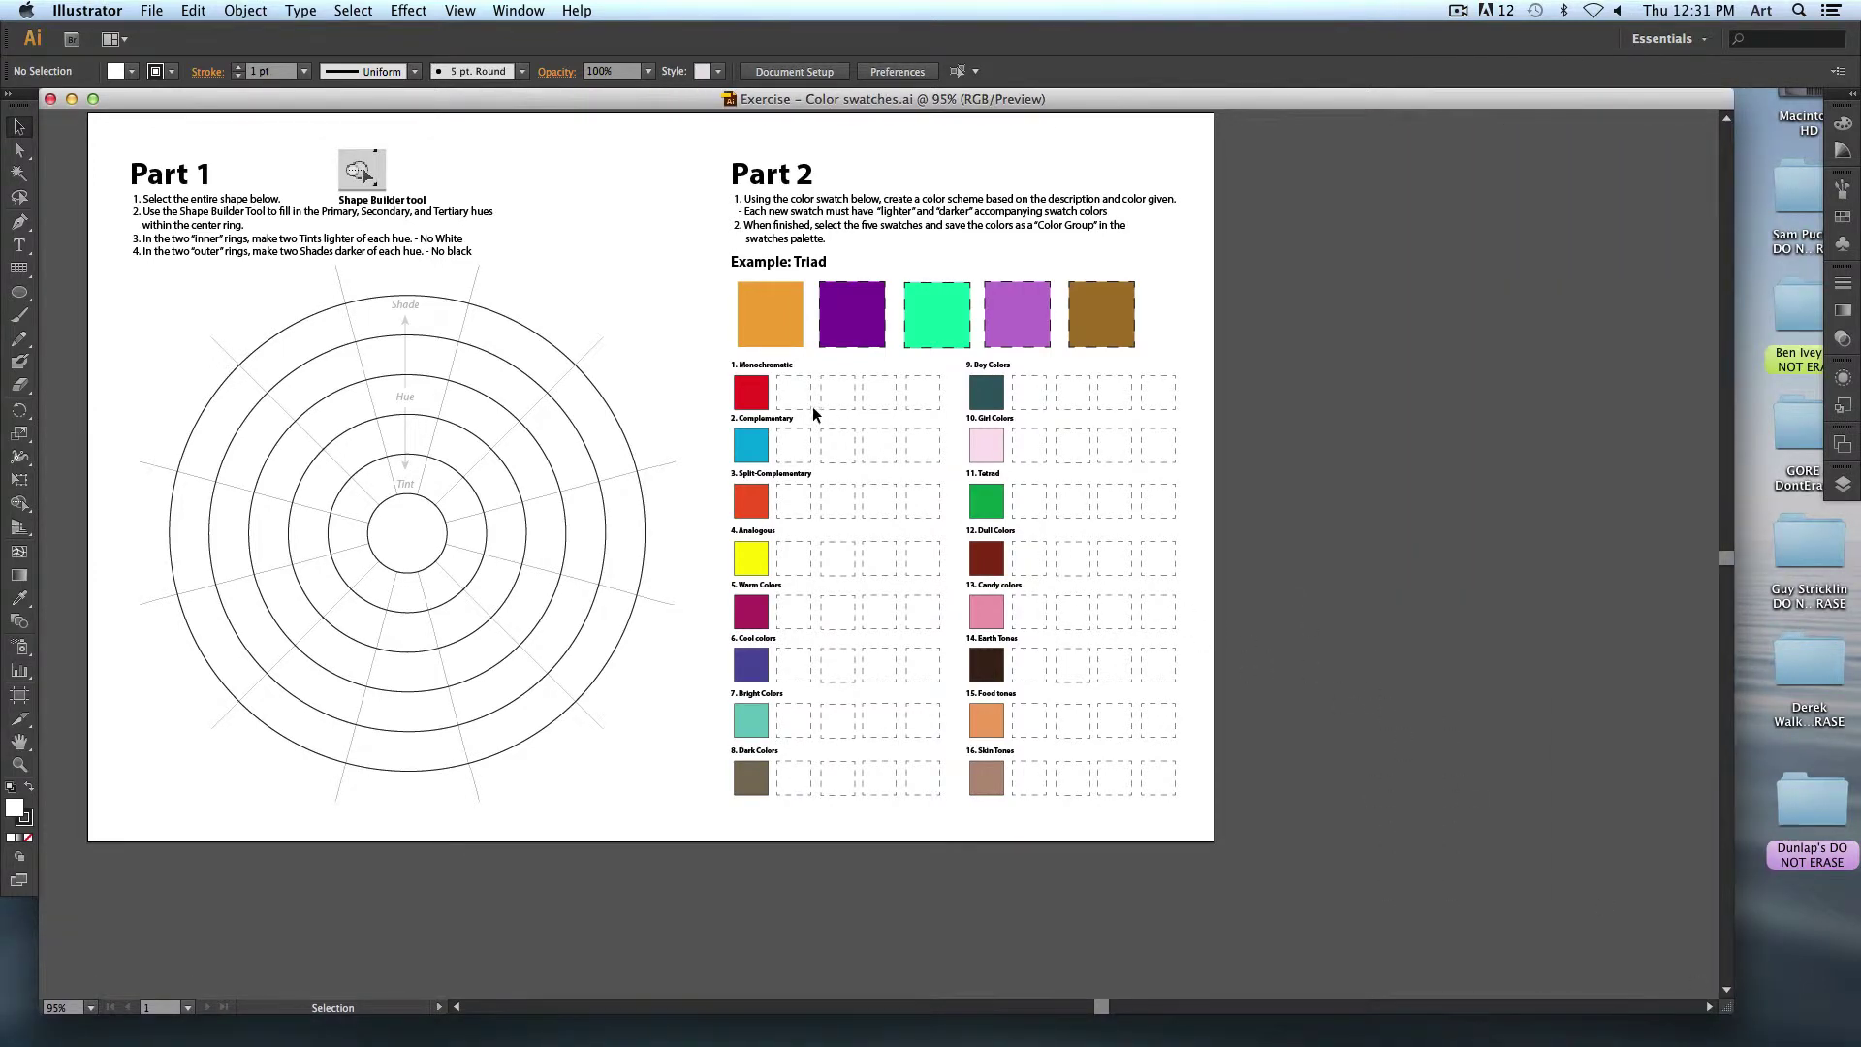
drag(813, 415, 1025, 492)
key(super+1)
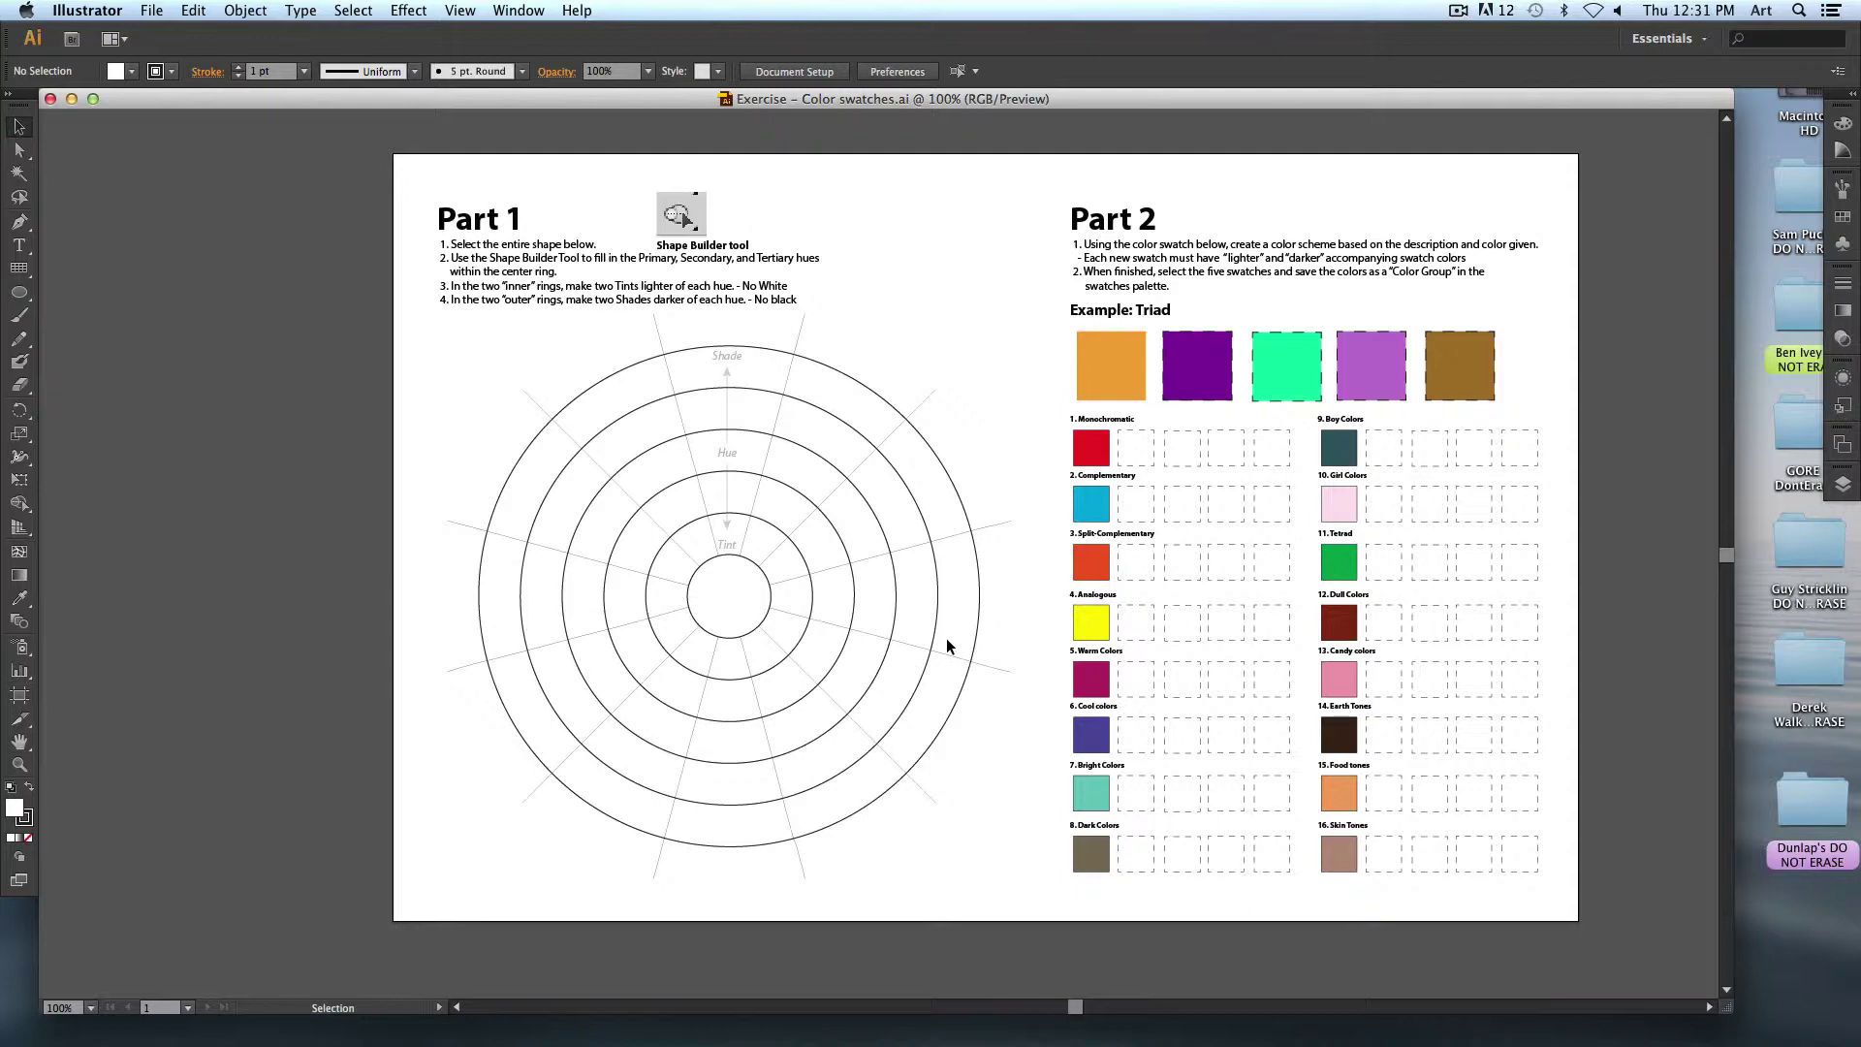
key(super+equal)
drag(874, 400, 964, 539)
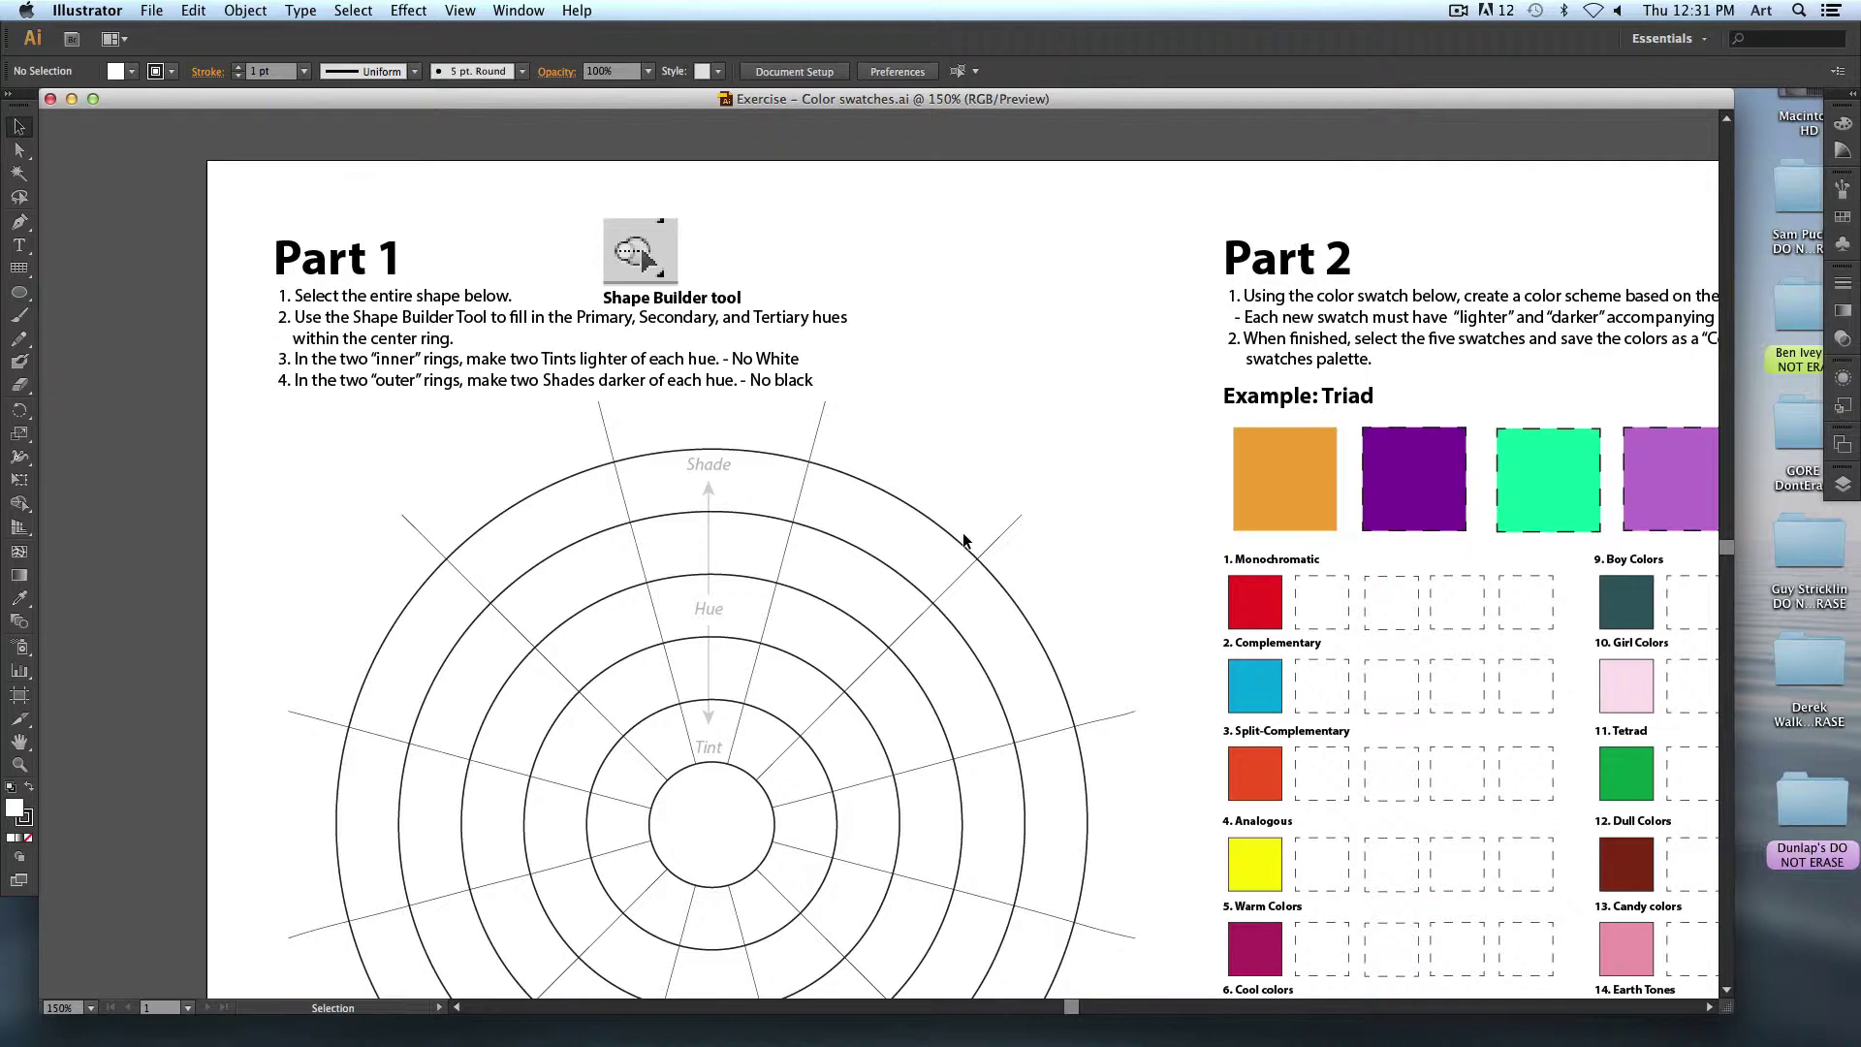
Marquee-select the entire colour wheel as one group.
scroll(1006, 579, down, 2)
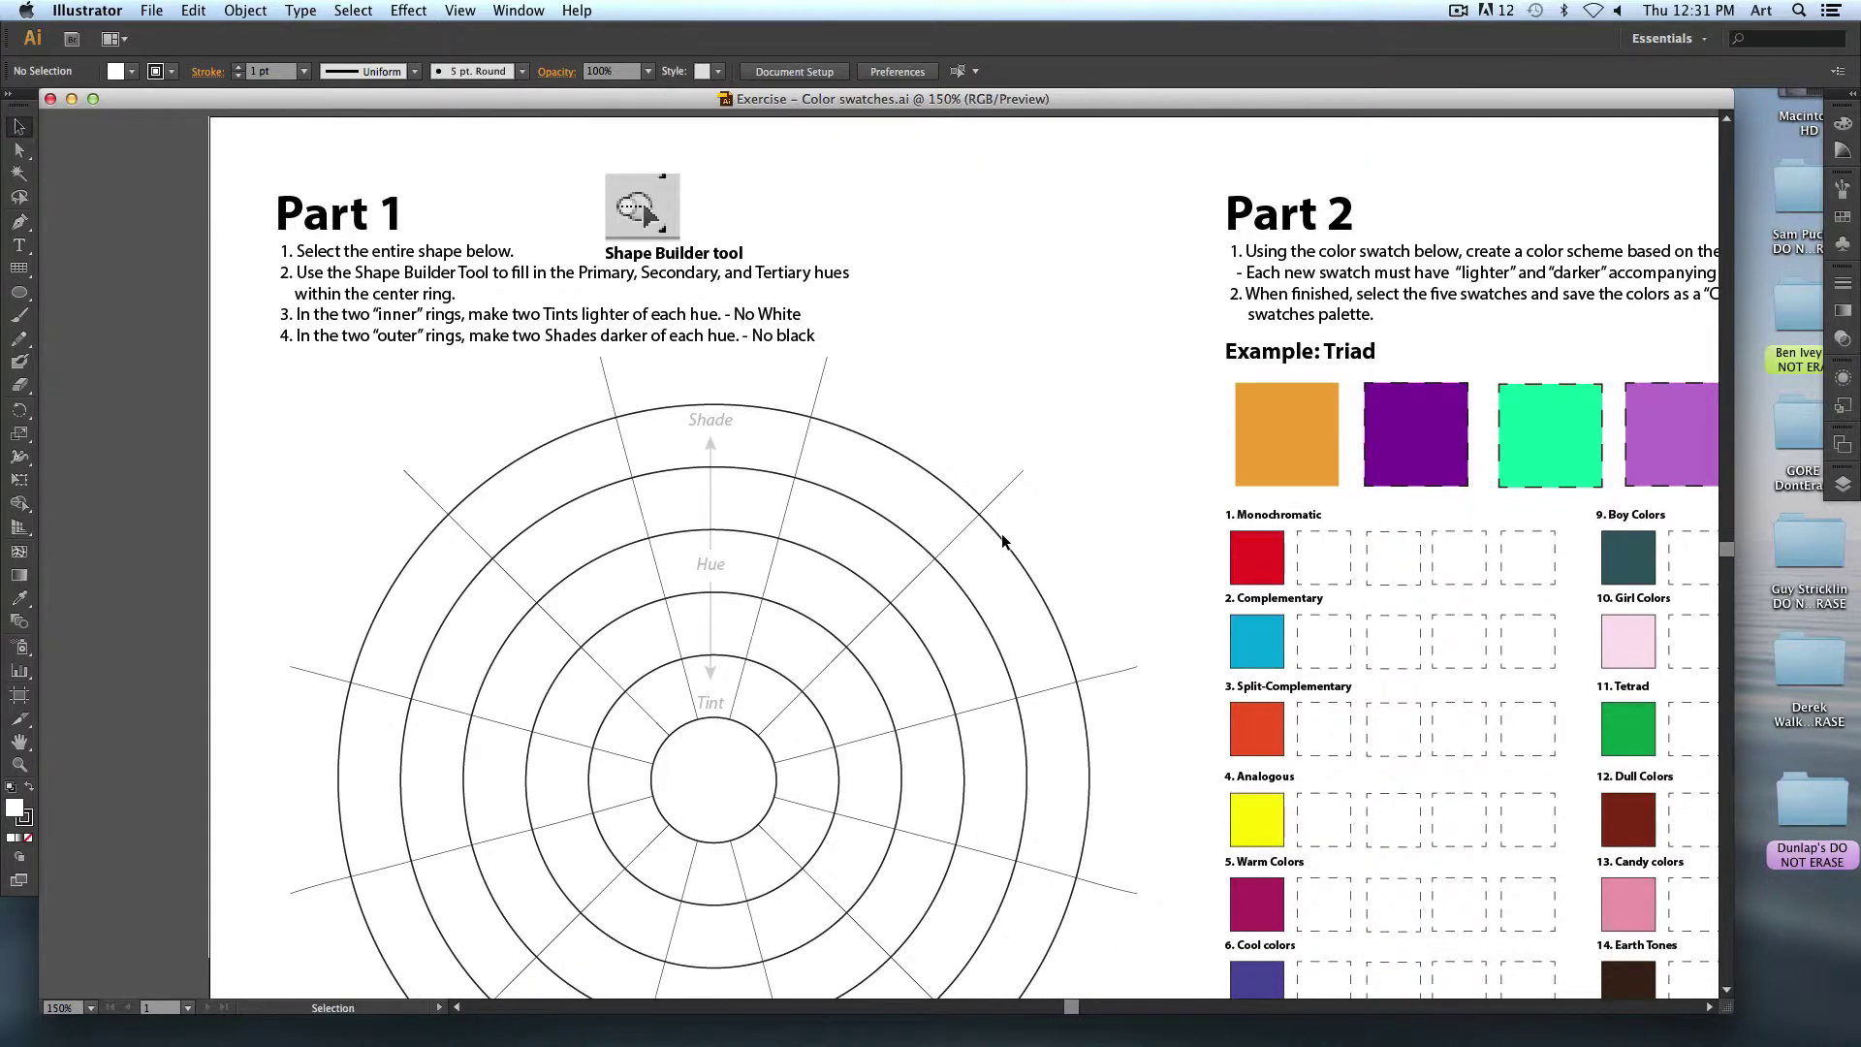
scroll(368, 475, down, 1)
drag(290, 417, 517, 550)
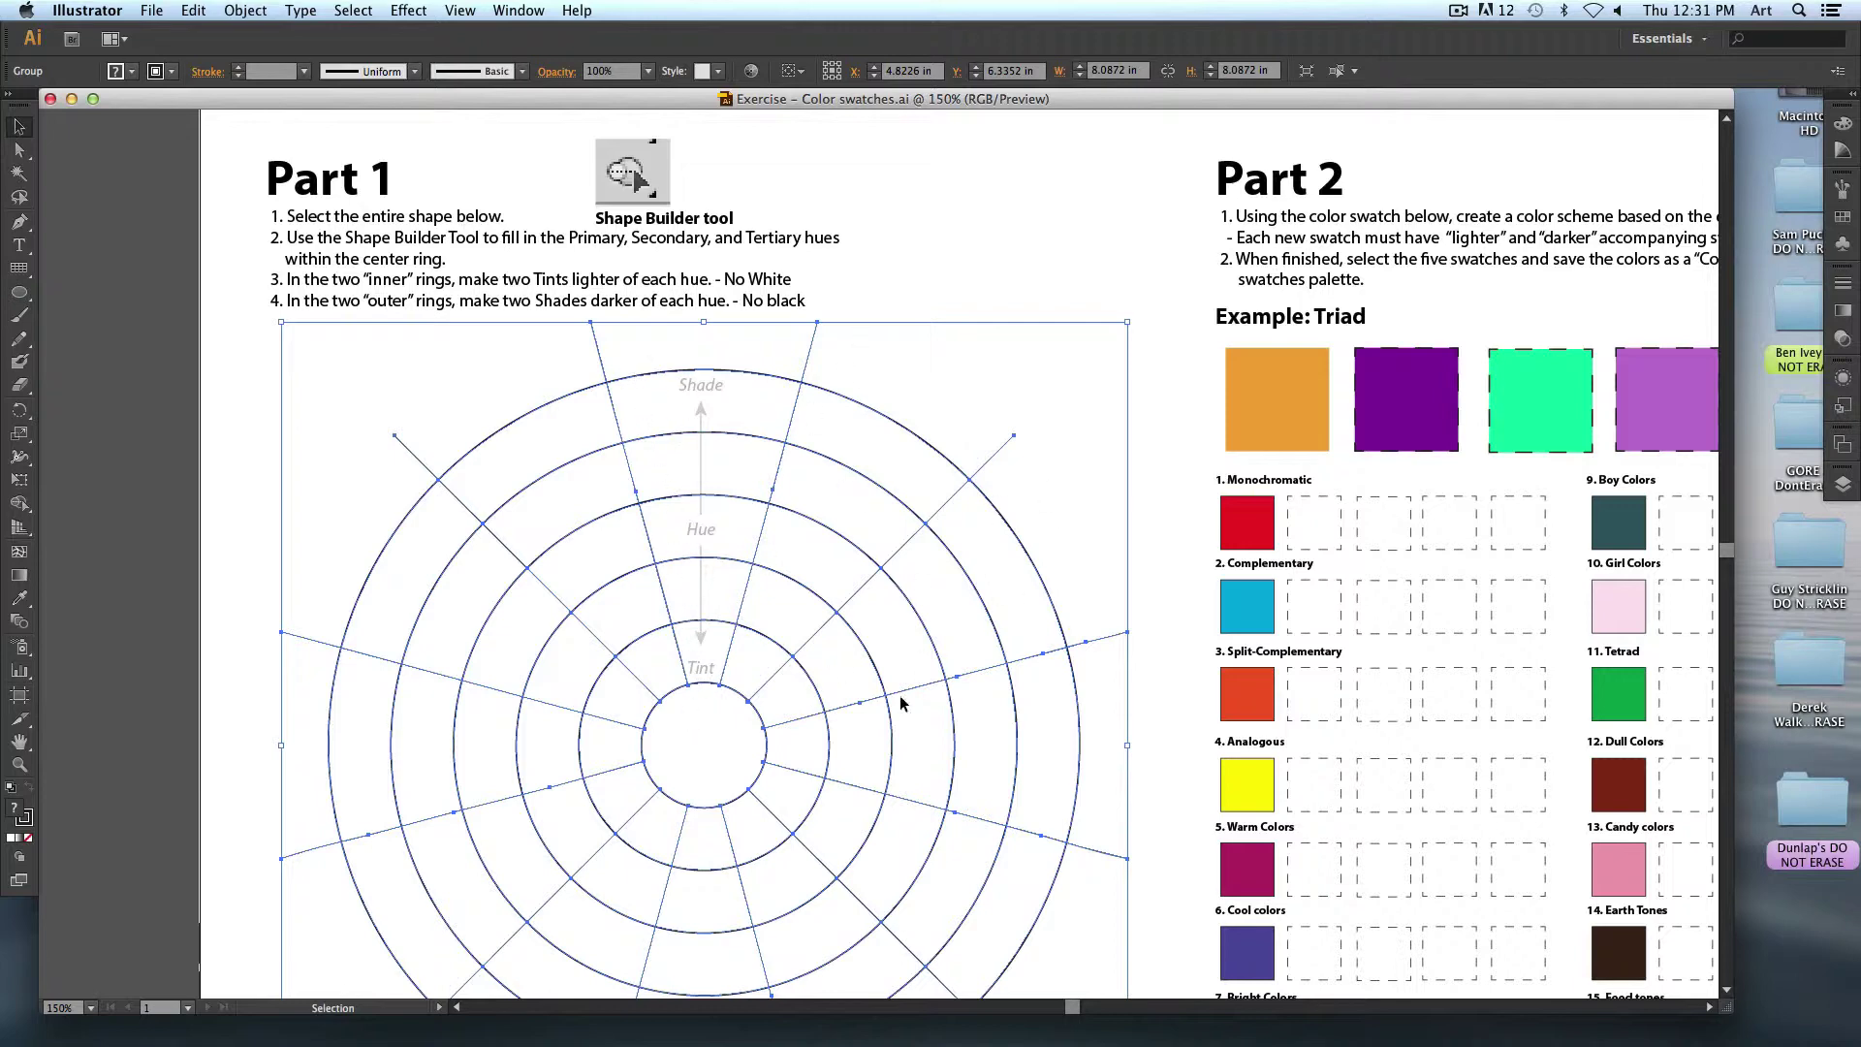
Deselect the wheel and pan to view the Part 1 instructions and unfilled wheel.
click(397, 434)
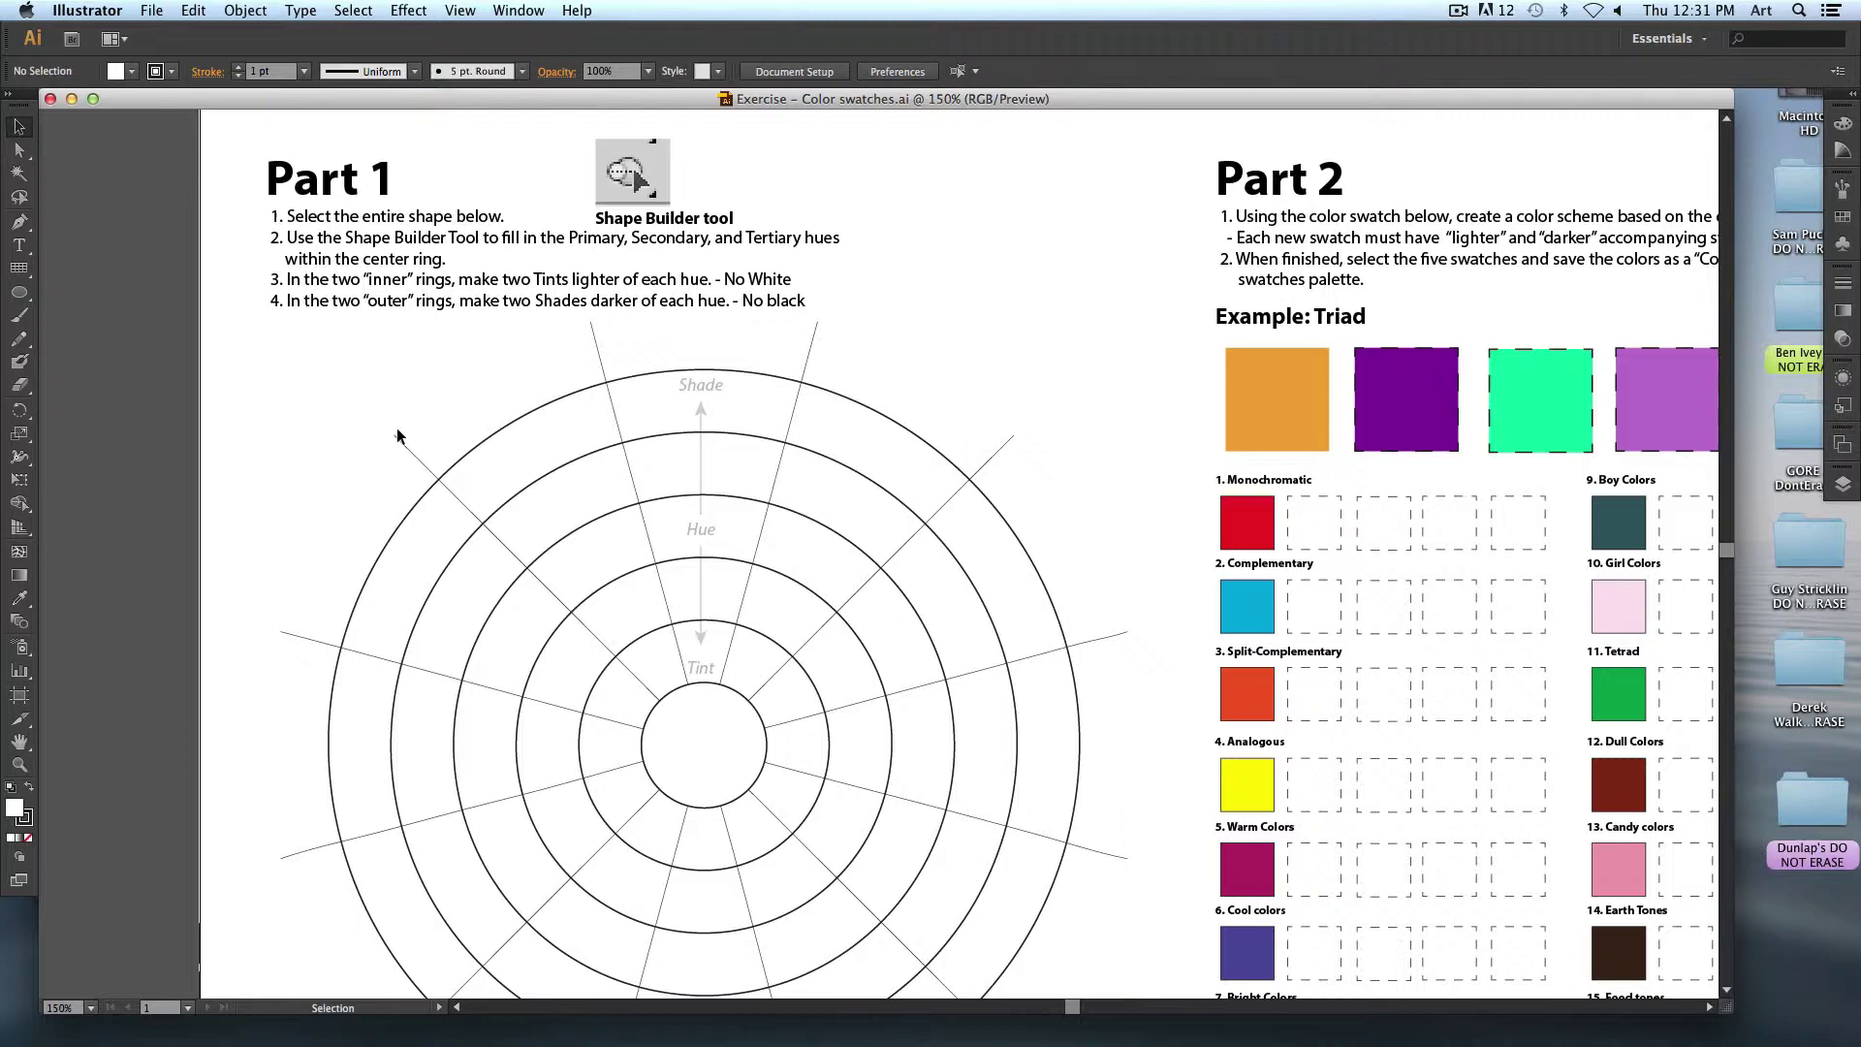
drag(586, 519, 567, 404)
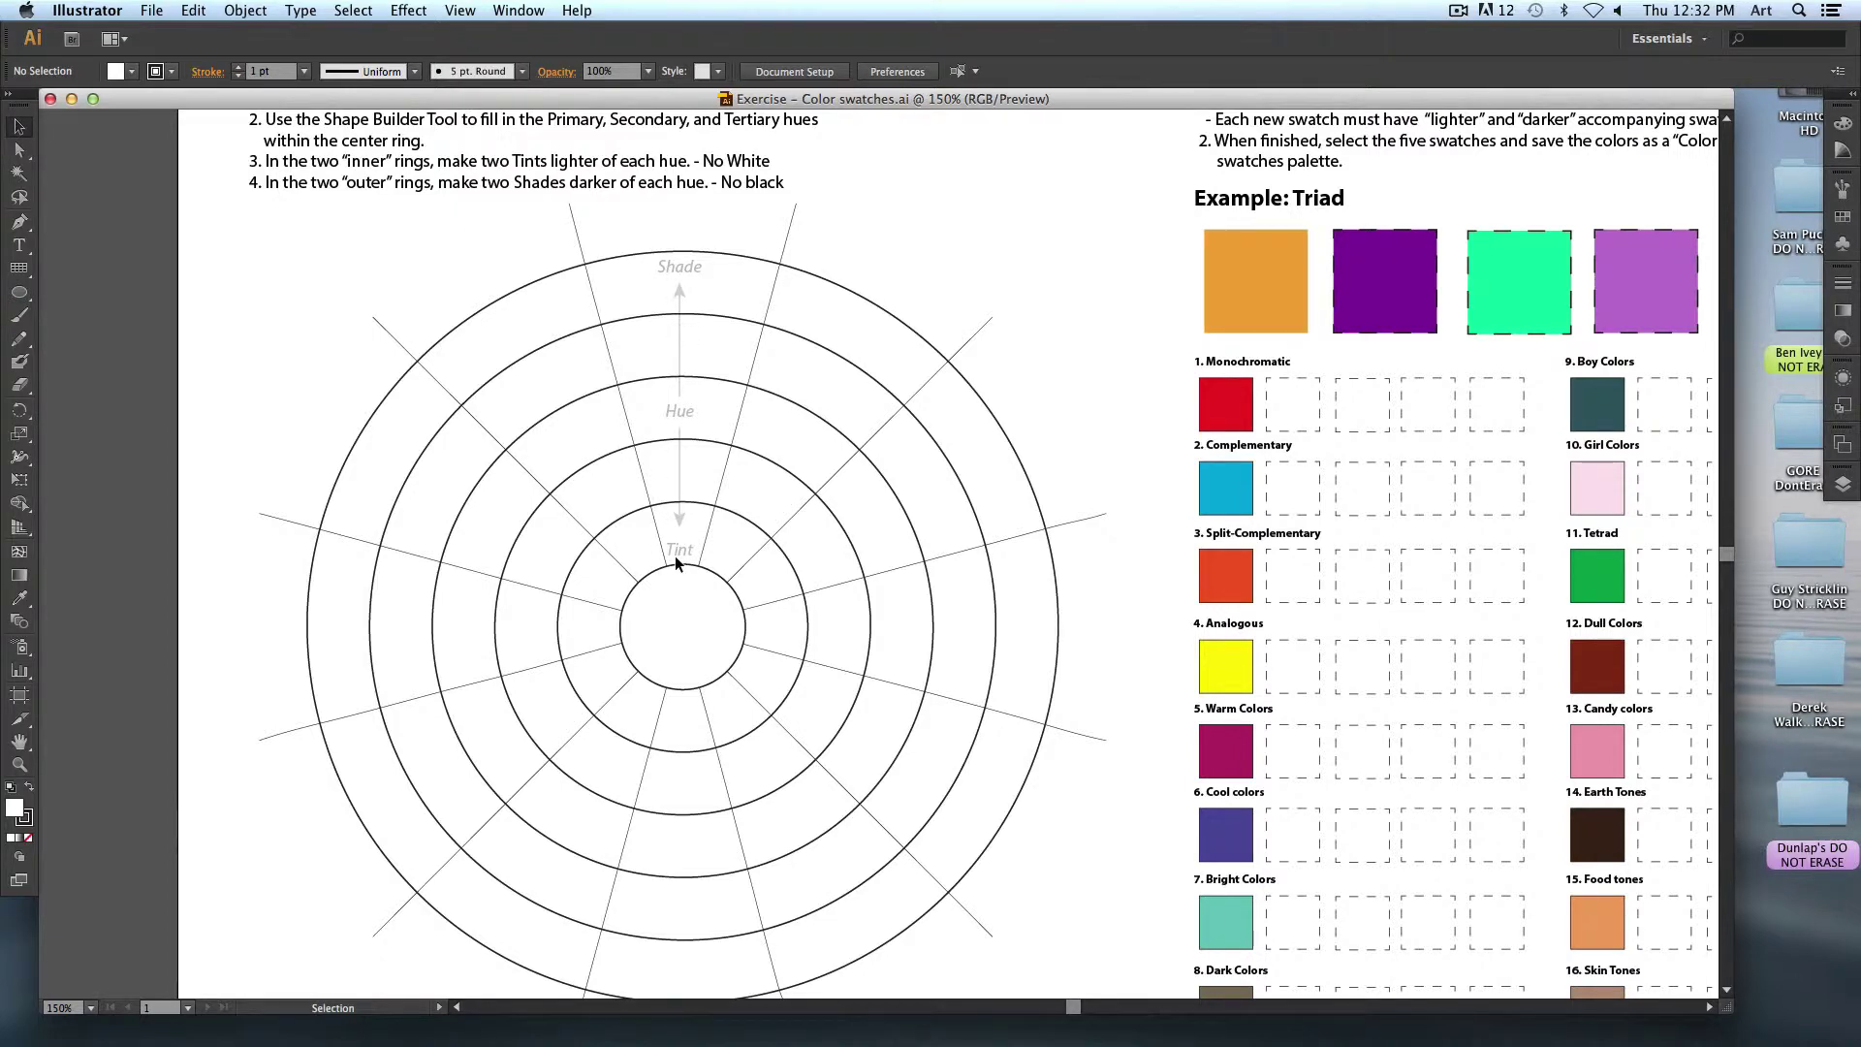
scroll(660, 271, up, 3)
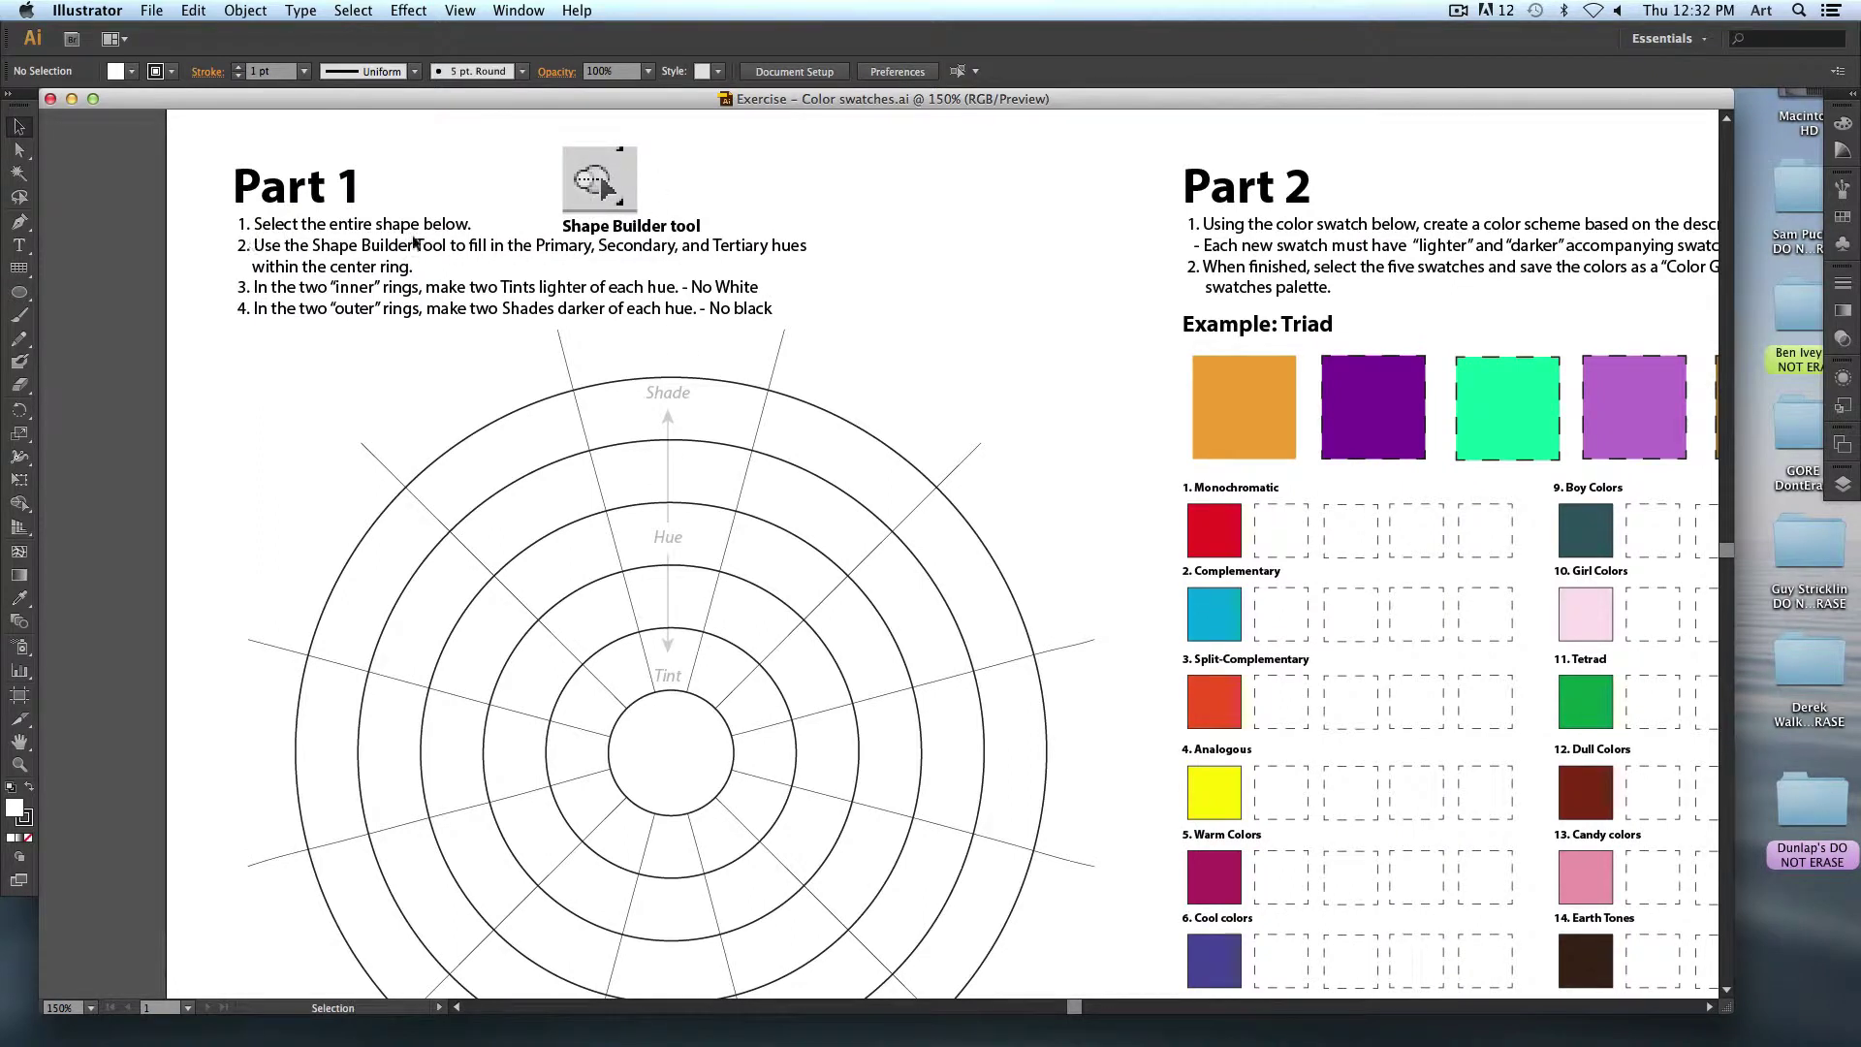
Activate the Shape Builder tool with the whole colour wheel selected.
click(19, 504)
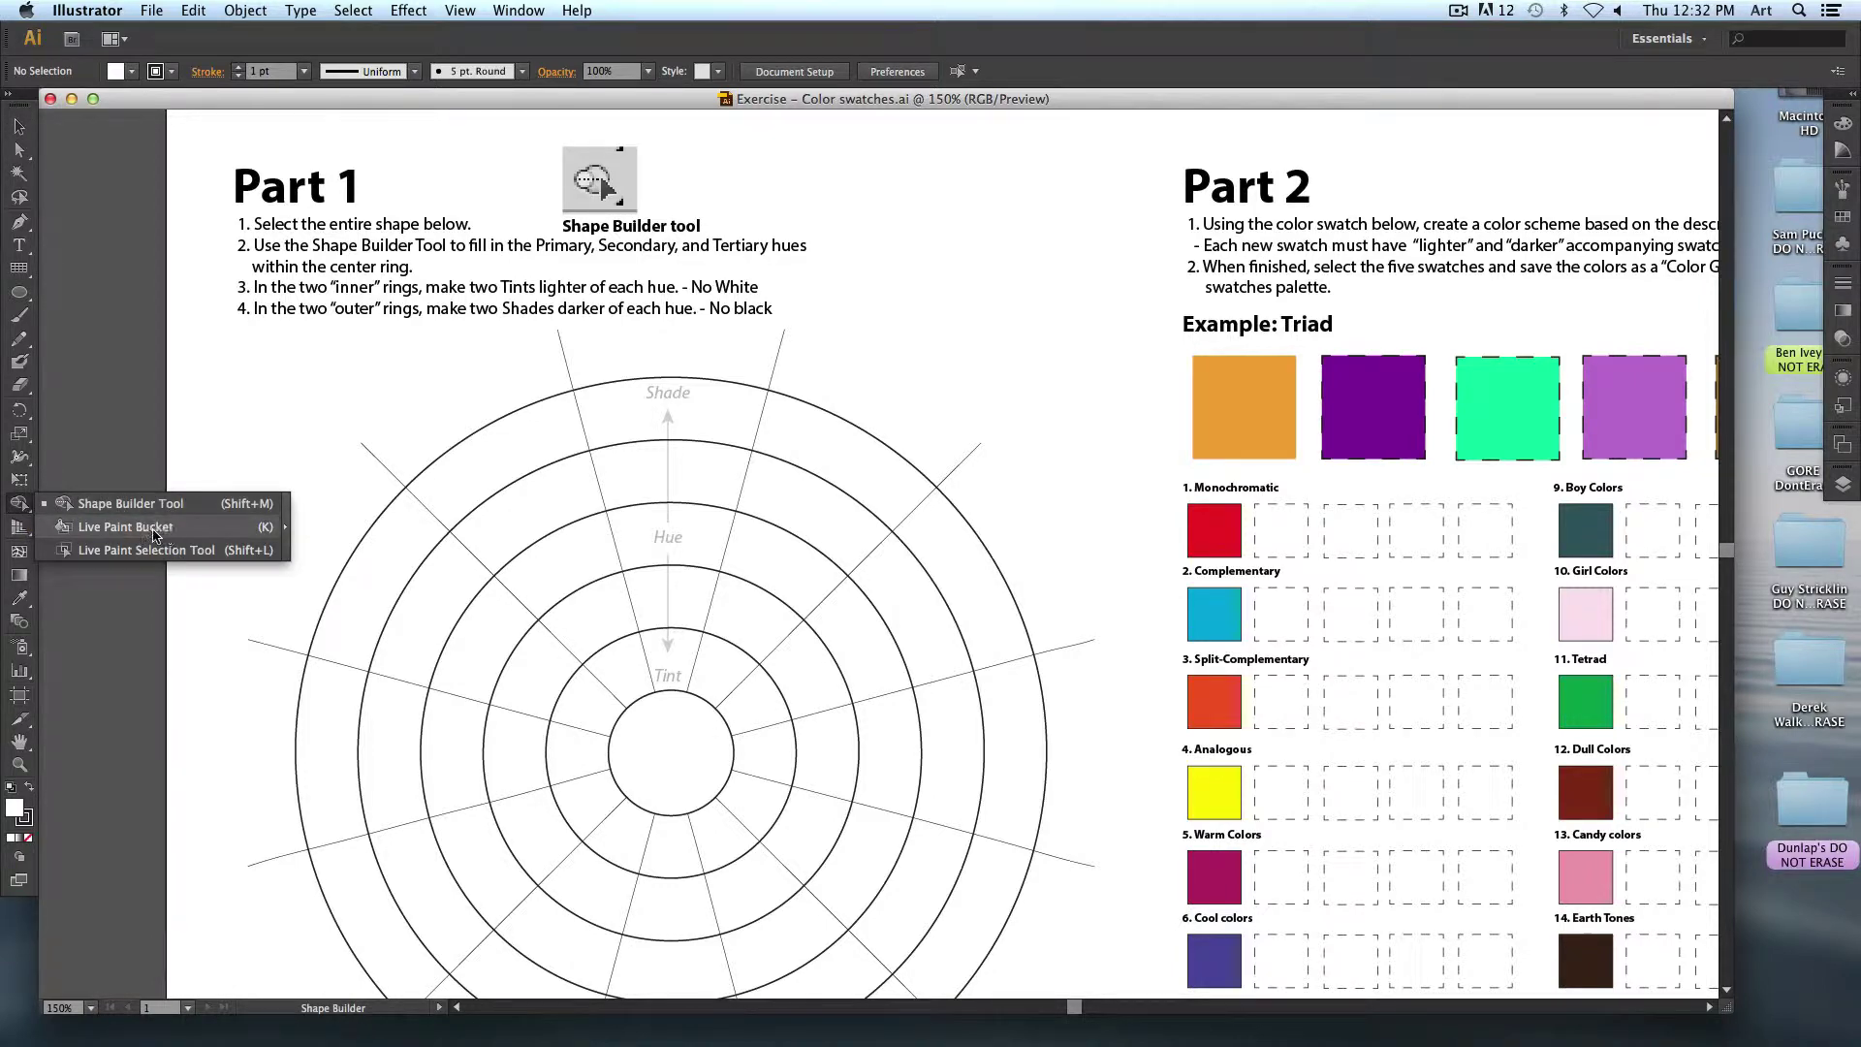
click(97, 505)
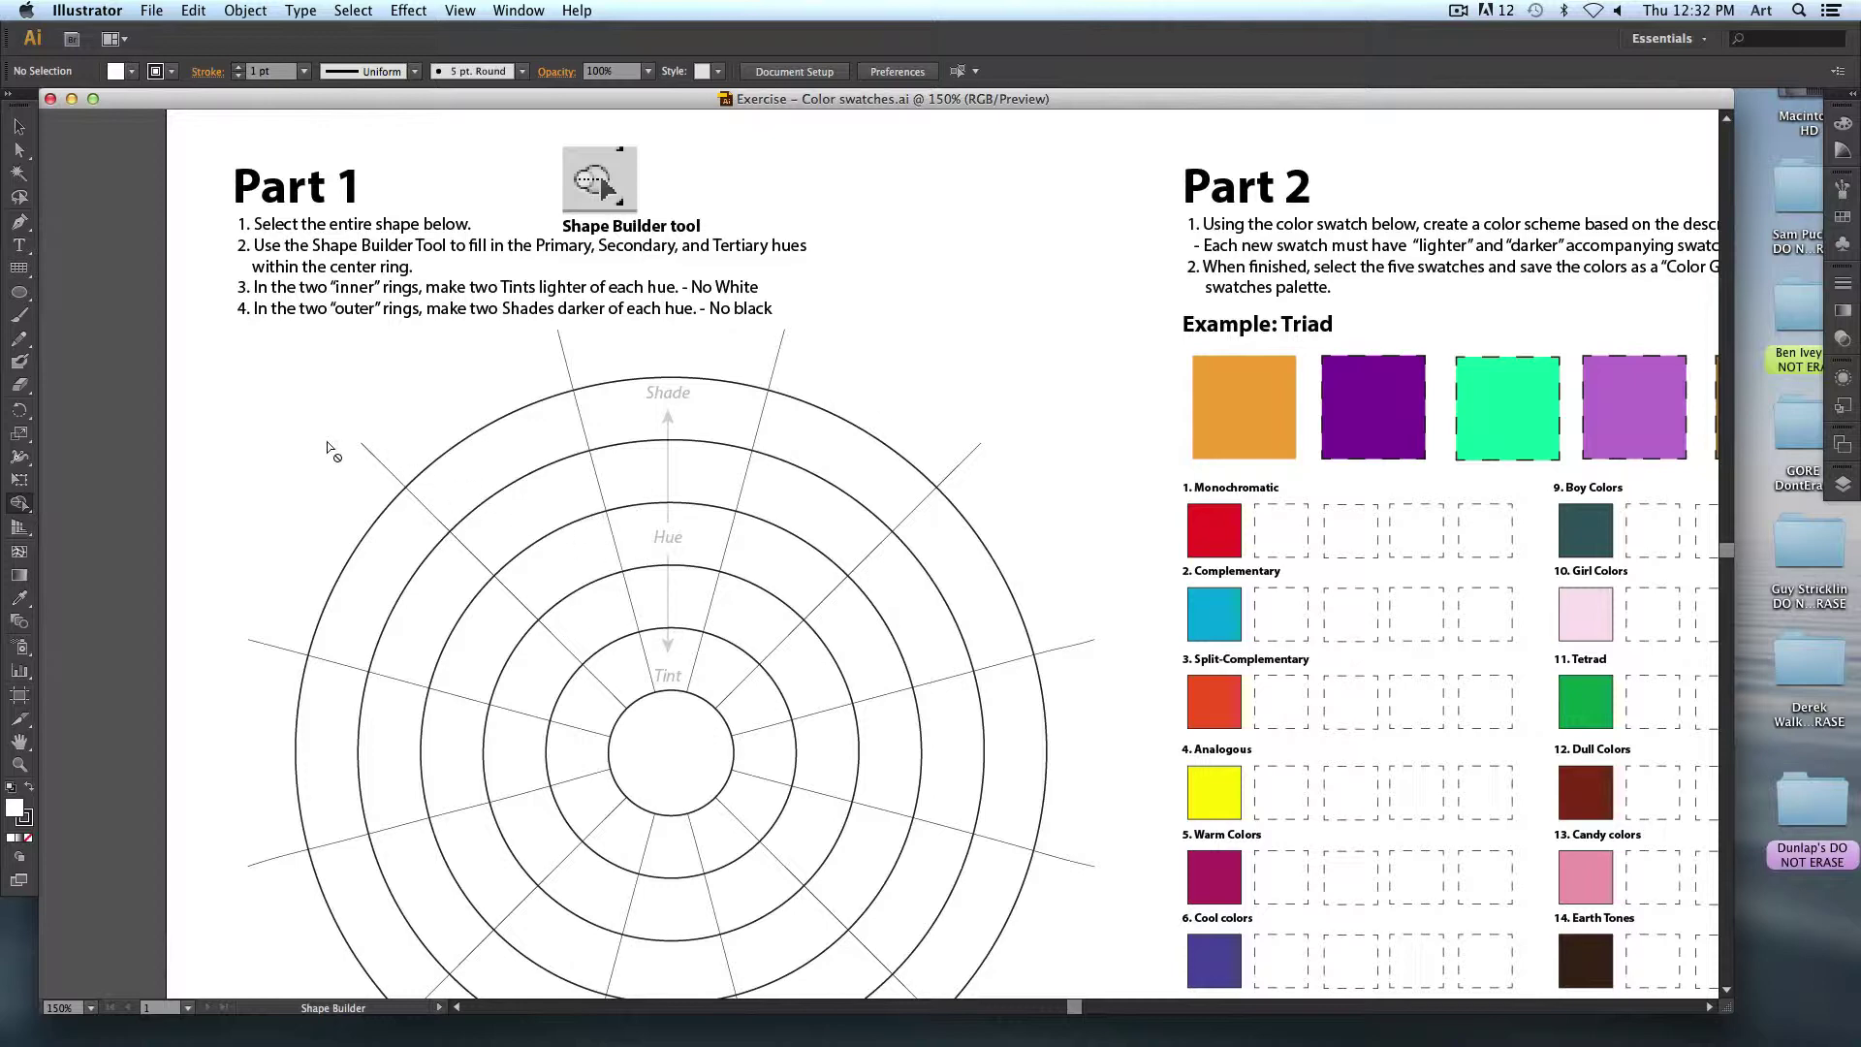
key(v)
mouse_move(320, 533)
mouse_down()
mouse_move(1000, 921)
mouse_move(1035, 922)
mouse_up()
key(shift+m)
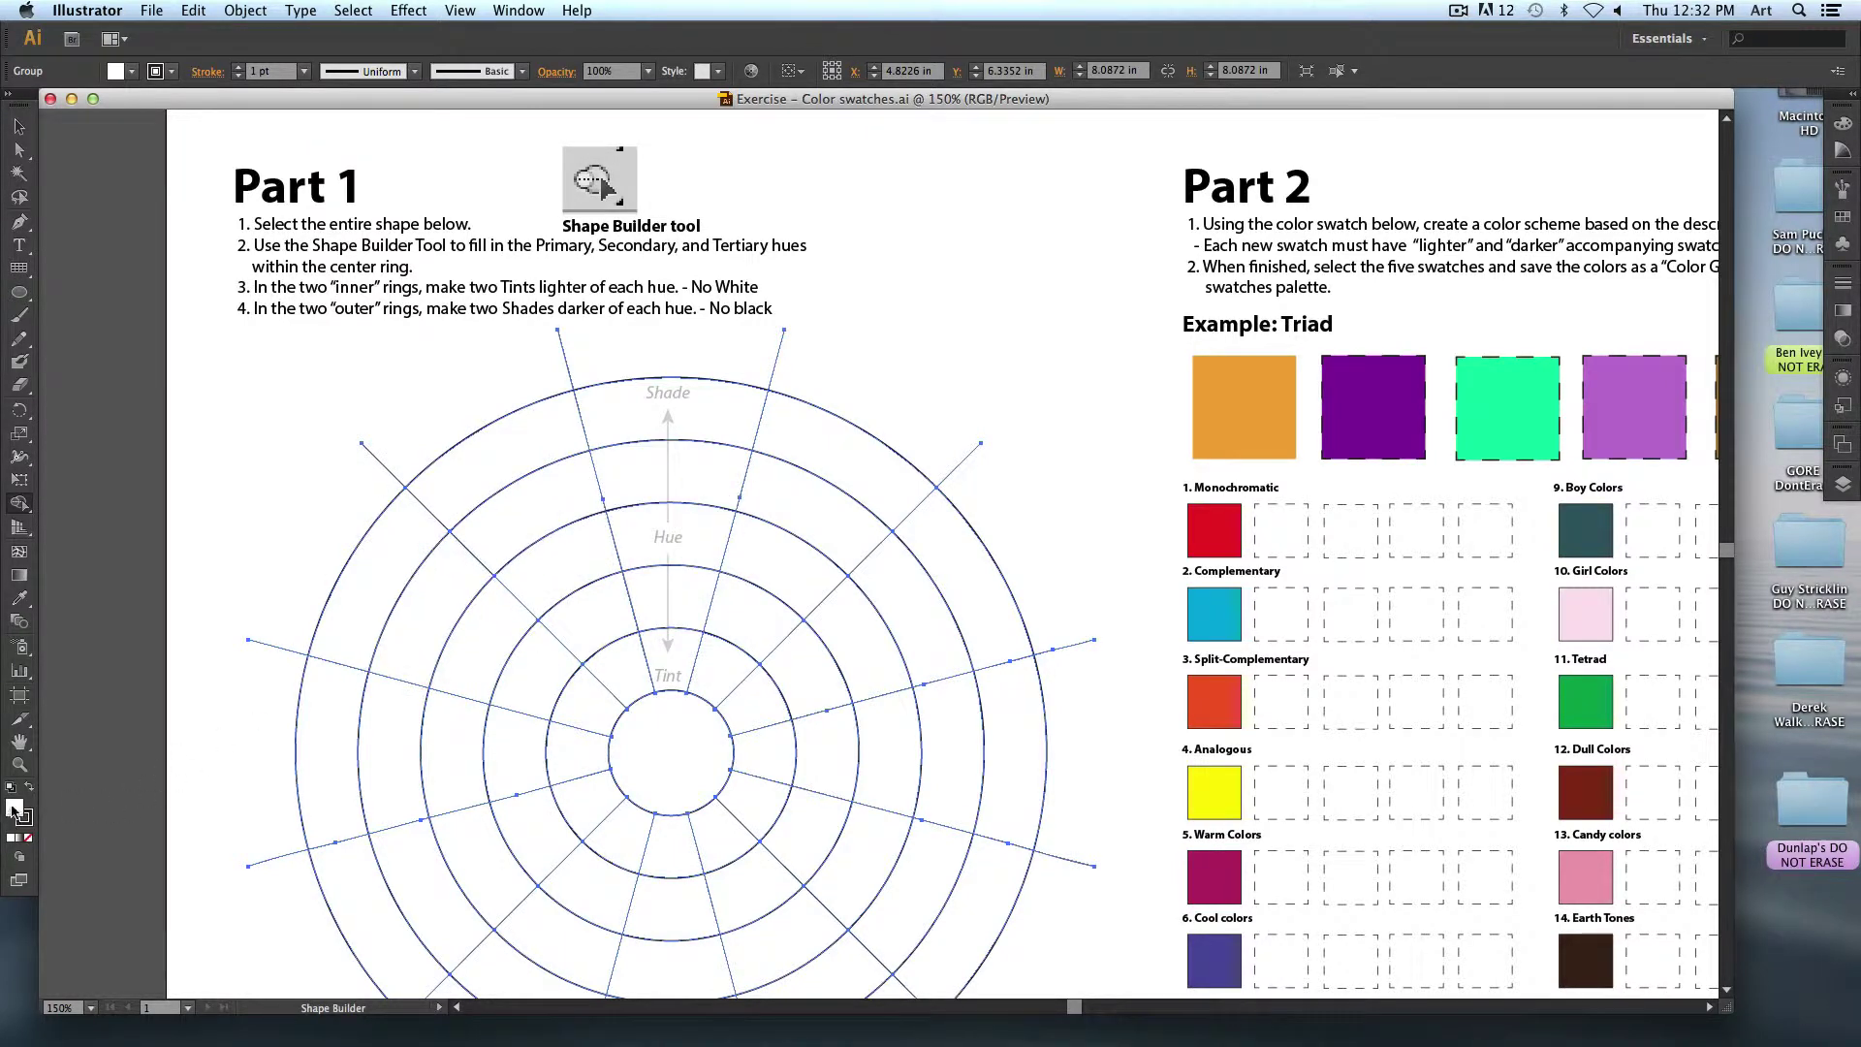
In the fill Color Picker, compare S, B and R modes, then set hue to 360° red.
double_click(13, 810)
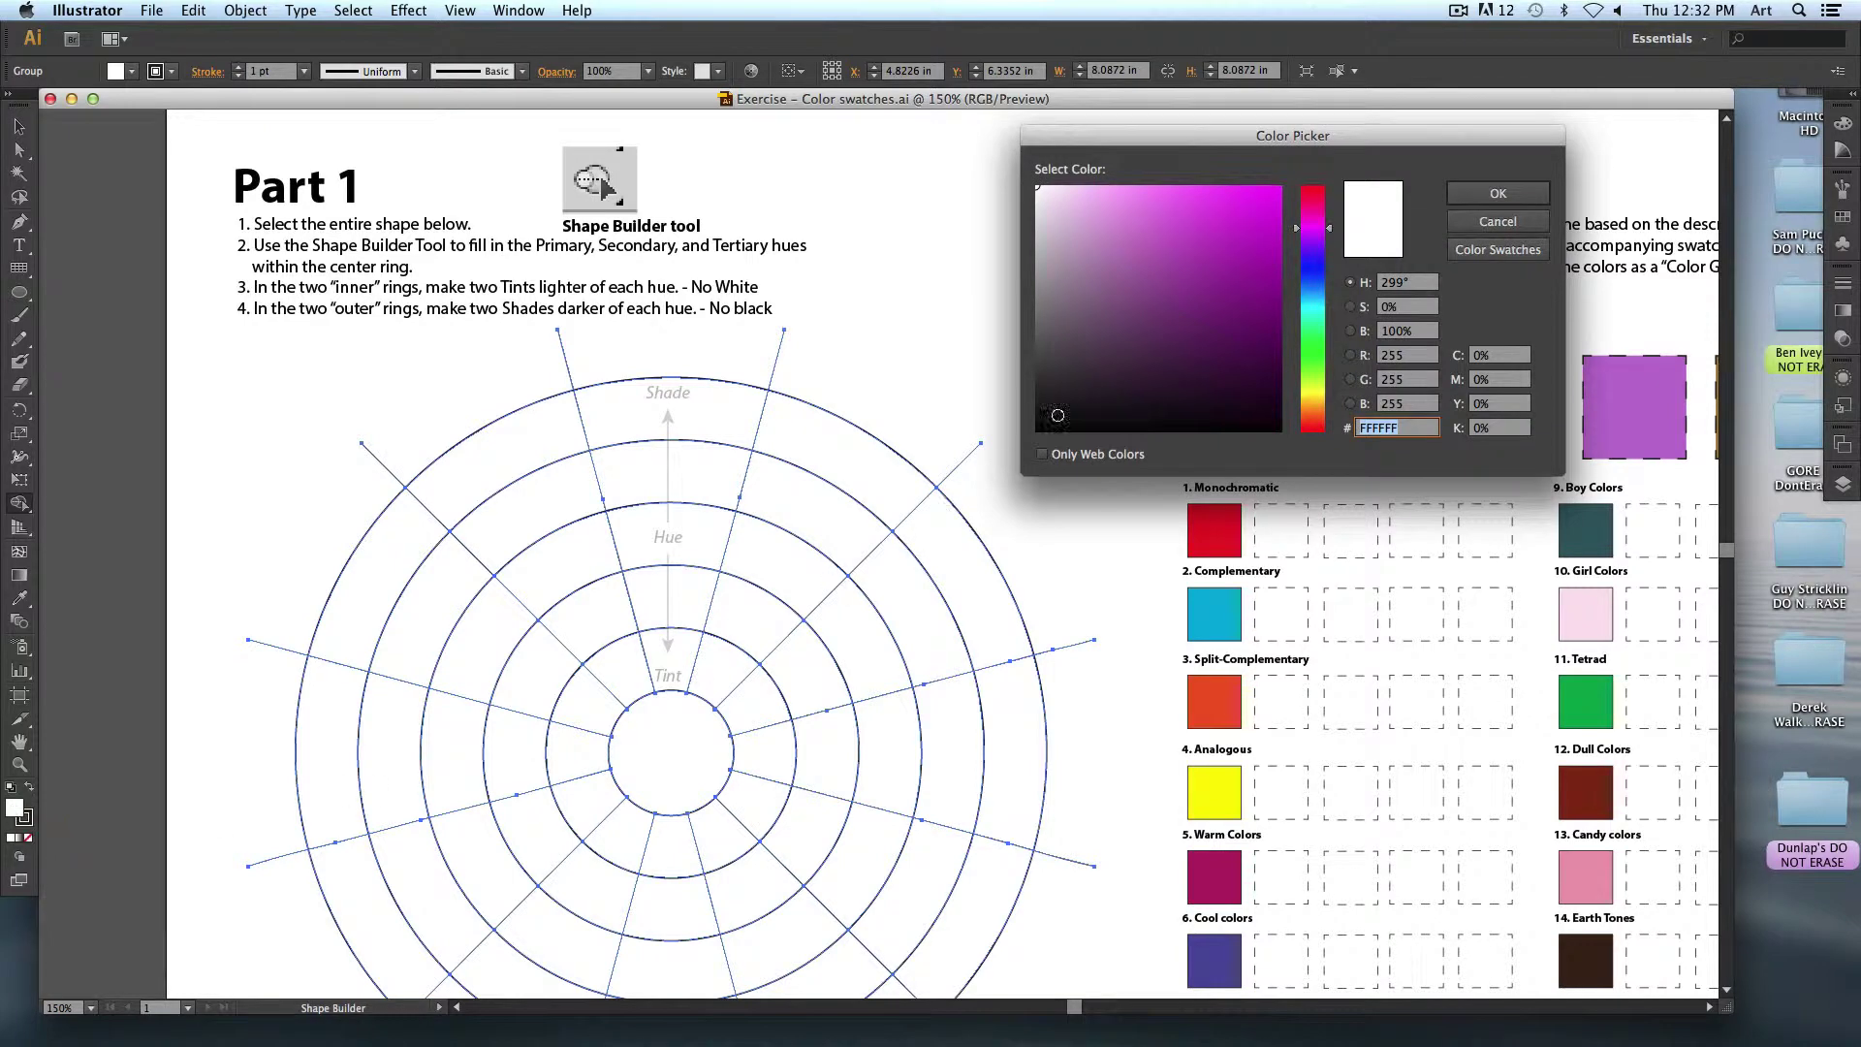
mouse_move(1117, 129)
mouse_down()
mouse_move(1204, 173)
mouse_move(971, 161)
mouse_up()
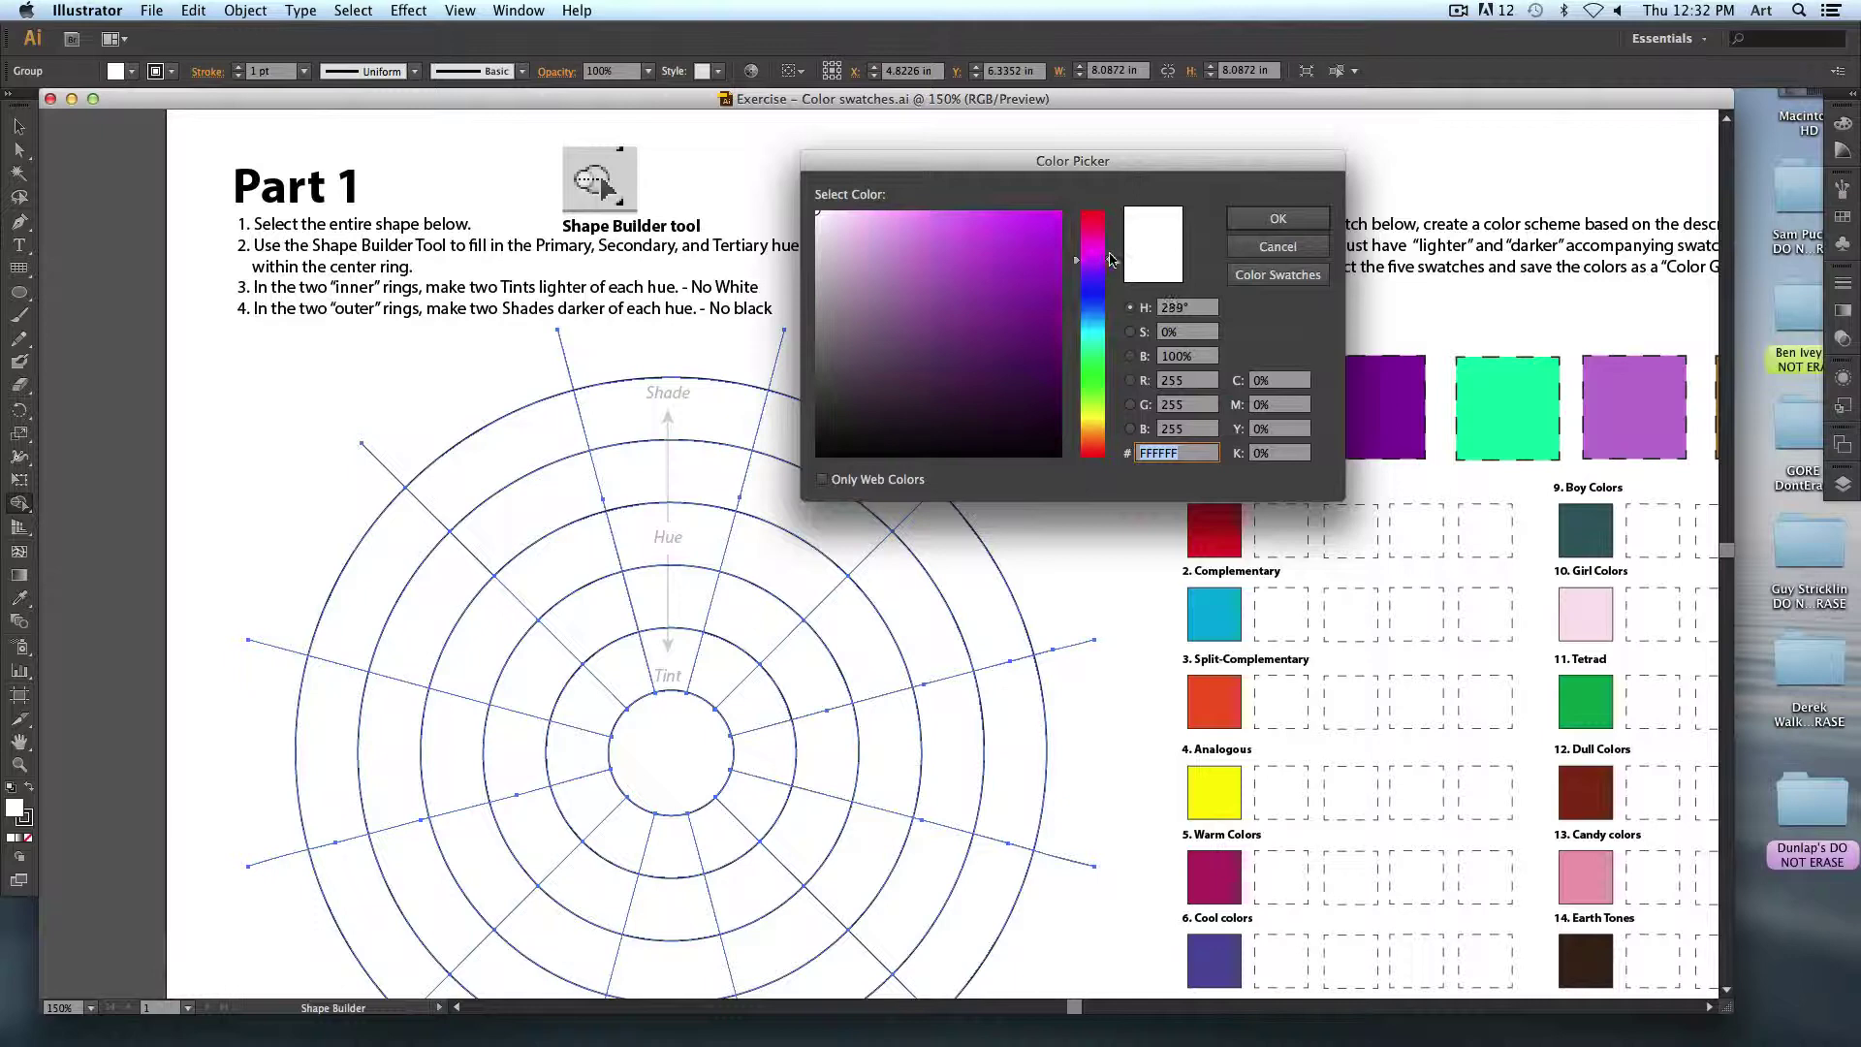
click(1103, 253)
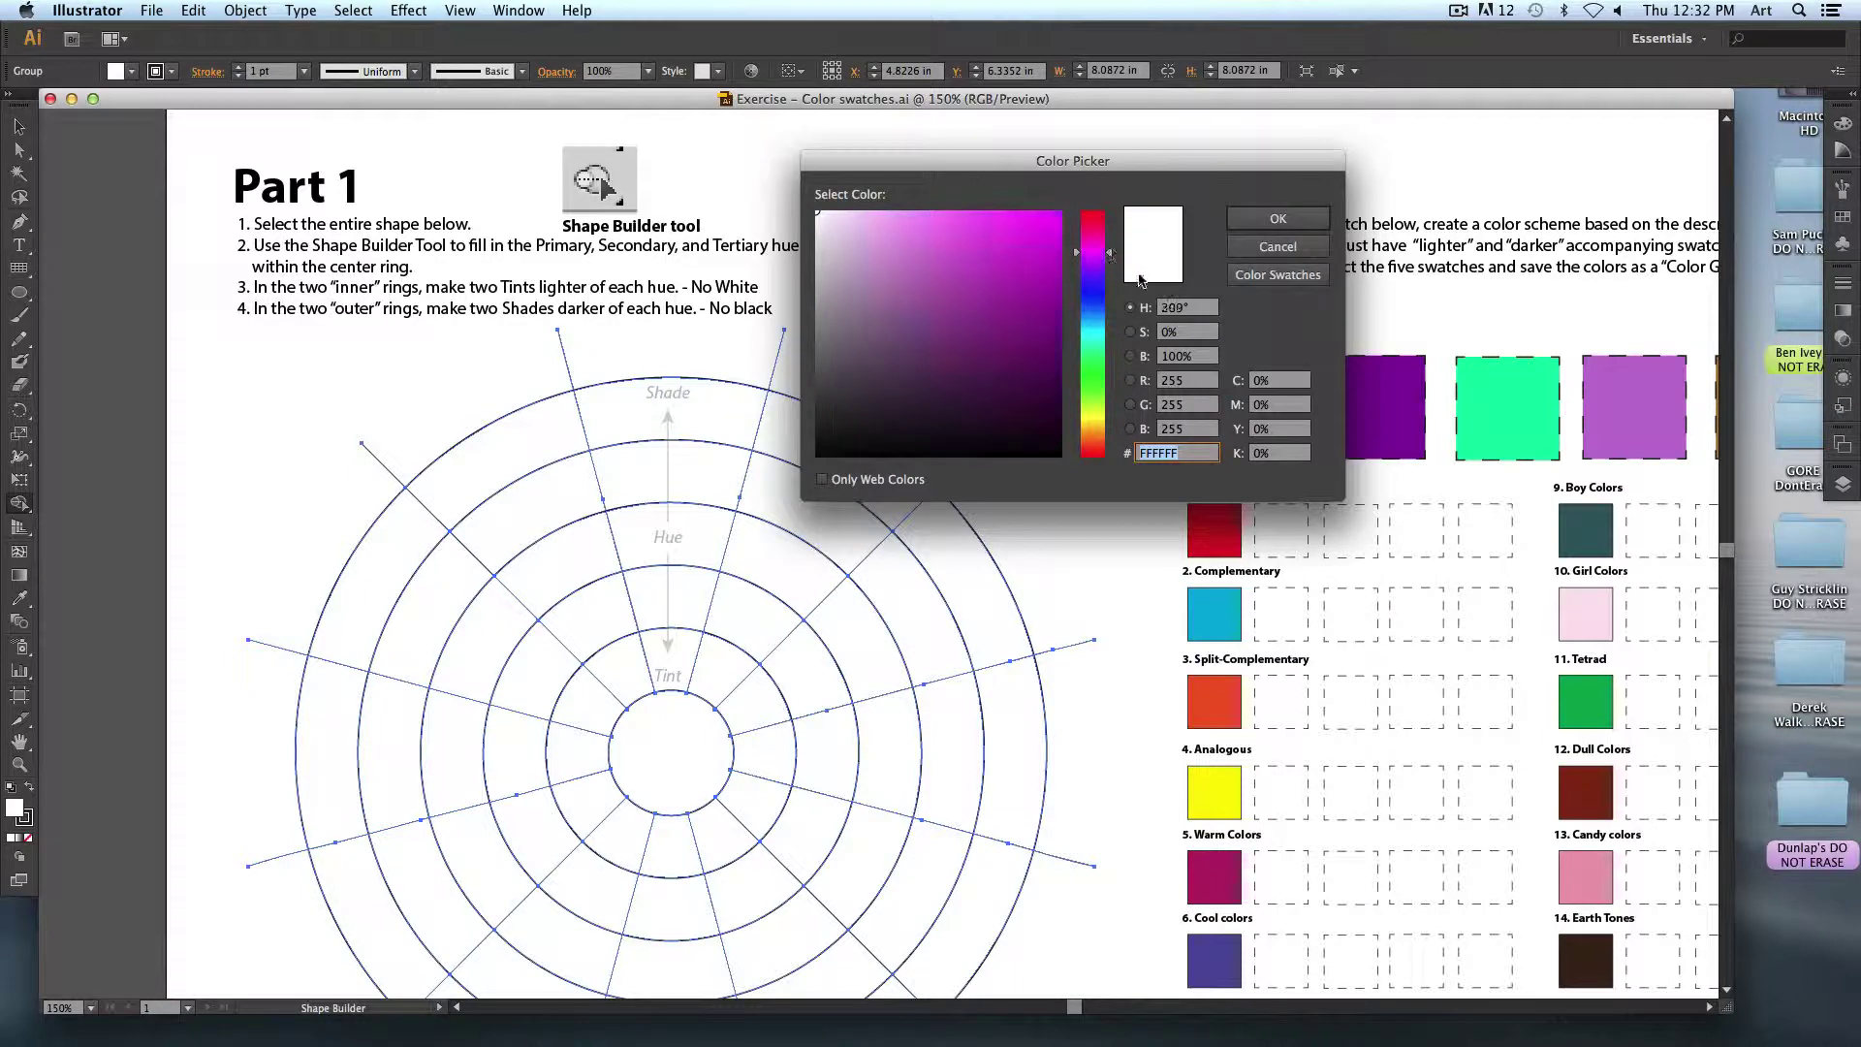
click(1130, 332)
click(1132, 356)
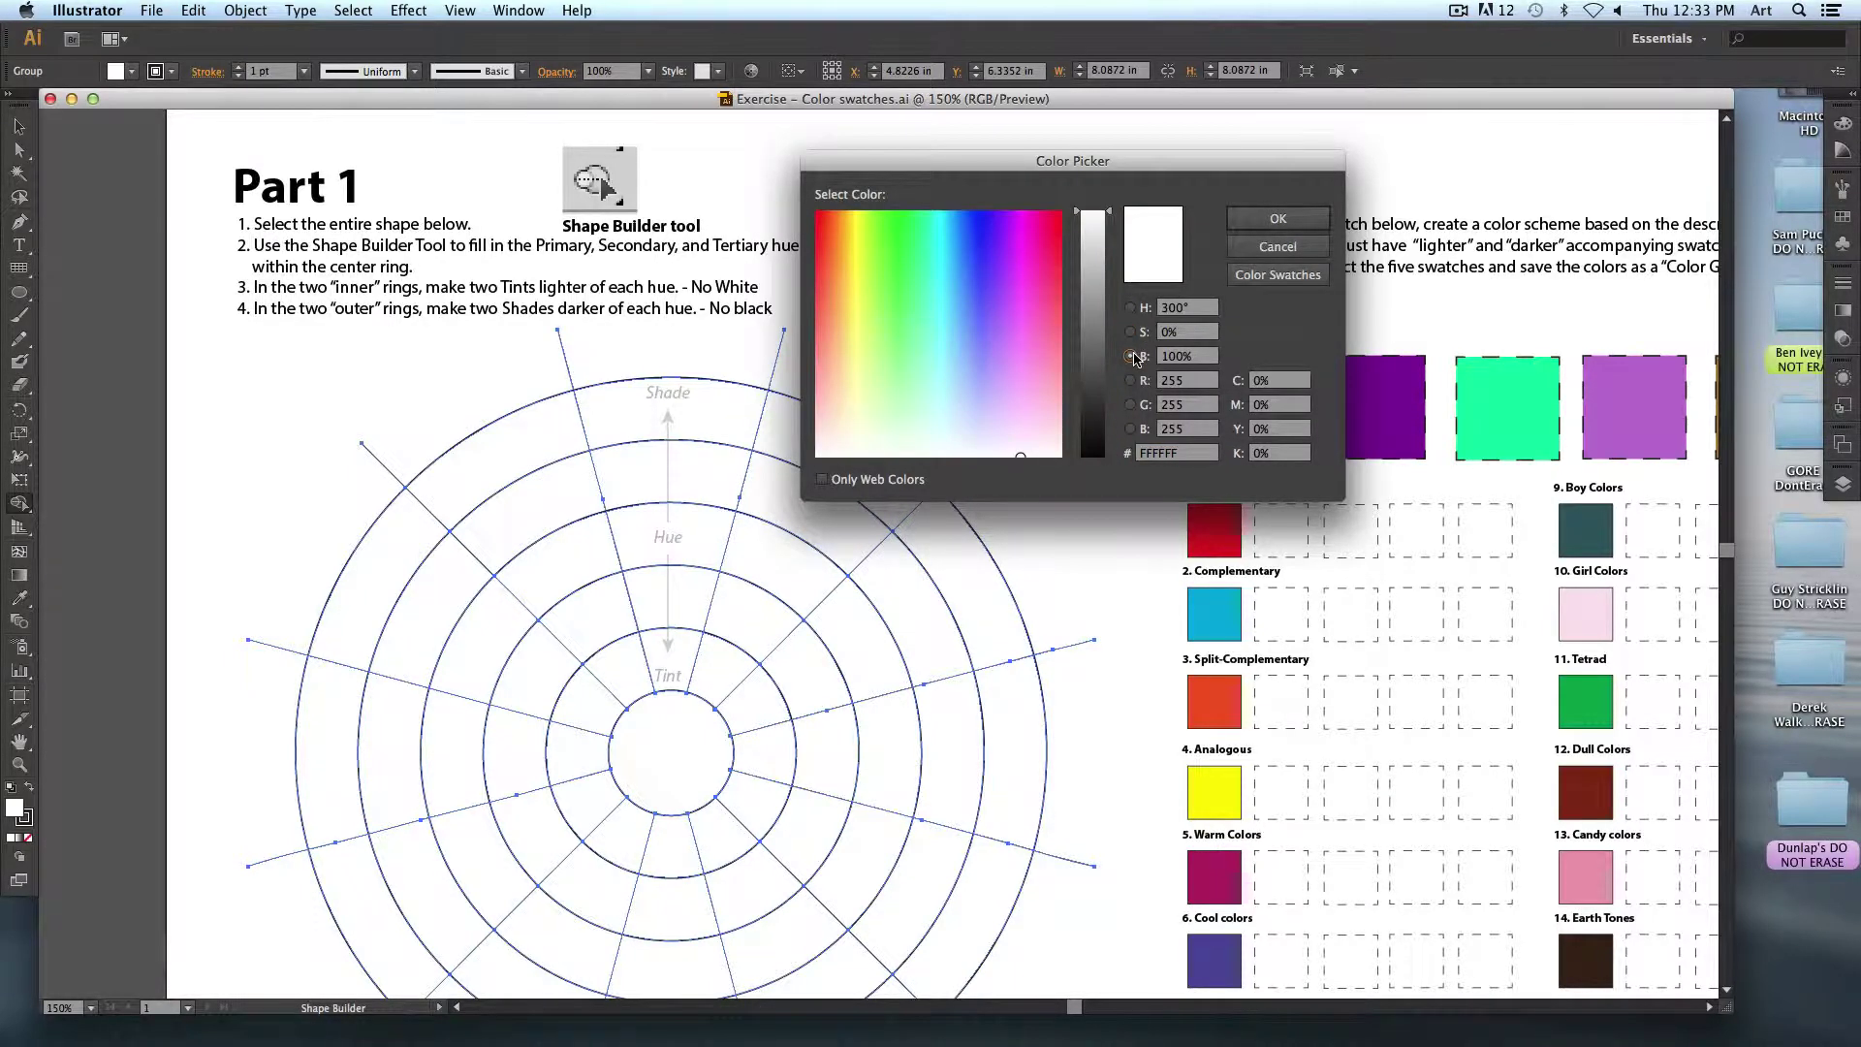
click(1130, 381)
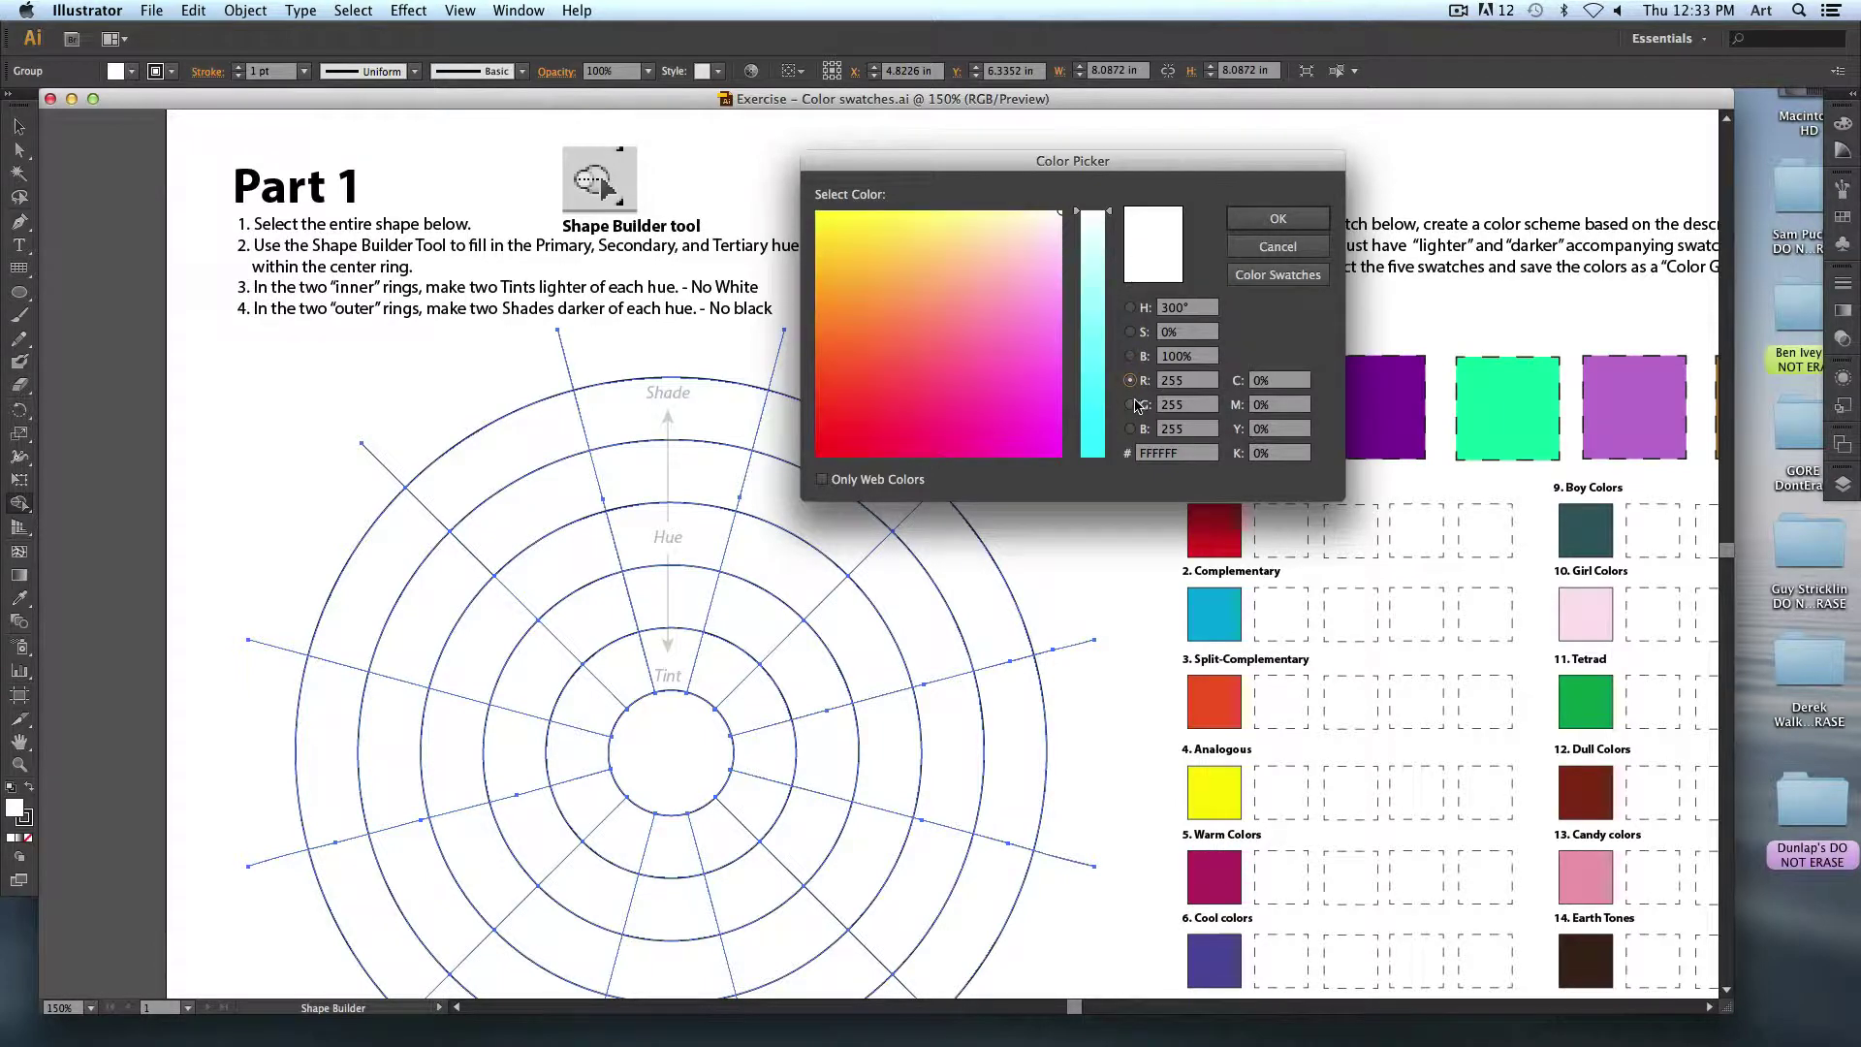
click(1130, 309)
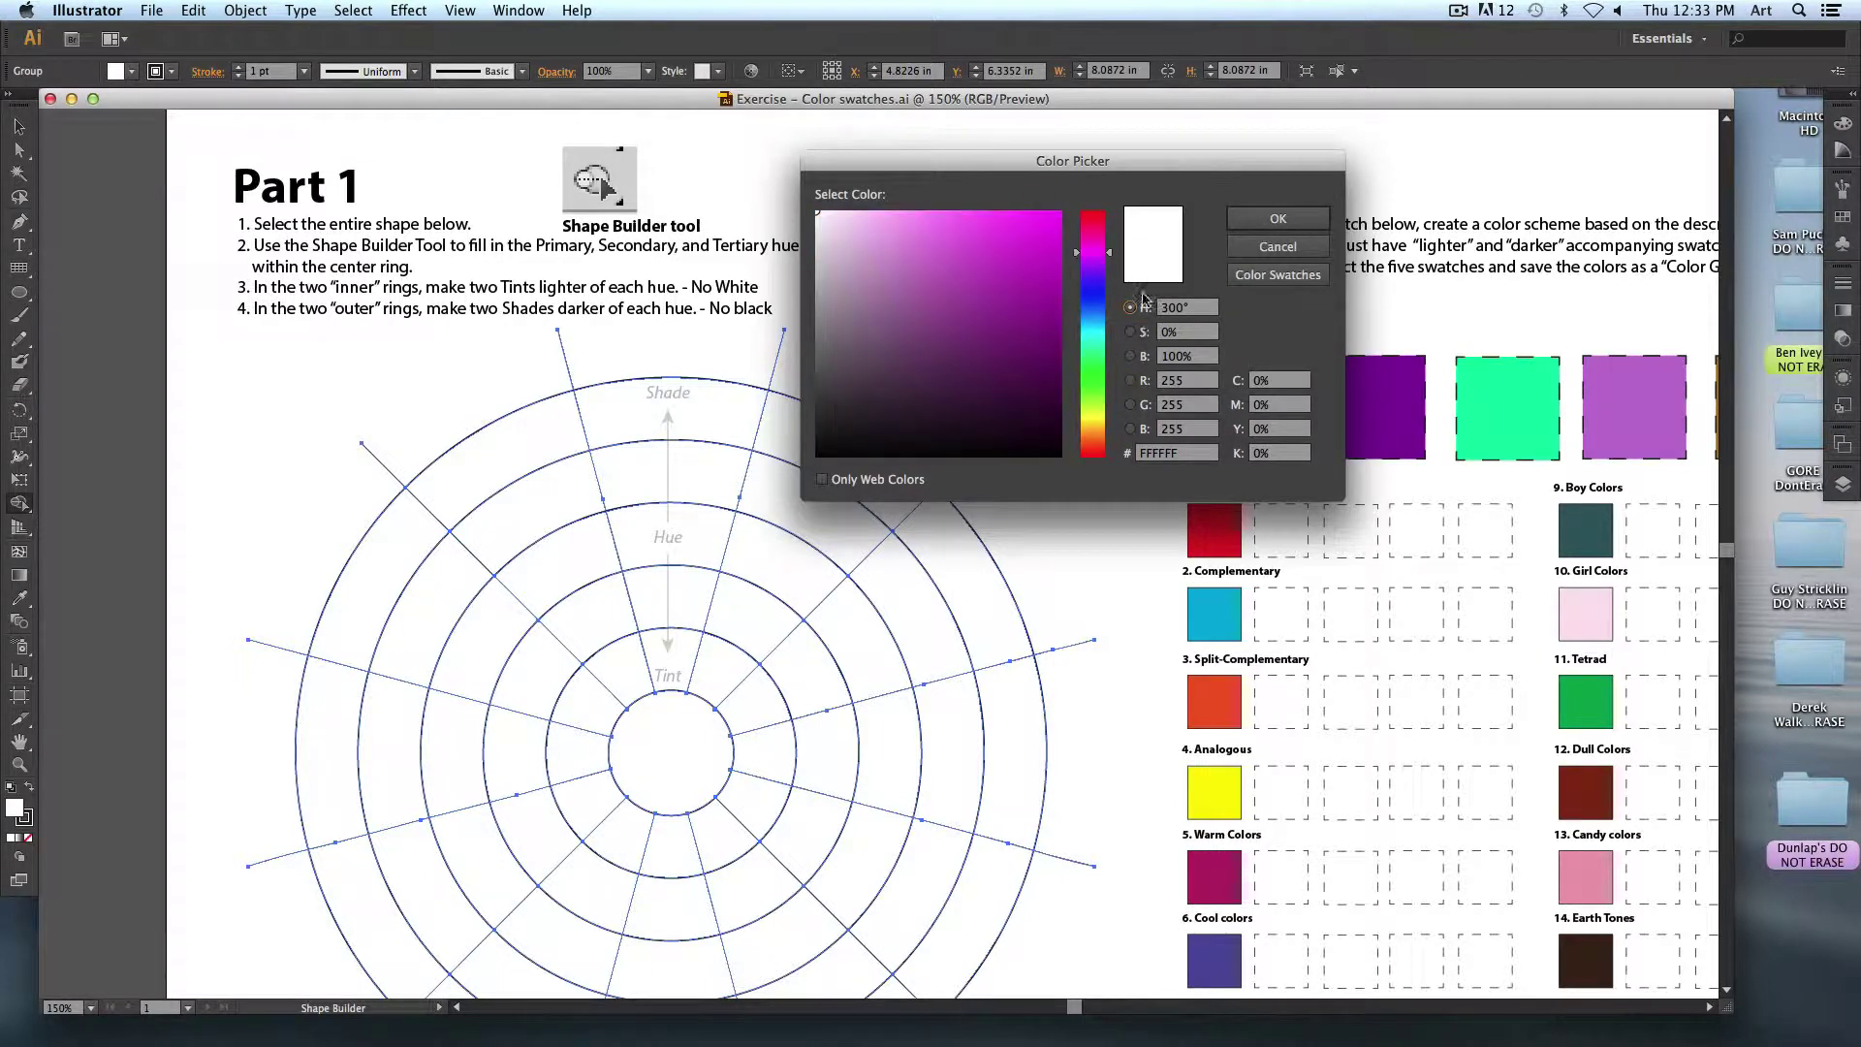
drag(1111, 258, 1110, 207)
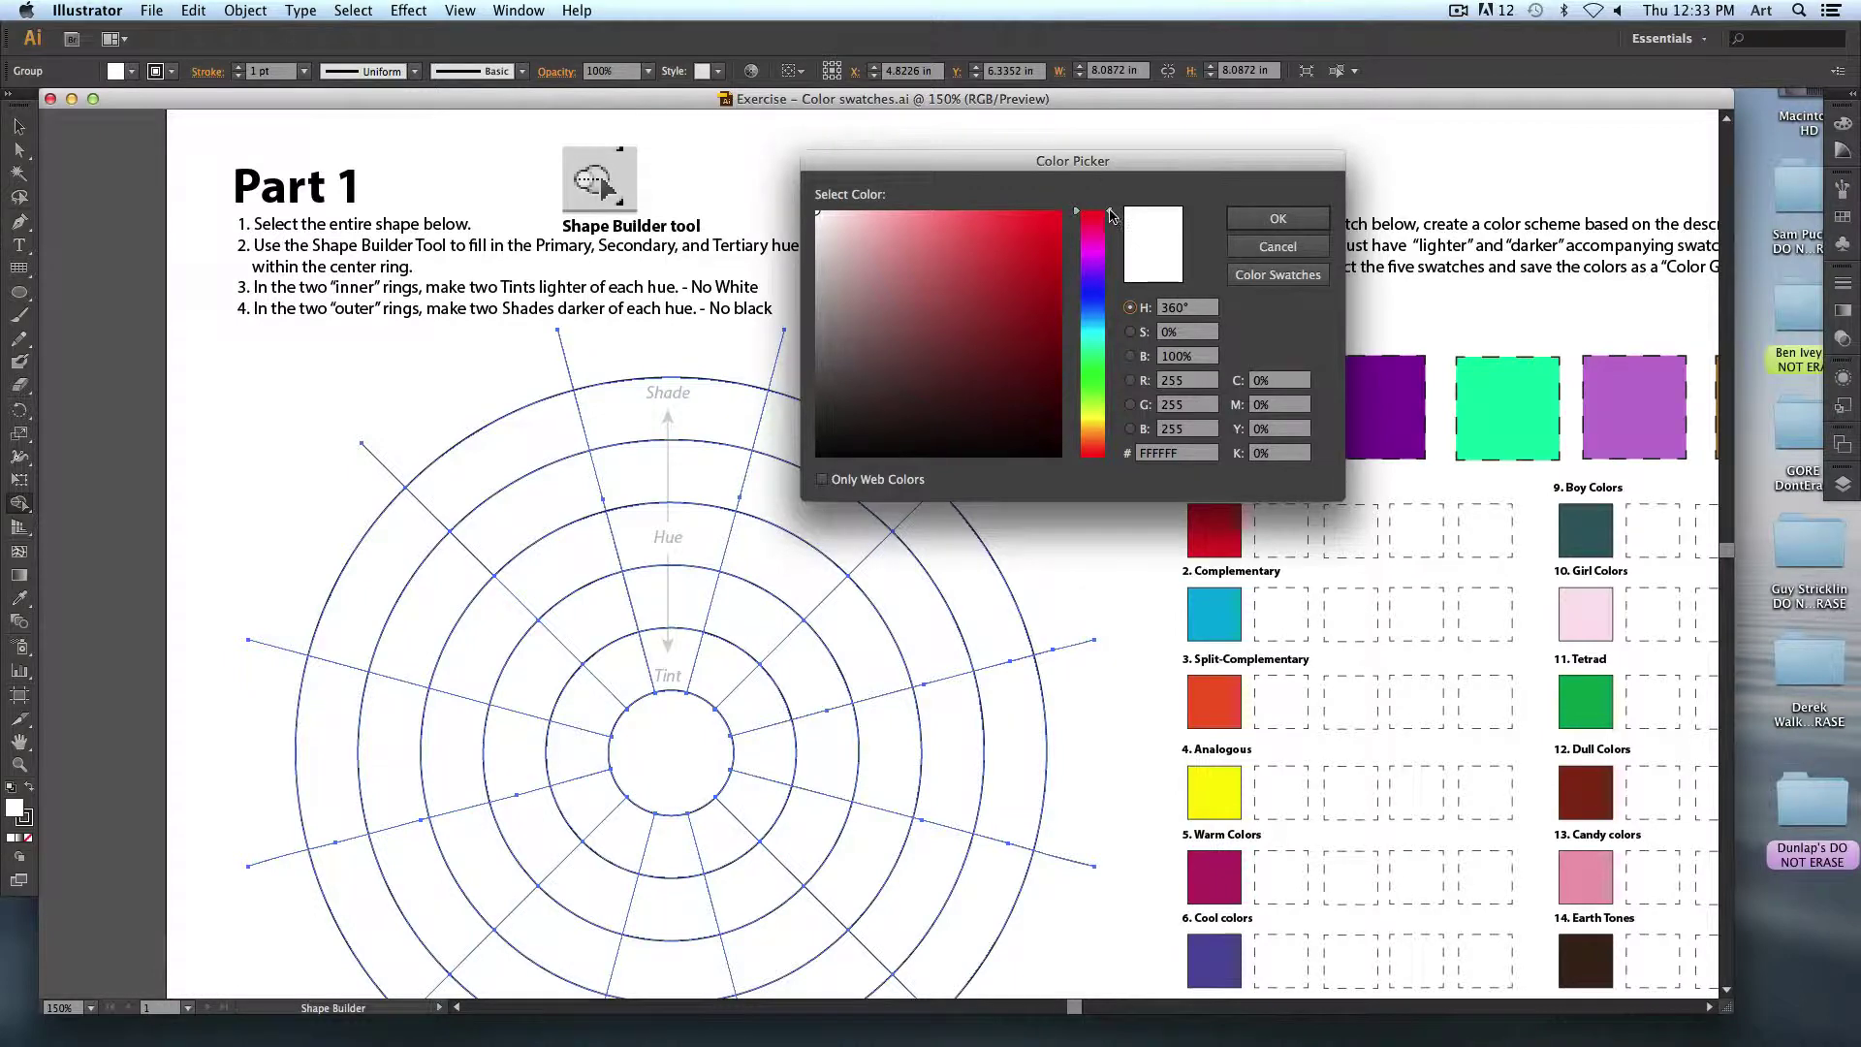
Preview pure red, a paler tint and darker shades of red in the Color Picker.
mouse_move(1113, 219)
mouse_down()
mouse_move(1120, 349)
mouse_move(1090, 211)
mouse_up()
click(1054, 211)
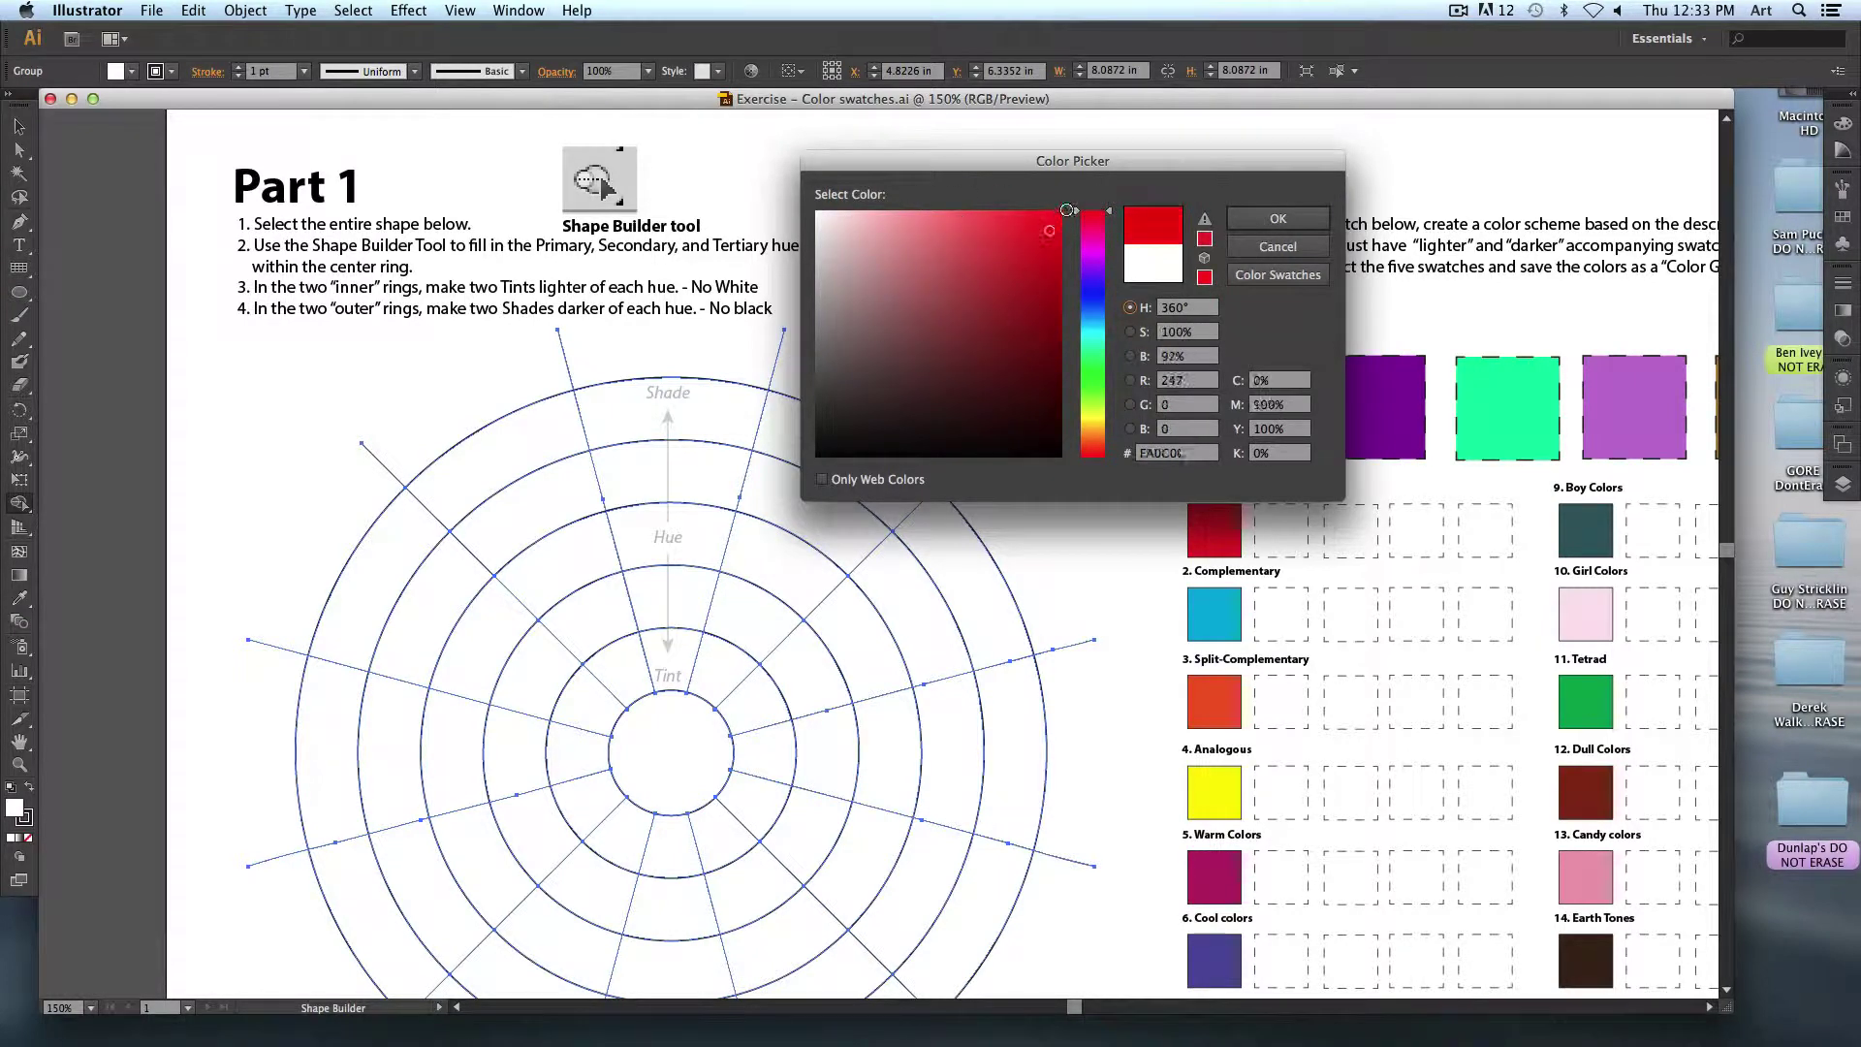
drag(1050, 229, 1072, 204)
drag(826, 217, 963, 185)
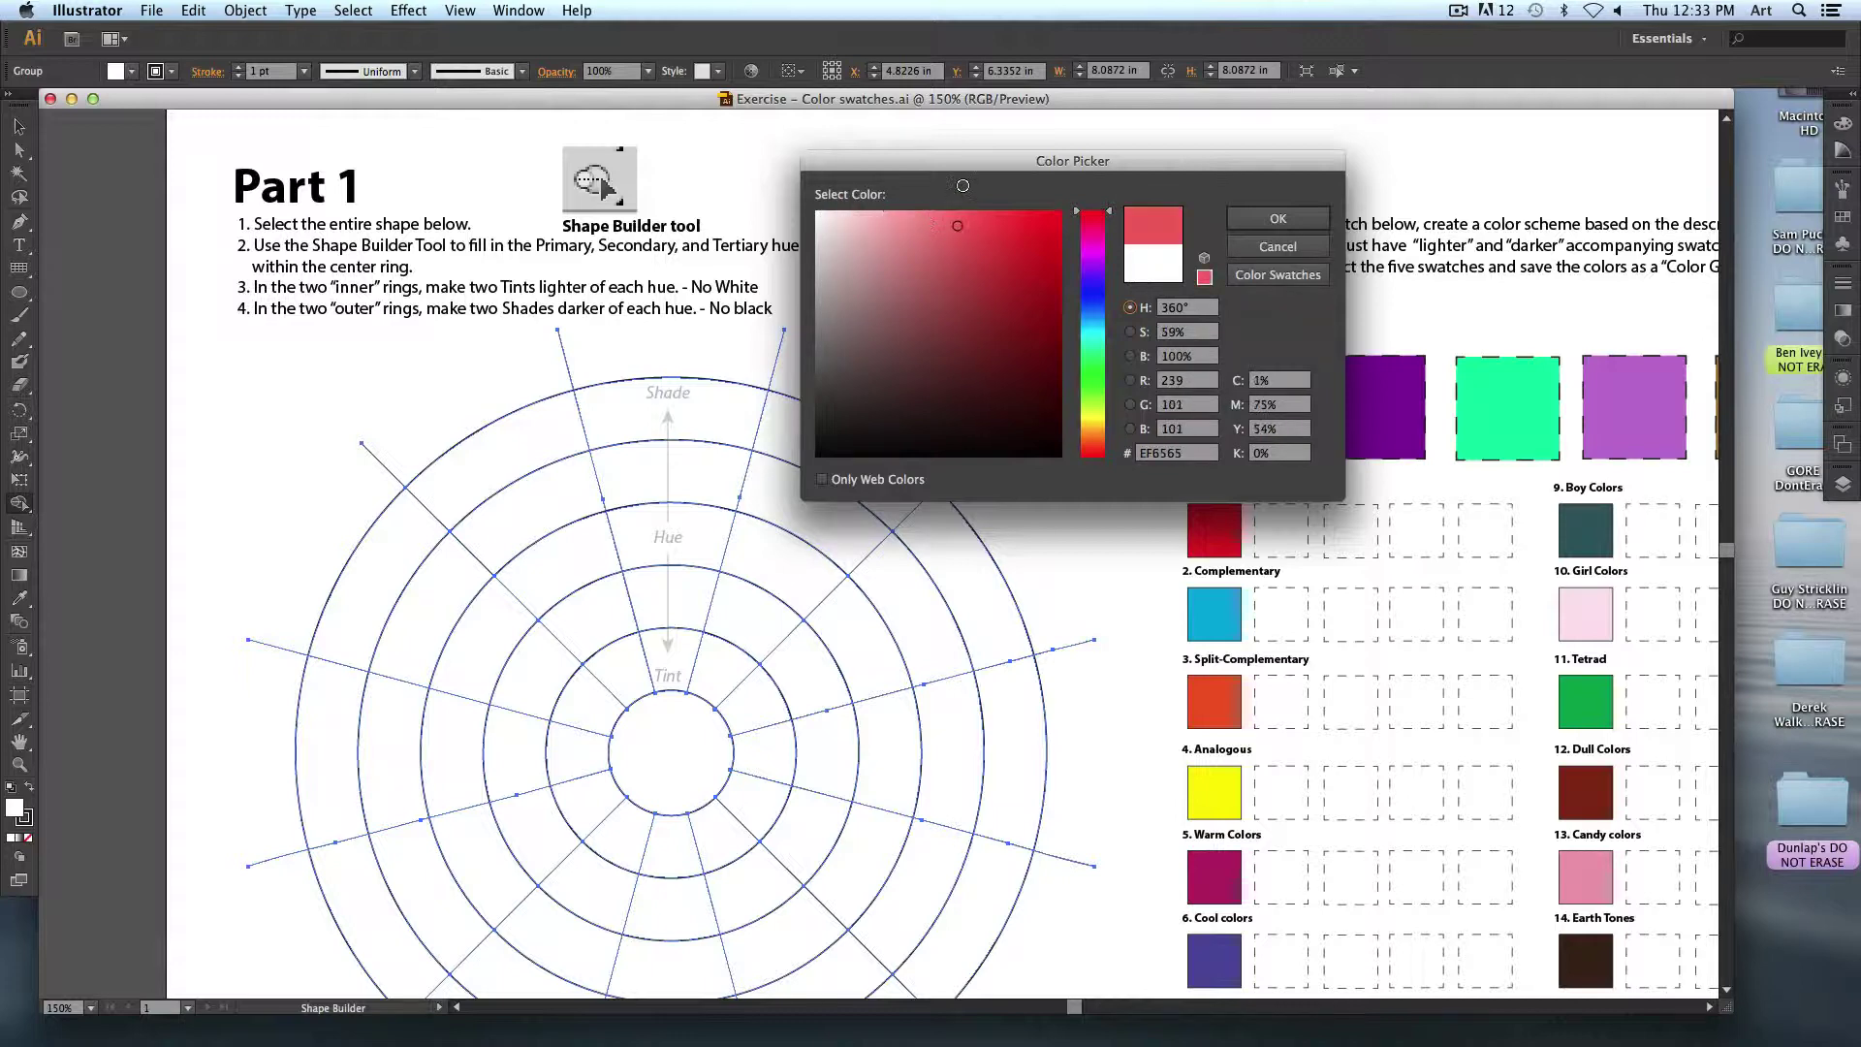
click(1003, 211)
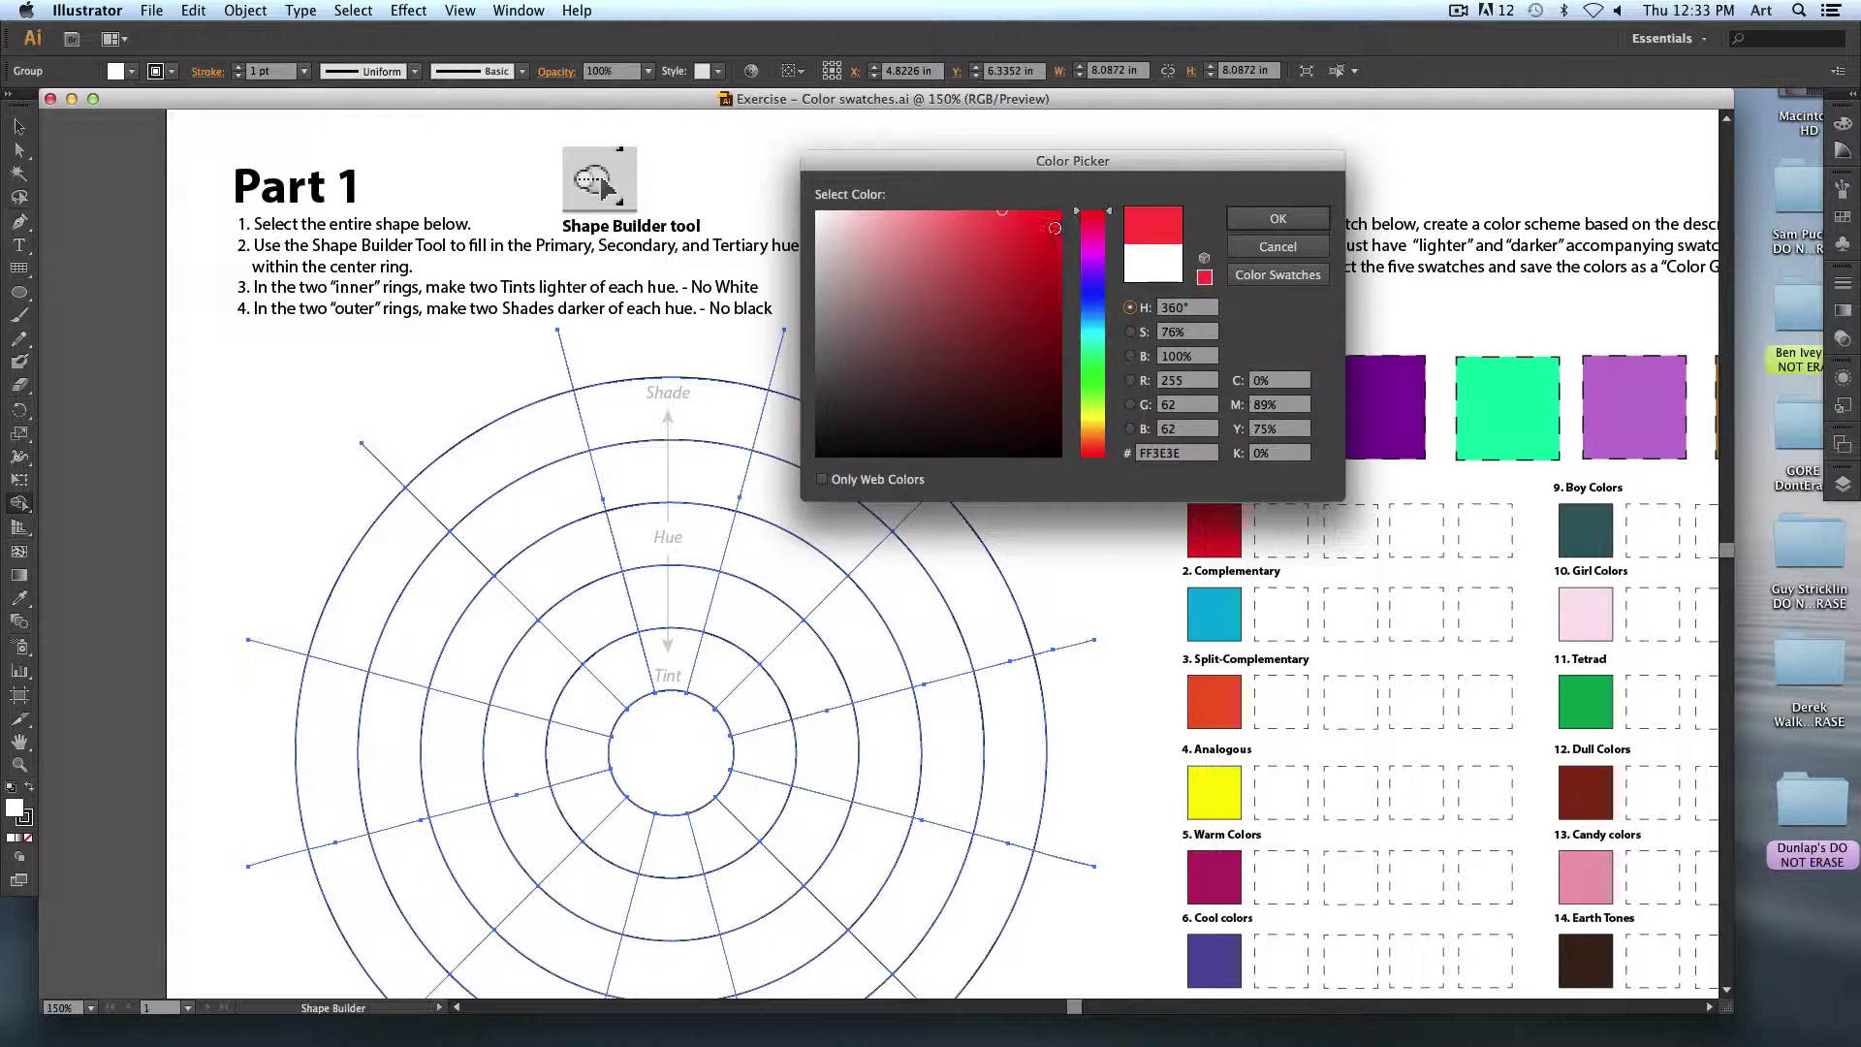
drag(1055, 228, 1056, 339)
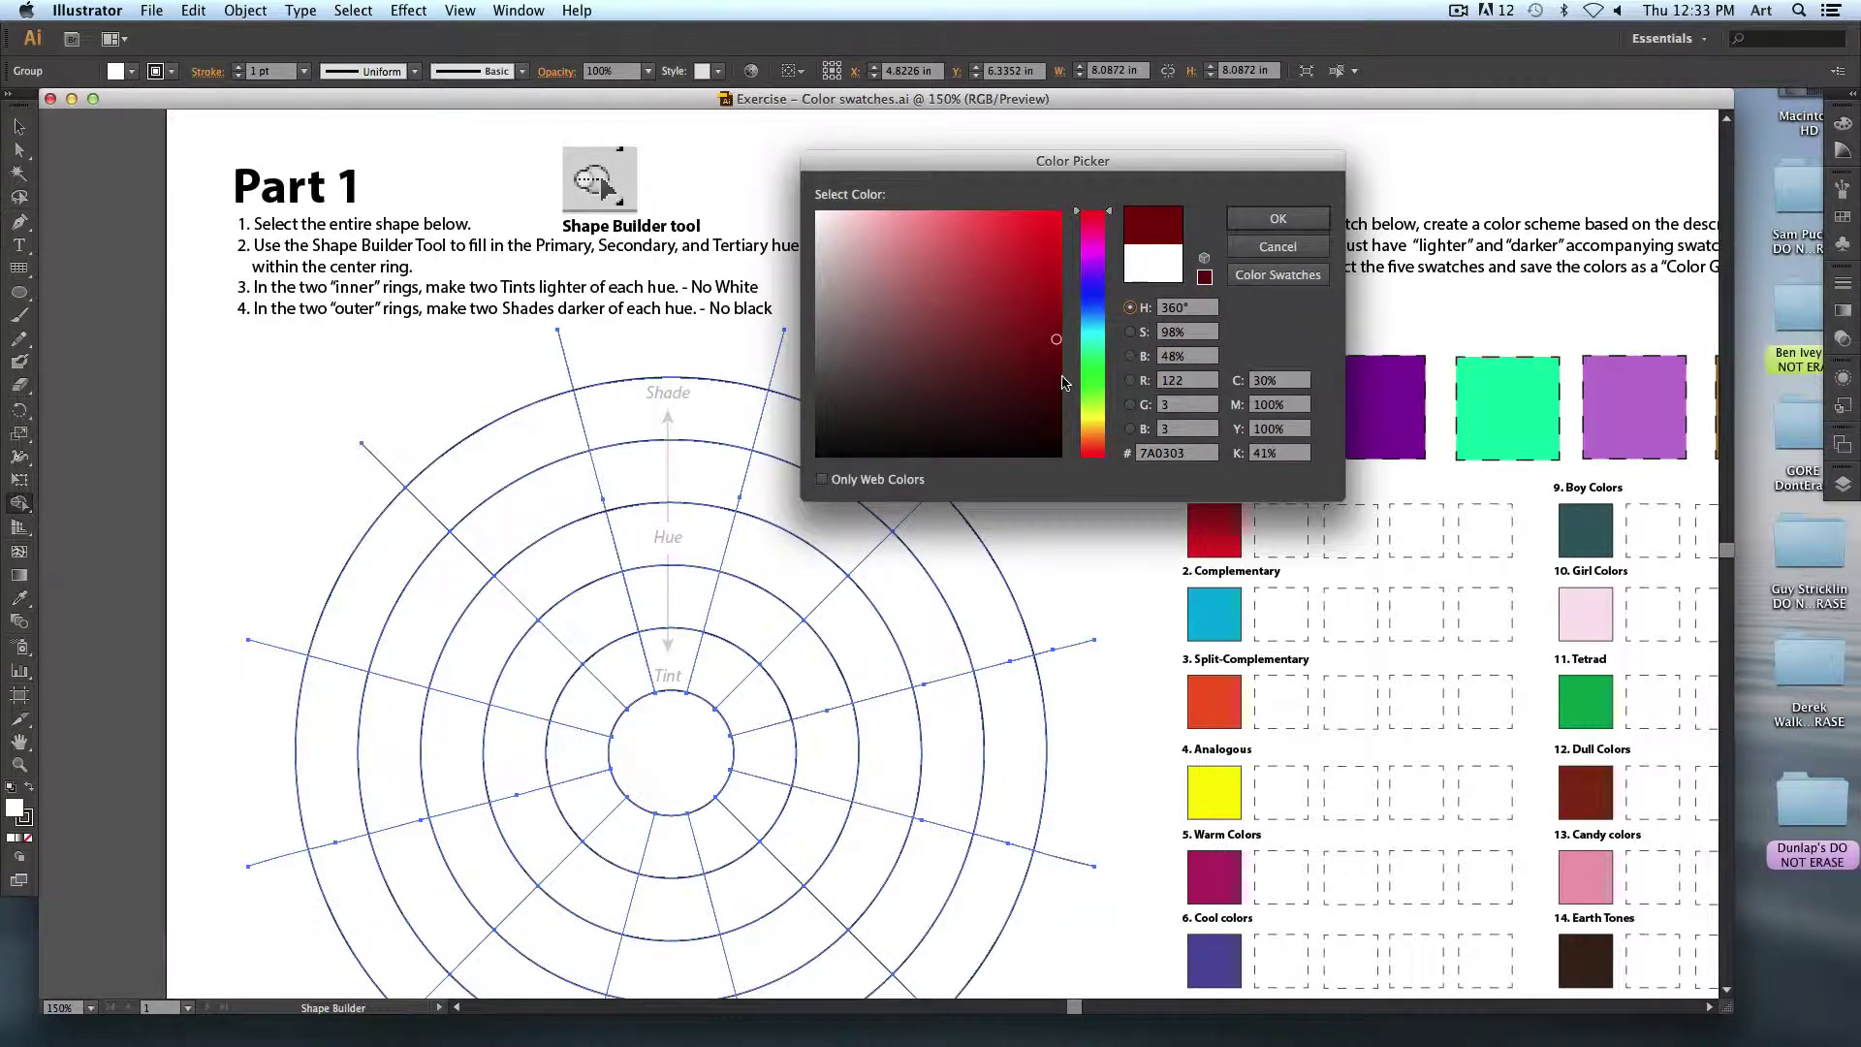
drag(1057, 339, 1052, 262)
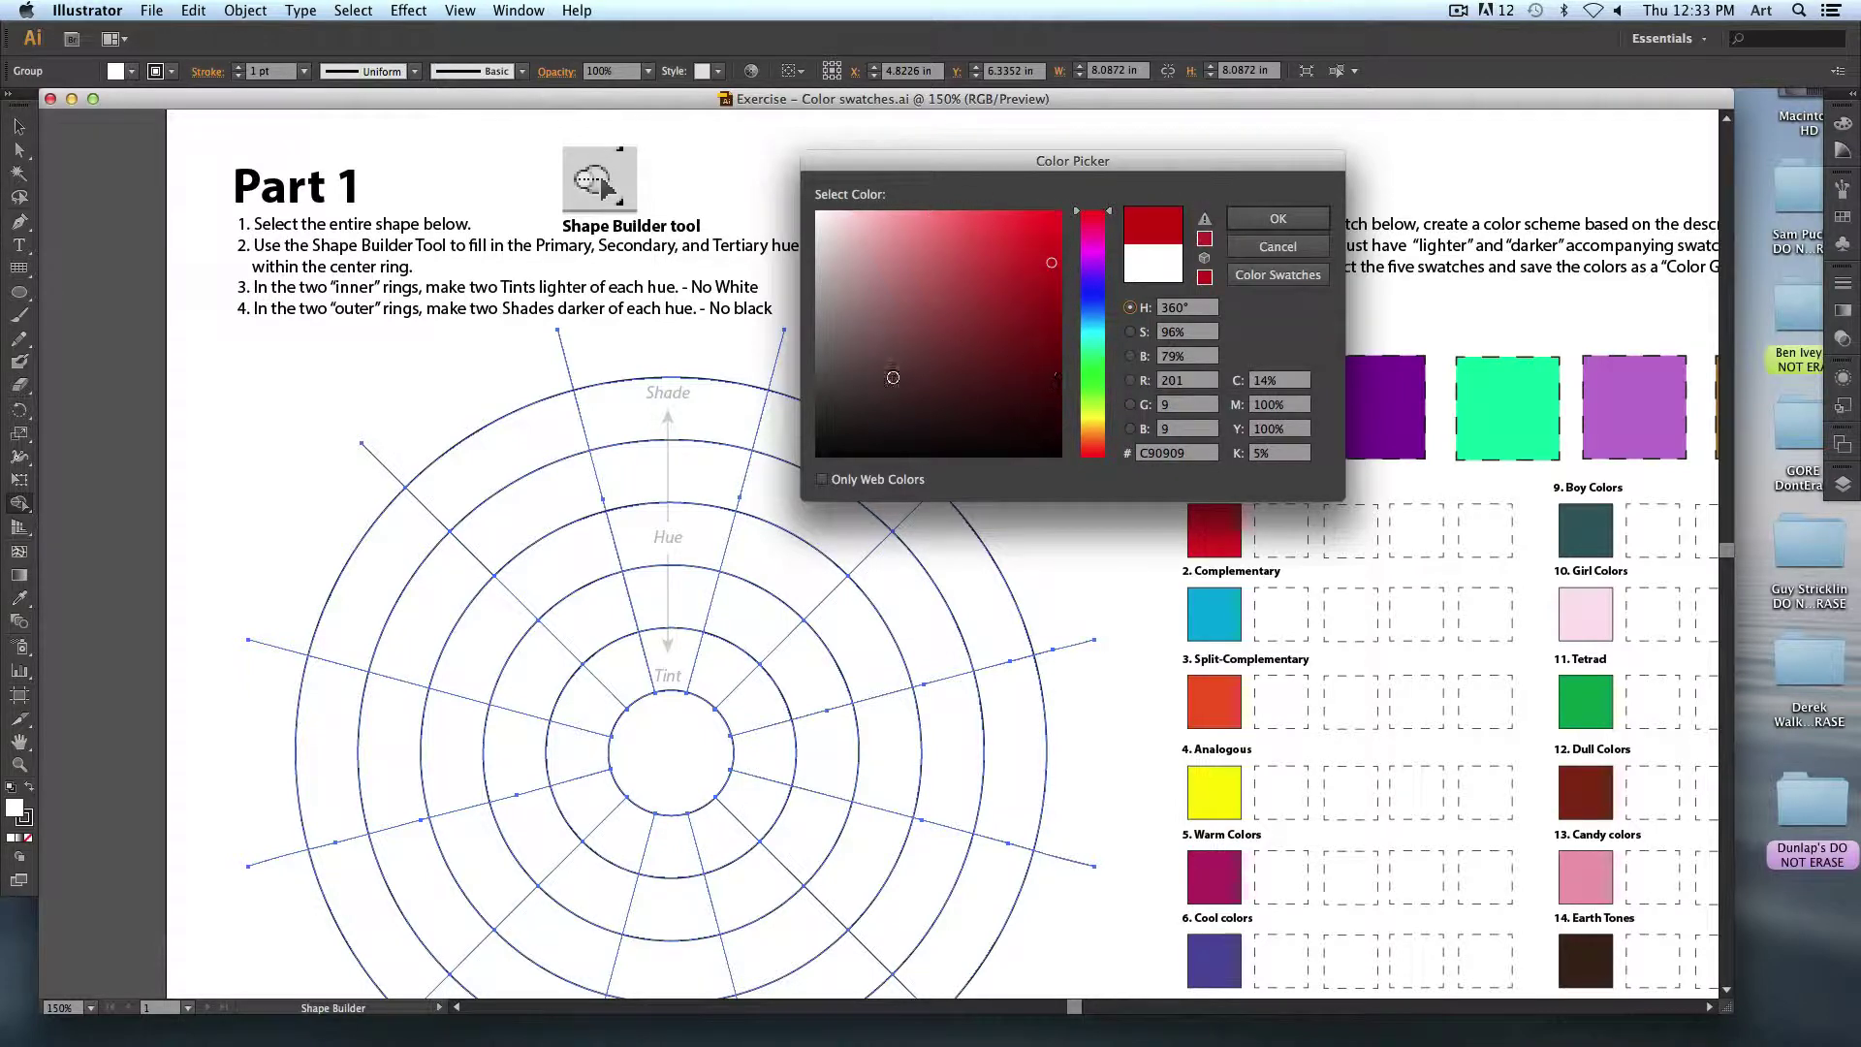
Preview greyish pinks, then settle on pure red FF0000 as the fill colour.
mouse_move(849, 347)
mouse_down()
mouse_move(843, 292)
mouse_move(903, 330)
mouse_move(904, 287)
mouse_up()
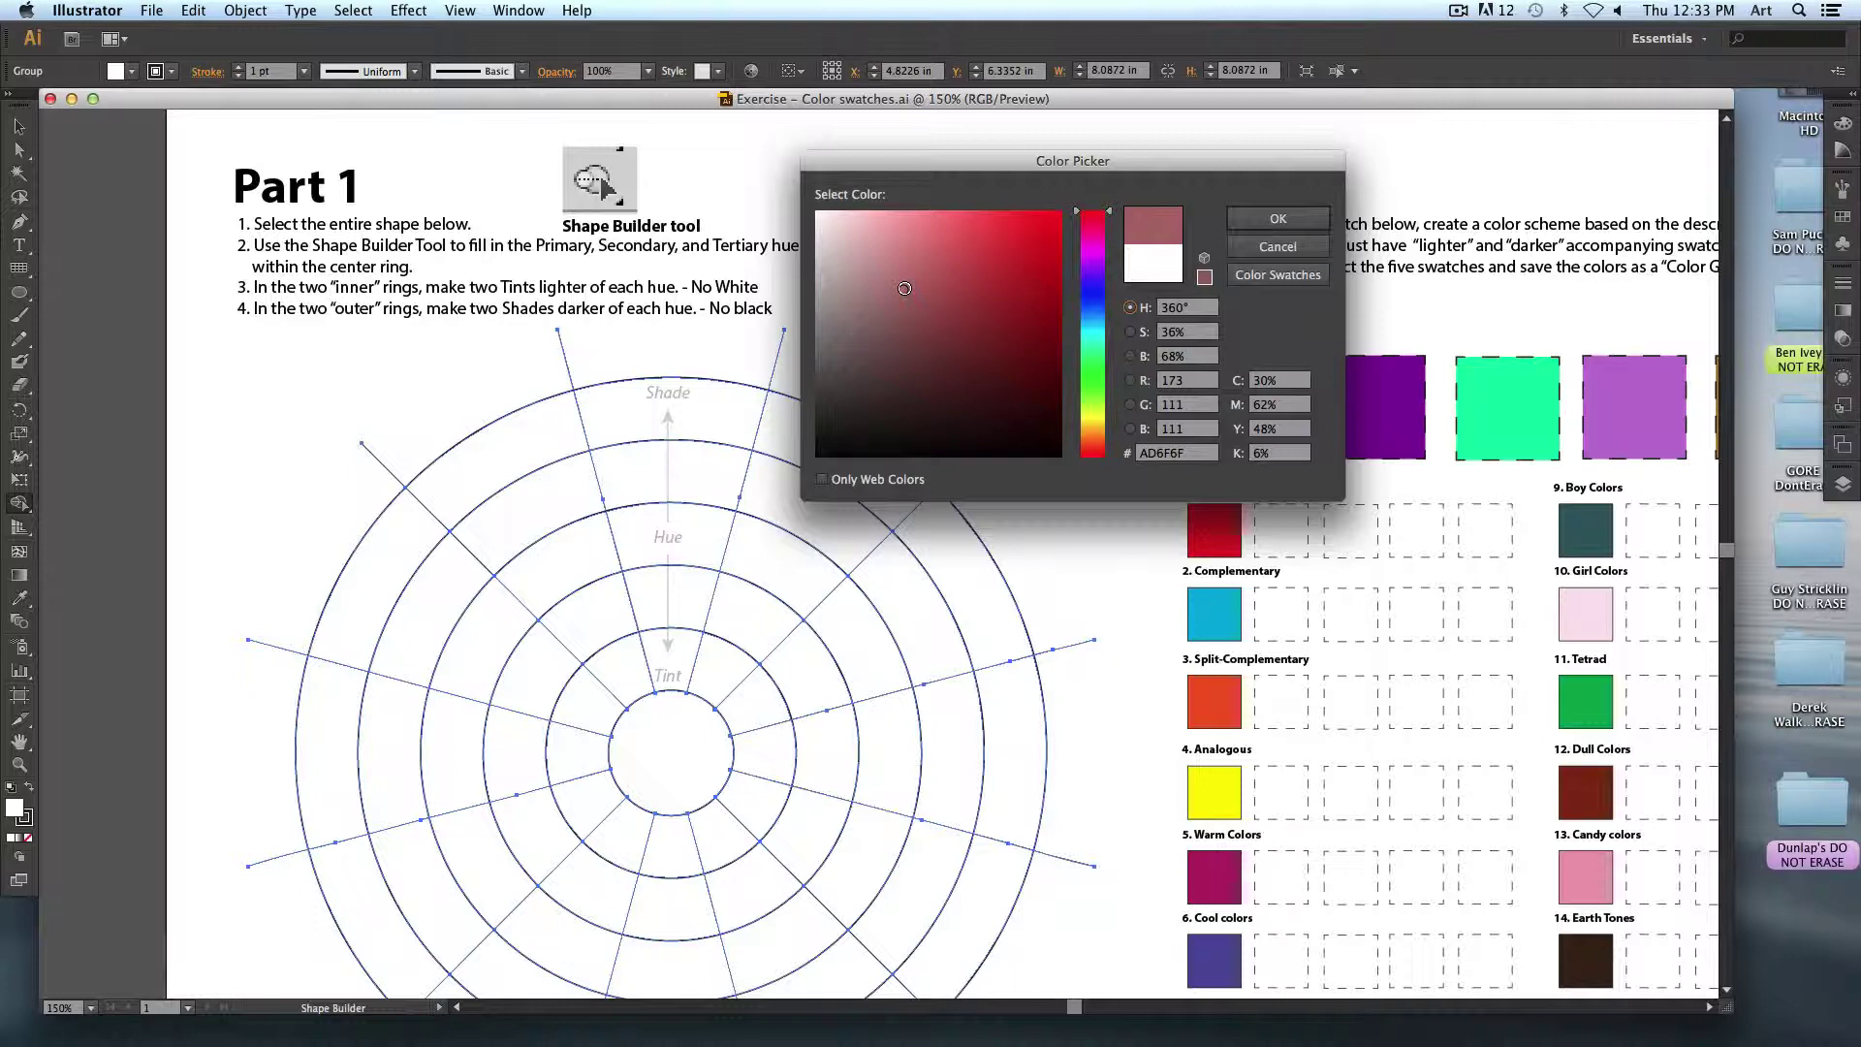
mouse_move(905, 288)
mouse_down()
mouse_move(897, 341)
mouse_move(864, 303)
mouse_up()
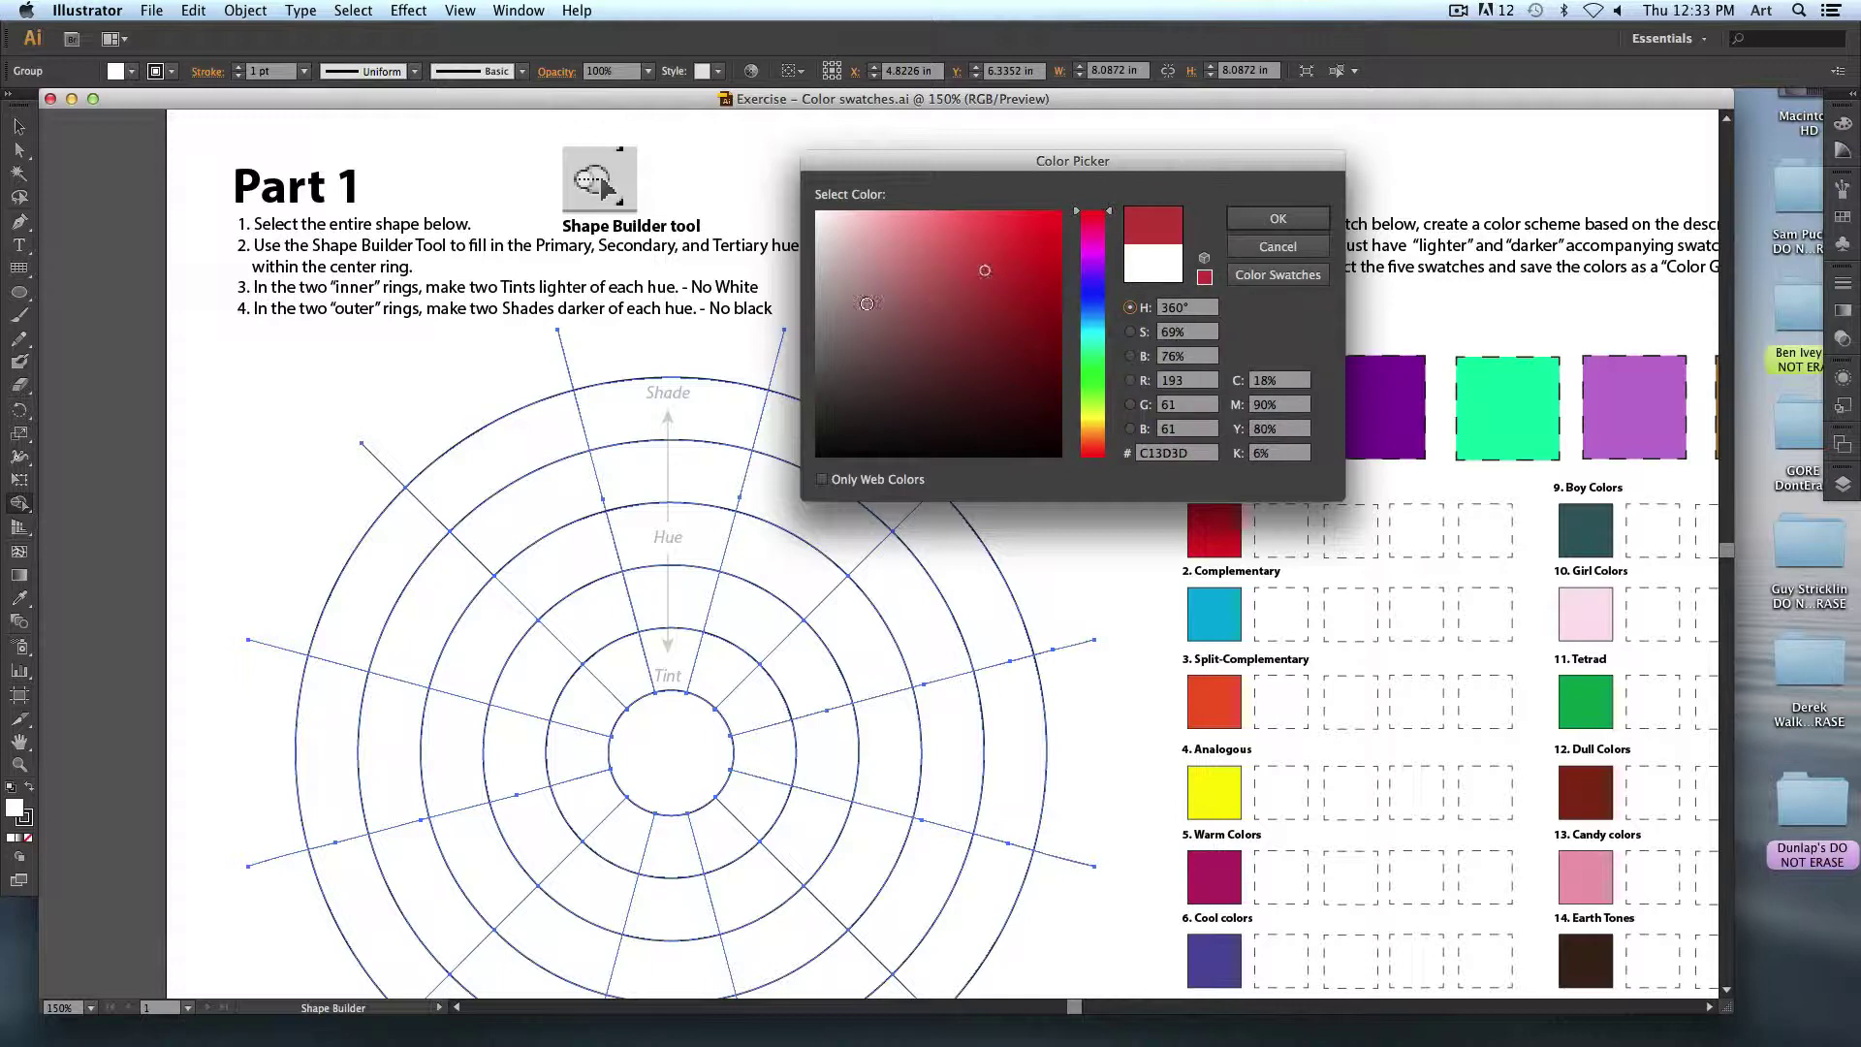
click(839, 284)
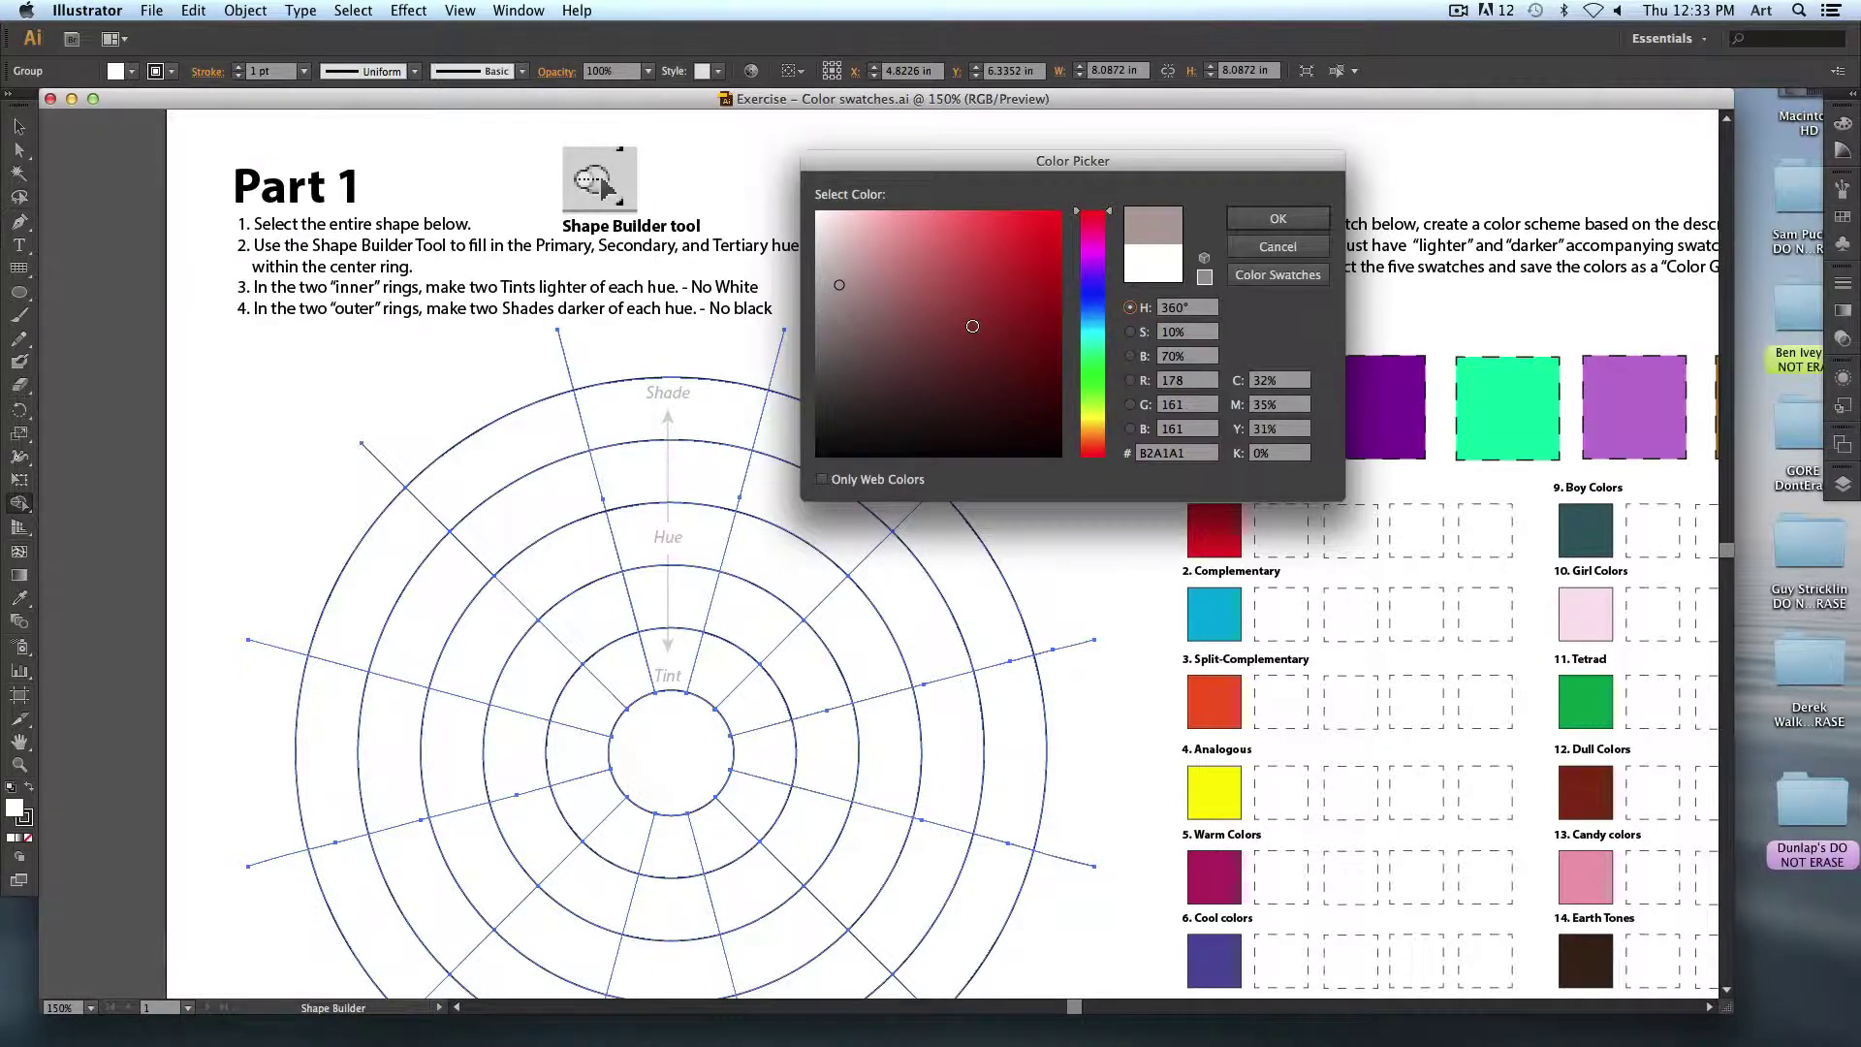
drag(1013, 238, 1079, 187)
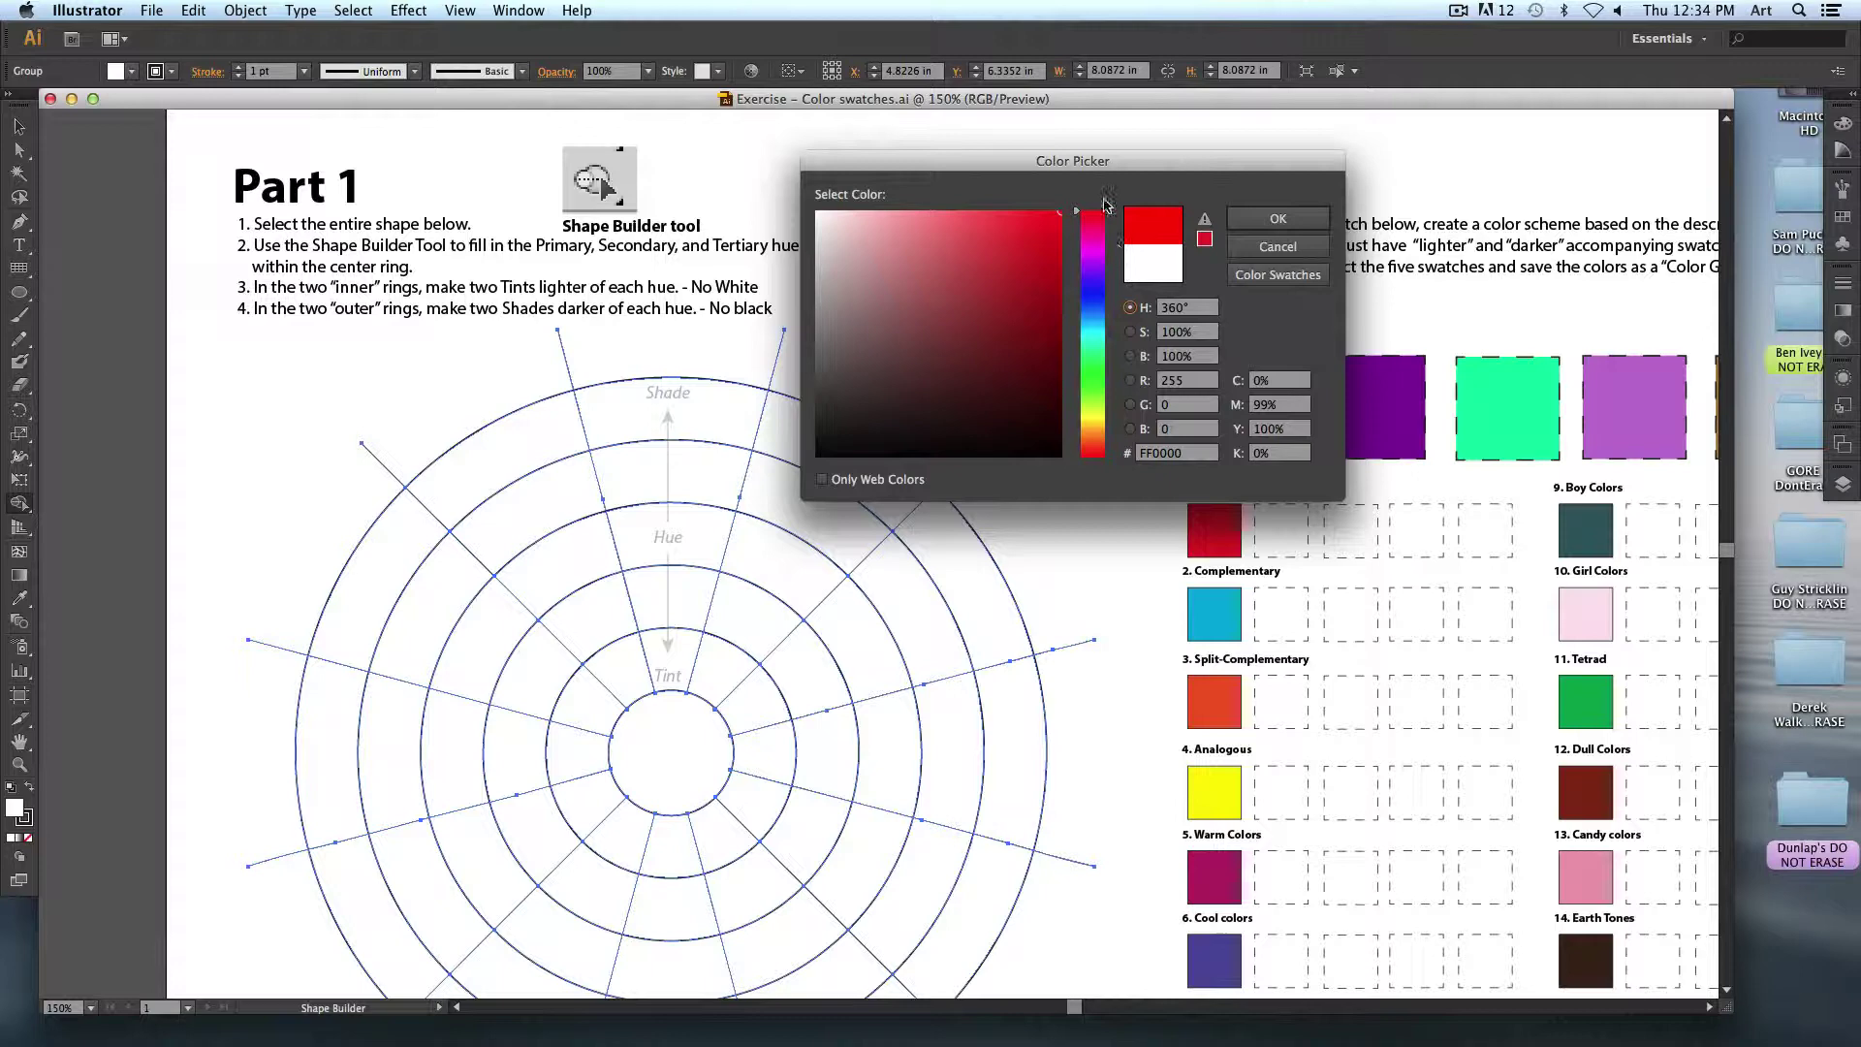
click(1278, 219)
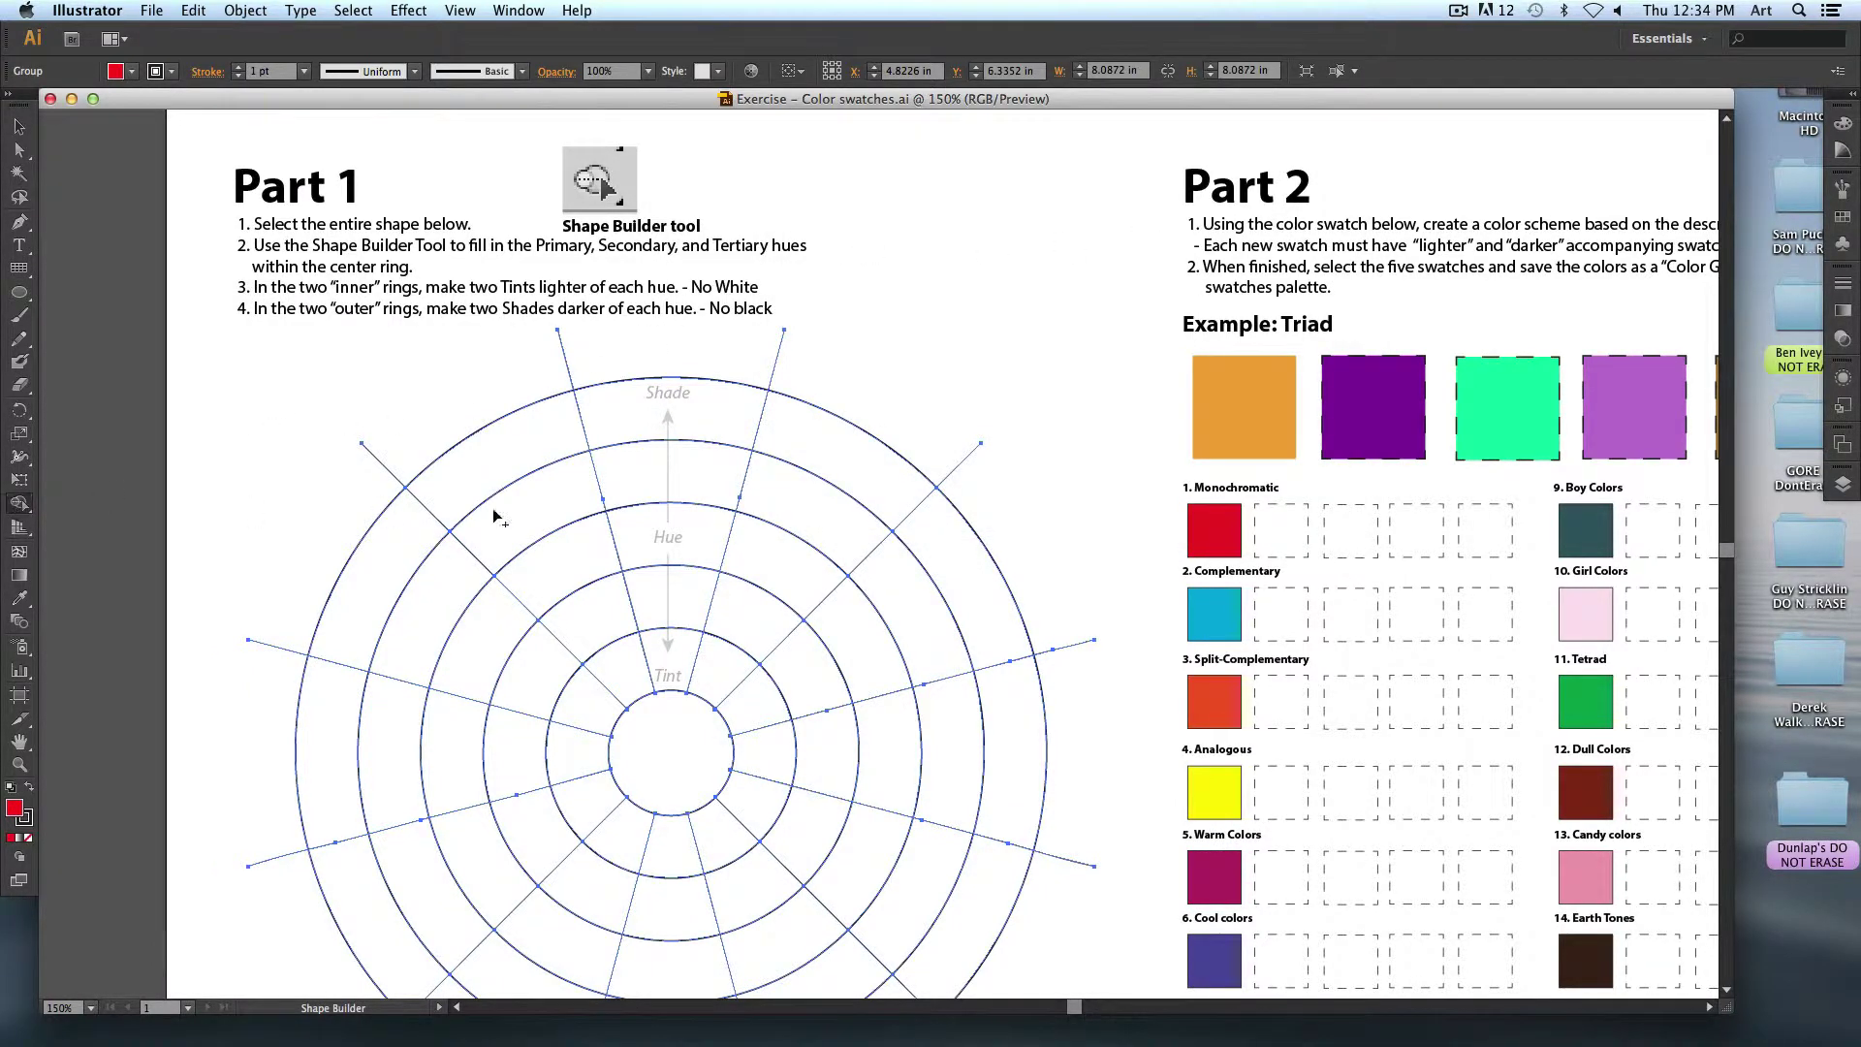
Fill the top hue segment red, undoing the stray red fills and merged wedge.
click(673, 543)
scroll(736, 548, down, 3)
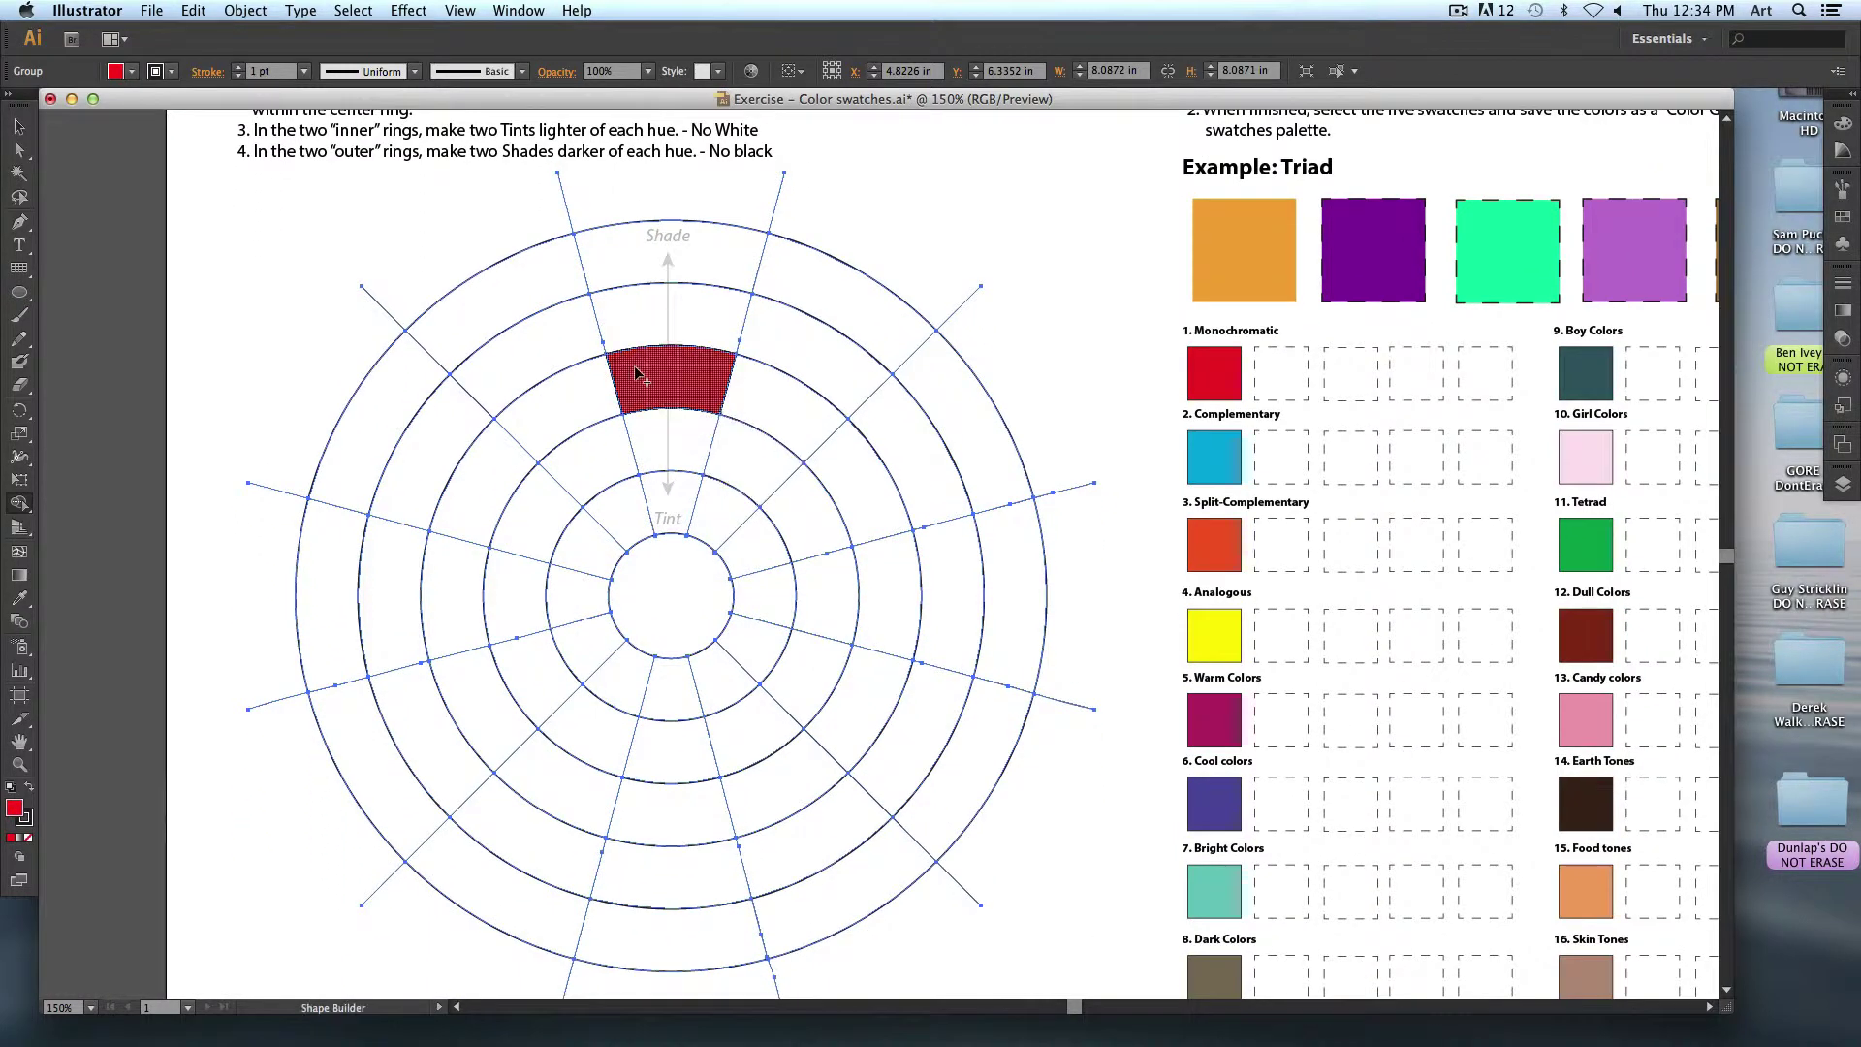
click(591, 460)
click(517, 594)
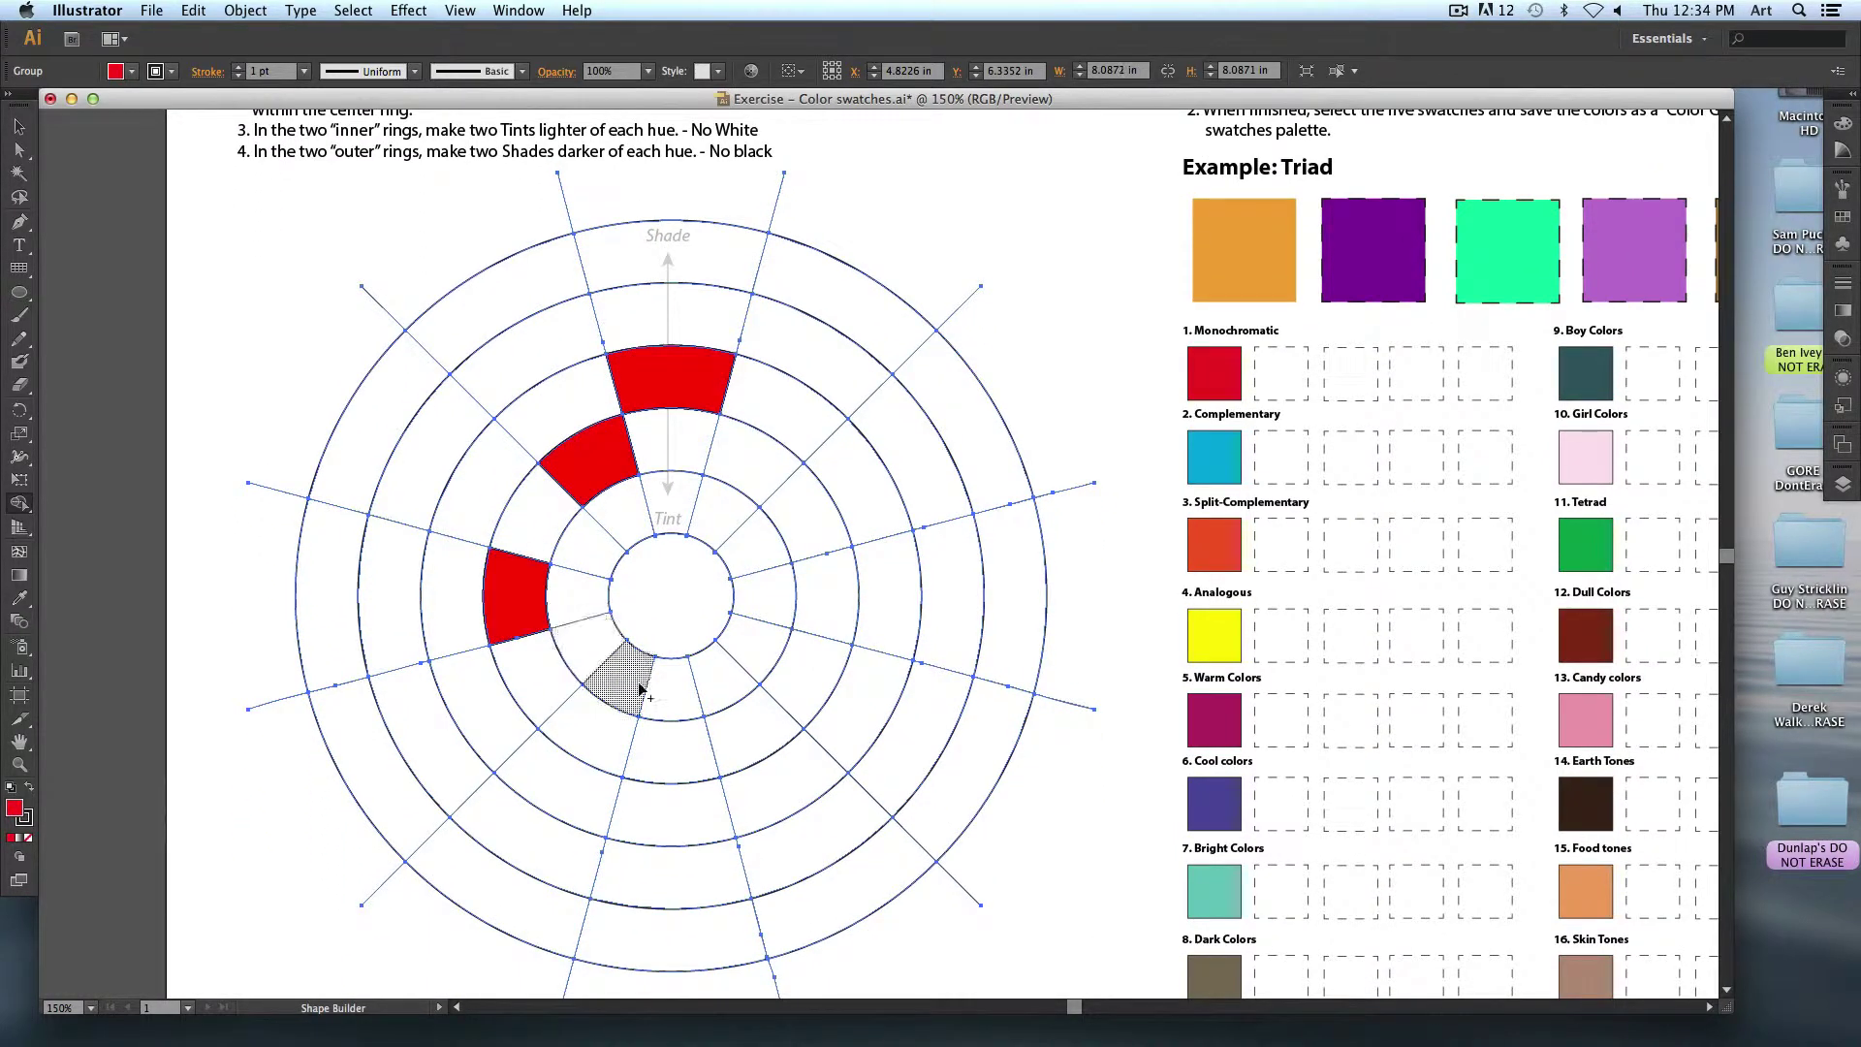
click(640, 690)
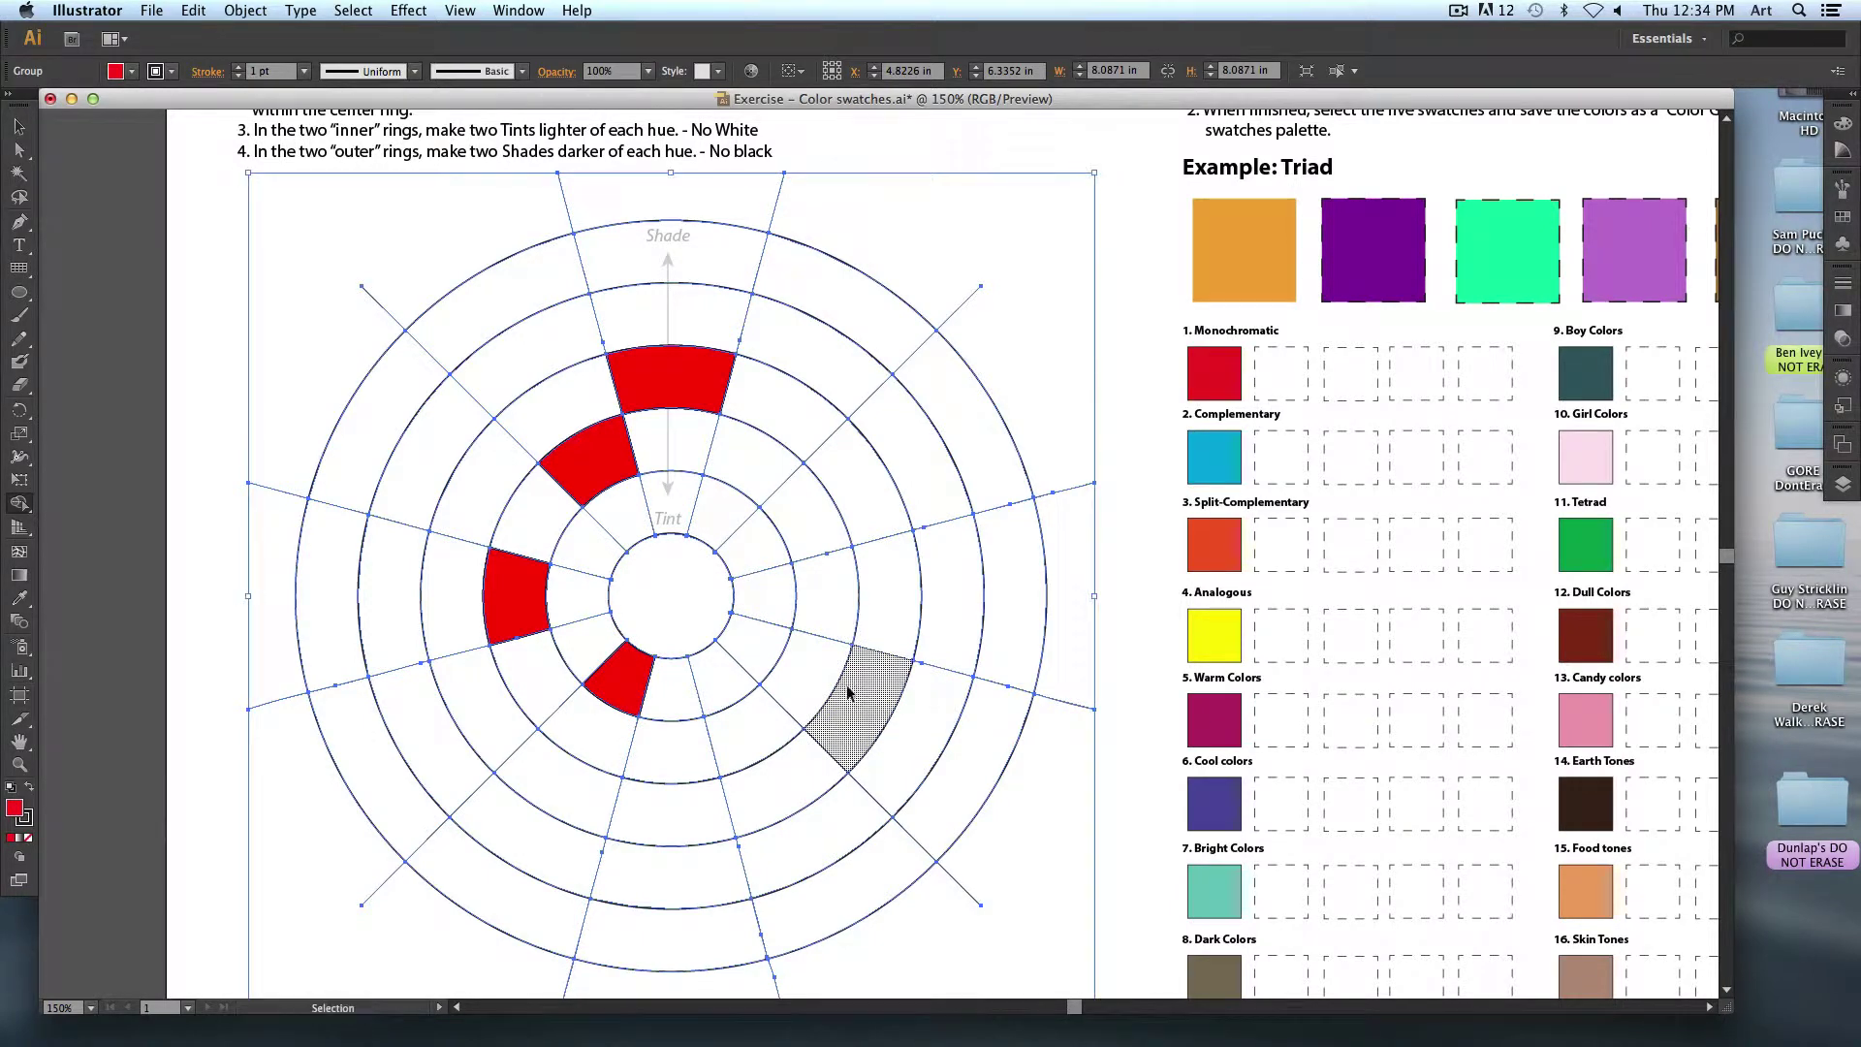
key(super+z)
key(super+z)
key(super+z)
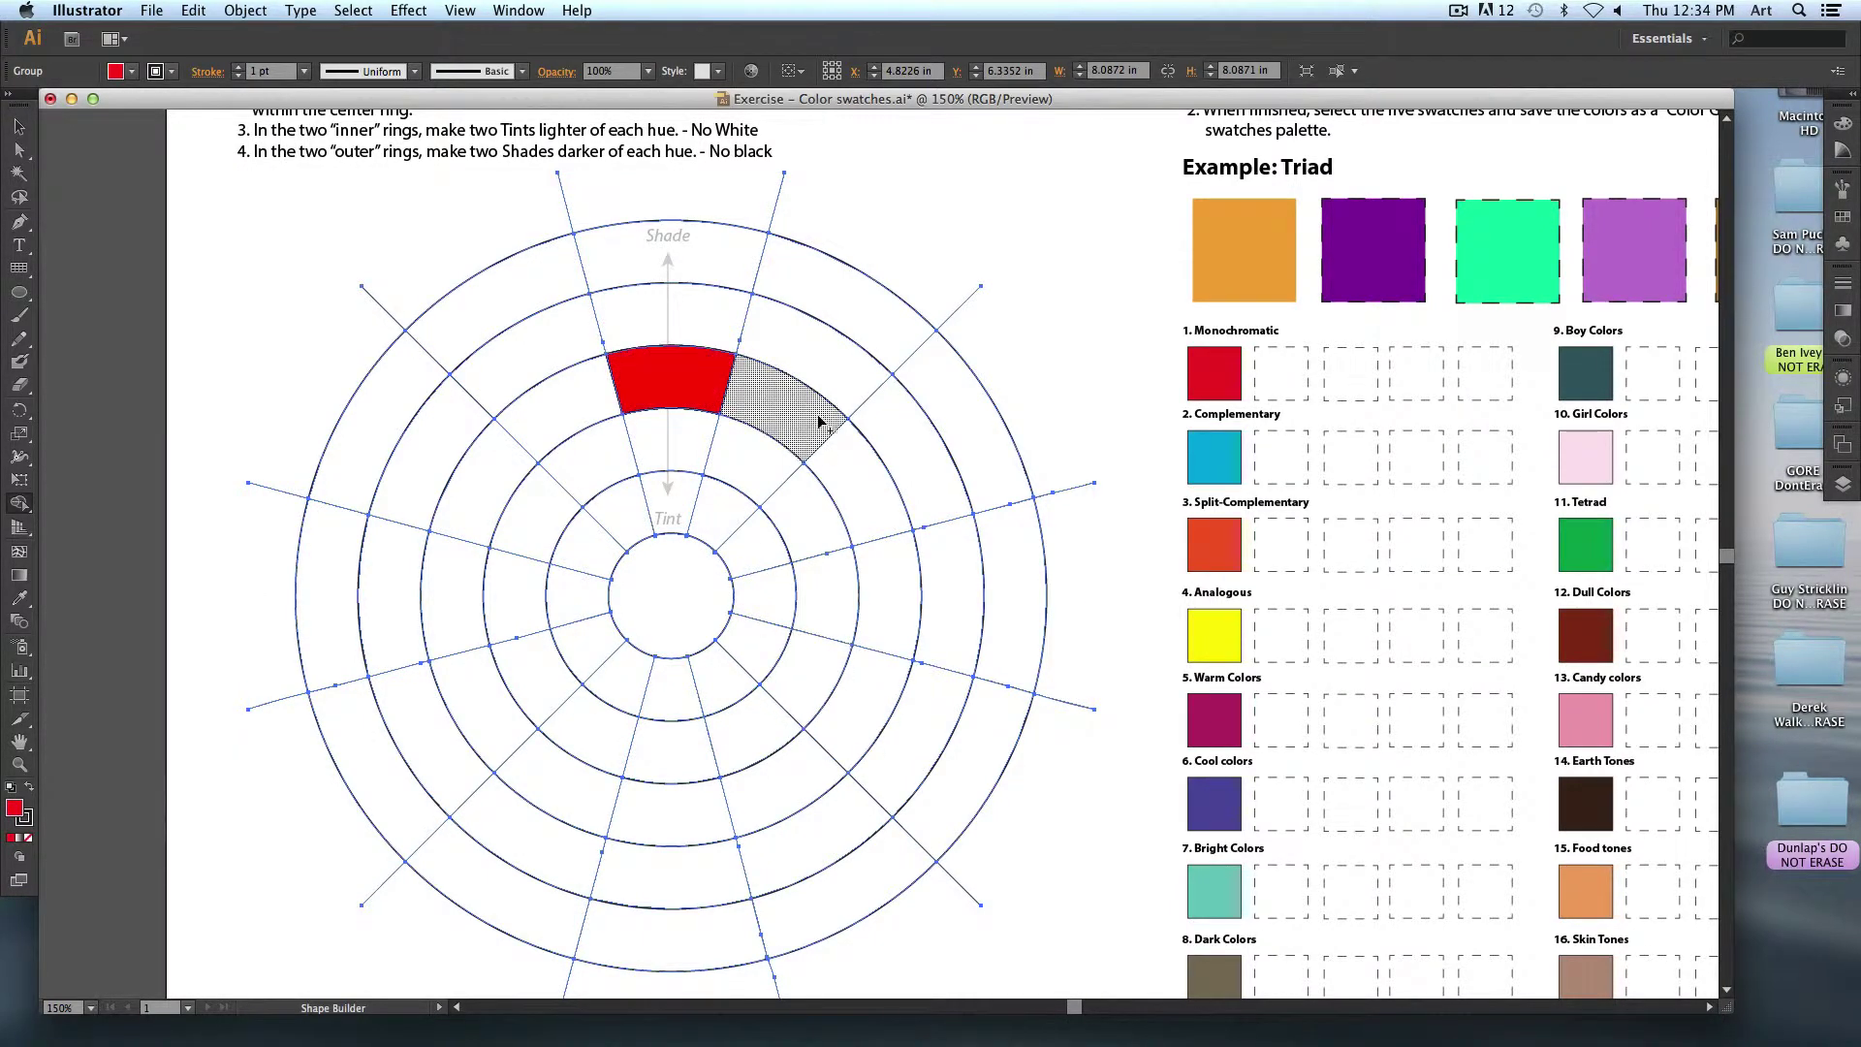
mouse_move(916, 453)
mouse_down()
mouse_move(797, 541)
mouse_move(732, 555)
mouse_up()
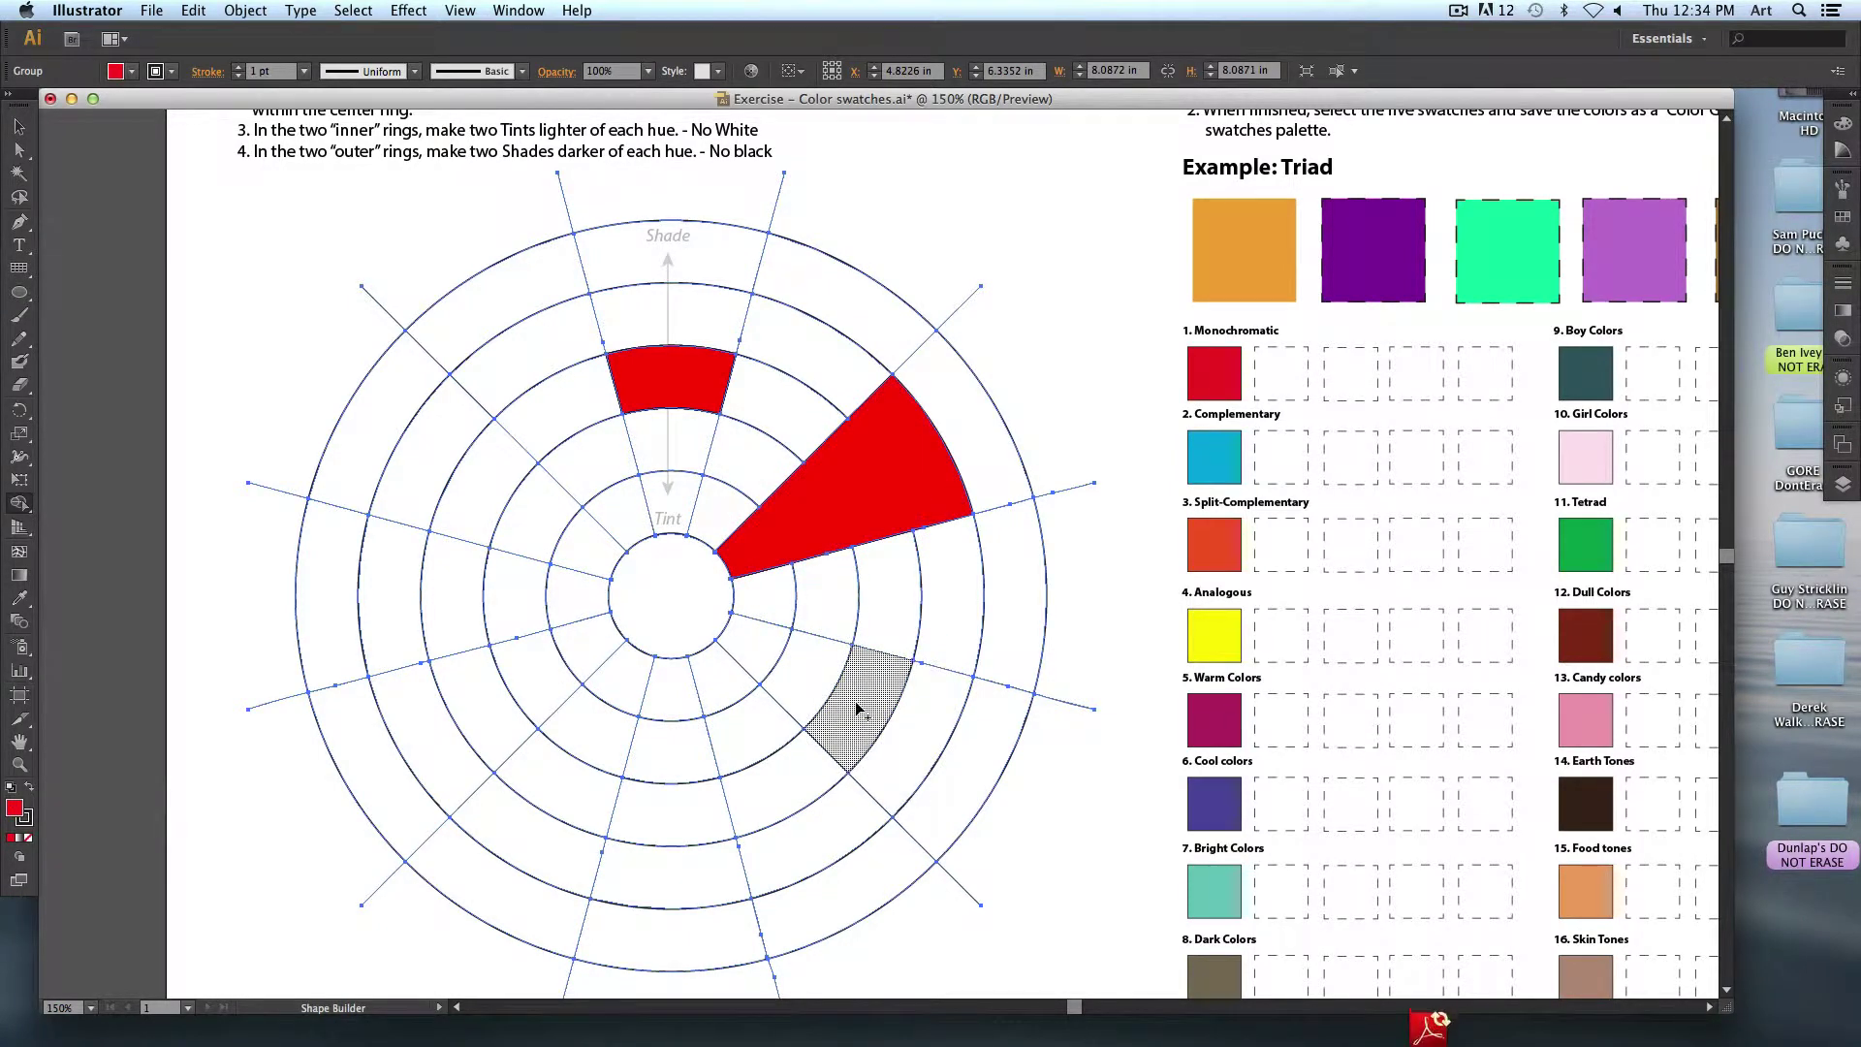
key(ctrl+z)
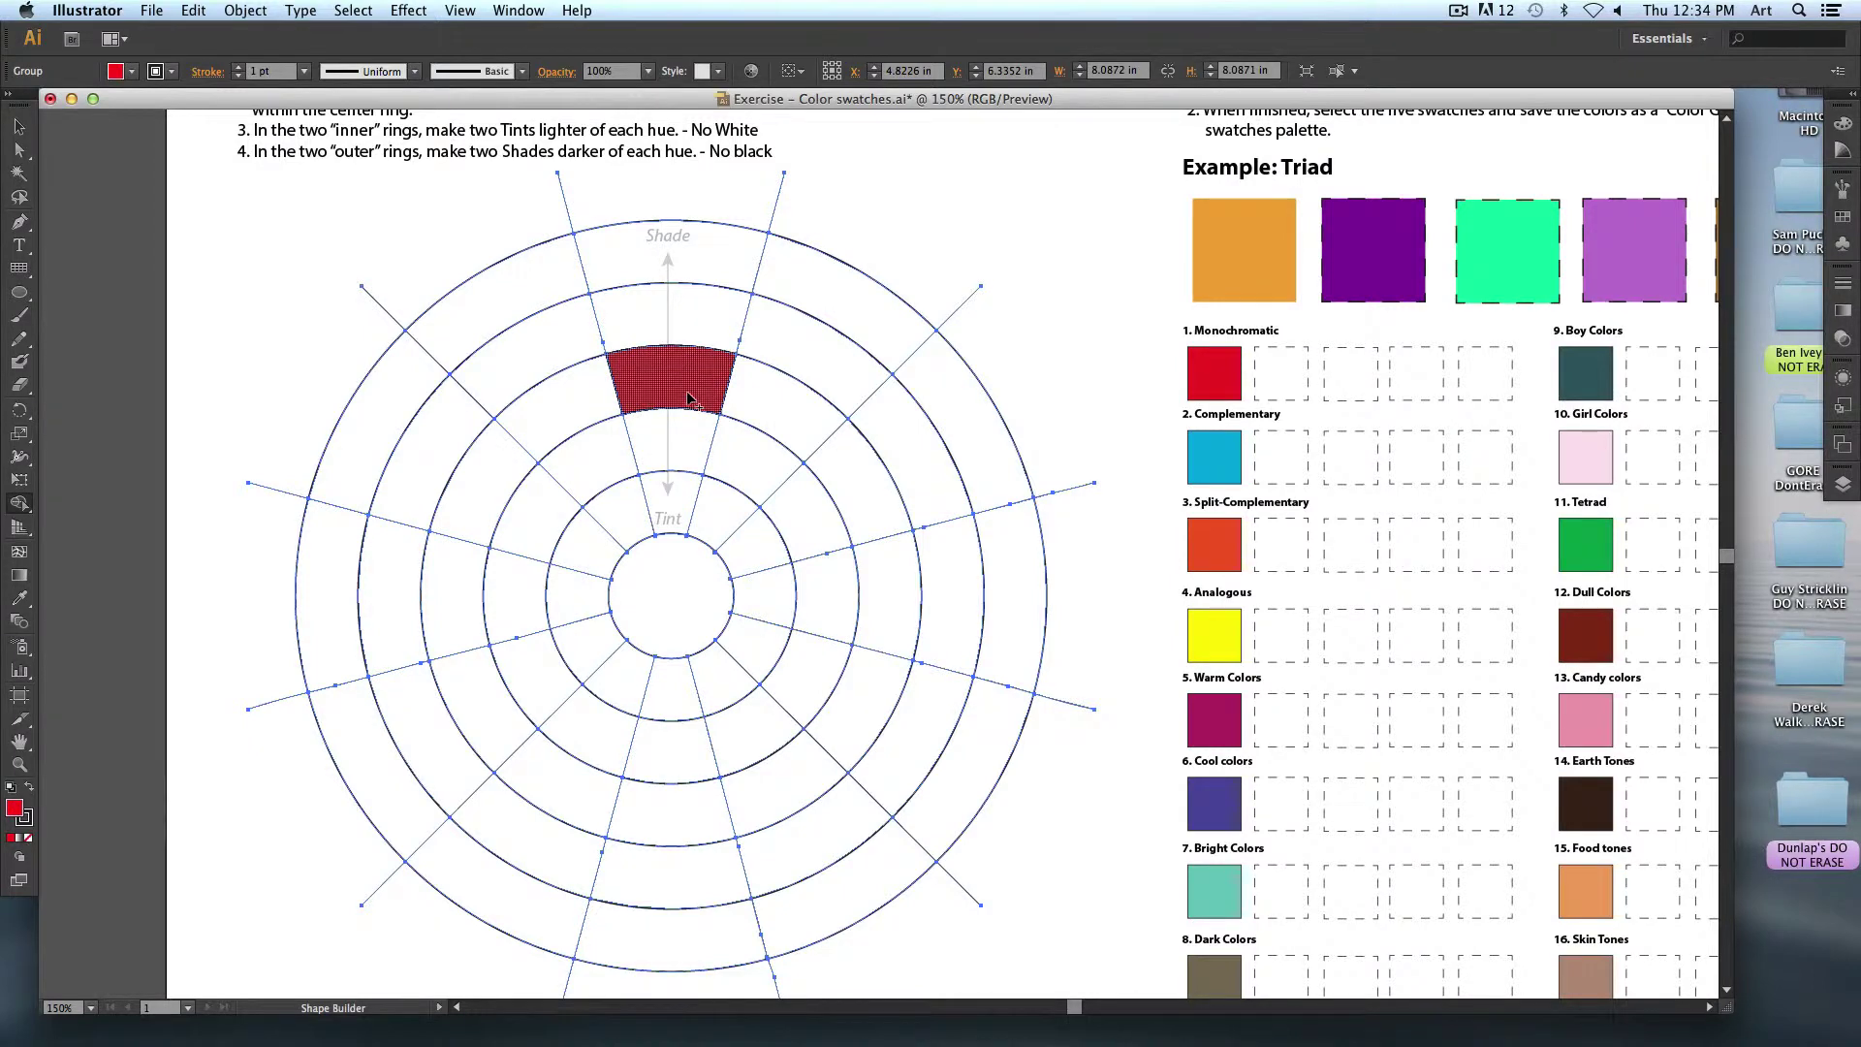
Fill the lower-left hue segment yellow and the lower-right segment blue.
double_click(13, 807)
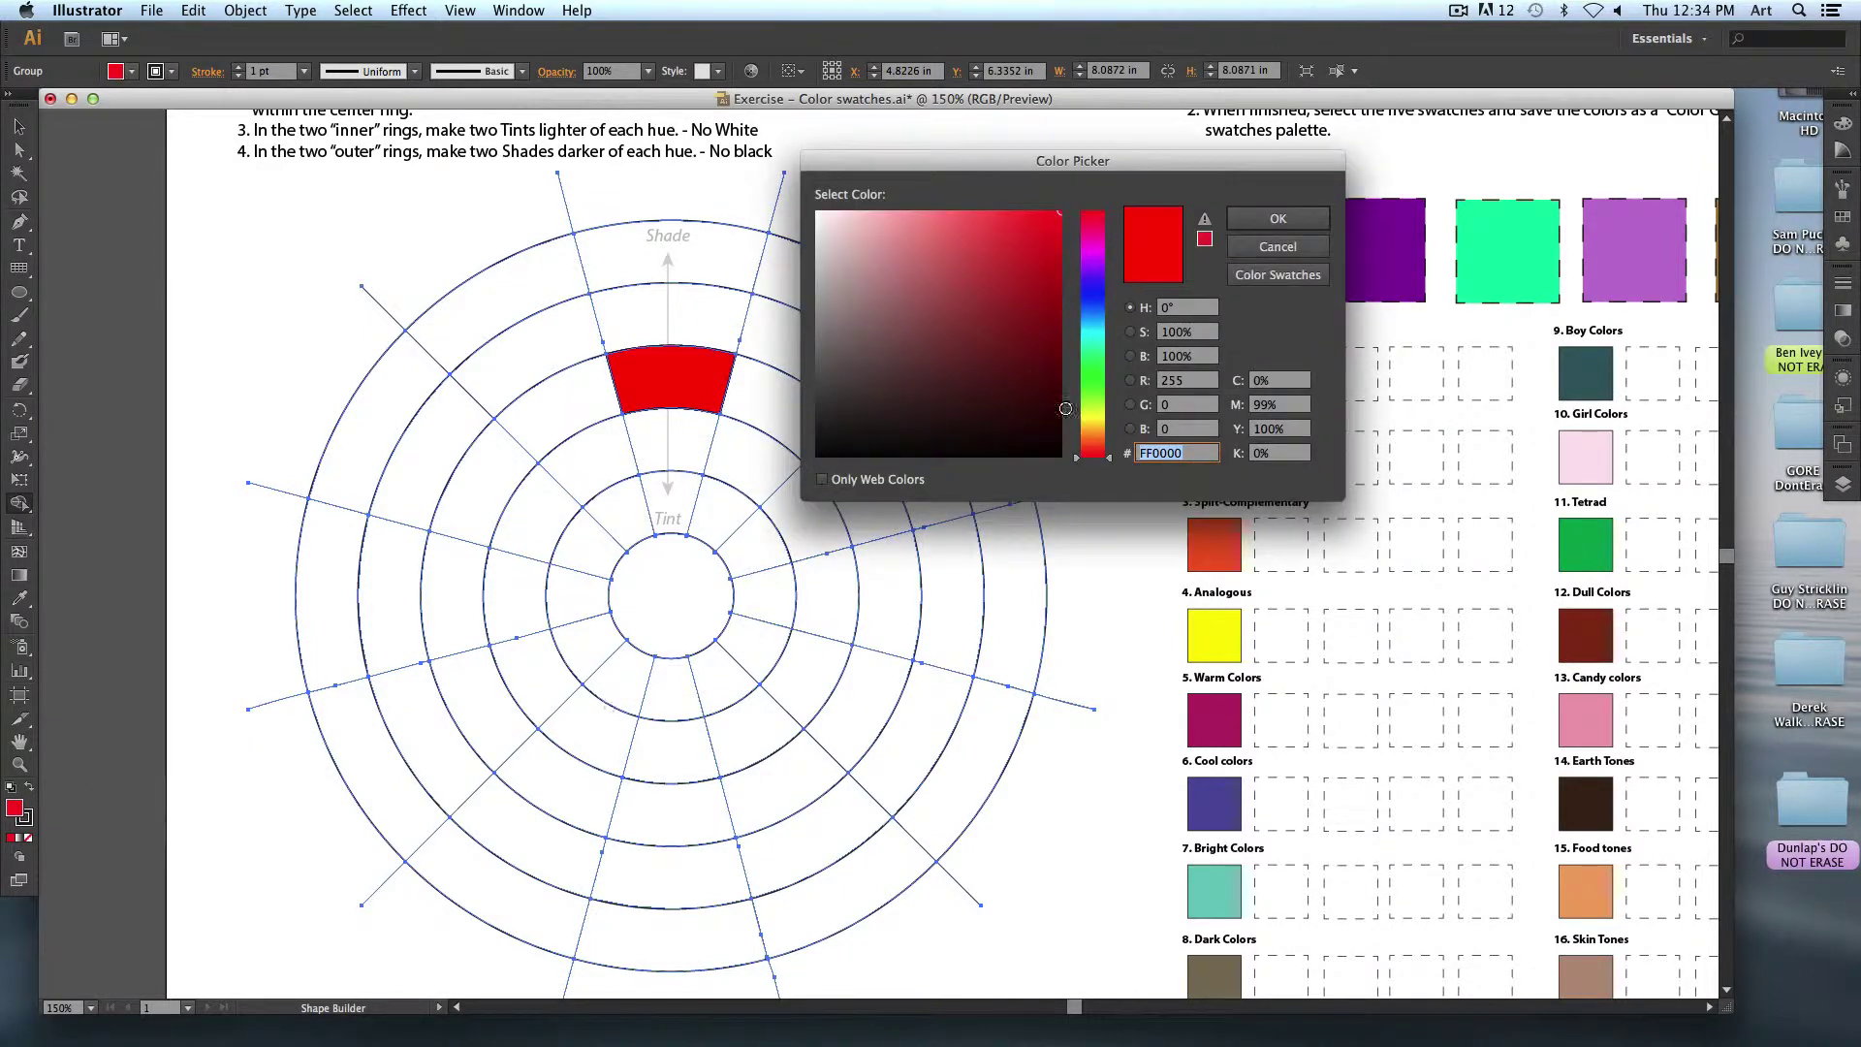
click(1093, 419)
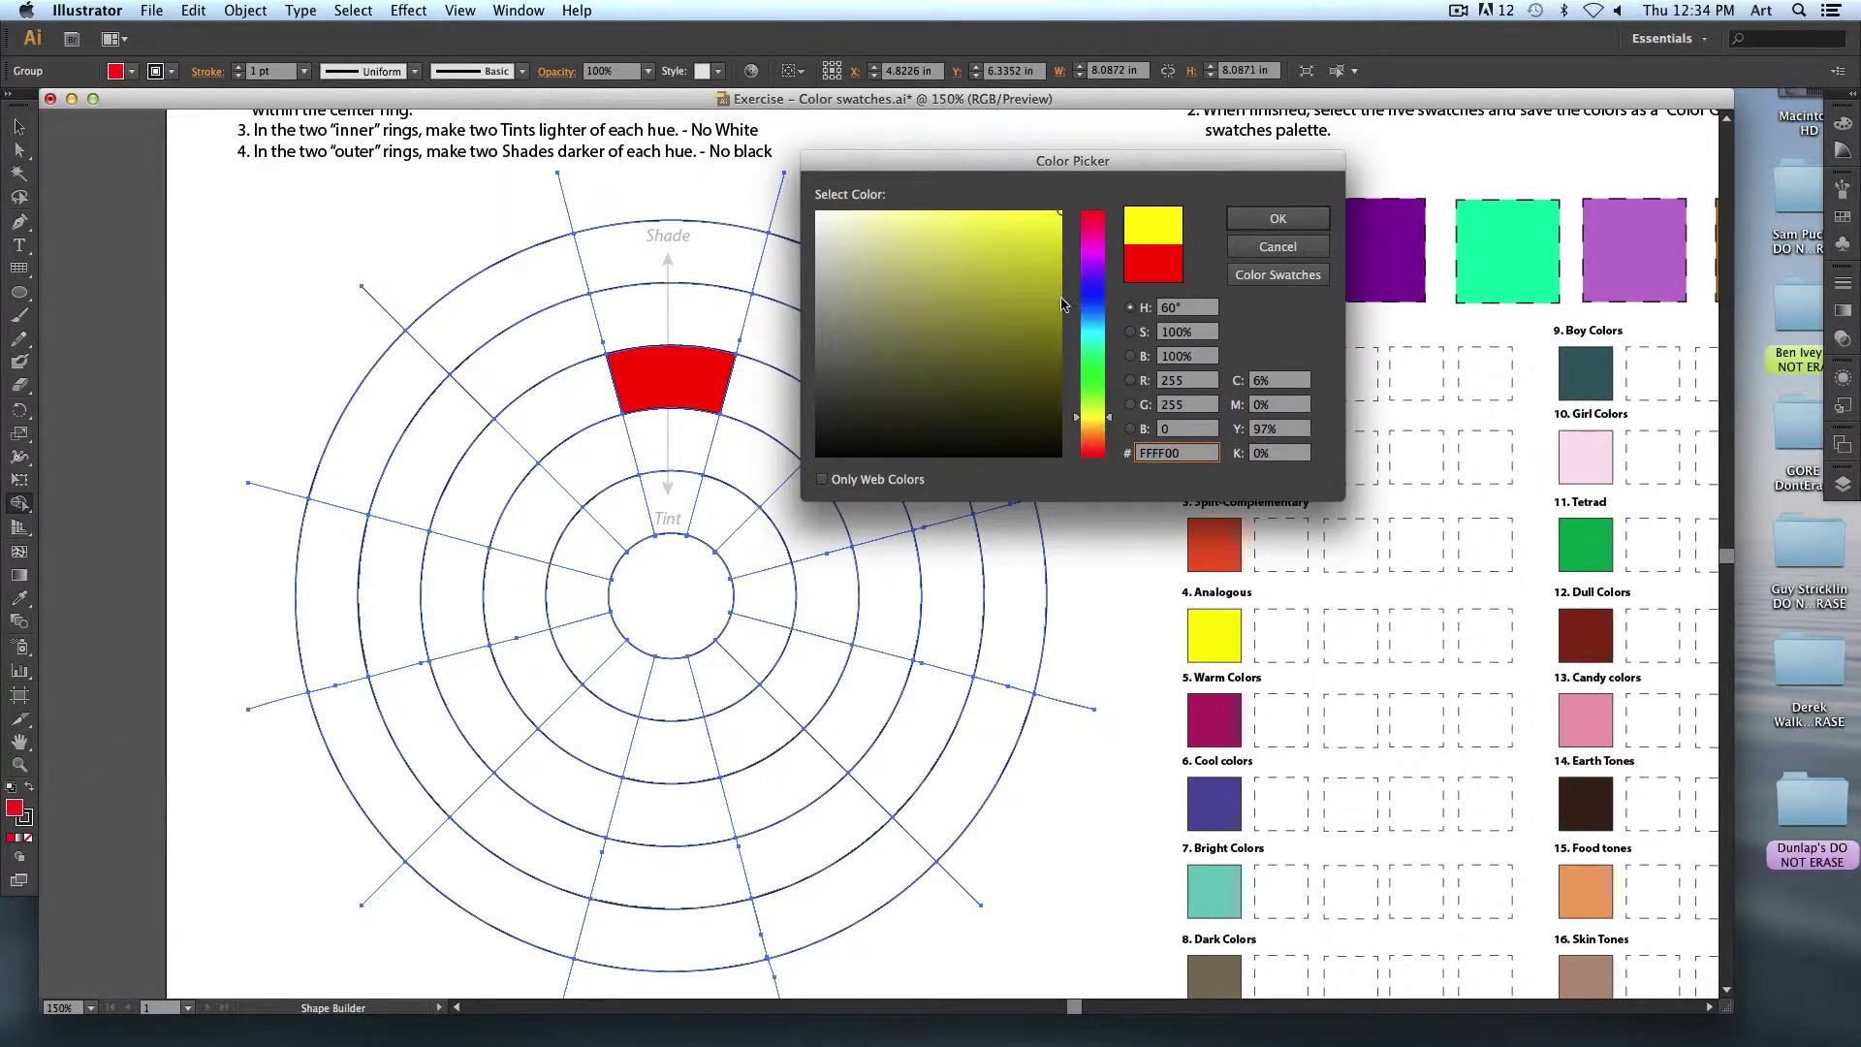
click(1278, 219)
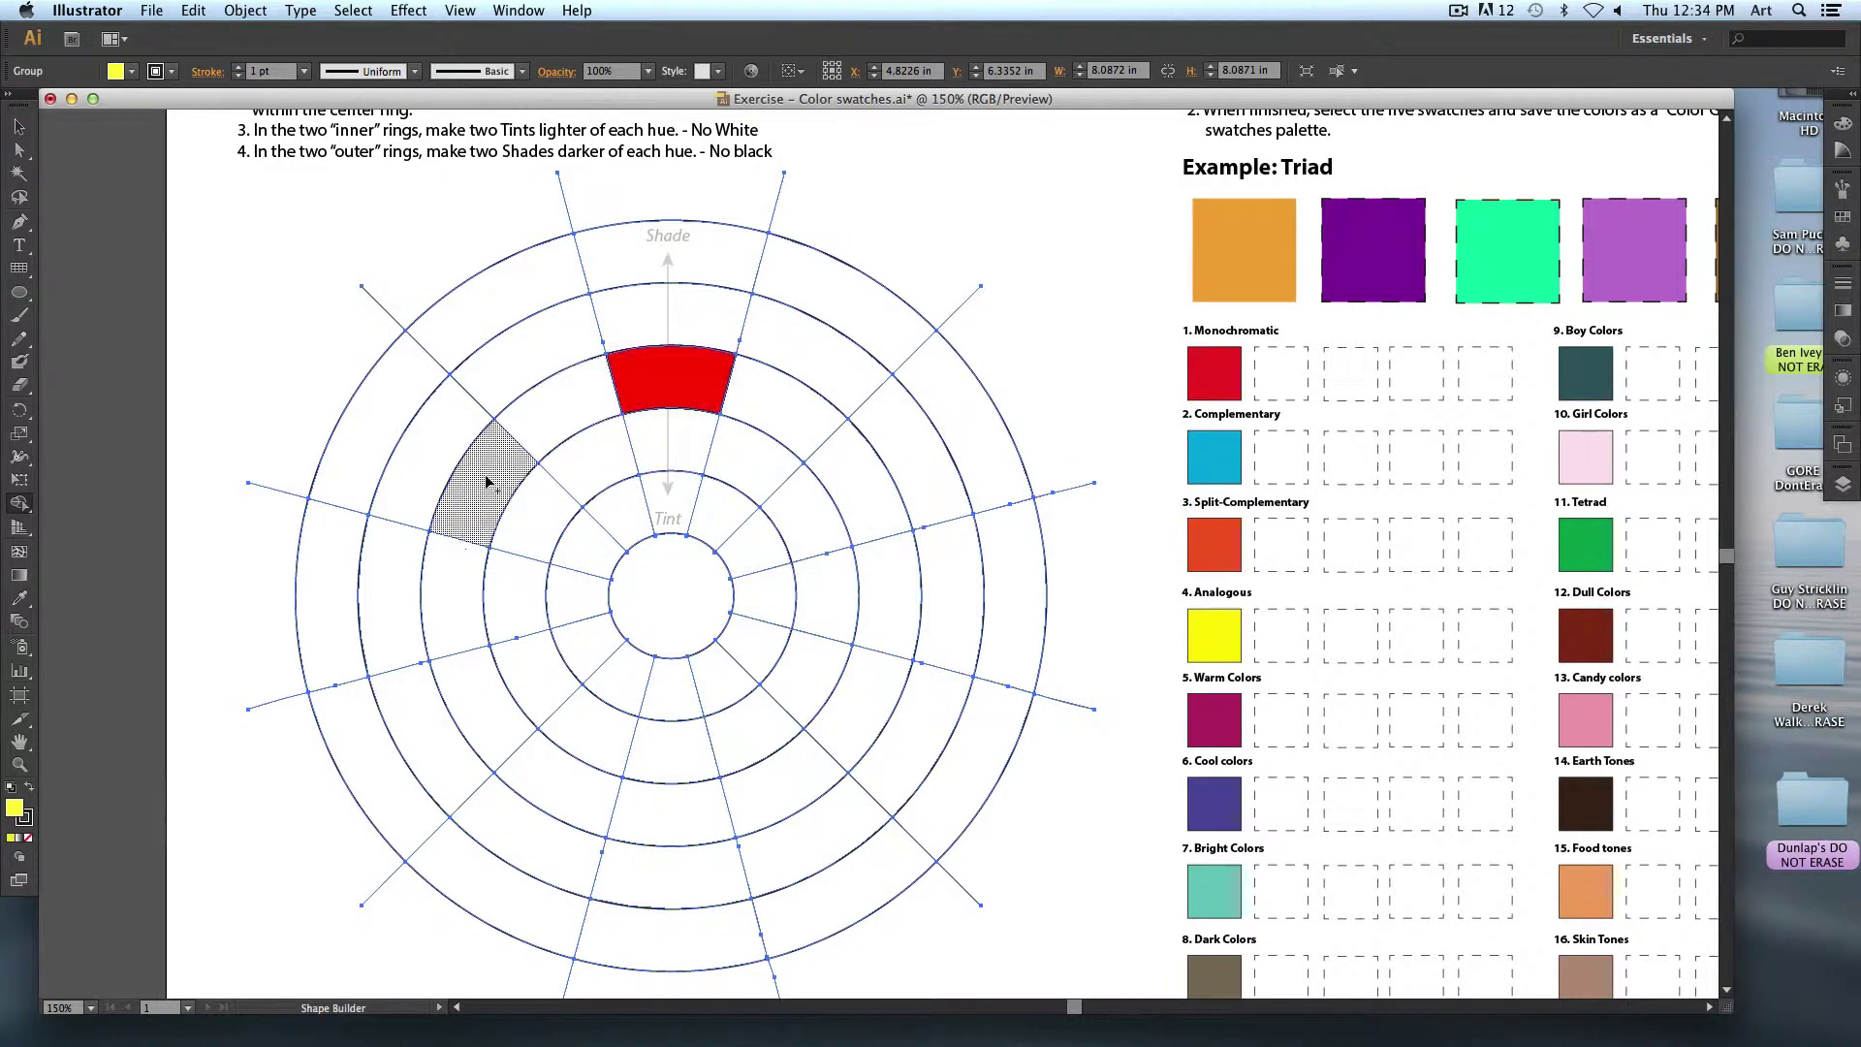
click(487, 700)
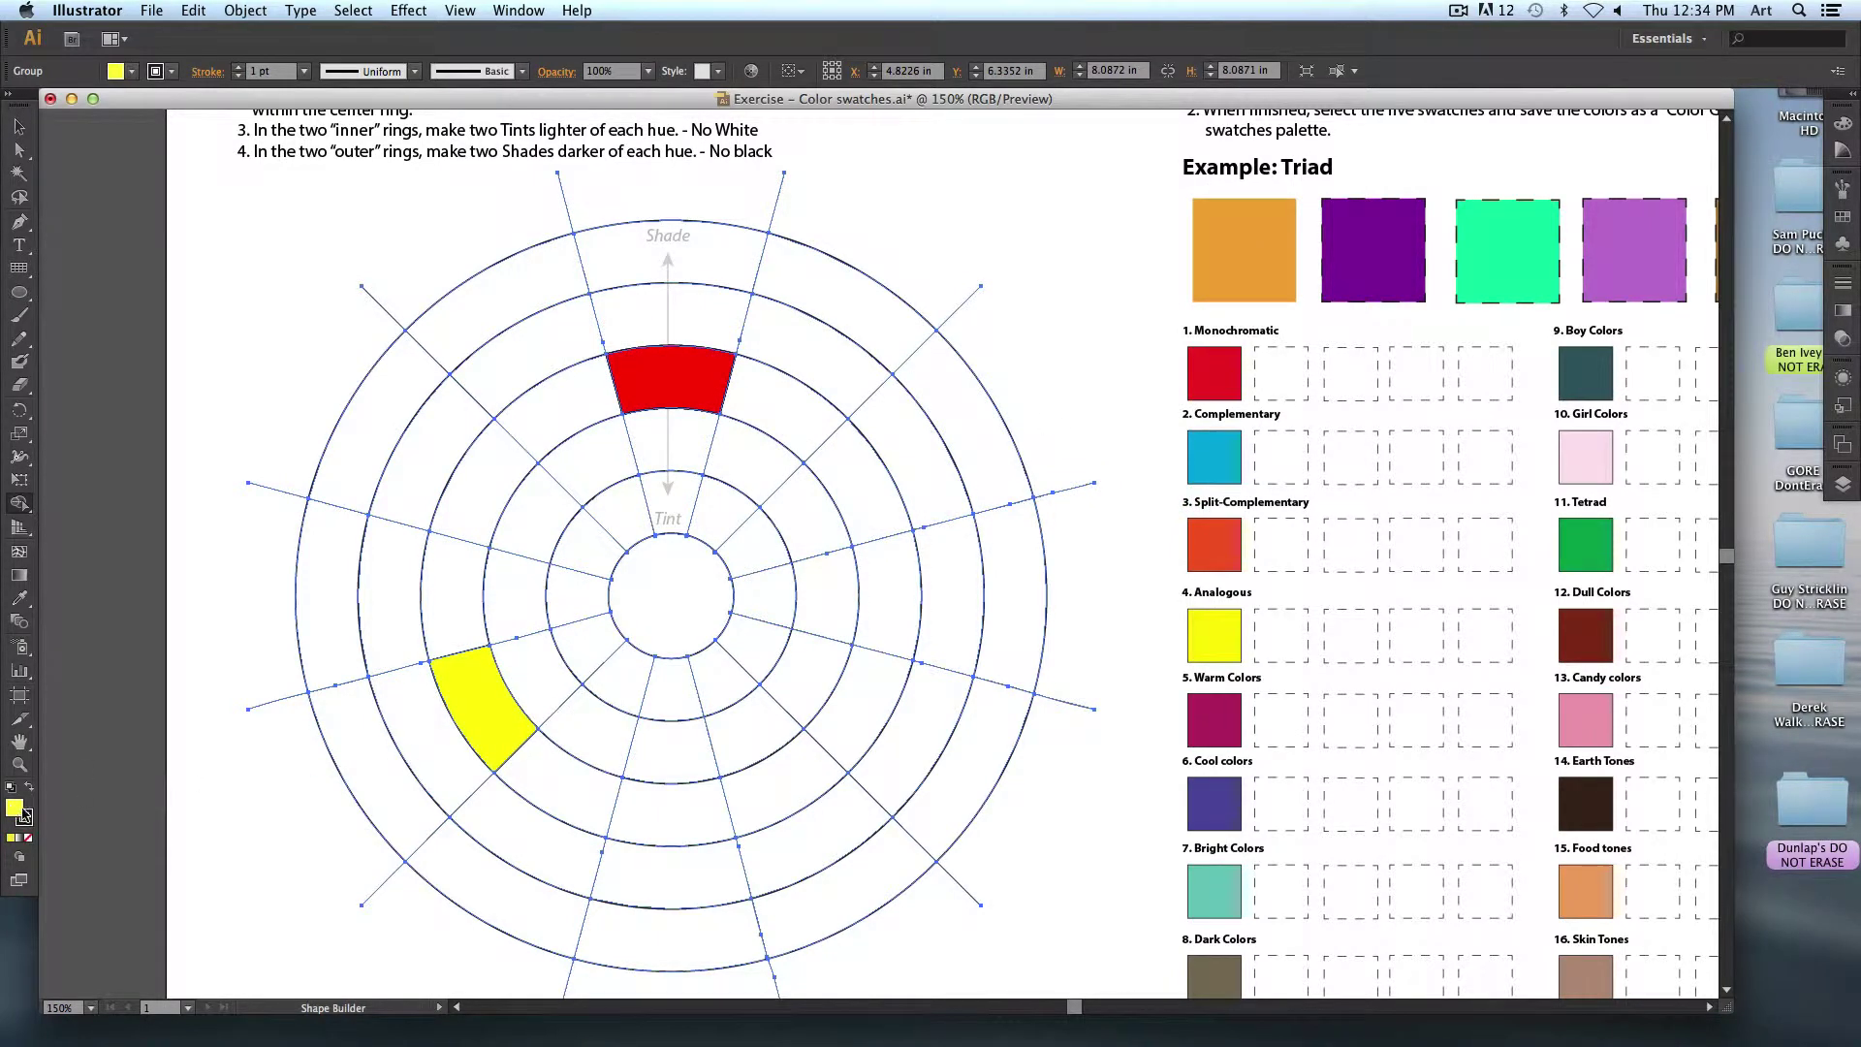
double_click(15, 808)
click(1096, 296)
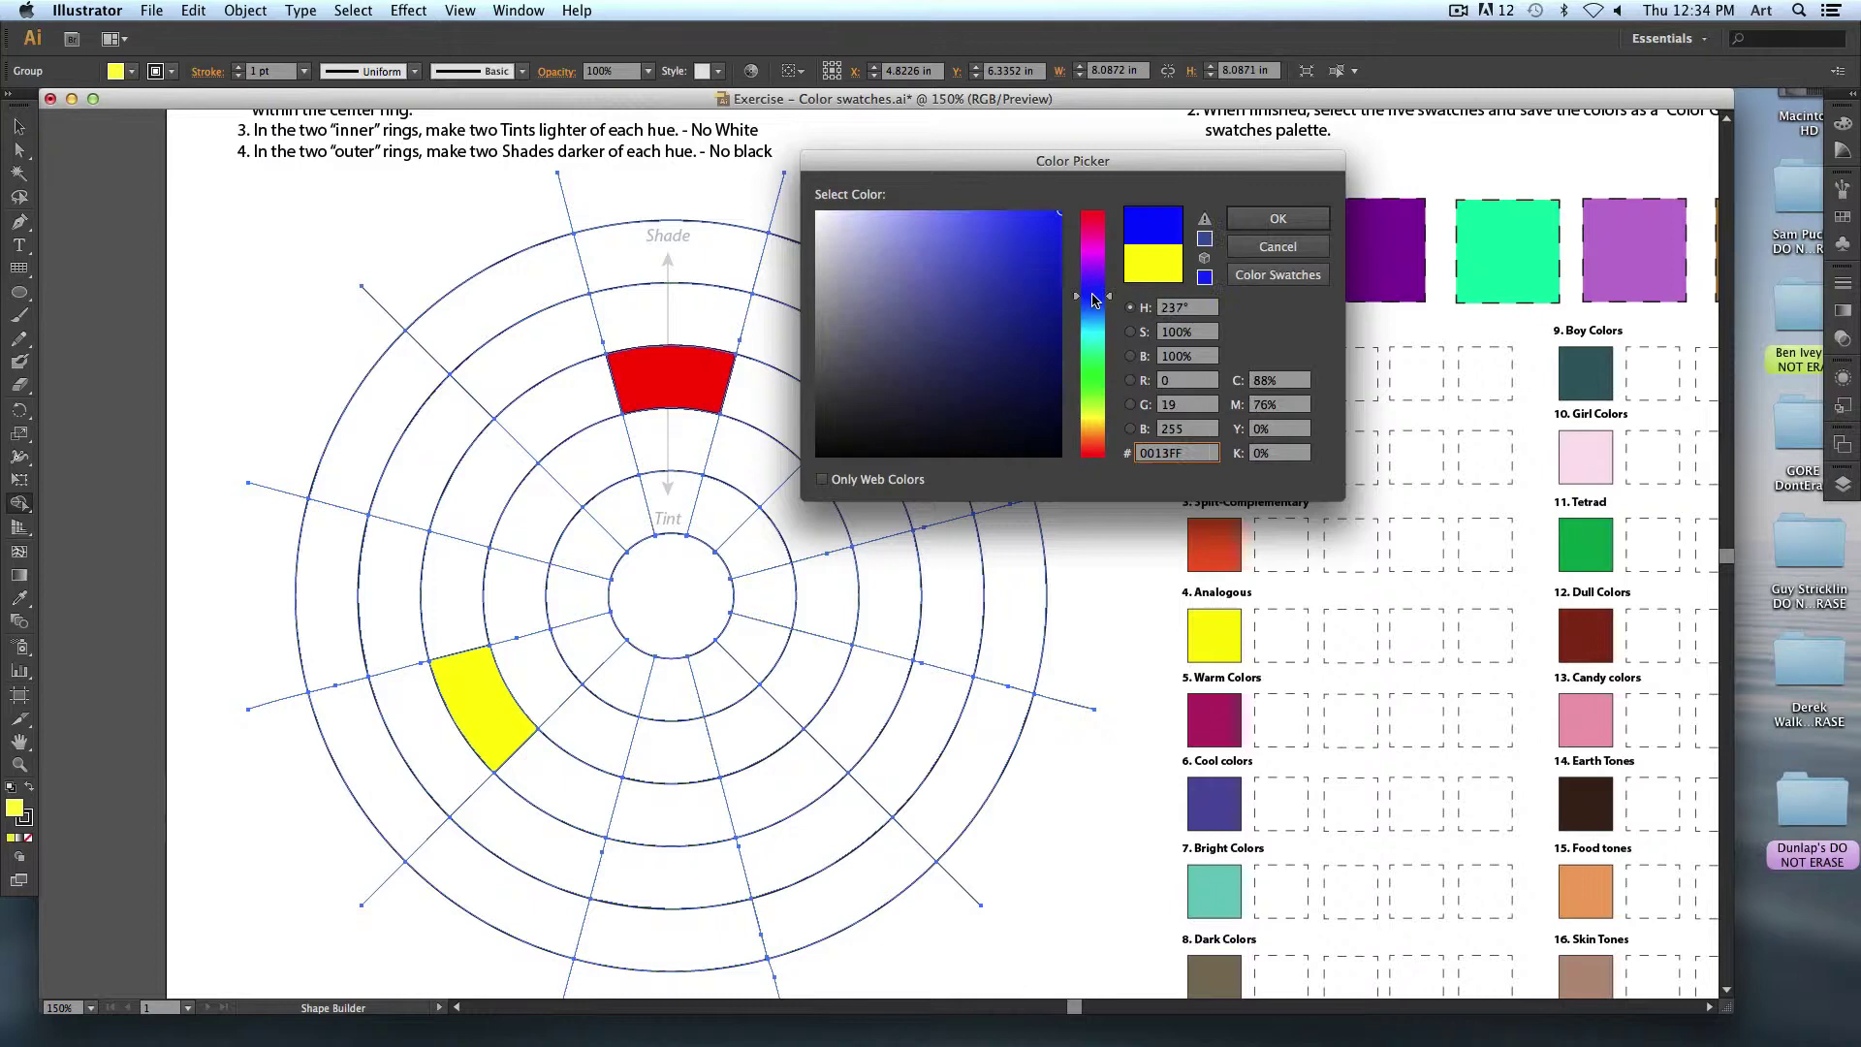
click(1278, 218)
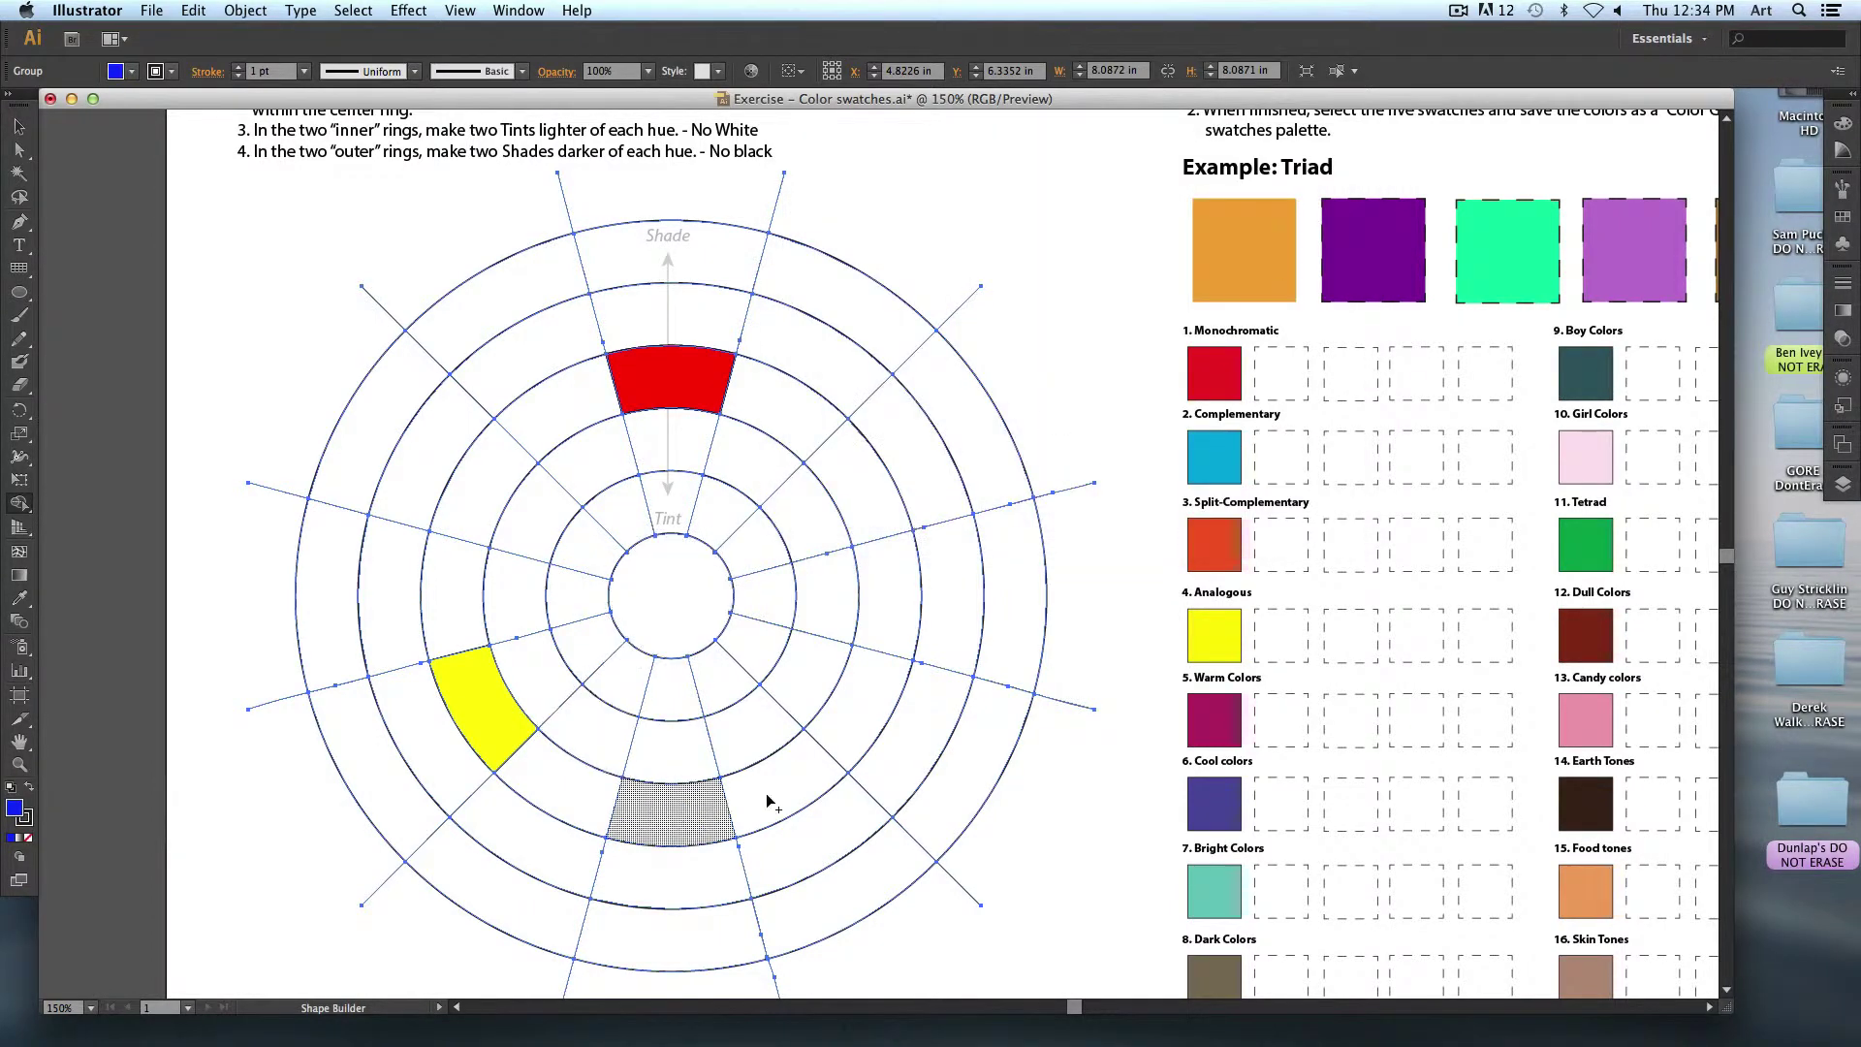
click(864, 729)
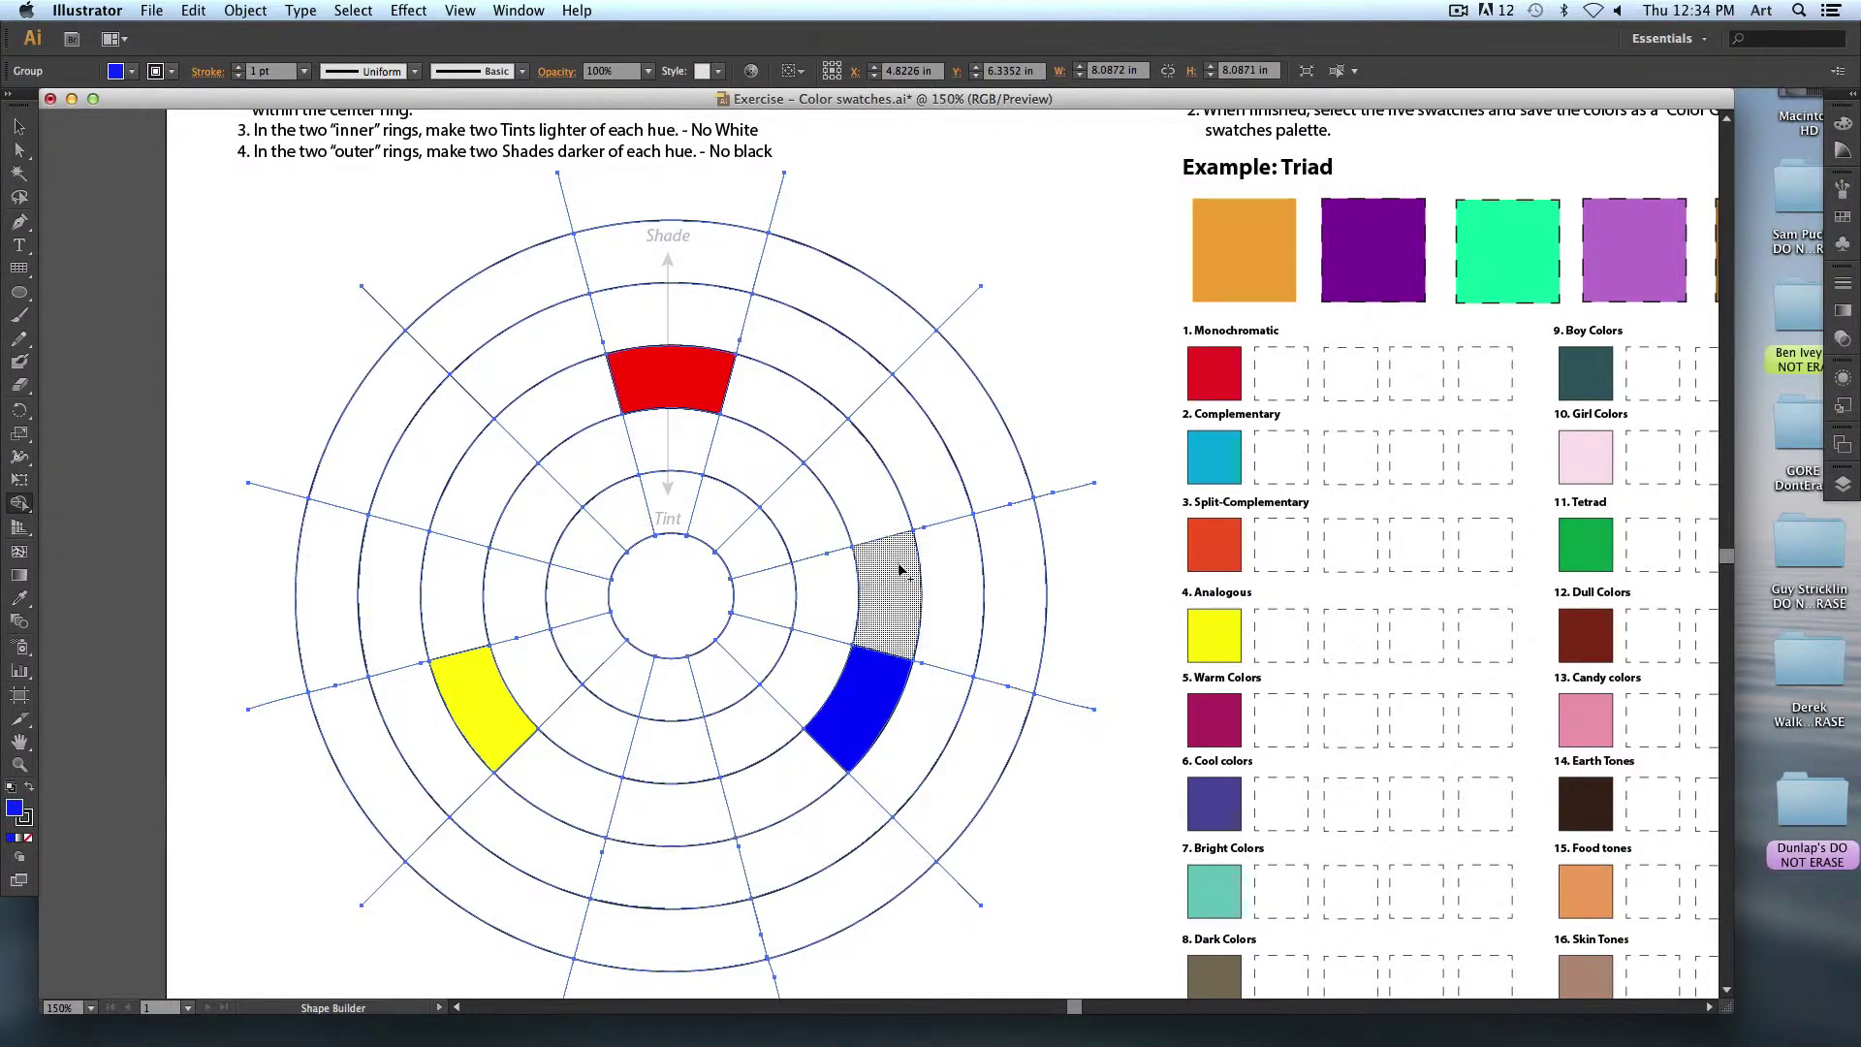
Fill the right-side hue segment magenta and the bottom segment green.
double_click(16, 810)
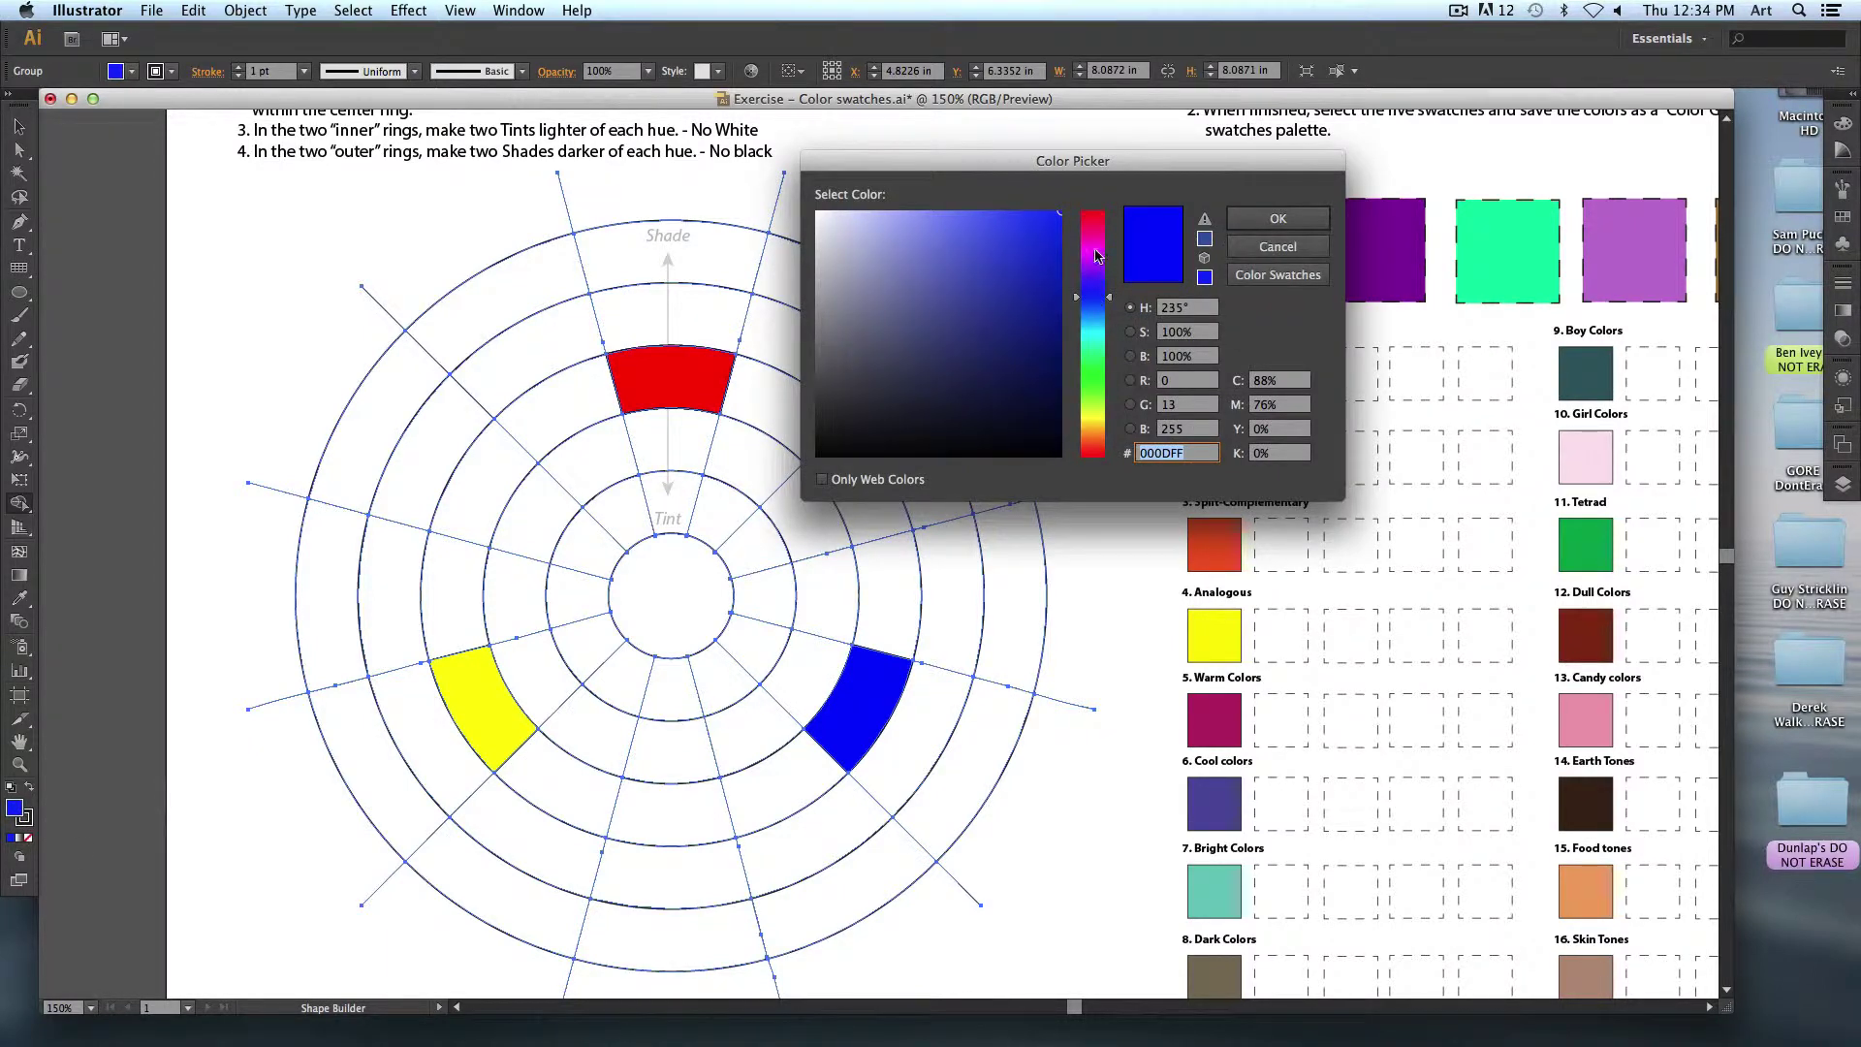
click(1094, 255)
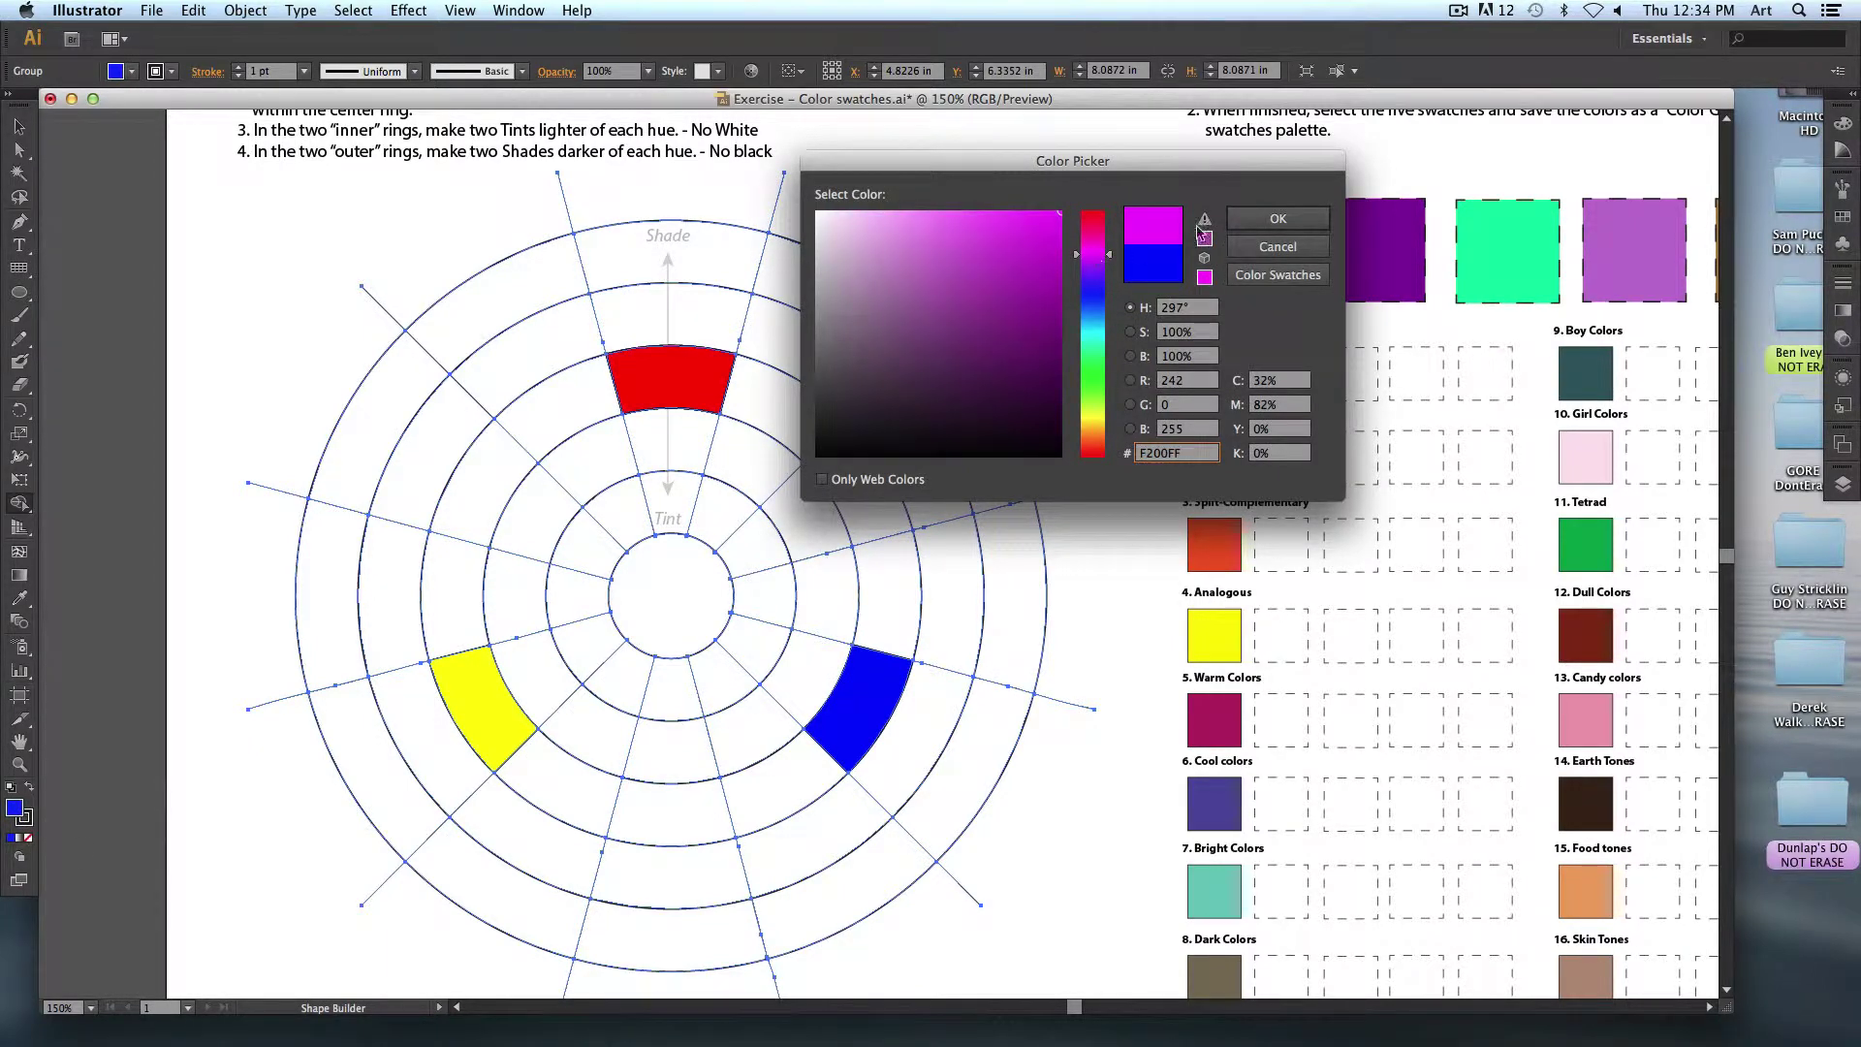
click(1269, 219)
click(866, 491)
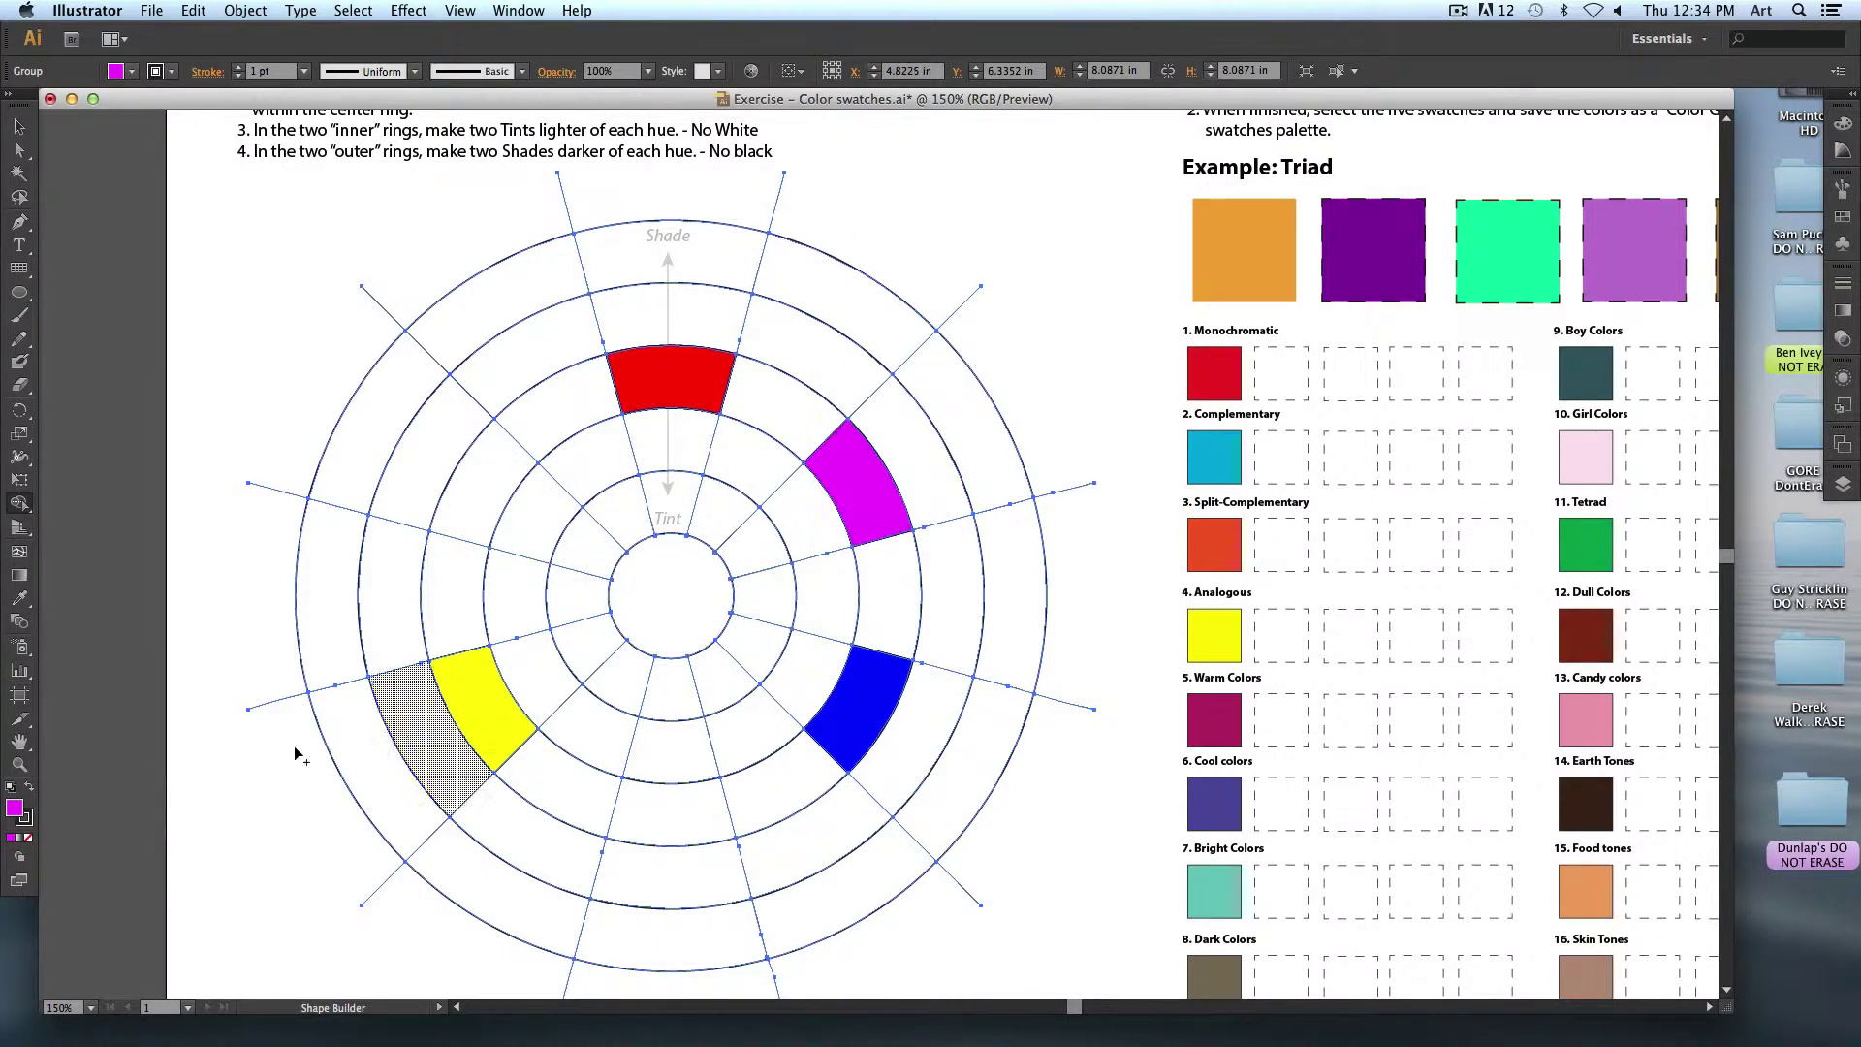
double_click(14, 807)
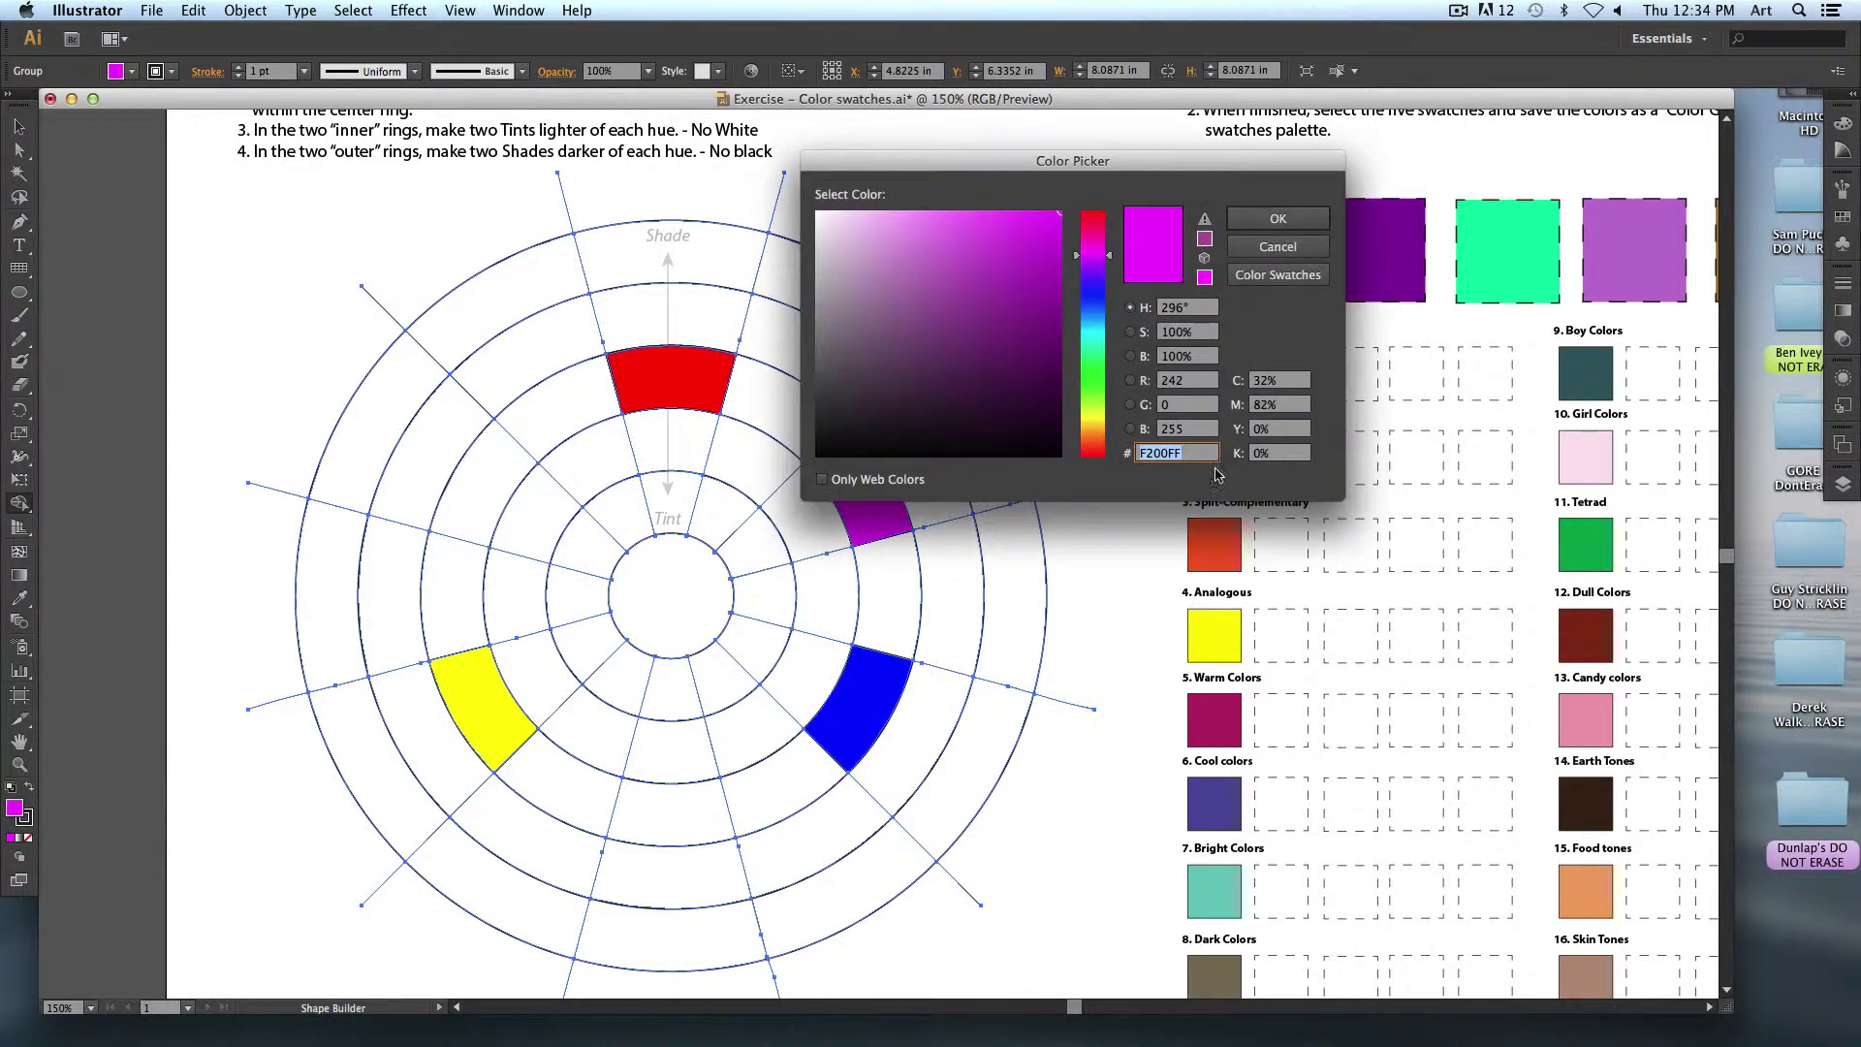
click(1098, 377)
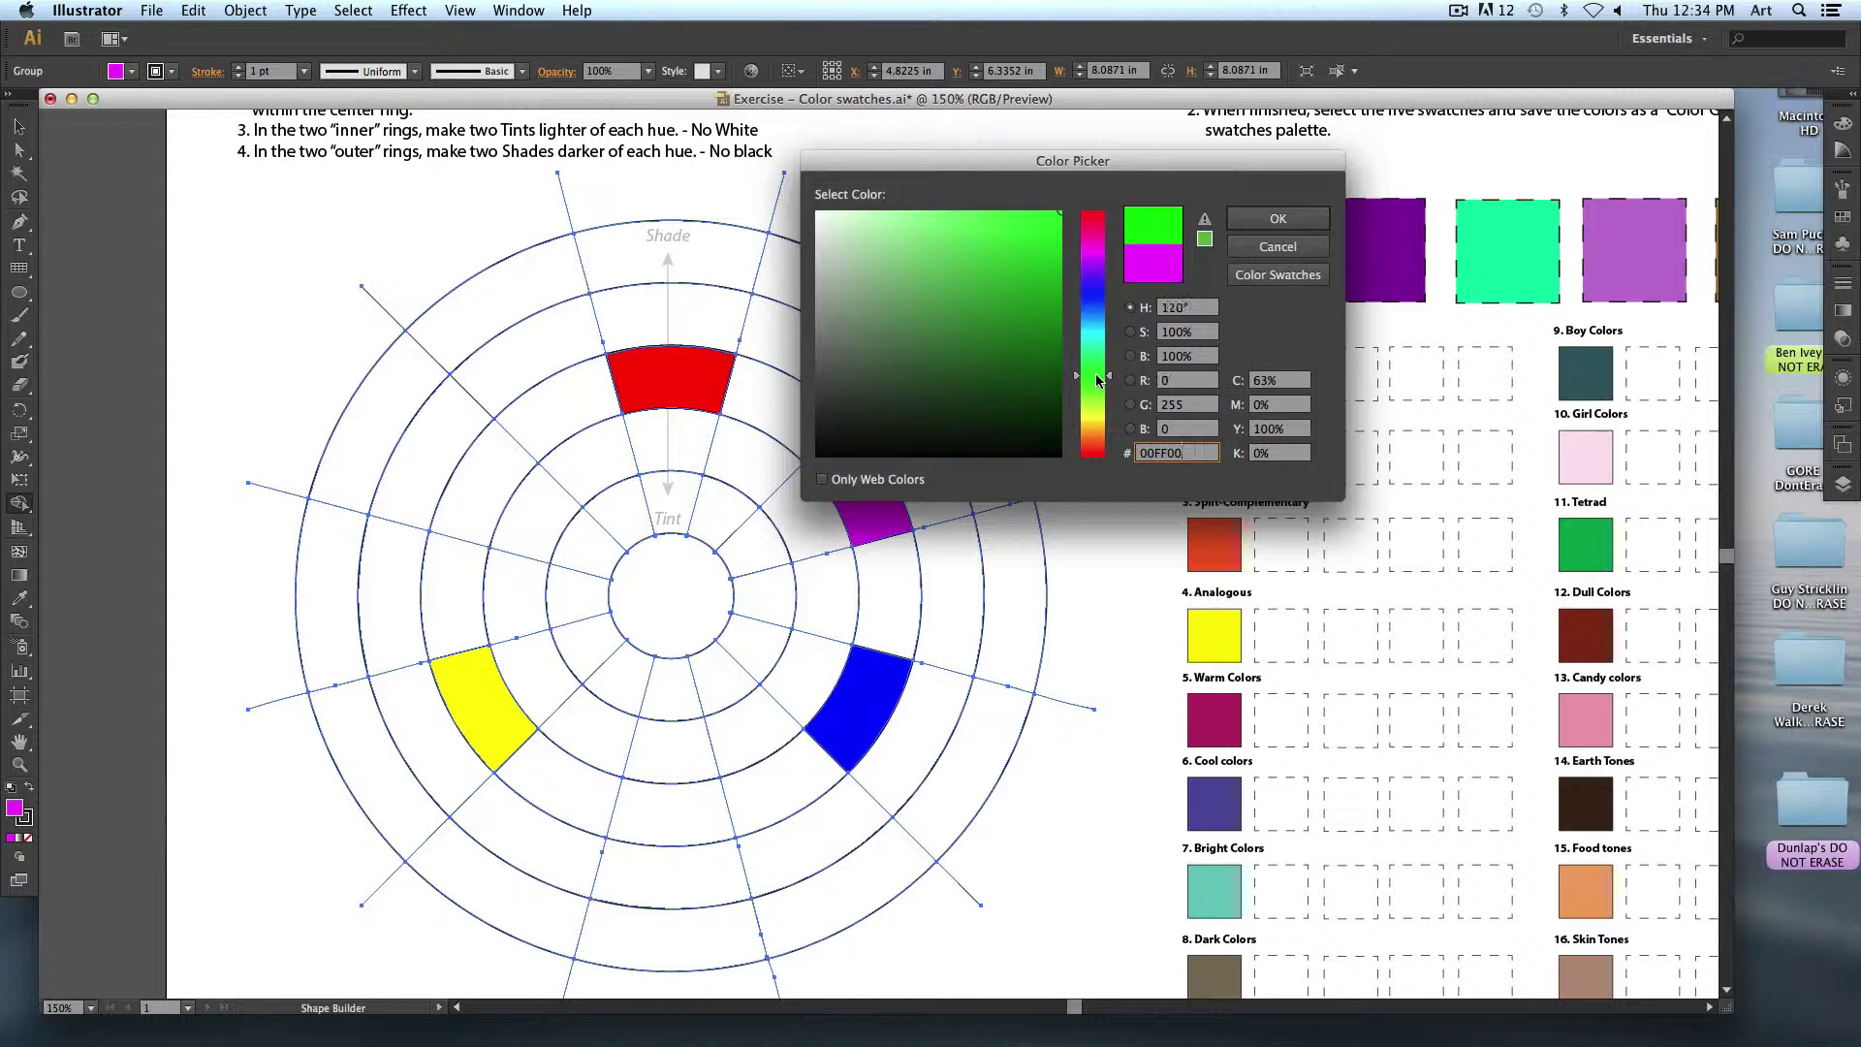
click(1278, 219)
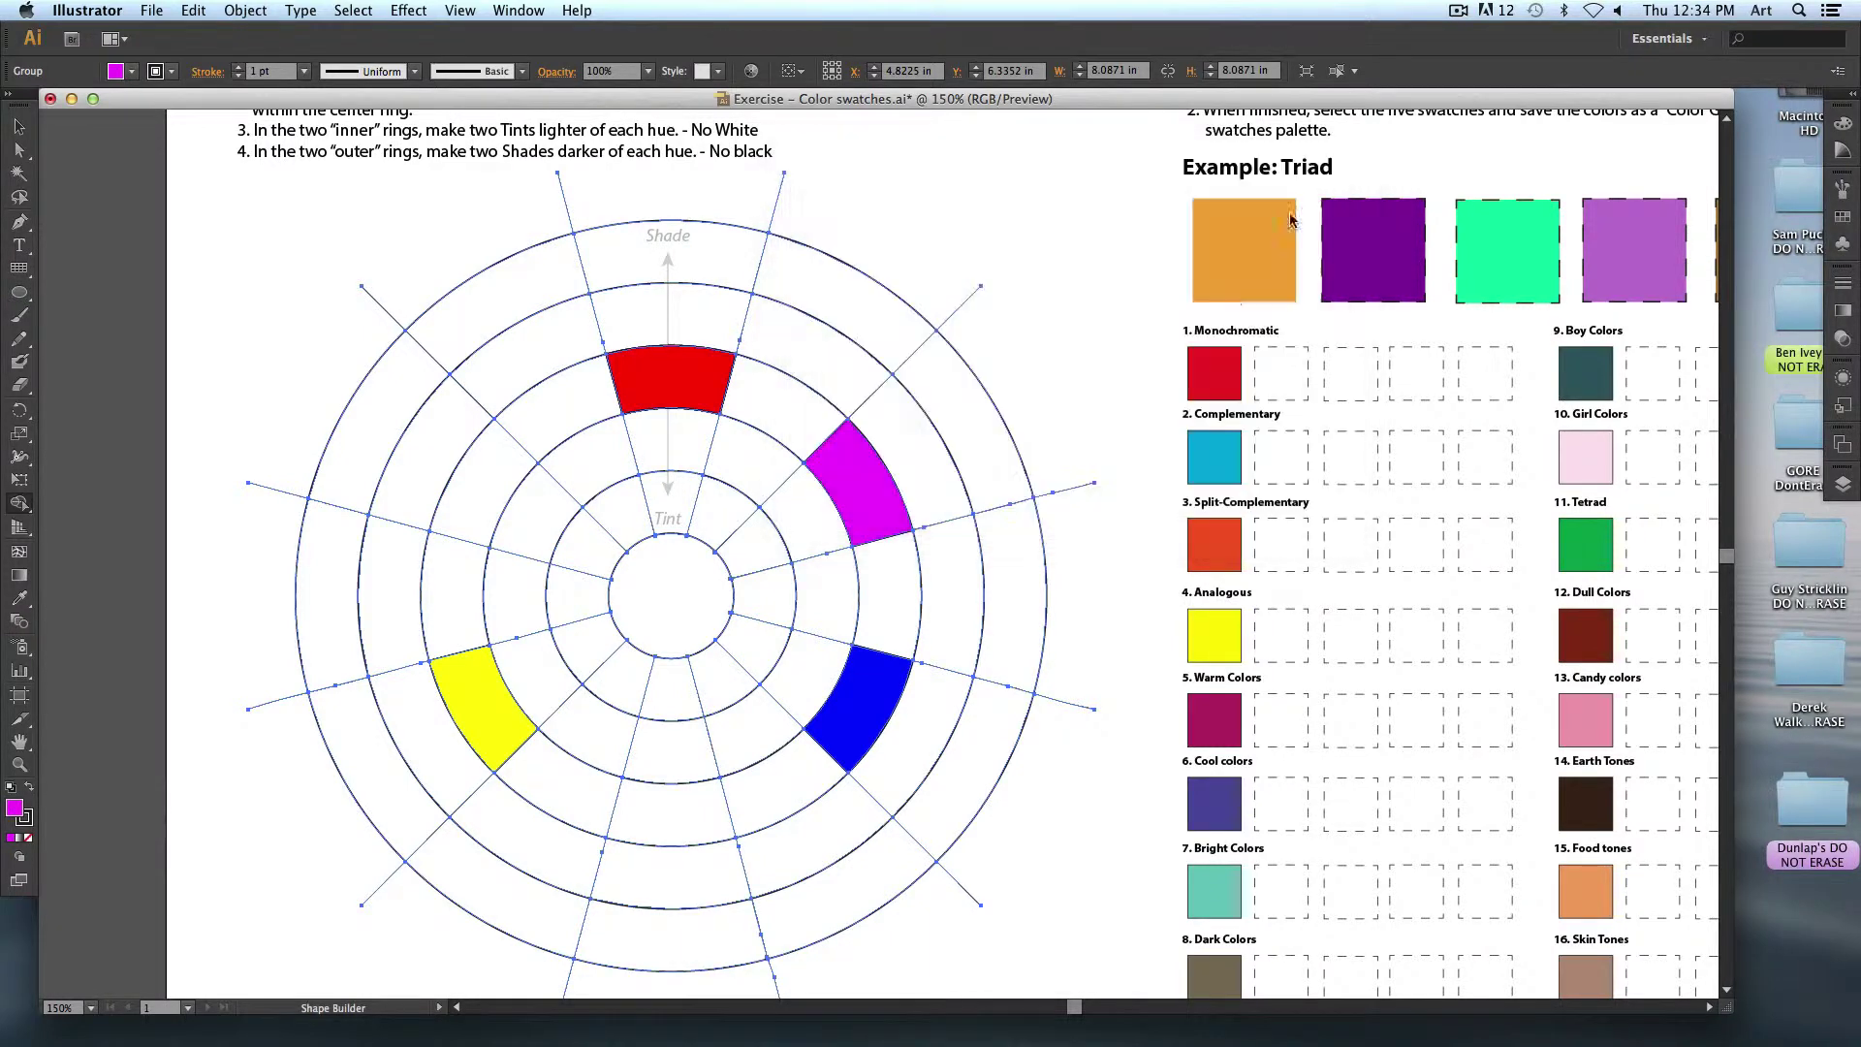
click(697, 797)
Fill the upper-left segment orange and the segment between orange and yellow yellow-orange.
double_click(13, 807)
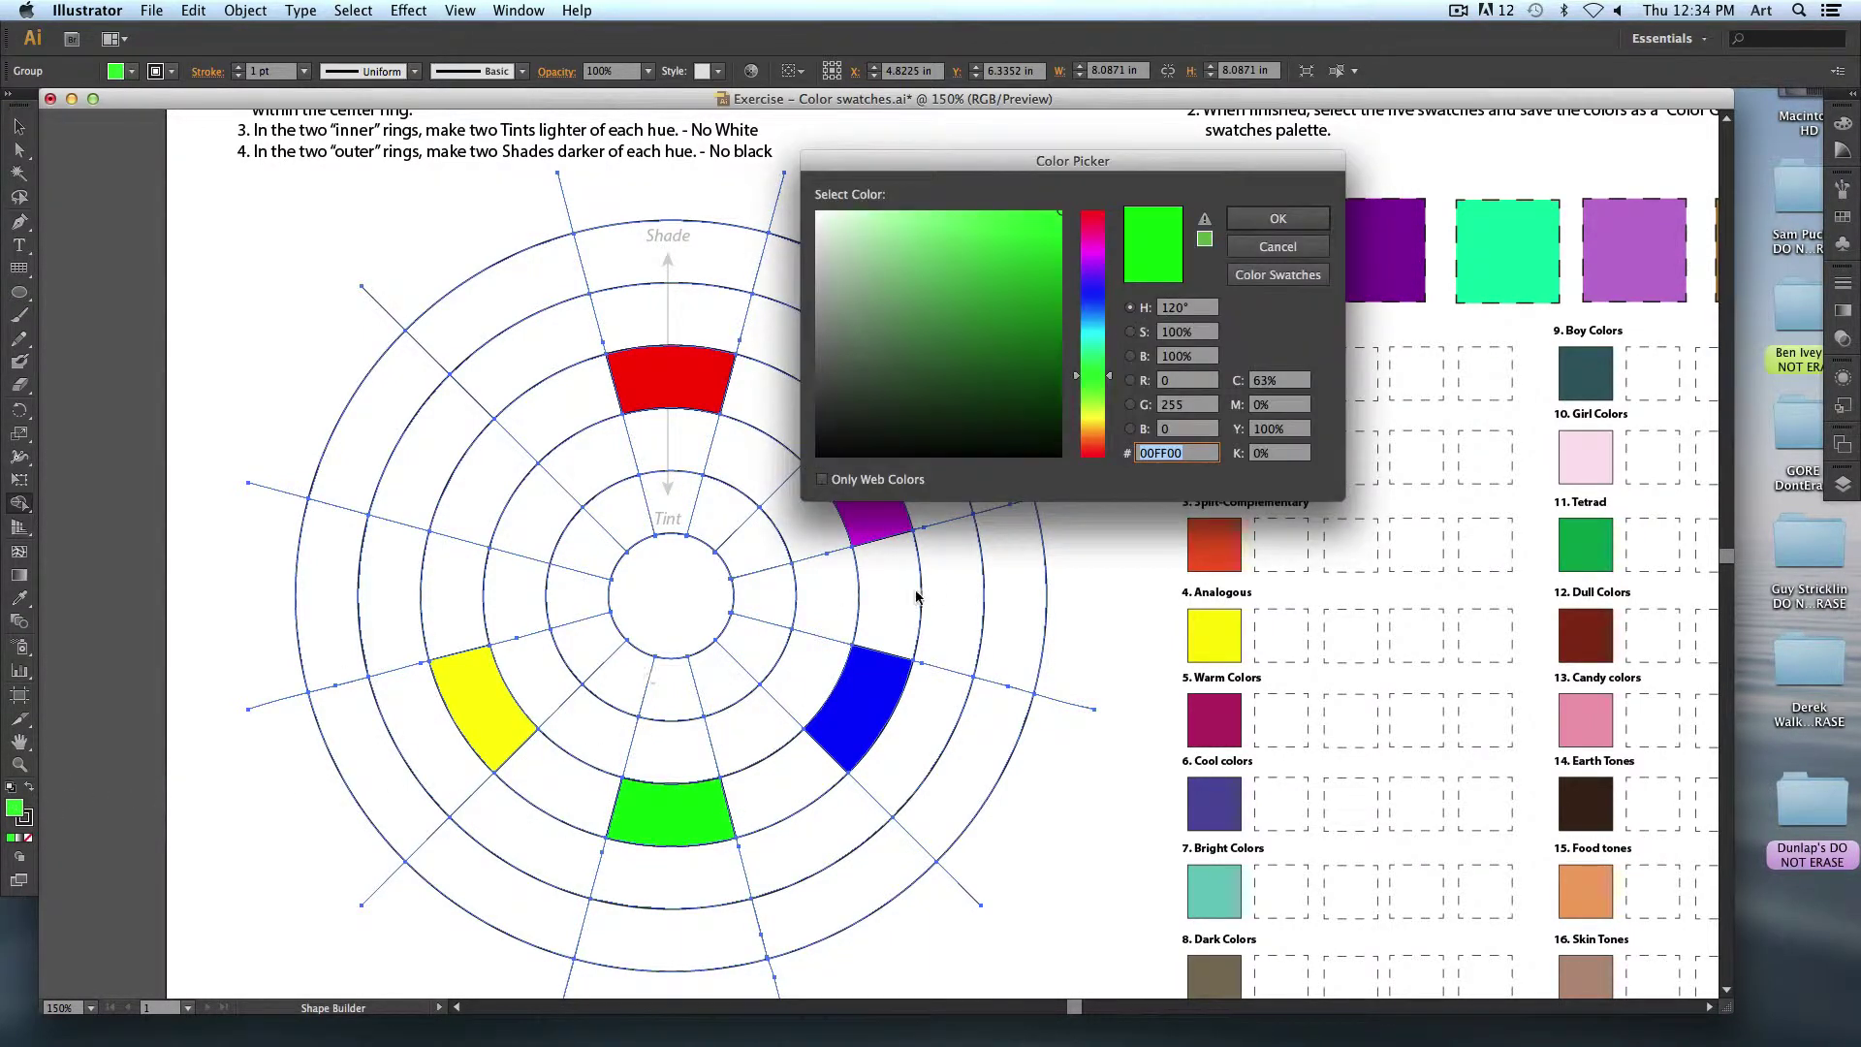
click(1098, 435)
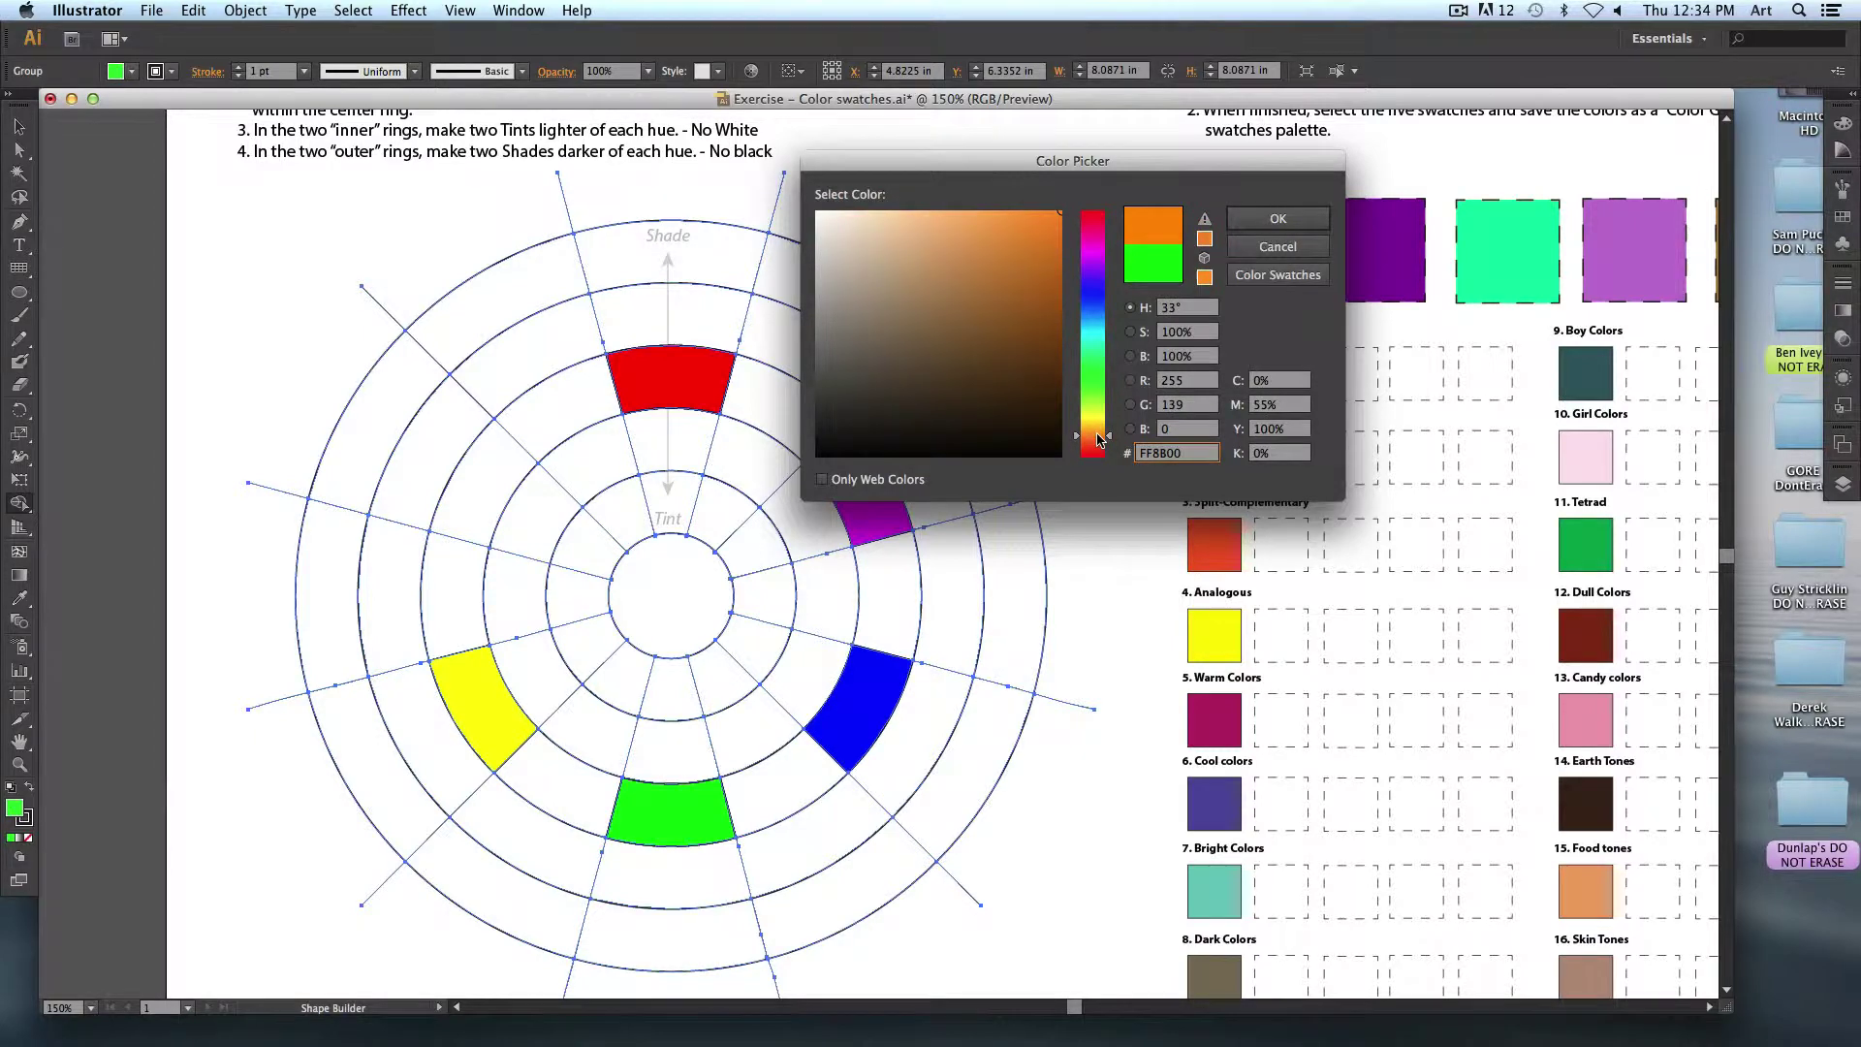
click(1278, 219)
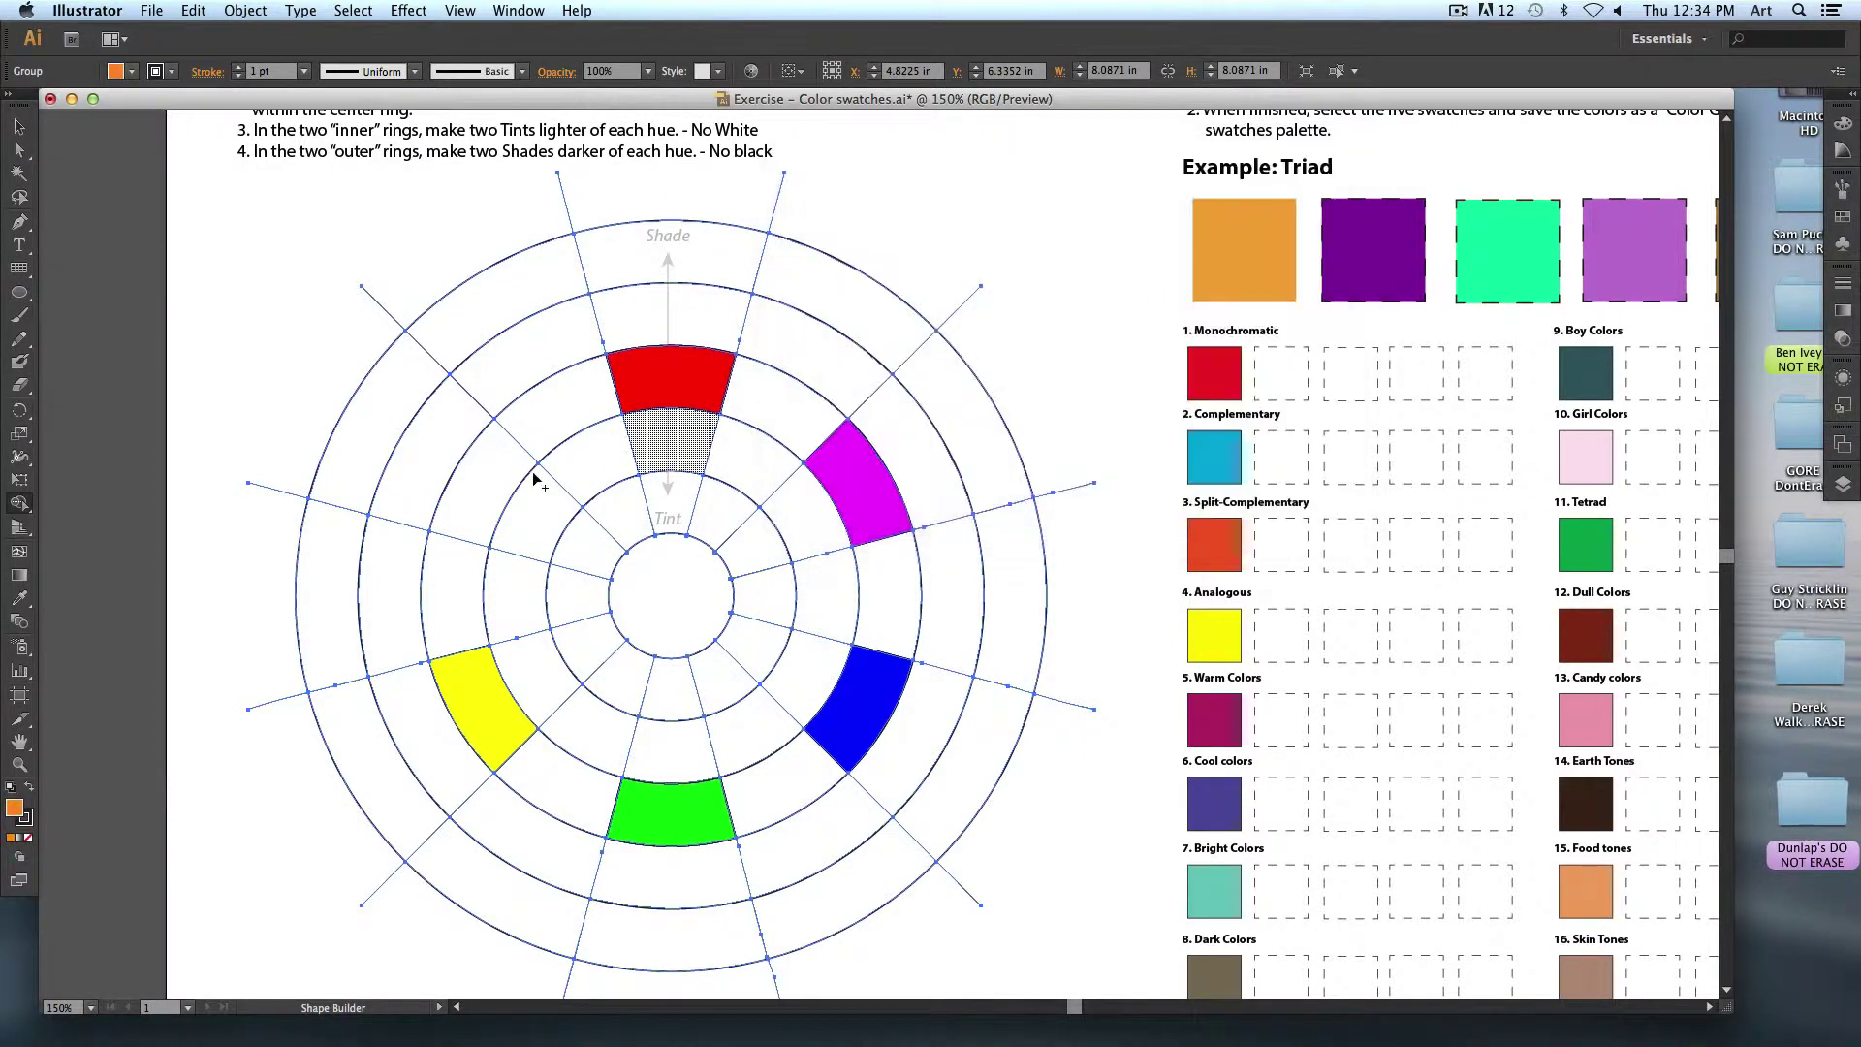
click(489, 495)
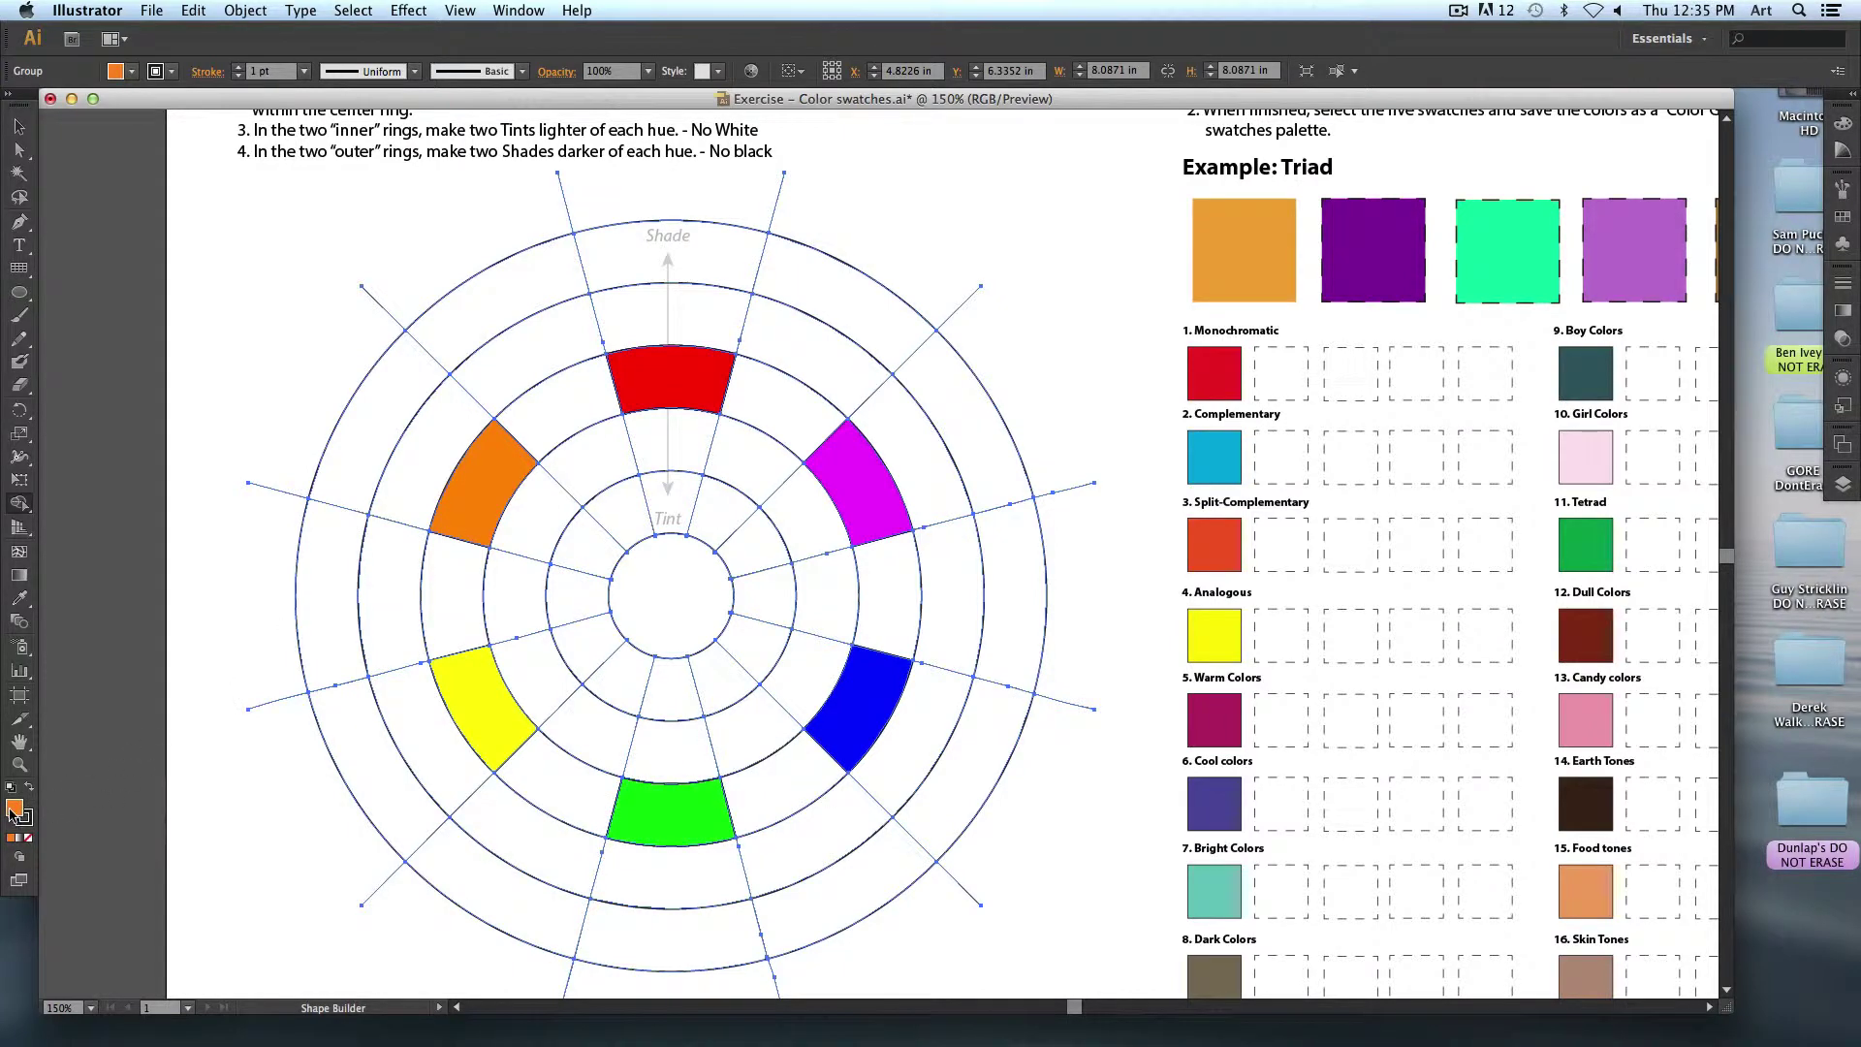
double_click(13, 810)
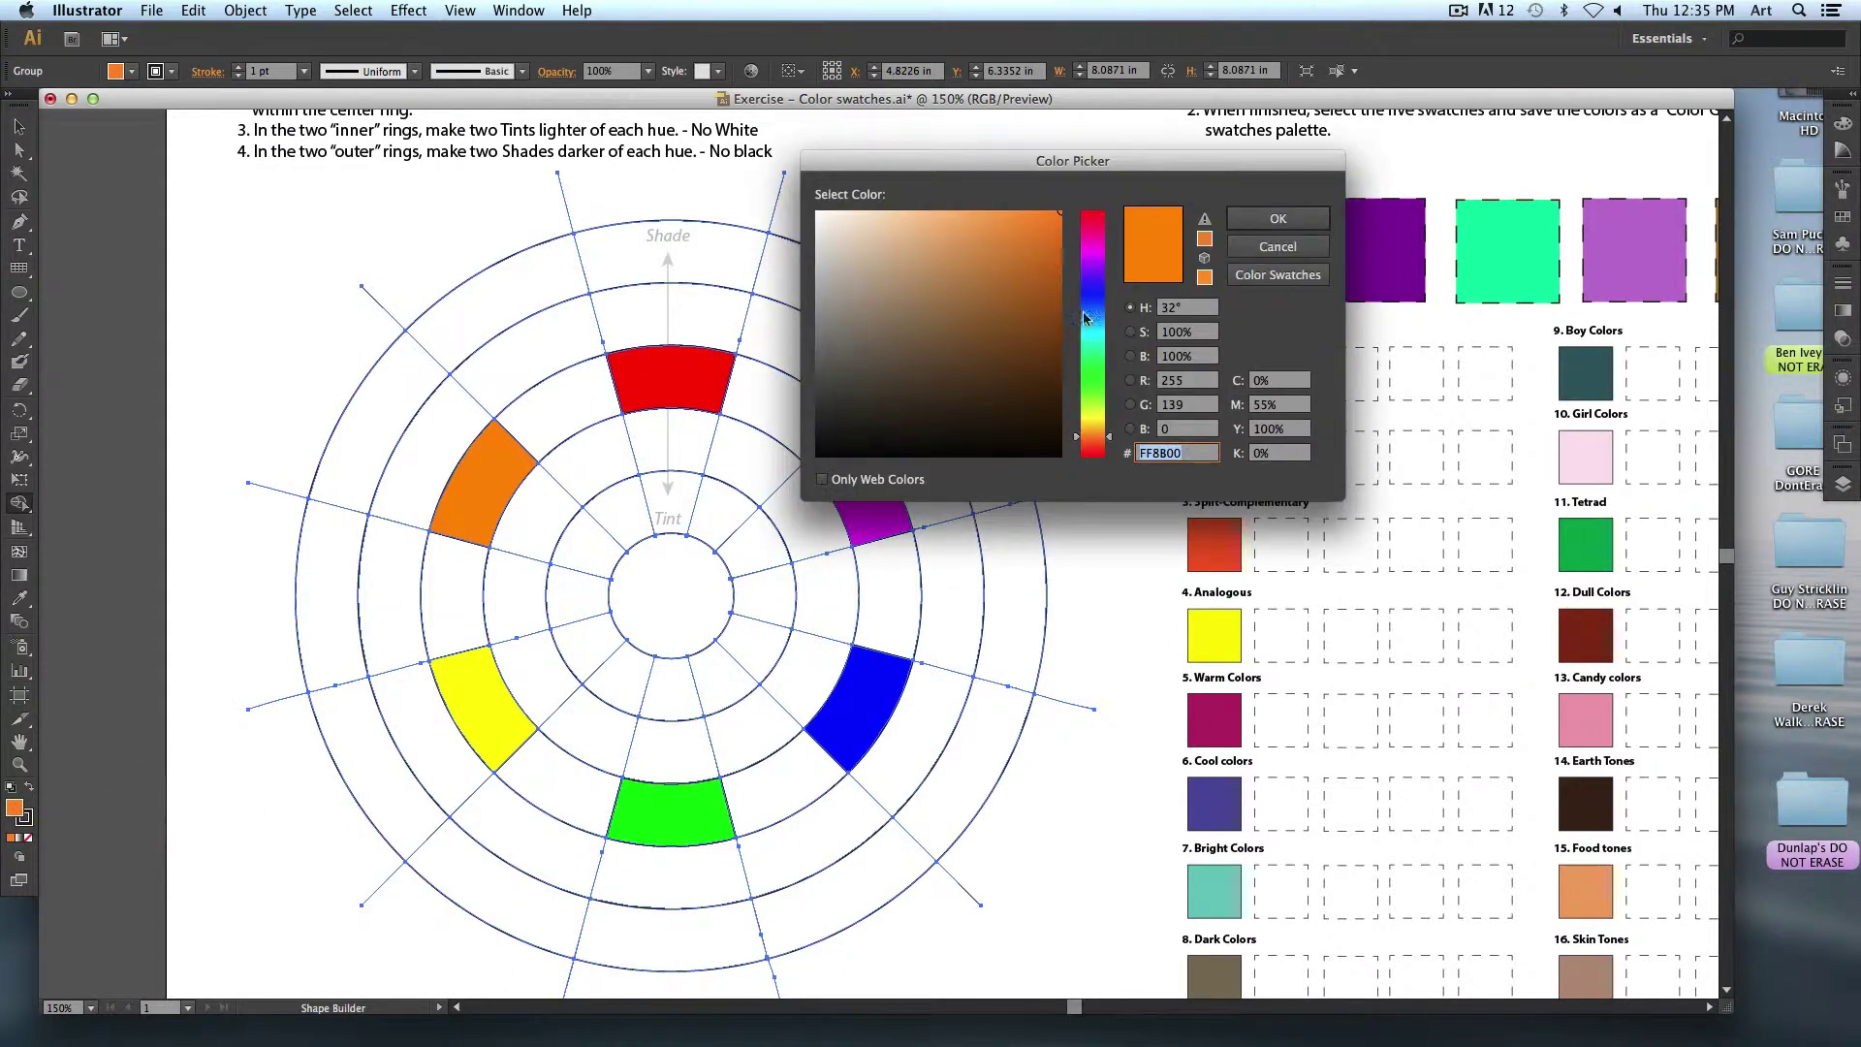
drag(1099, 436, 1098, 427)
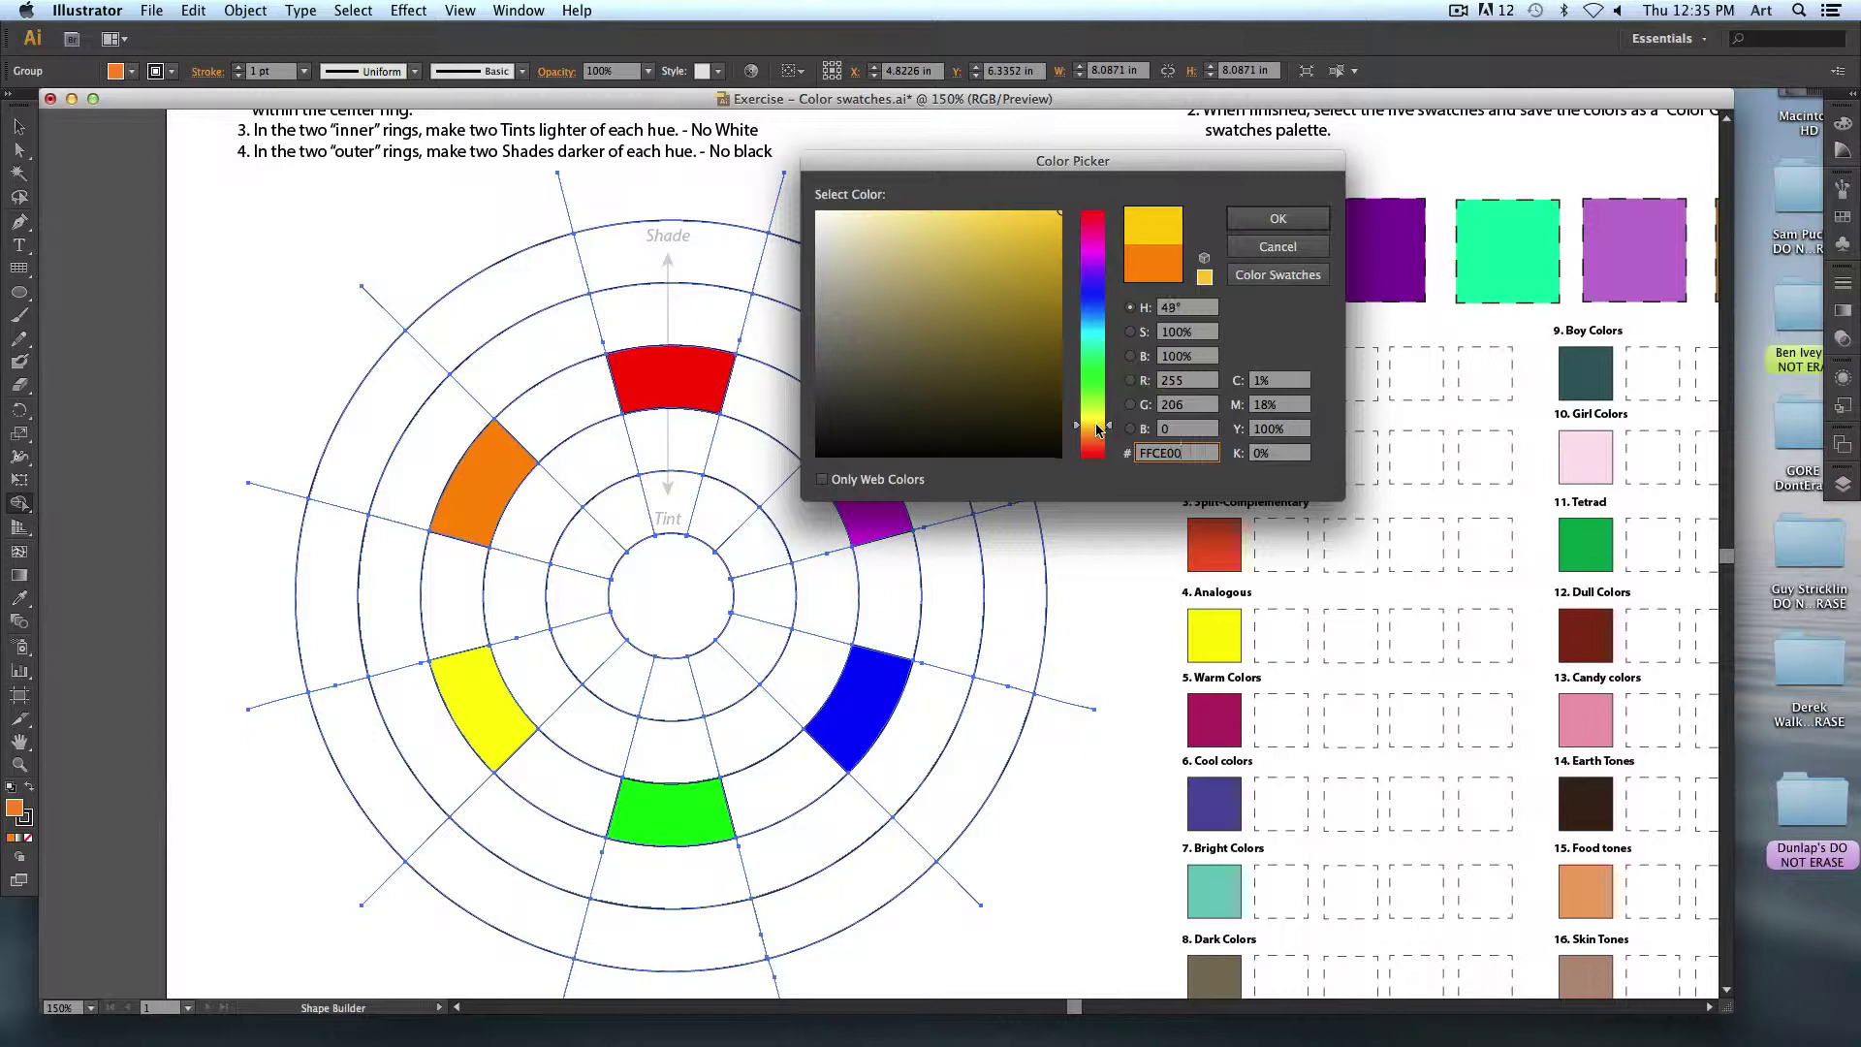
click(1290, 218)
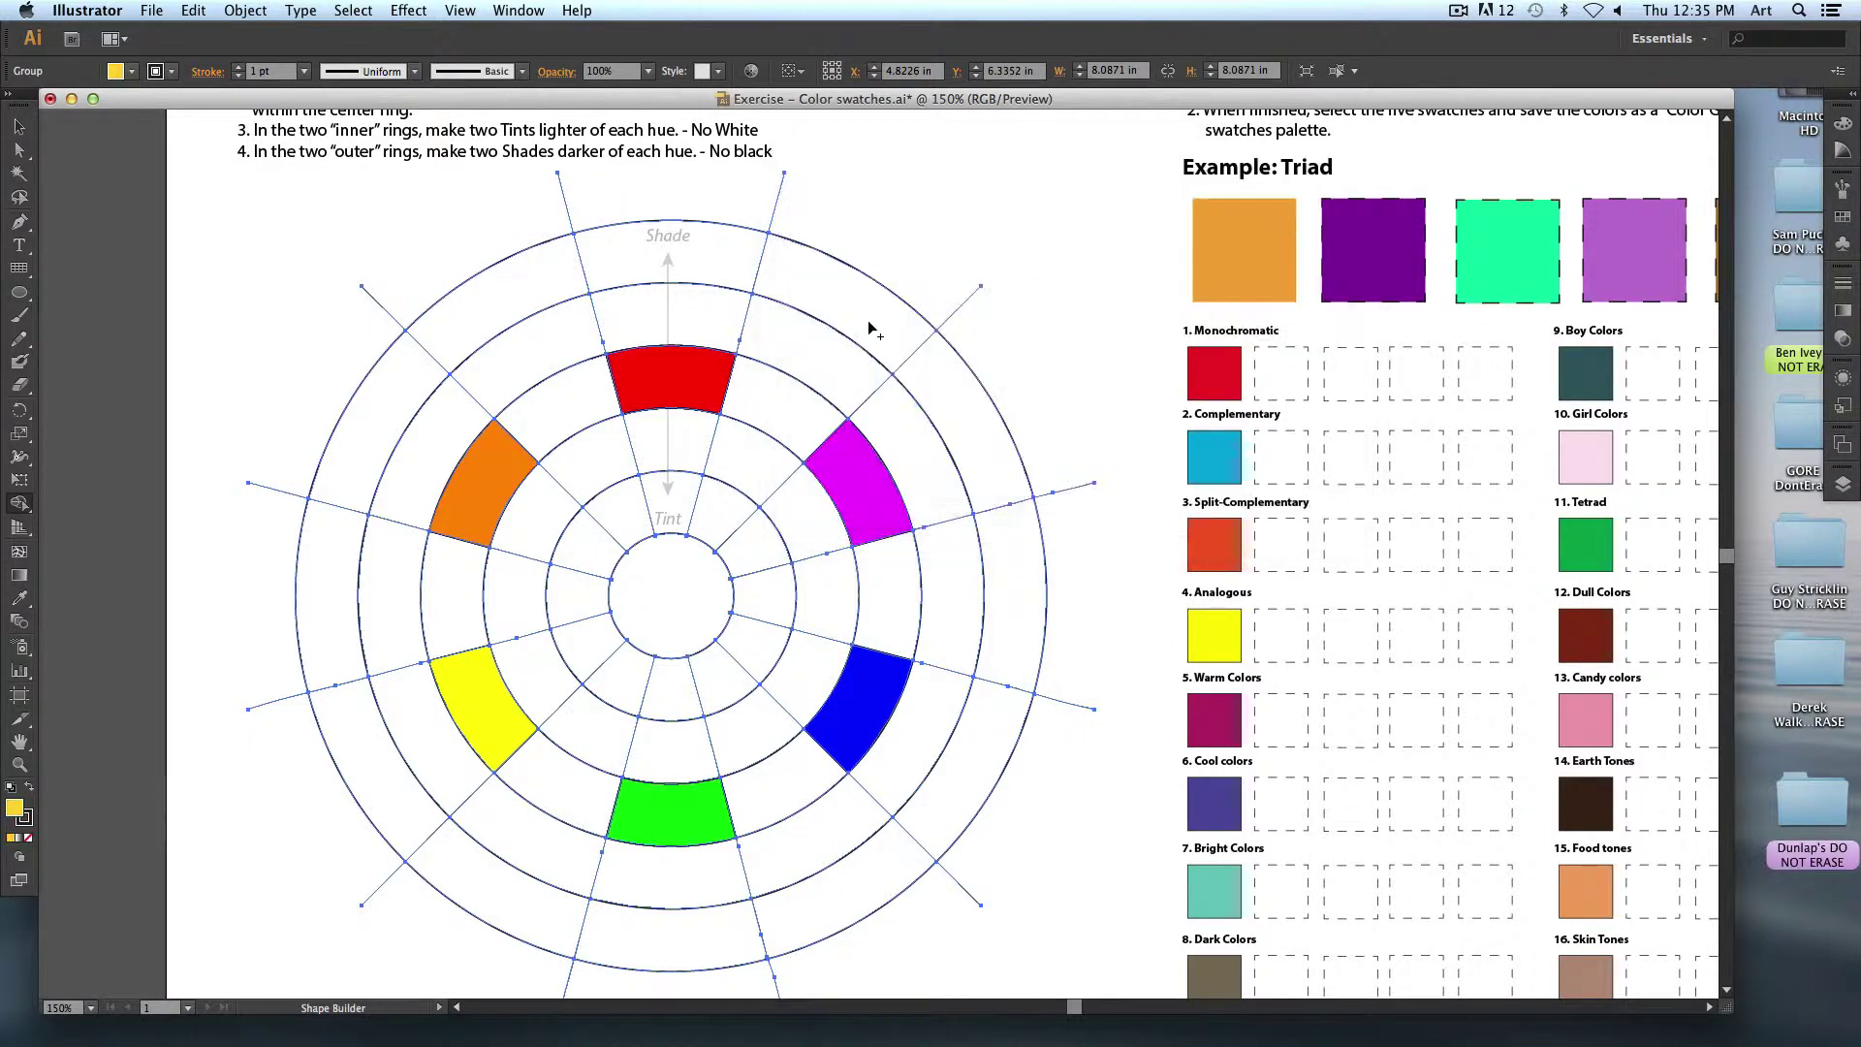
click(473, 606)
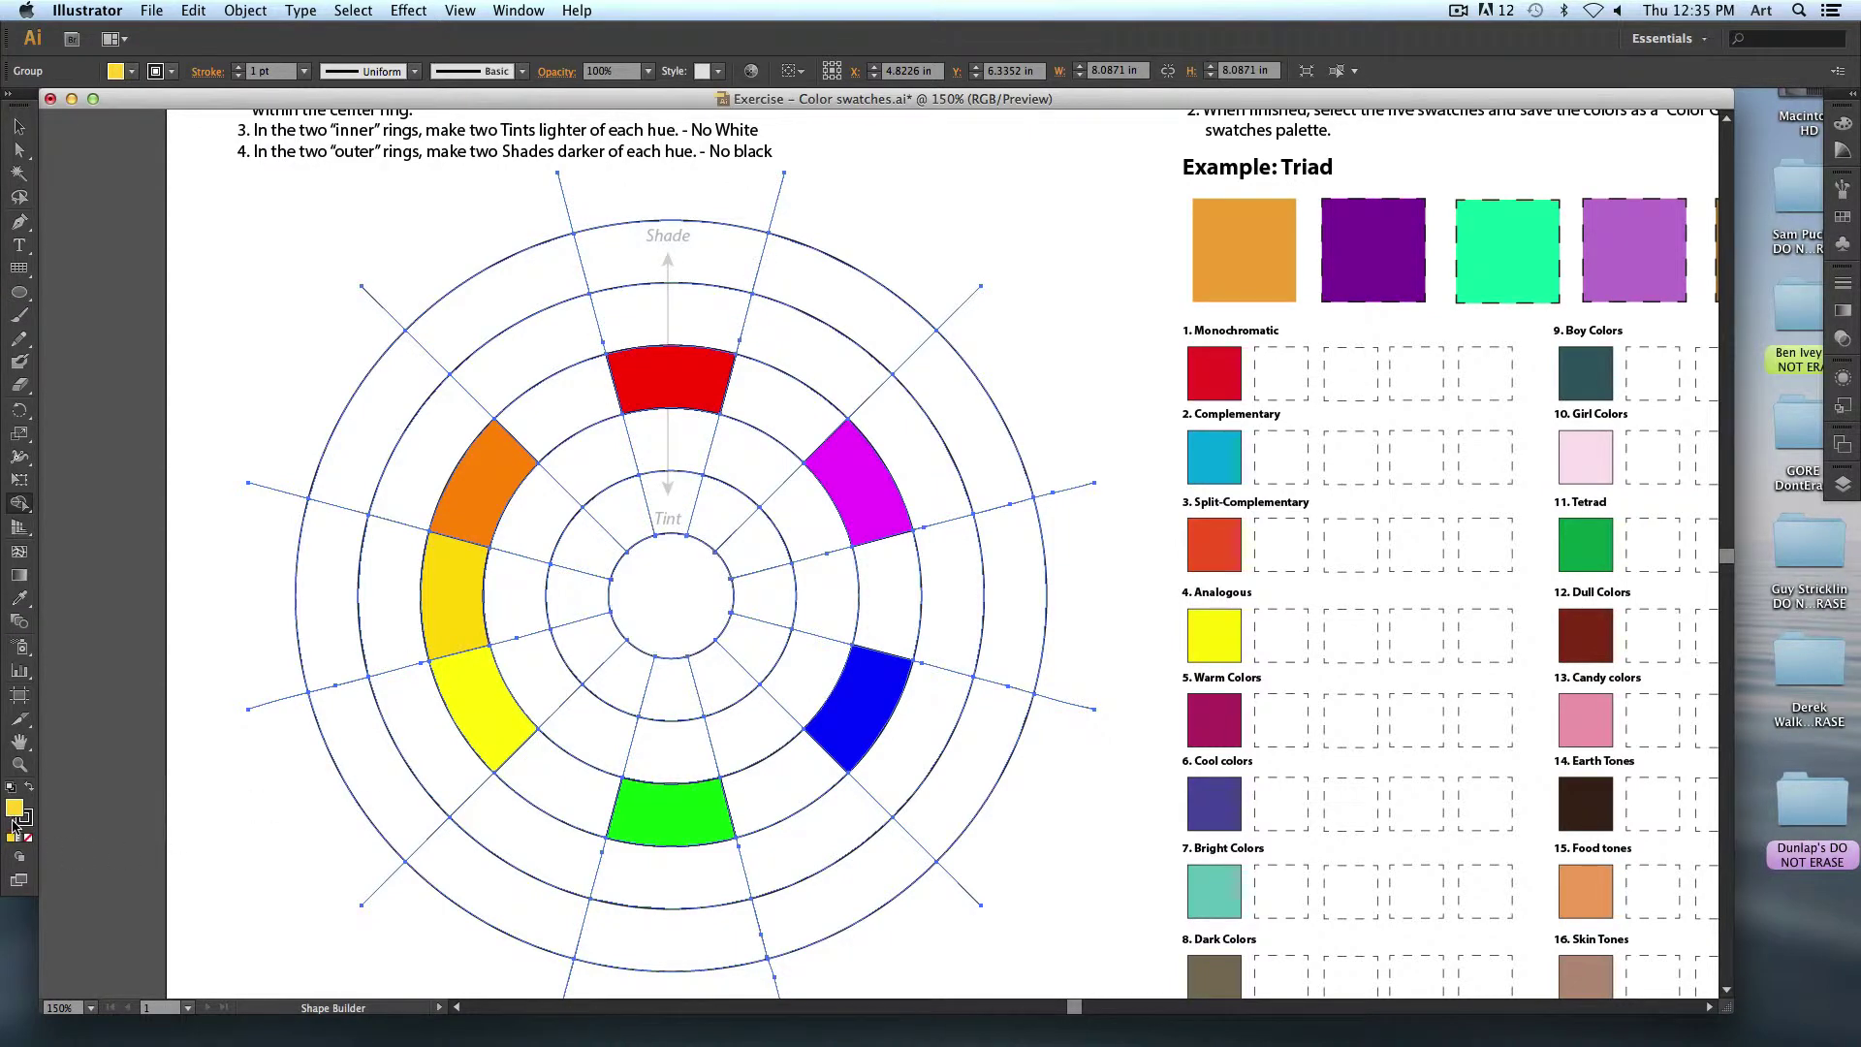
Fill the two outer segments above the red wedge with dark red and darker red shades.
double_click(15, 812)
mouse_move(1093, 424)
mouse_down()
mouse_move(1092, 210)
mouse_move(1076, 201)
mouse_up()
click(1054, 213)
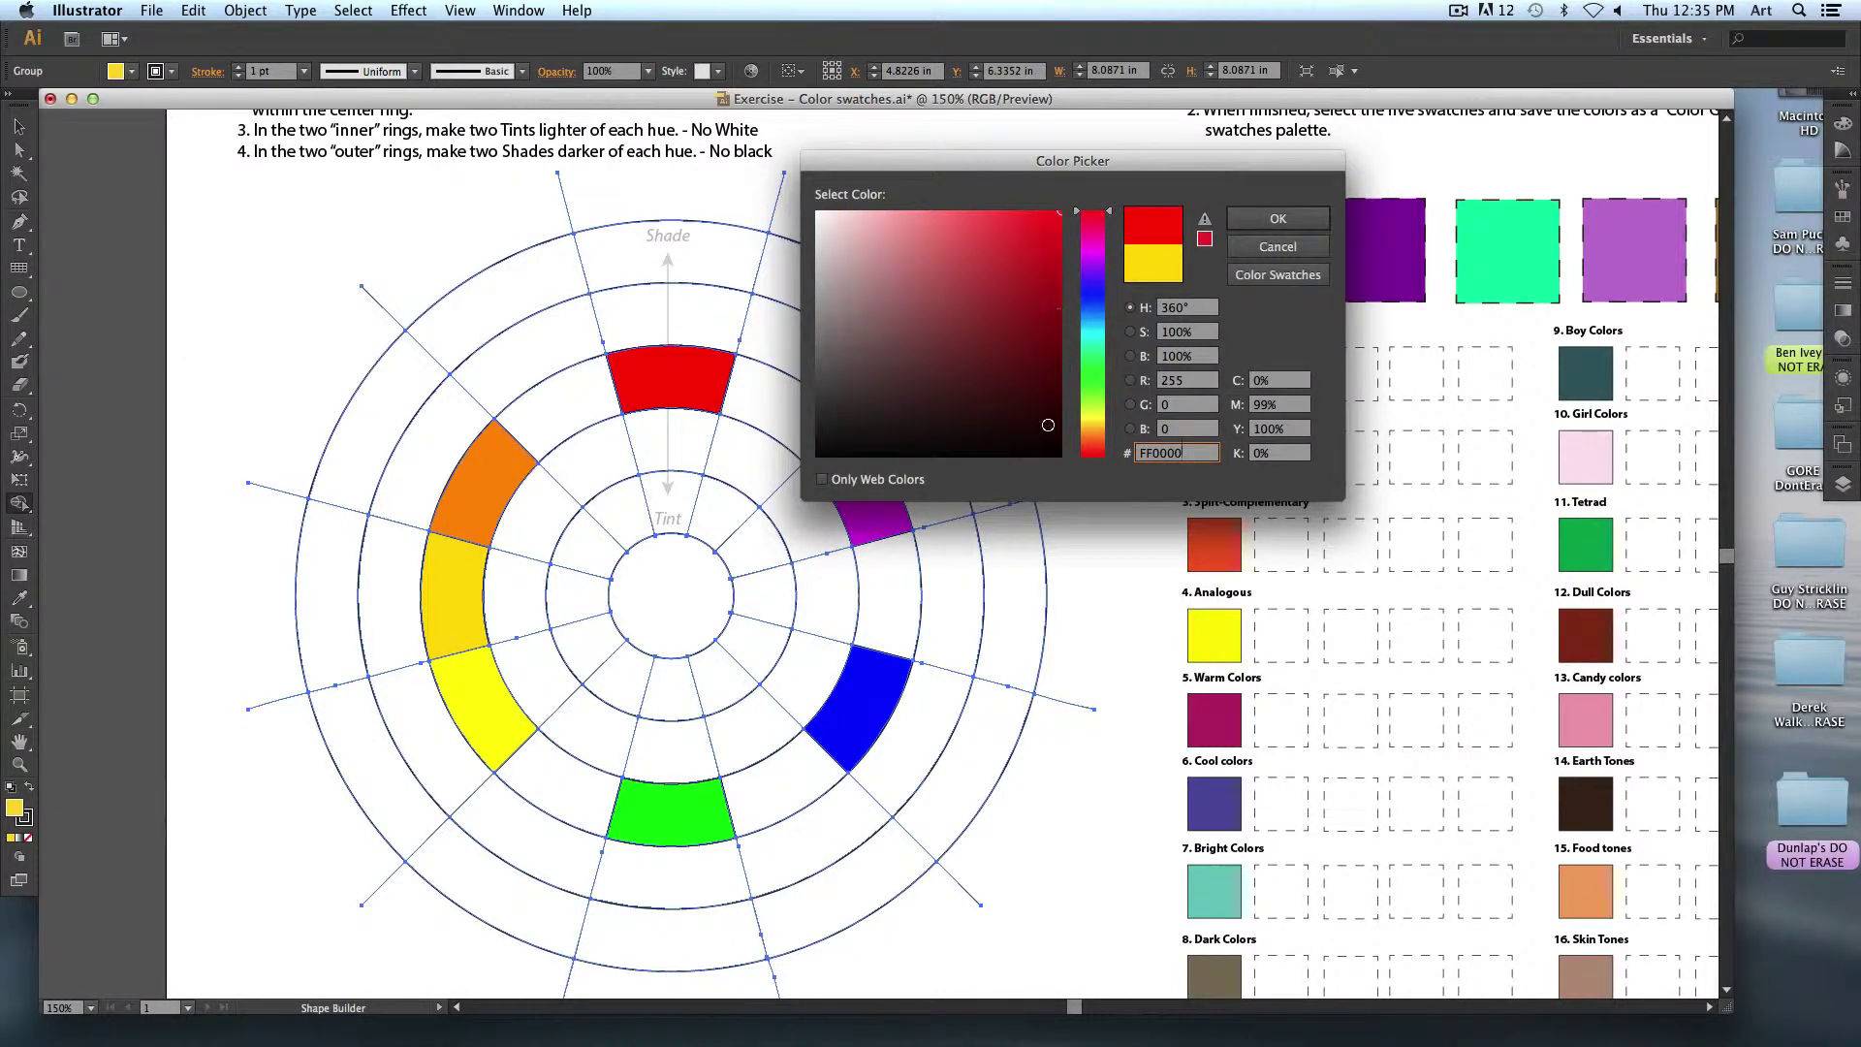
drag(1056, 282, 1071, 280)
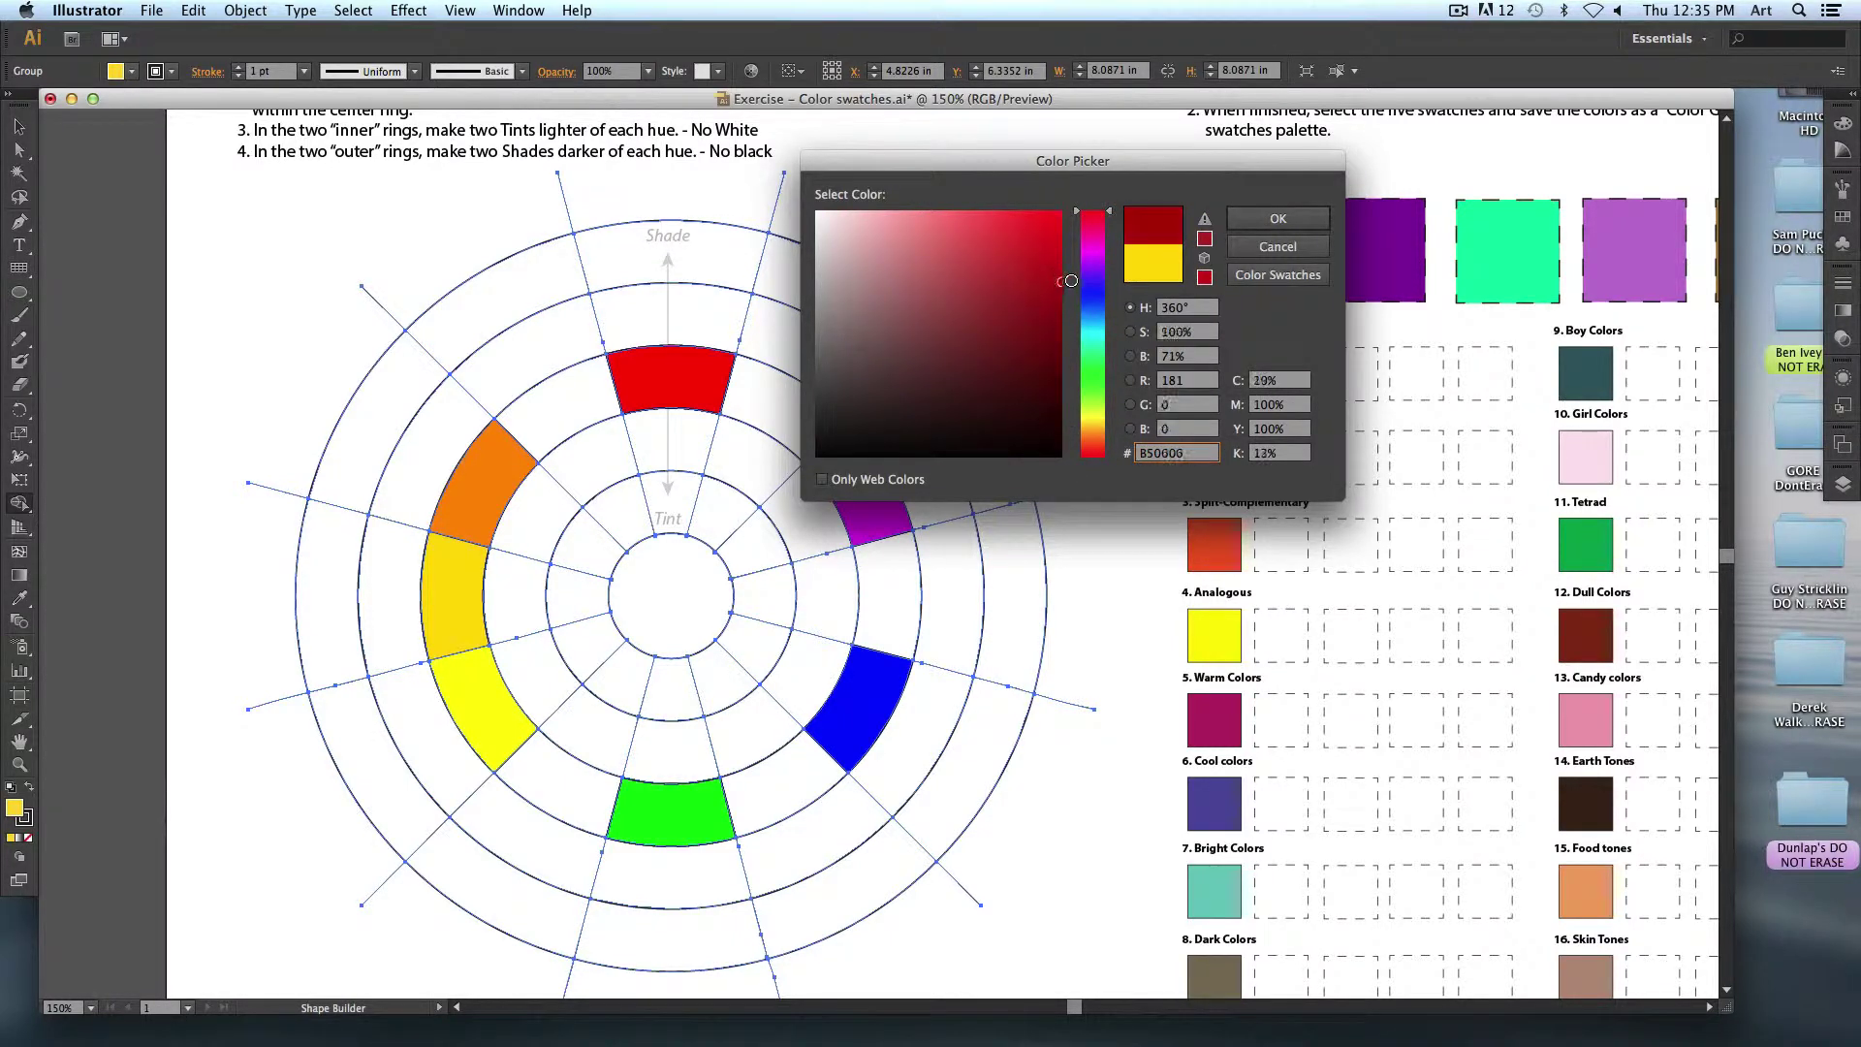
click(1278, 218)
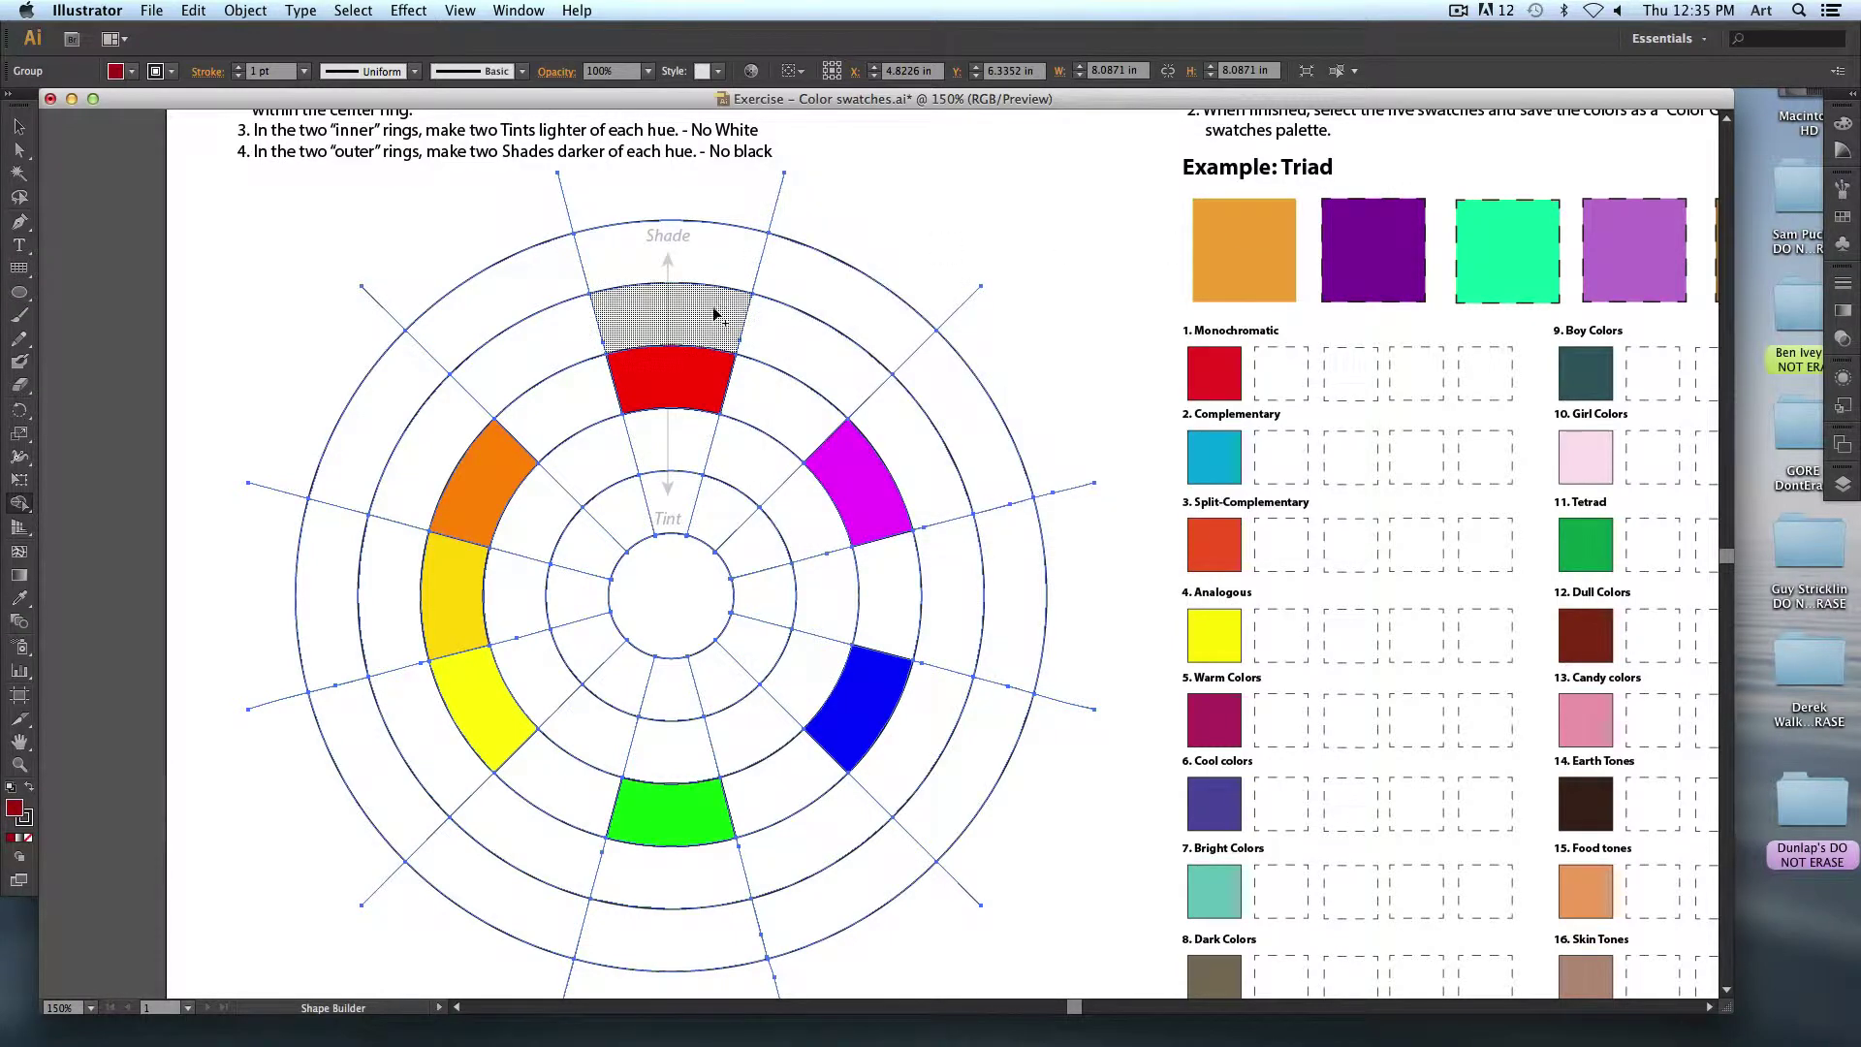
click(707, 315)
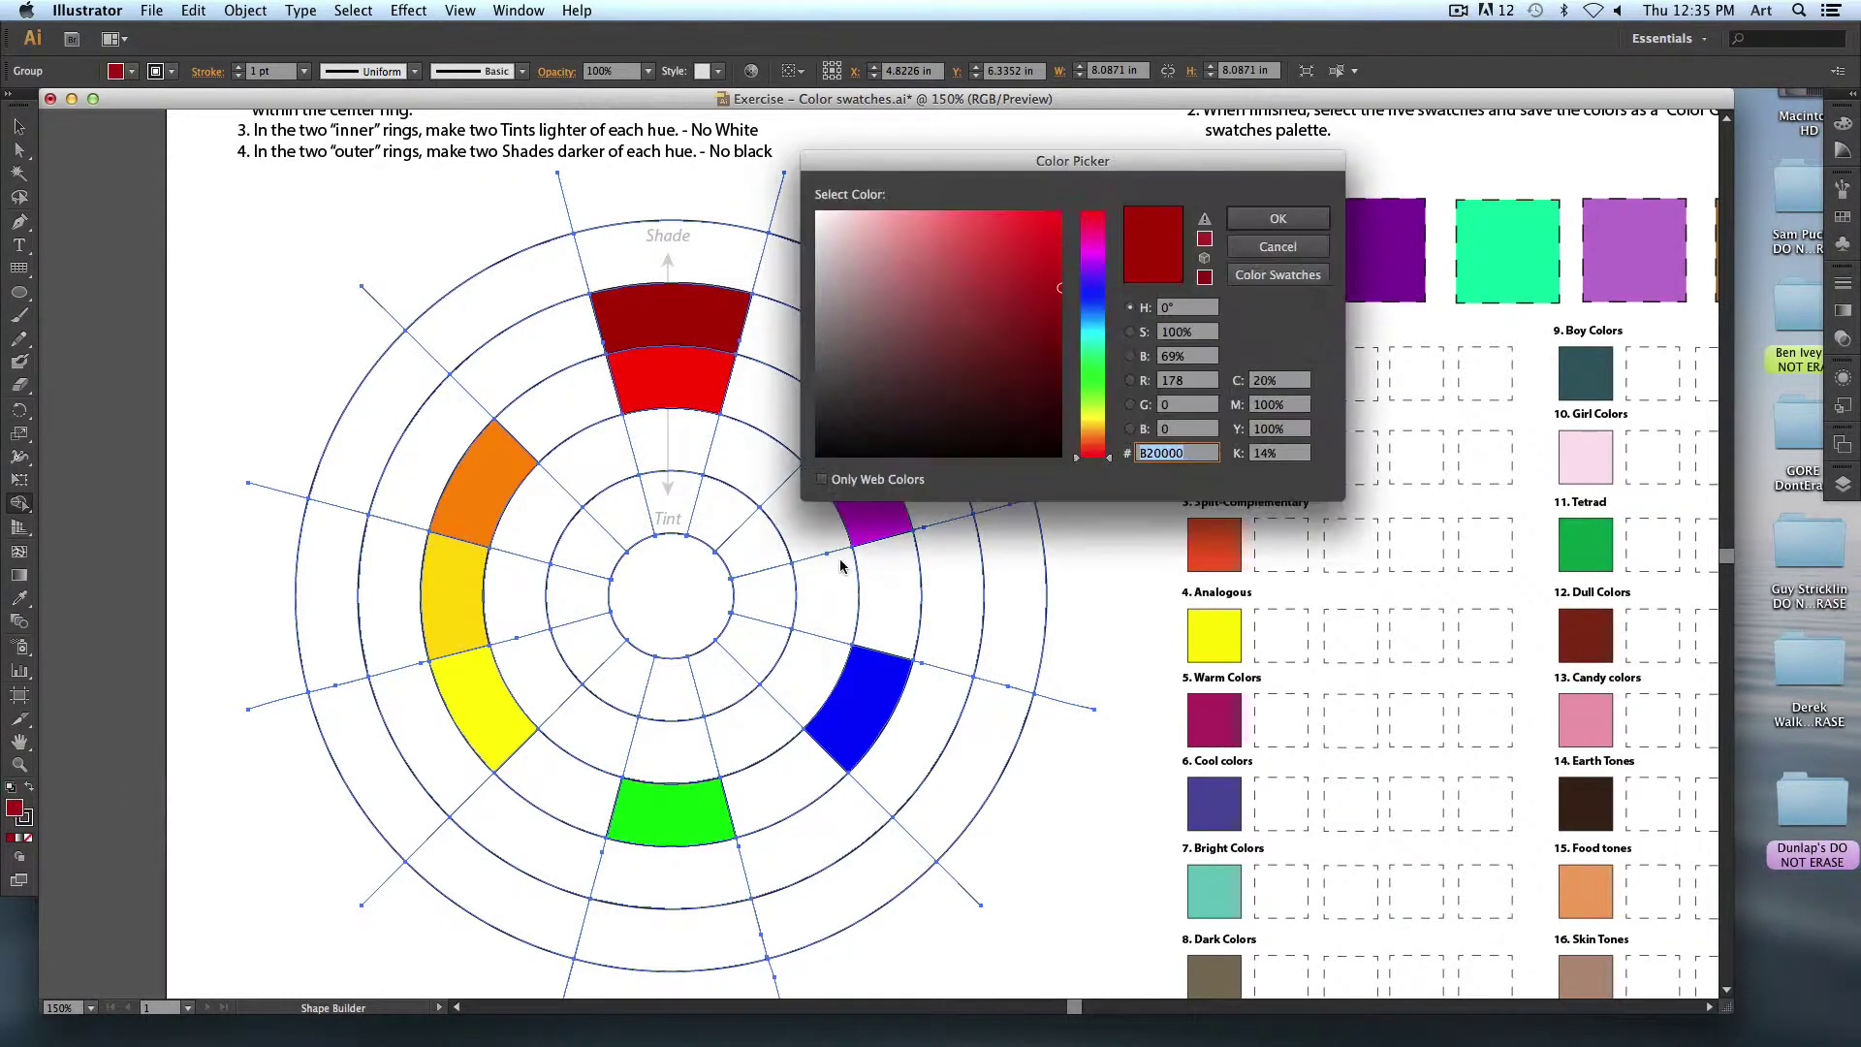
double_click(13, 808)
drag(1036, 386, 1058, 381)
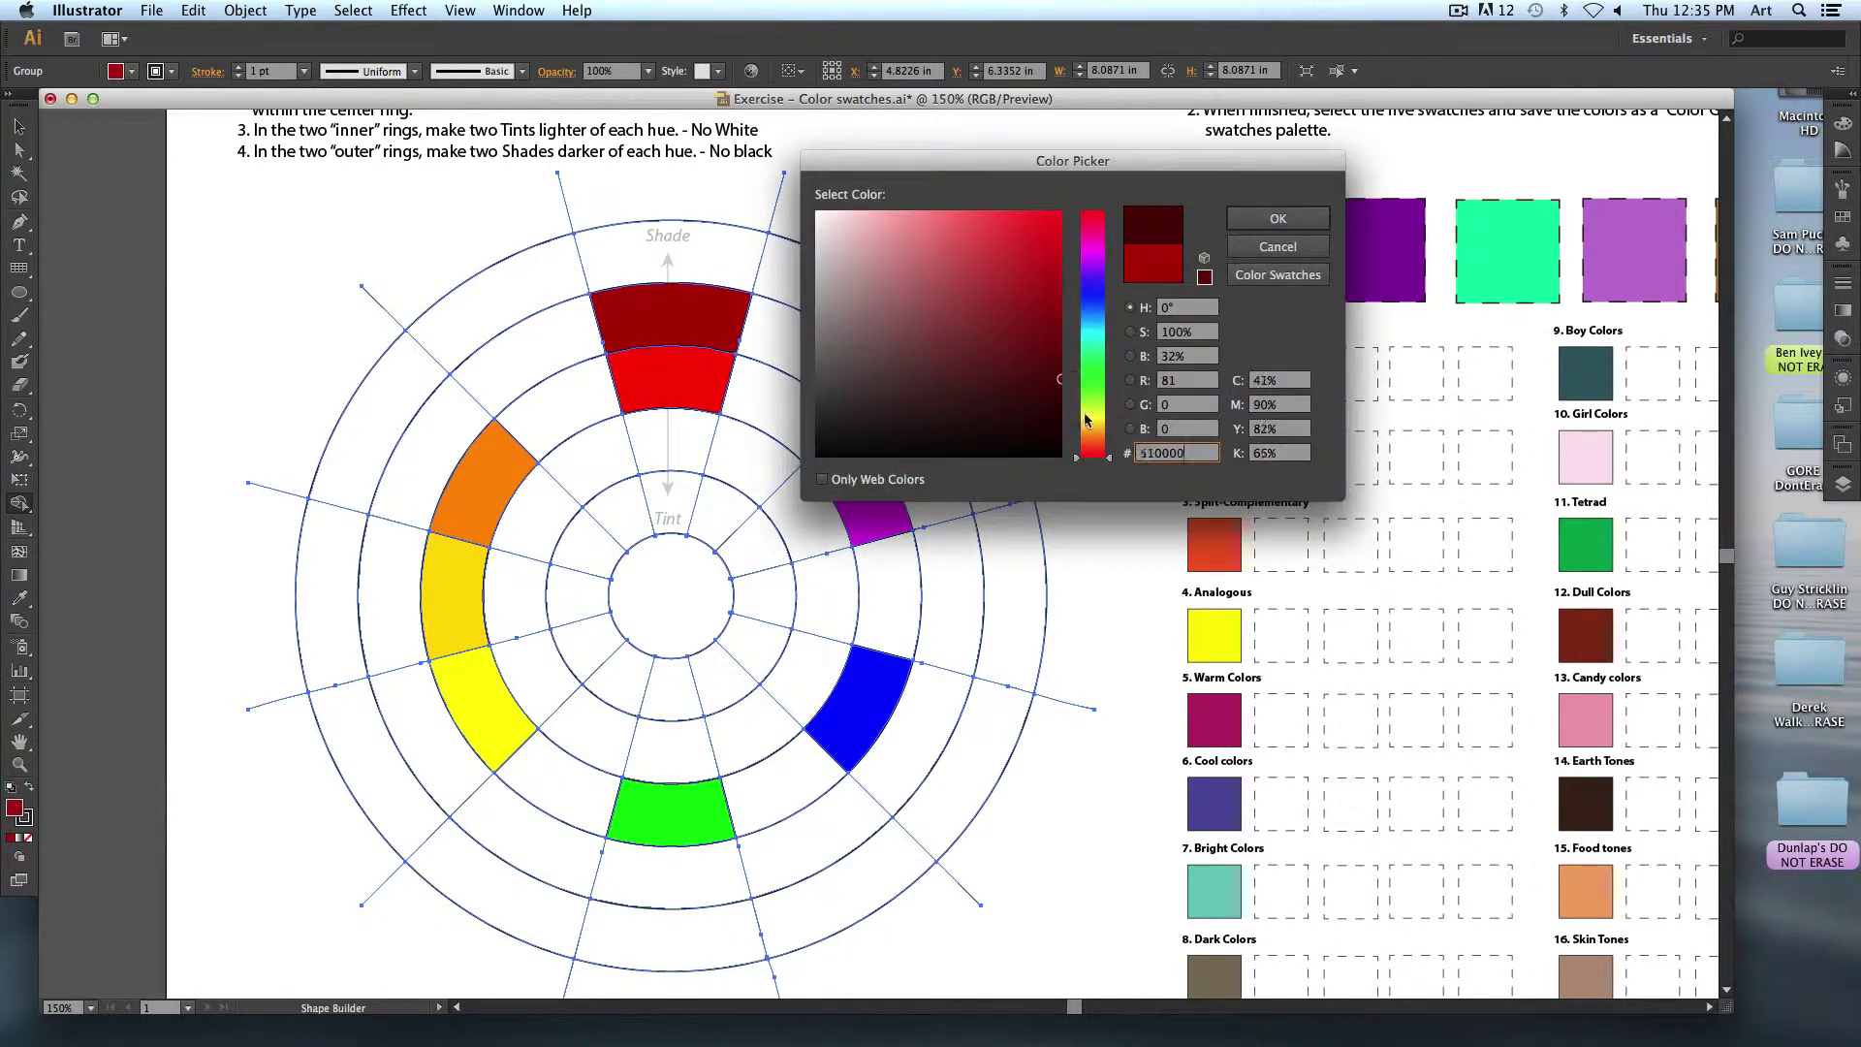
click(1278, 218)
click(700, 254)
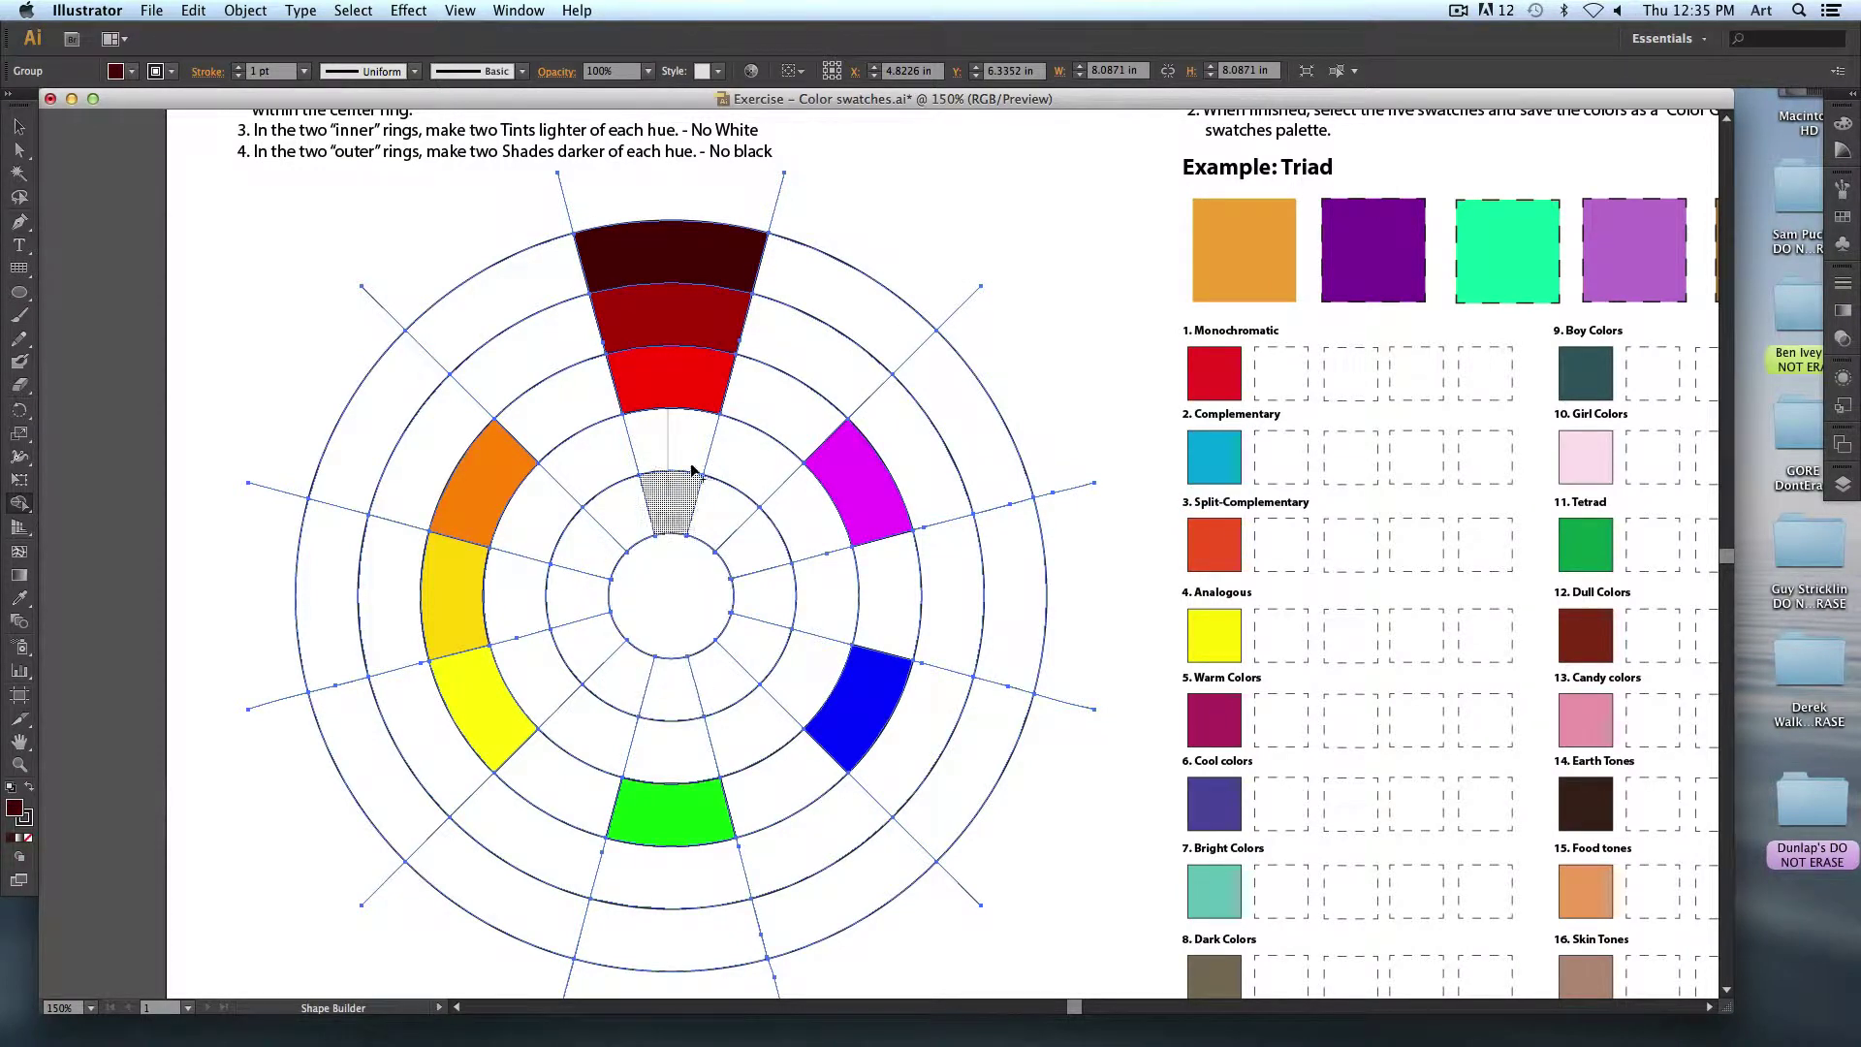
Fill the two inner pieces below the red wedge with light red and pale pink tints.
double_click(13, 807)
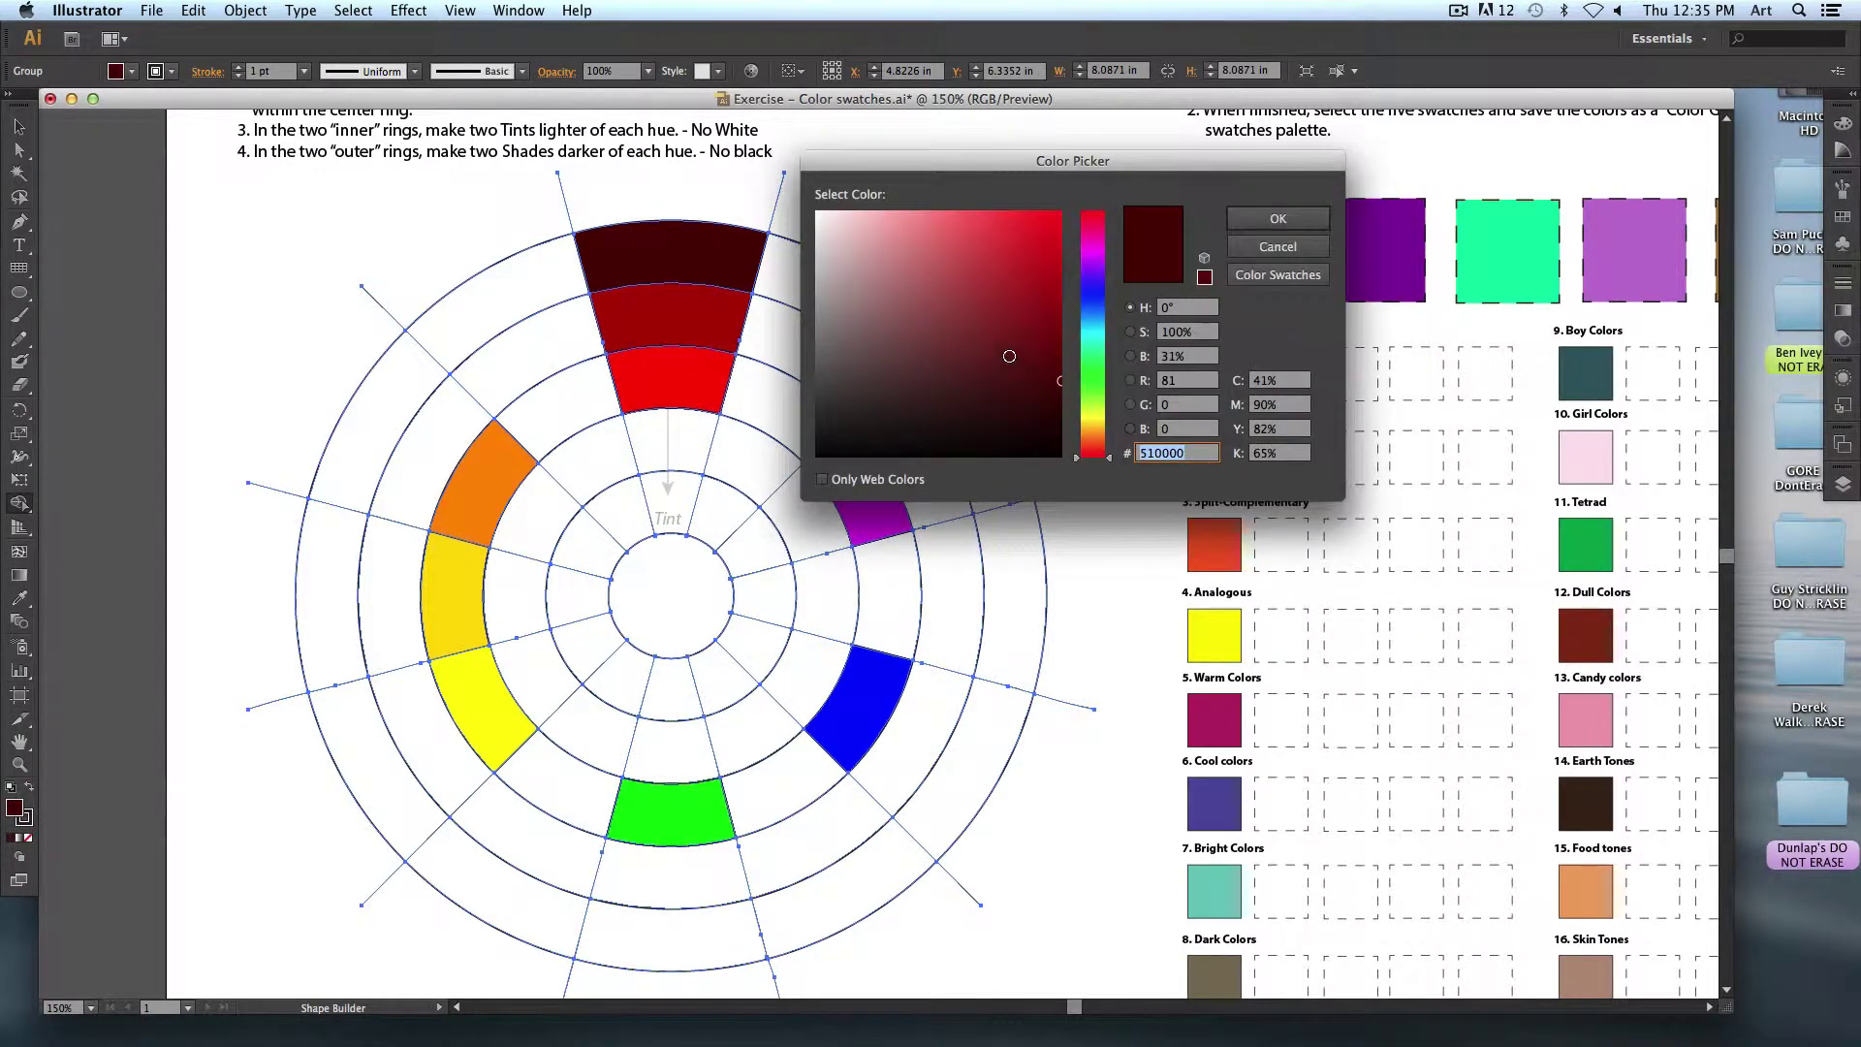
drag(991, 217, 981, 200)
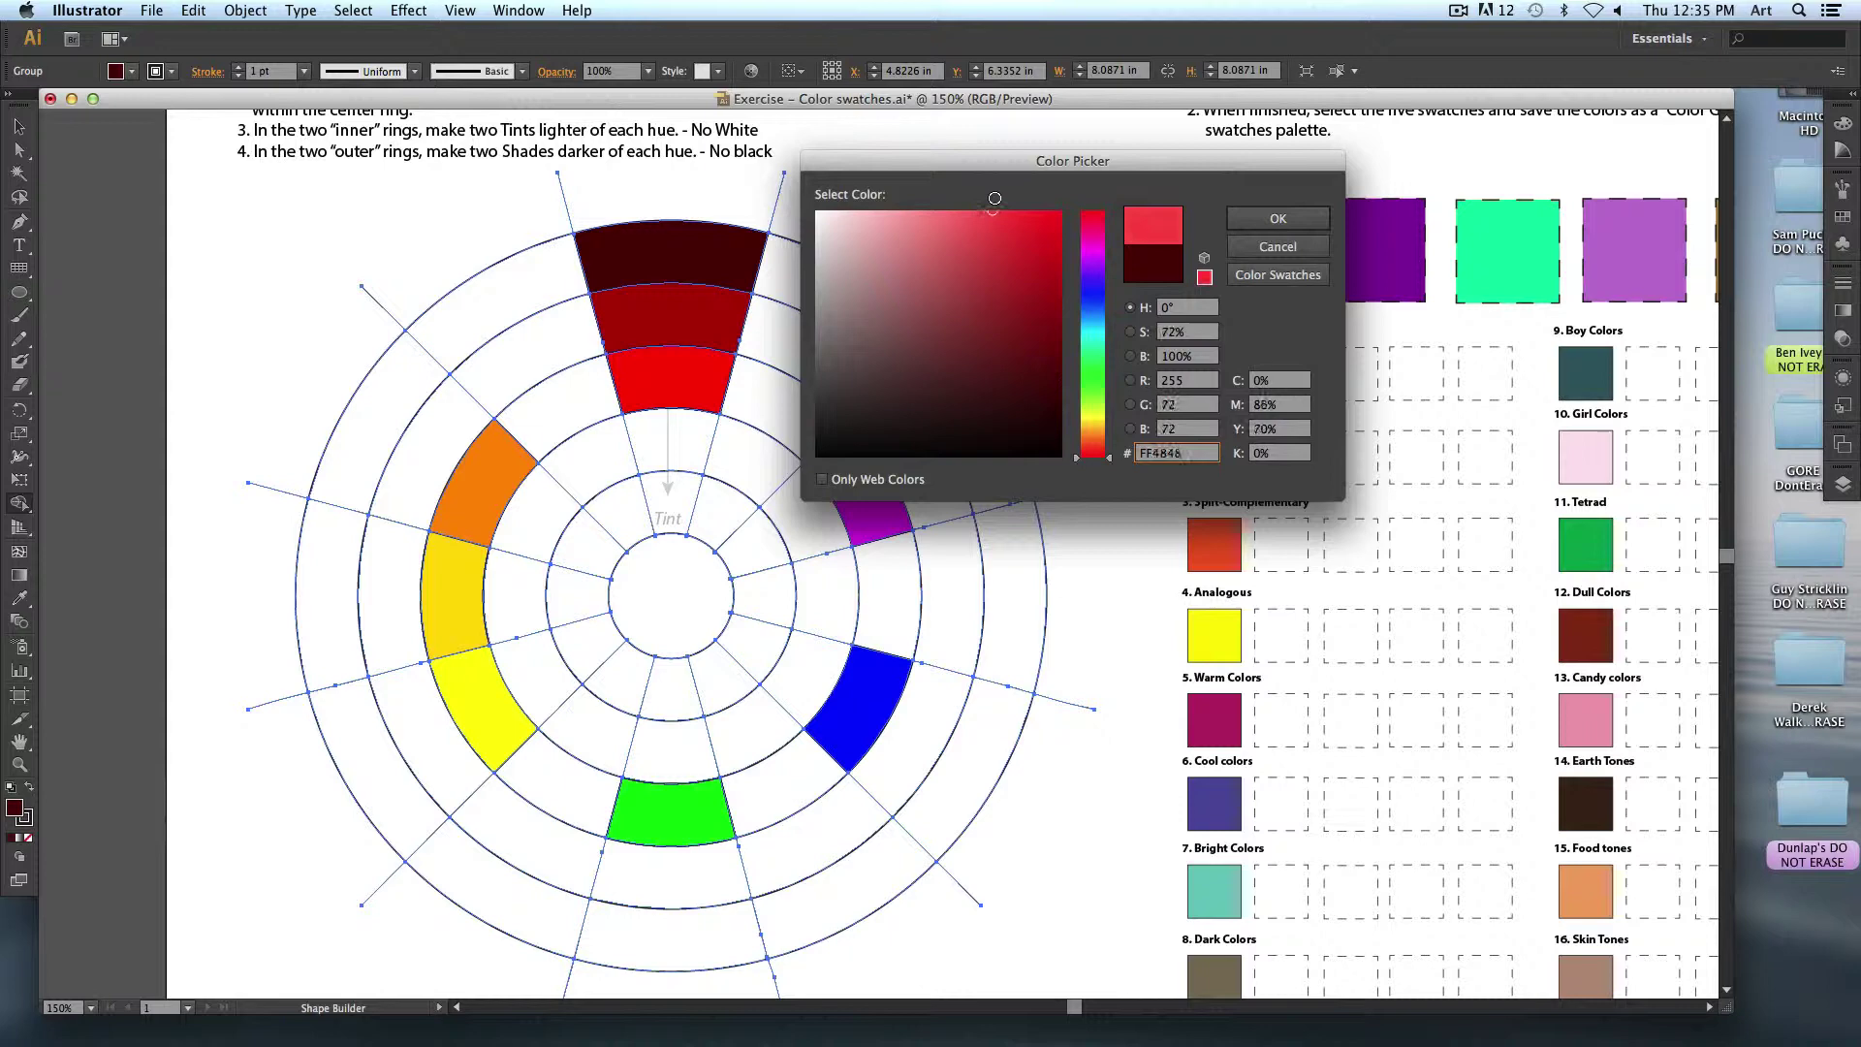
click(1260, 219)
click(704, 431)
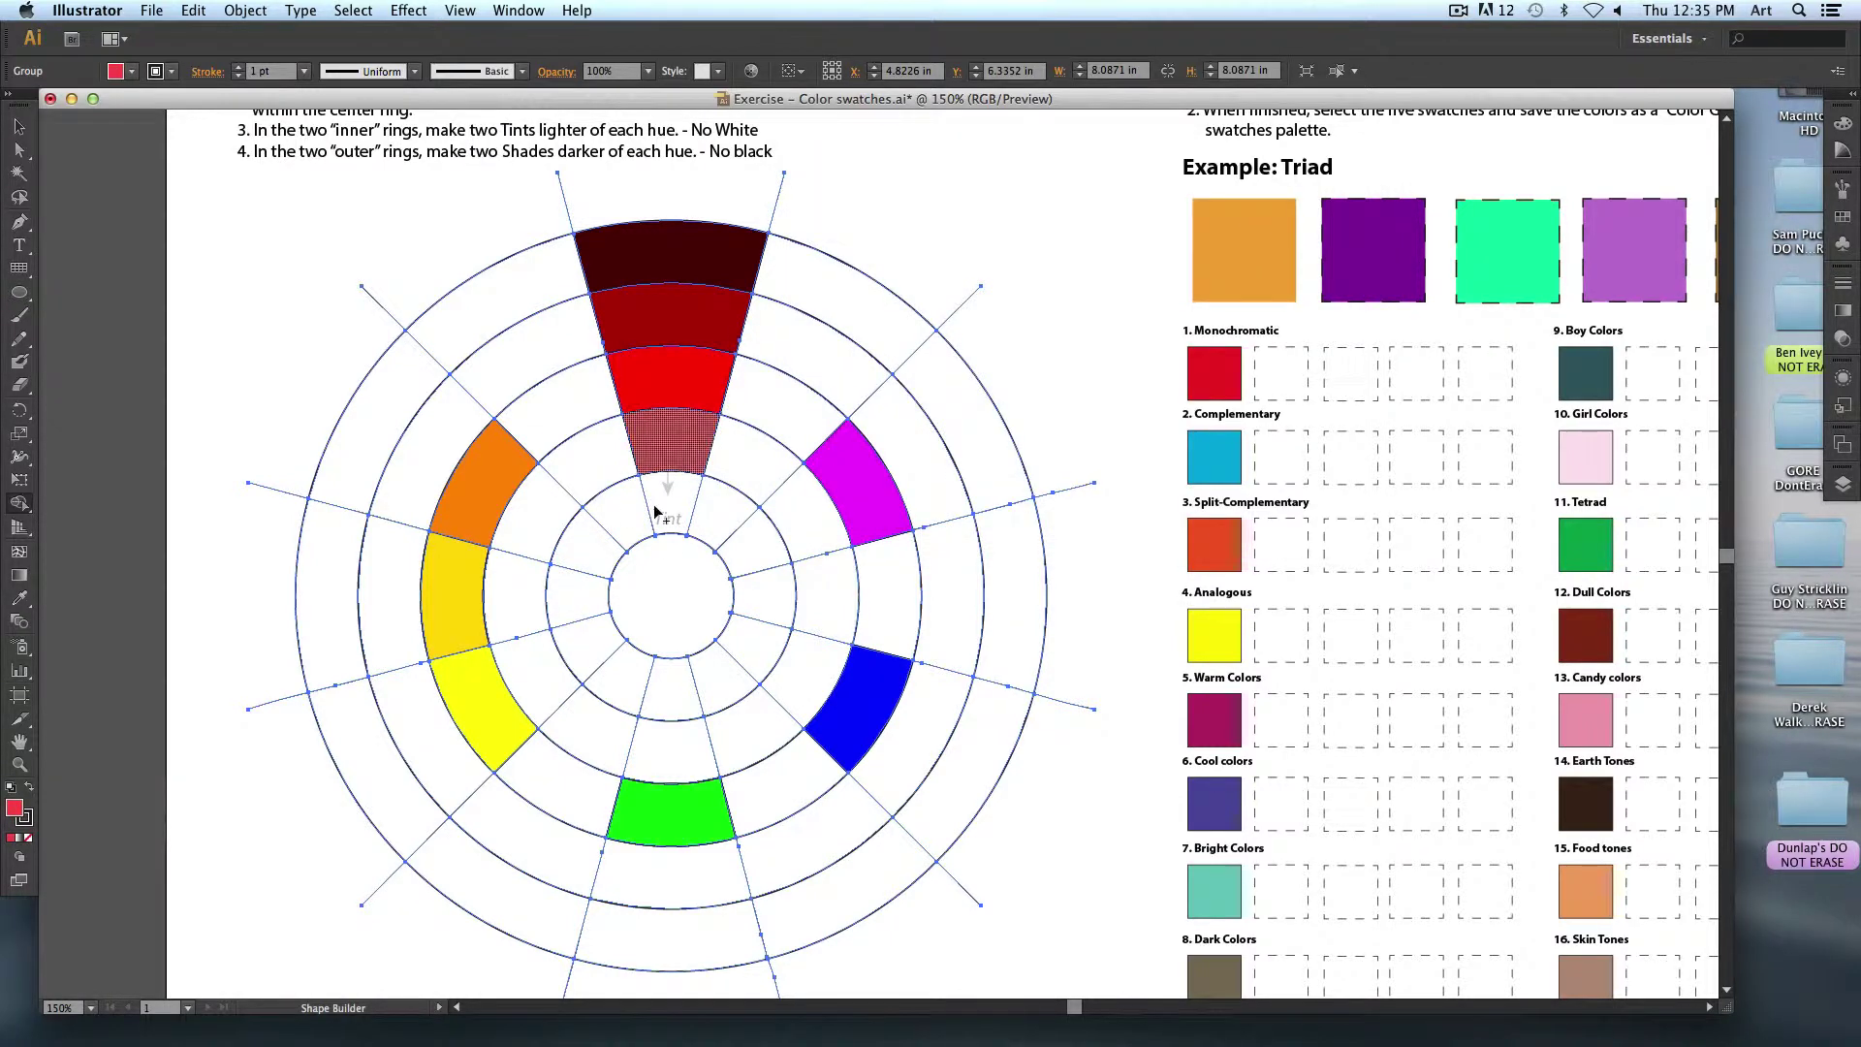
double_click(14, 810)
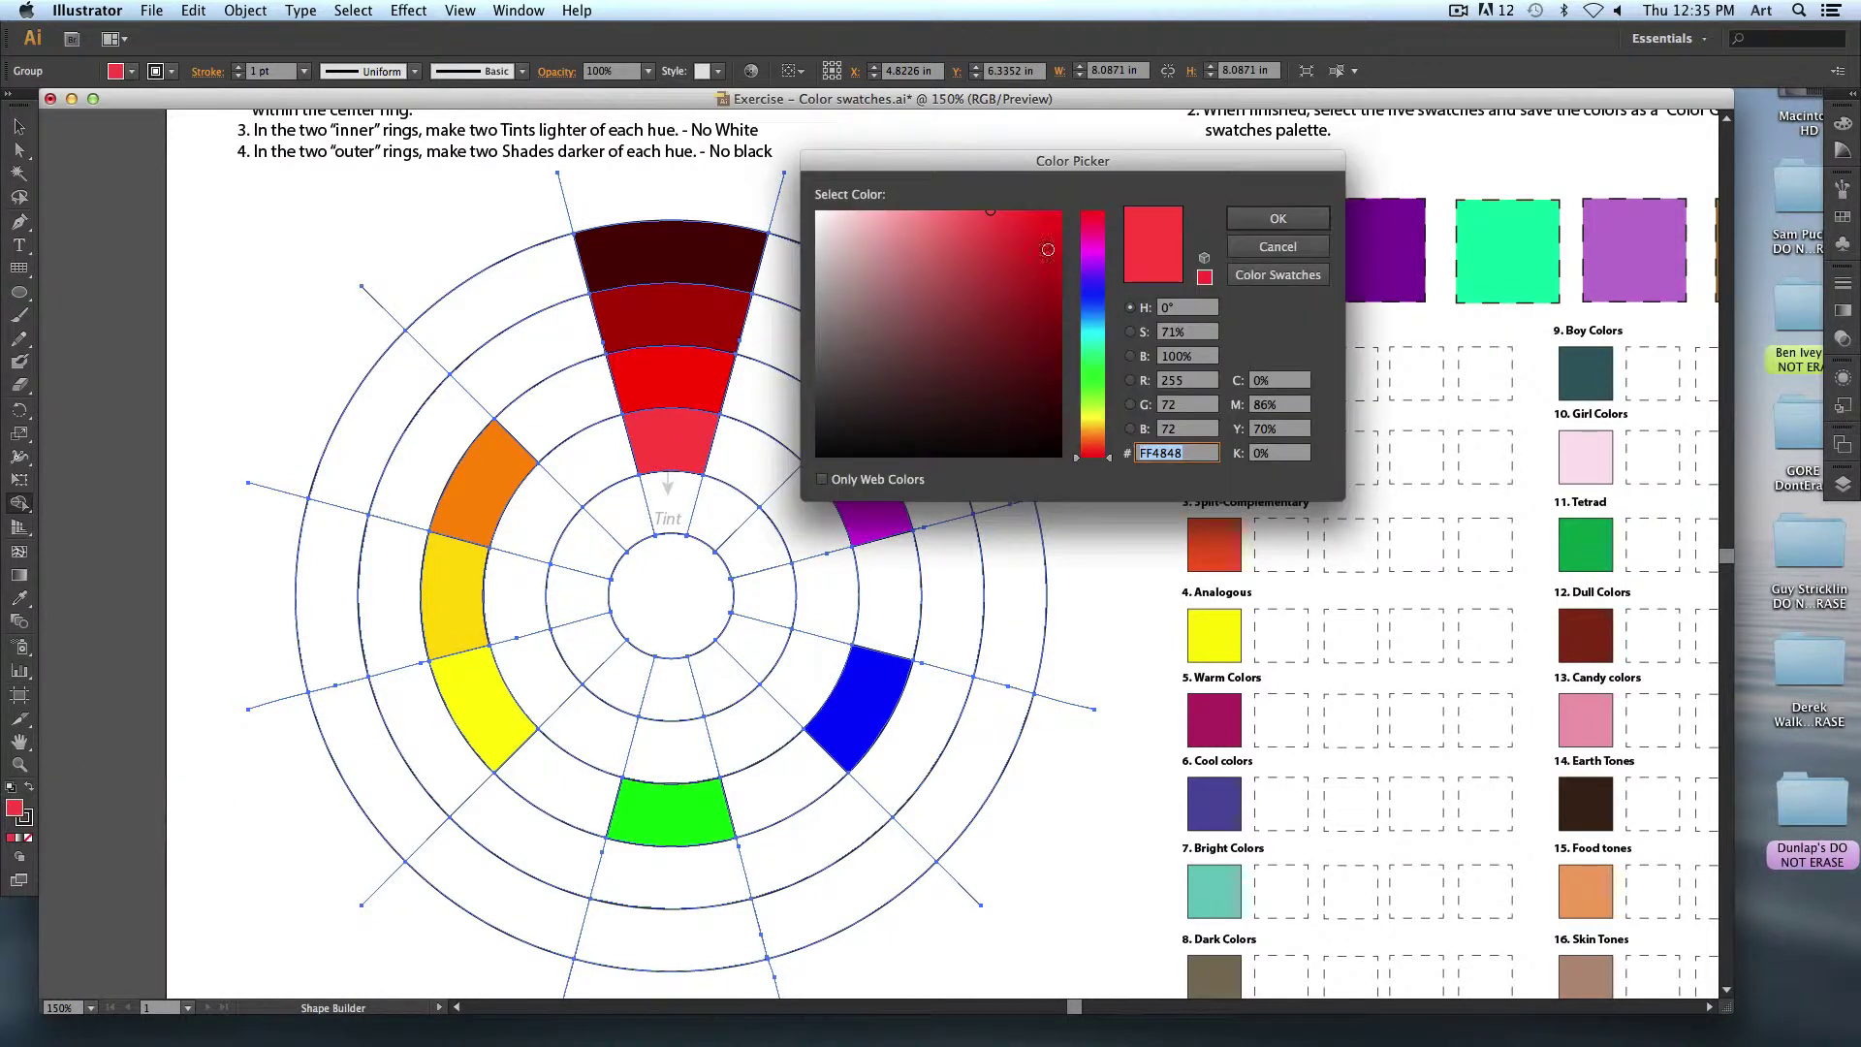
click(899, 211)
click(1277, 218)
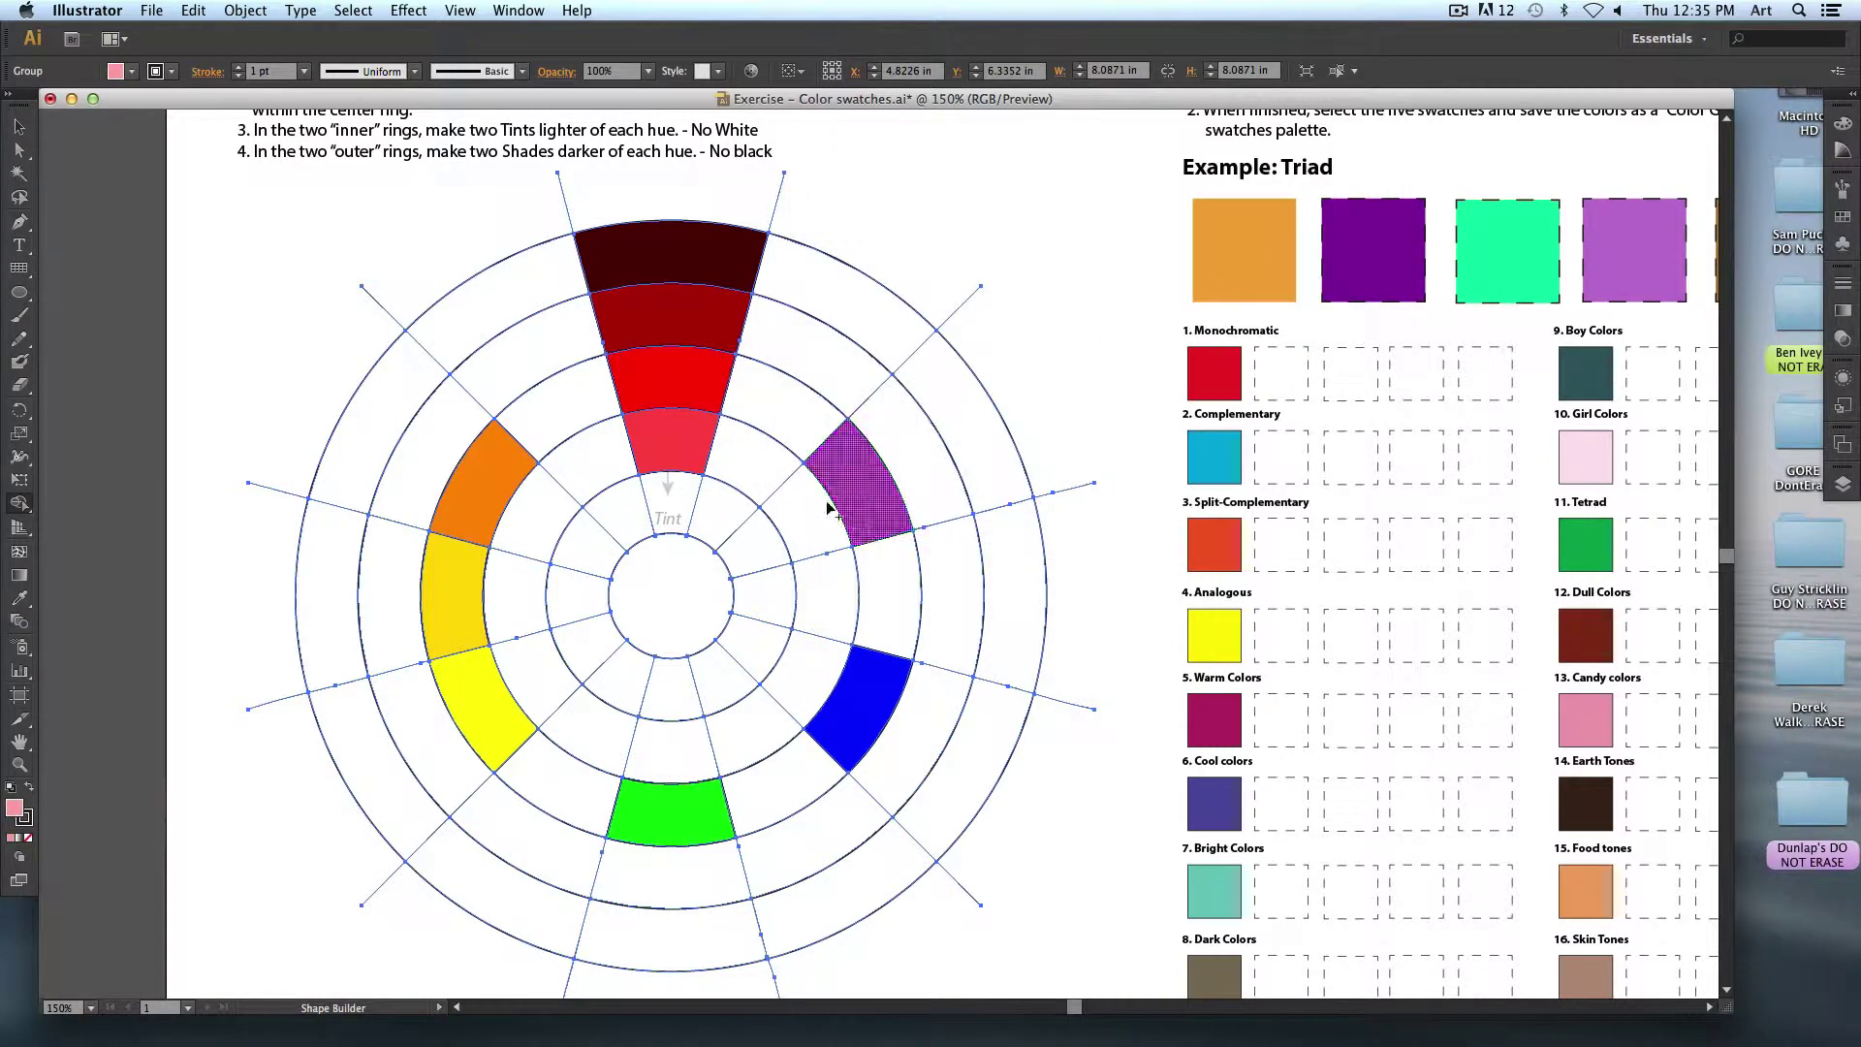
click(669, 504)
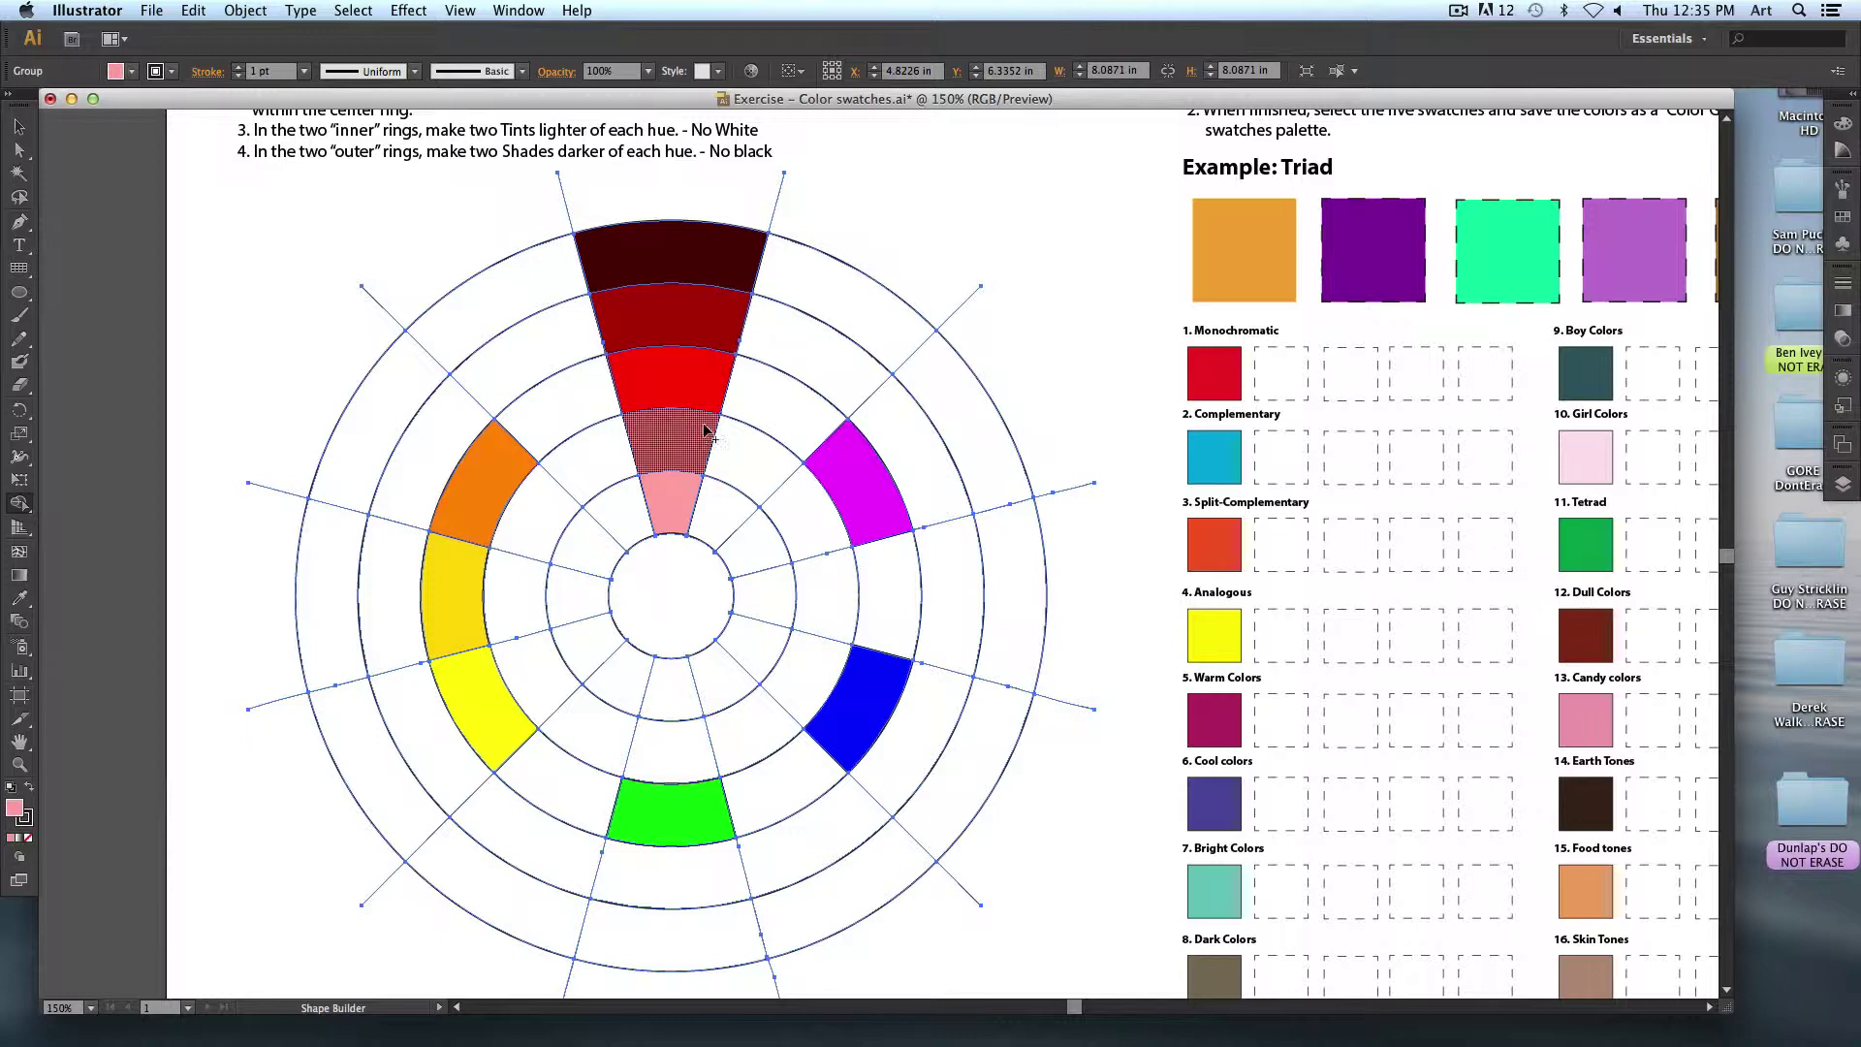
Deselect and zoom in on the Part 2 swatch sheet's Monochromatic row.
drag(810, 363, 265, 349)
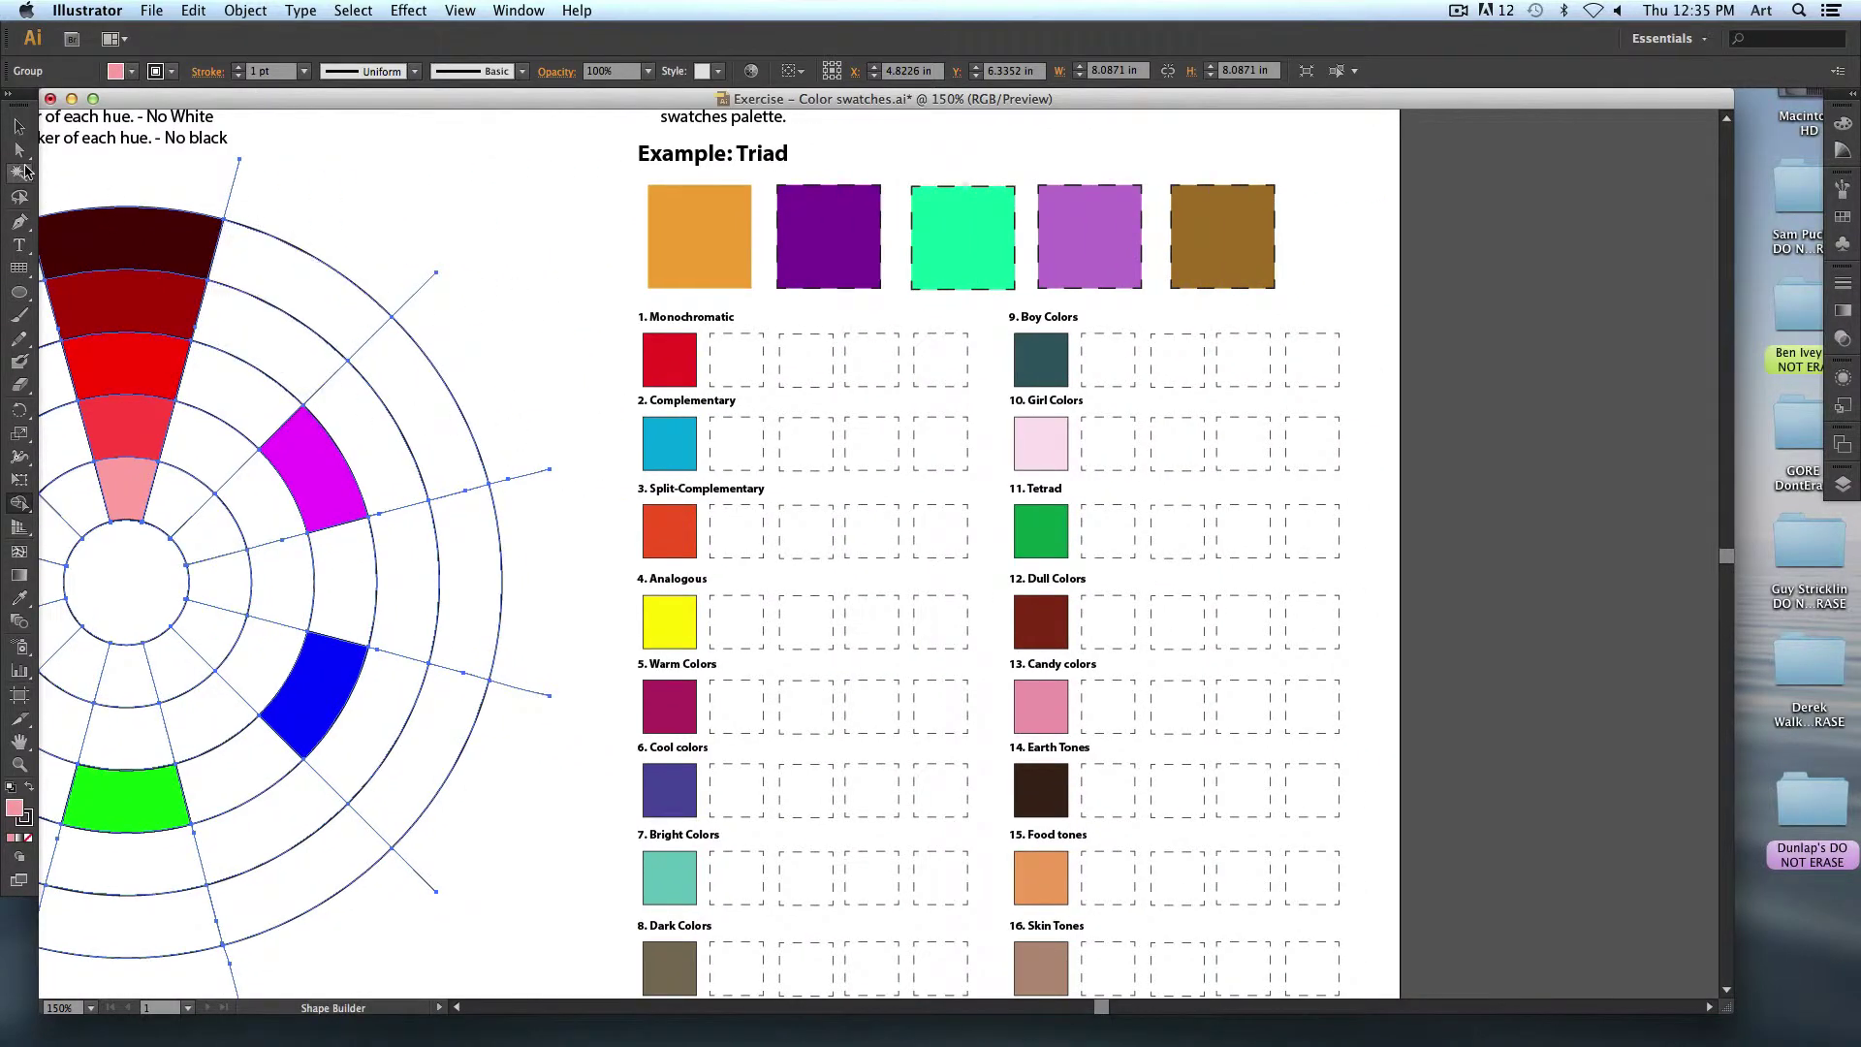
click(20, 127)
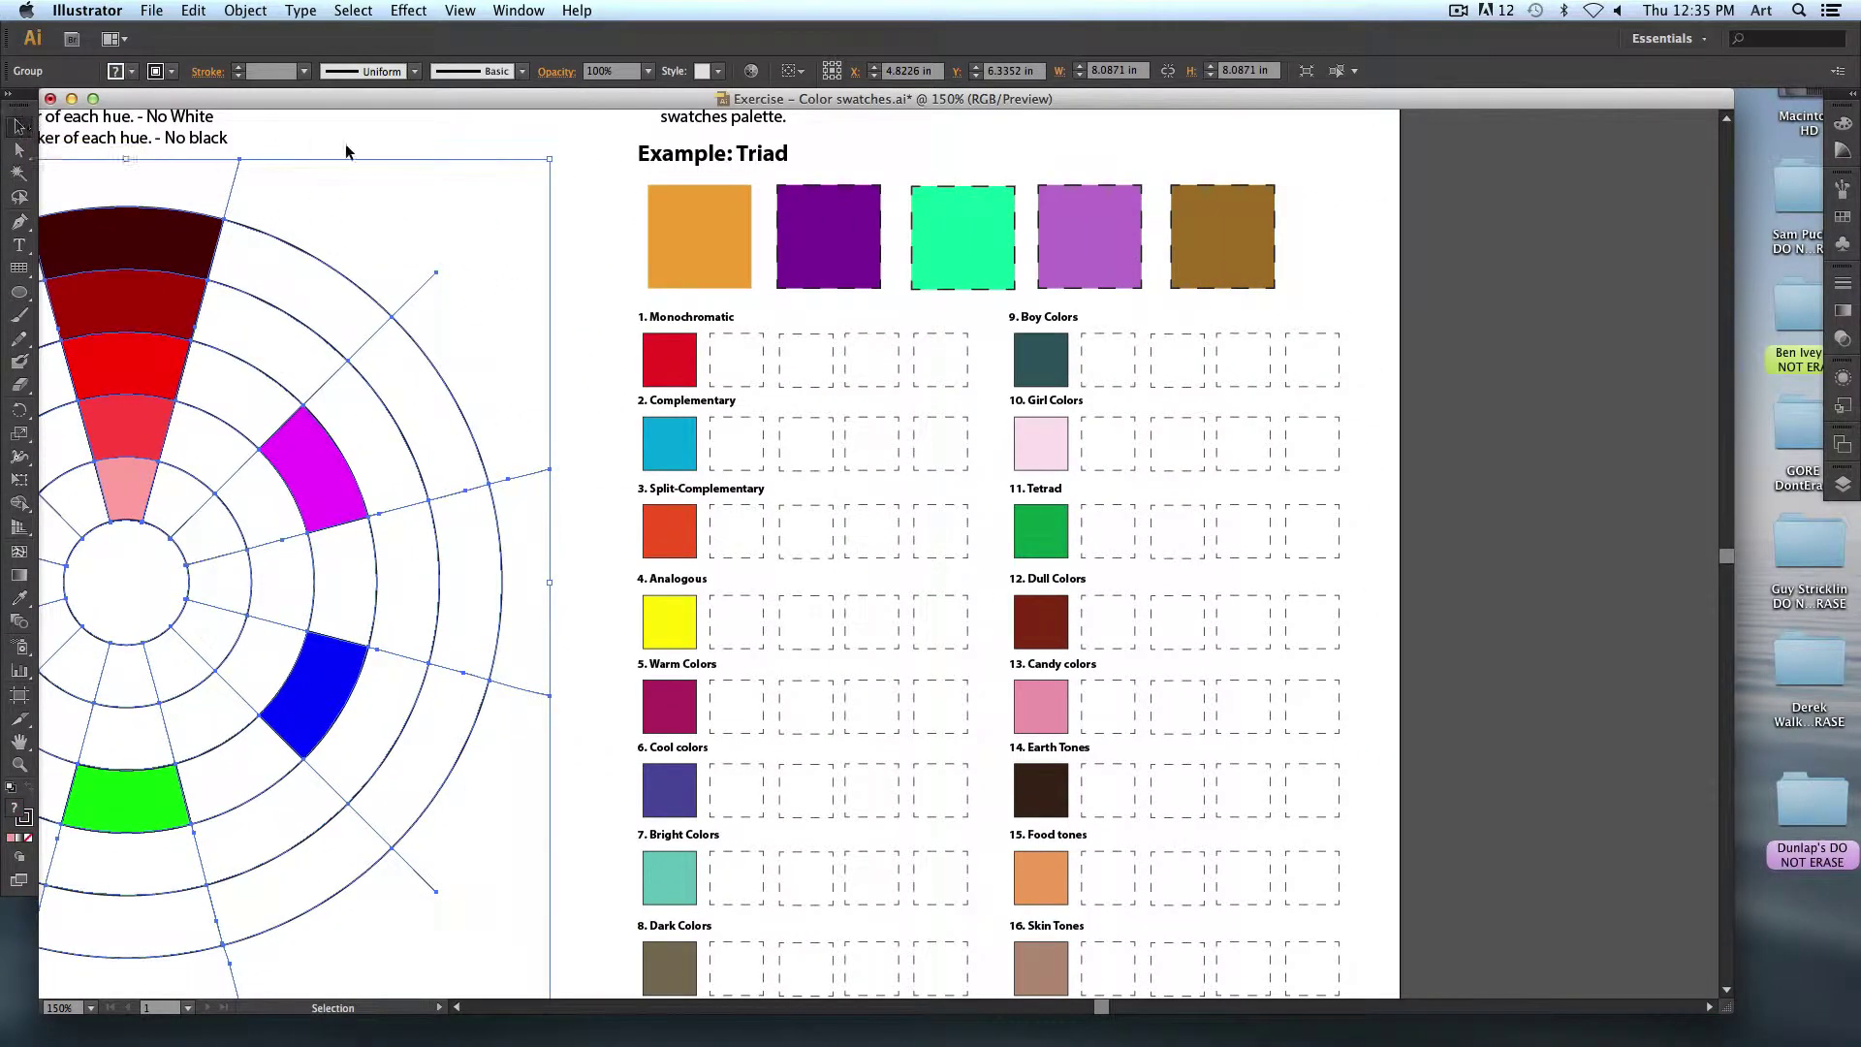
click(418, 177)
drag(512, 232, 311, 282)
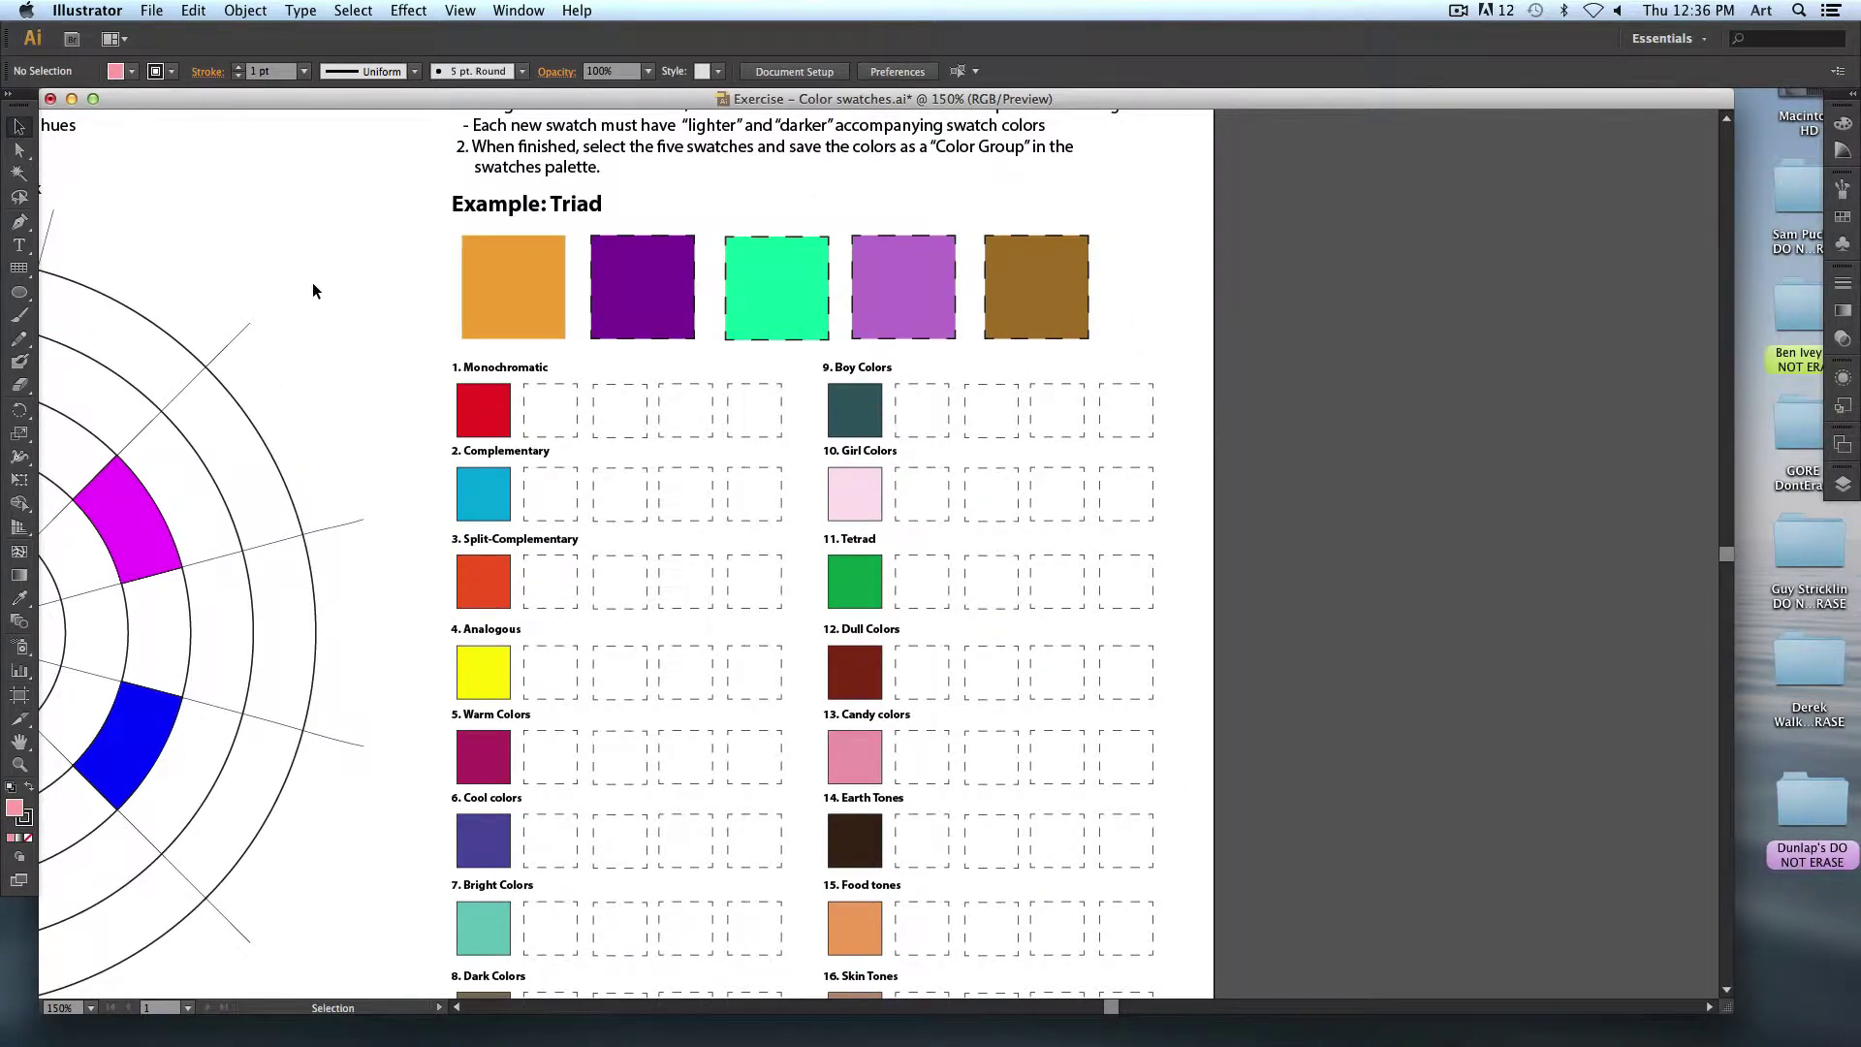
click(481, 409)
click(405, 409)
key(ctrl+plus)
key(ctrl+plus)
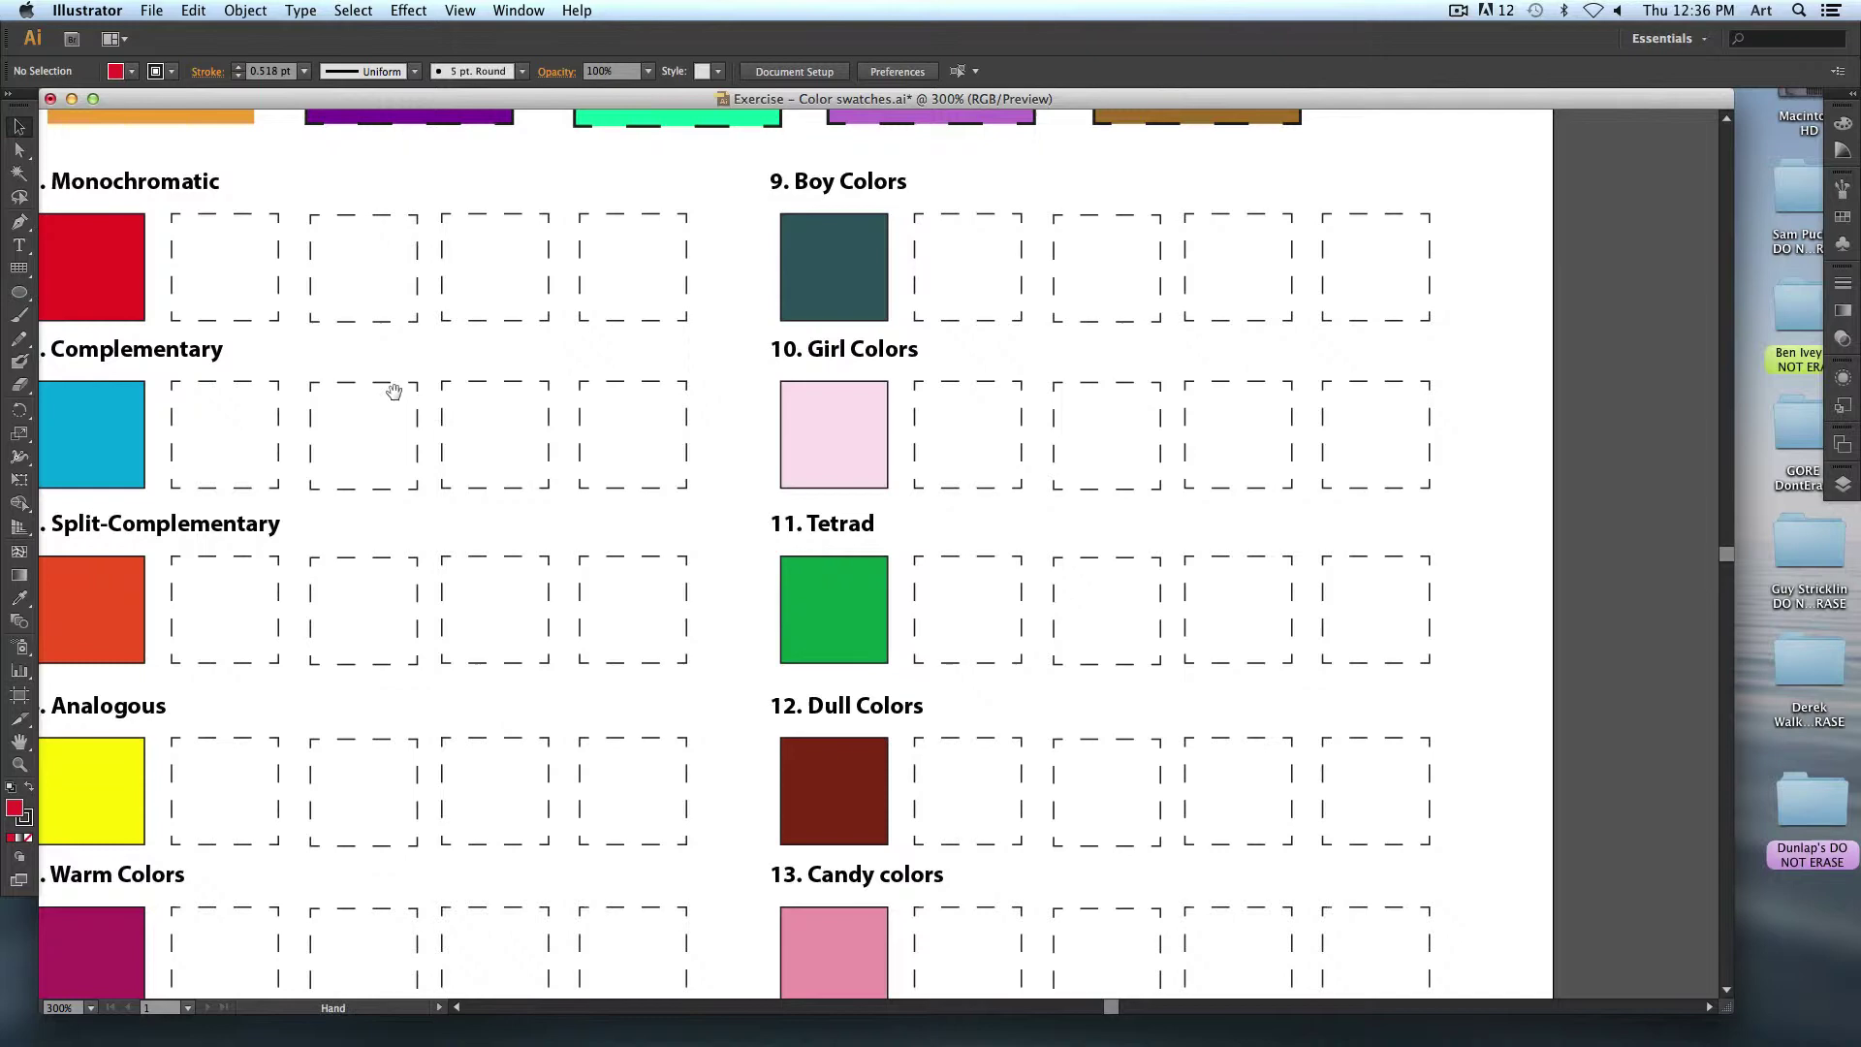
drag(387, 387, 745, 442)
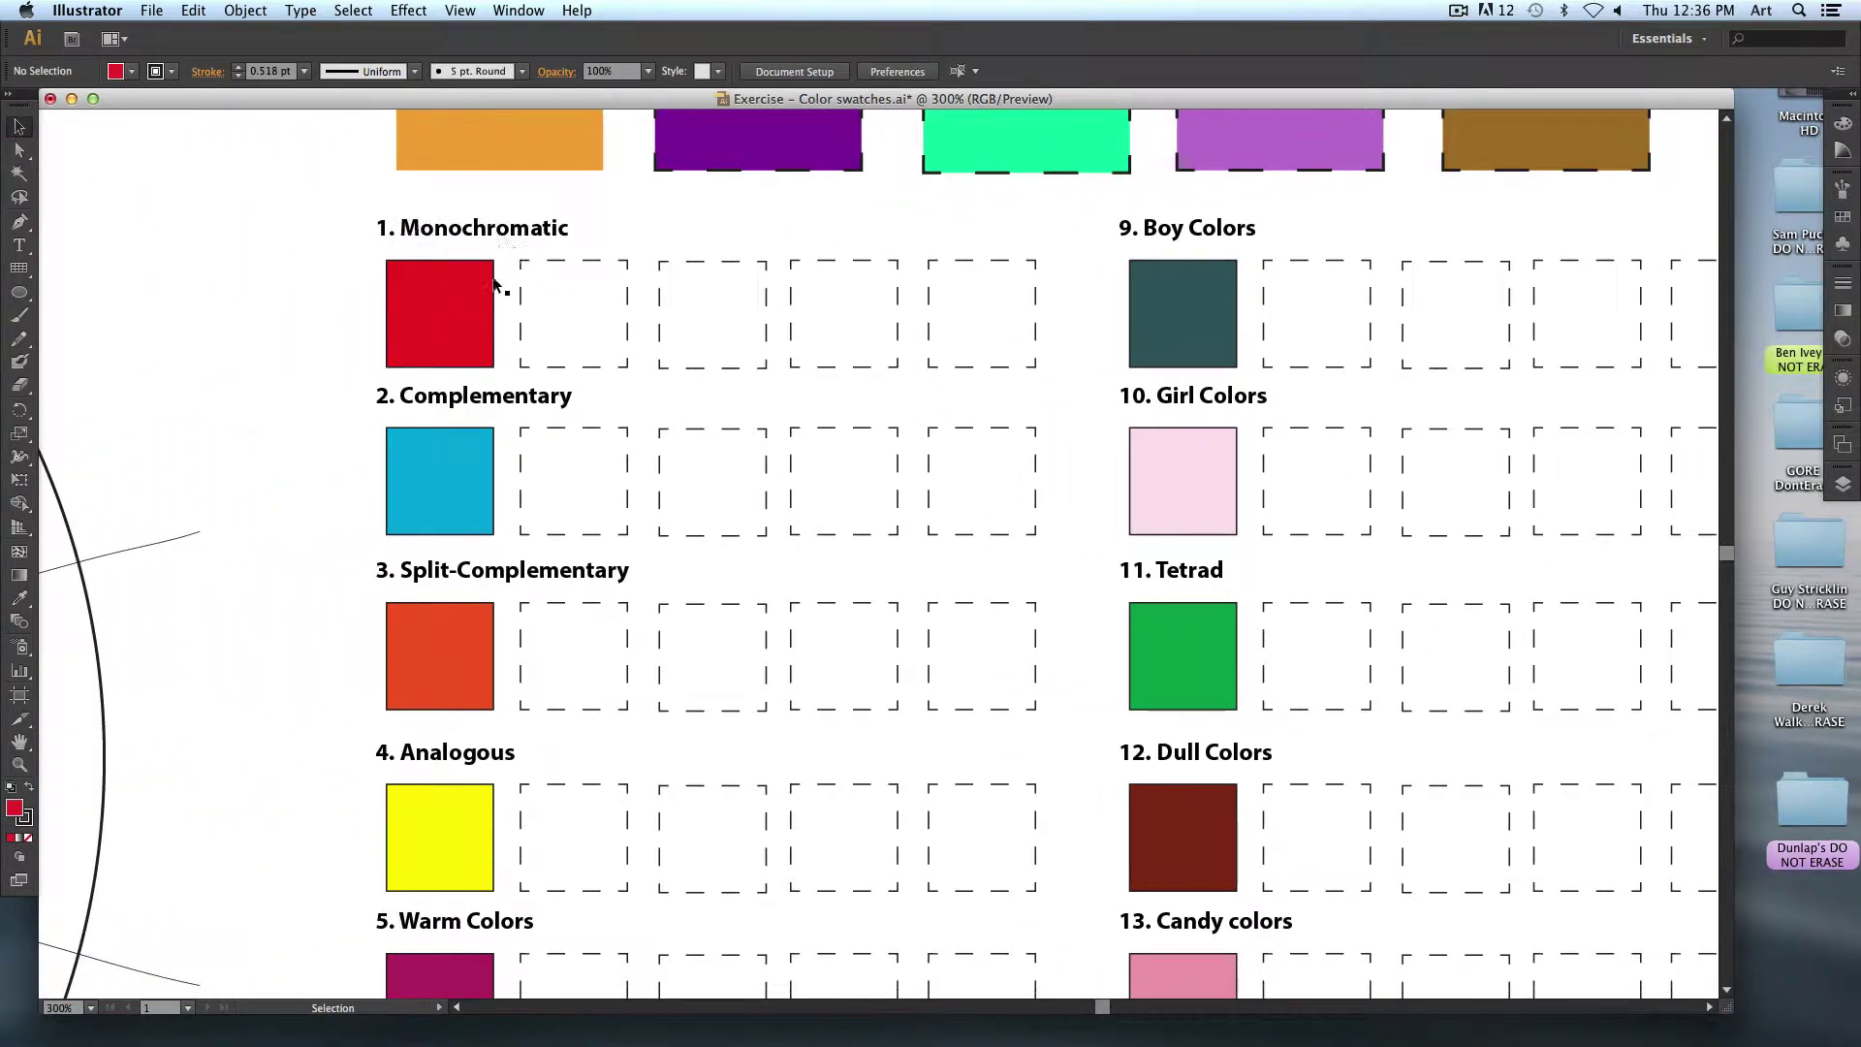
Fill the second Monochromatic box with a deep red shade.
click(586, 308)
click(713, 299)
click(793, 308)
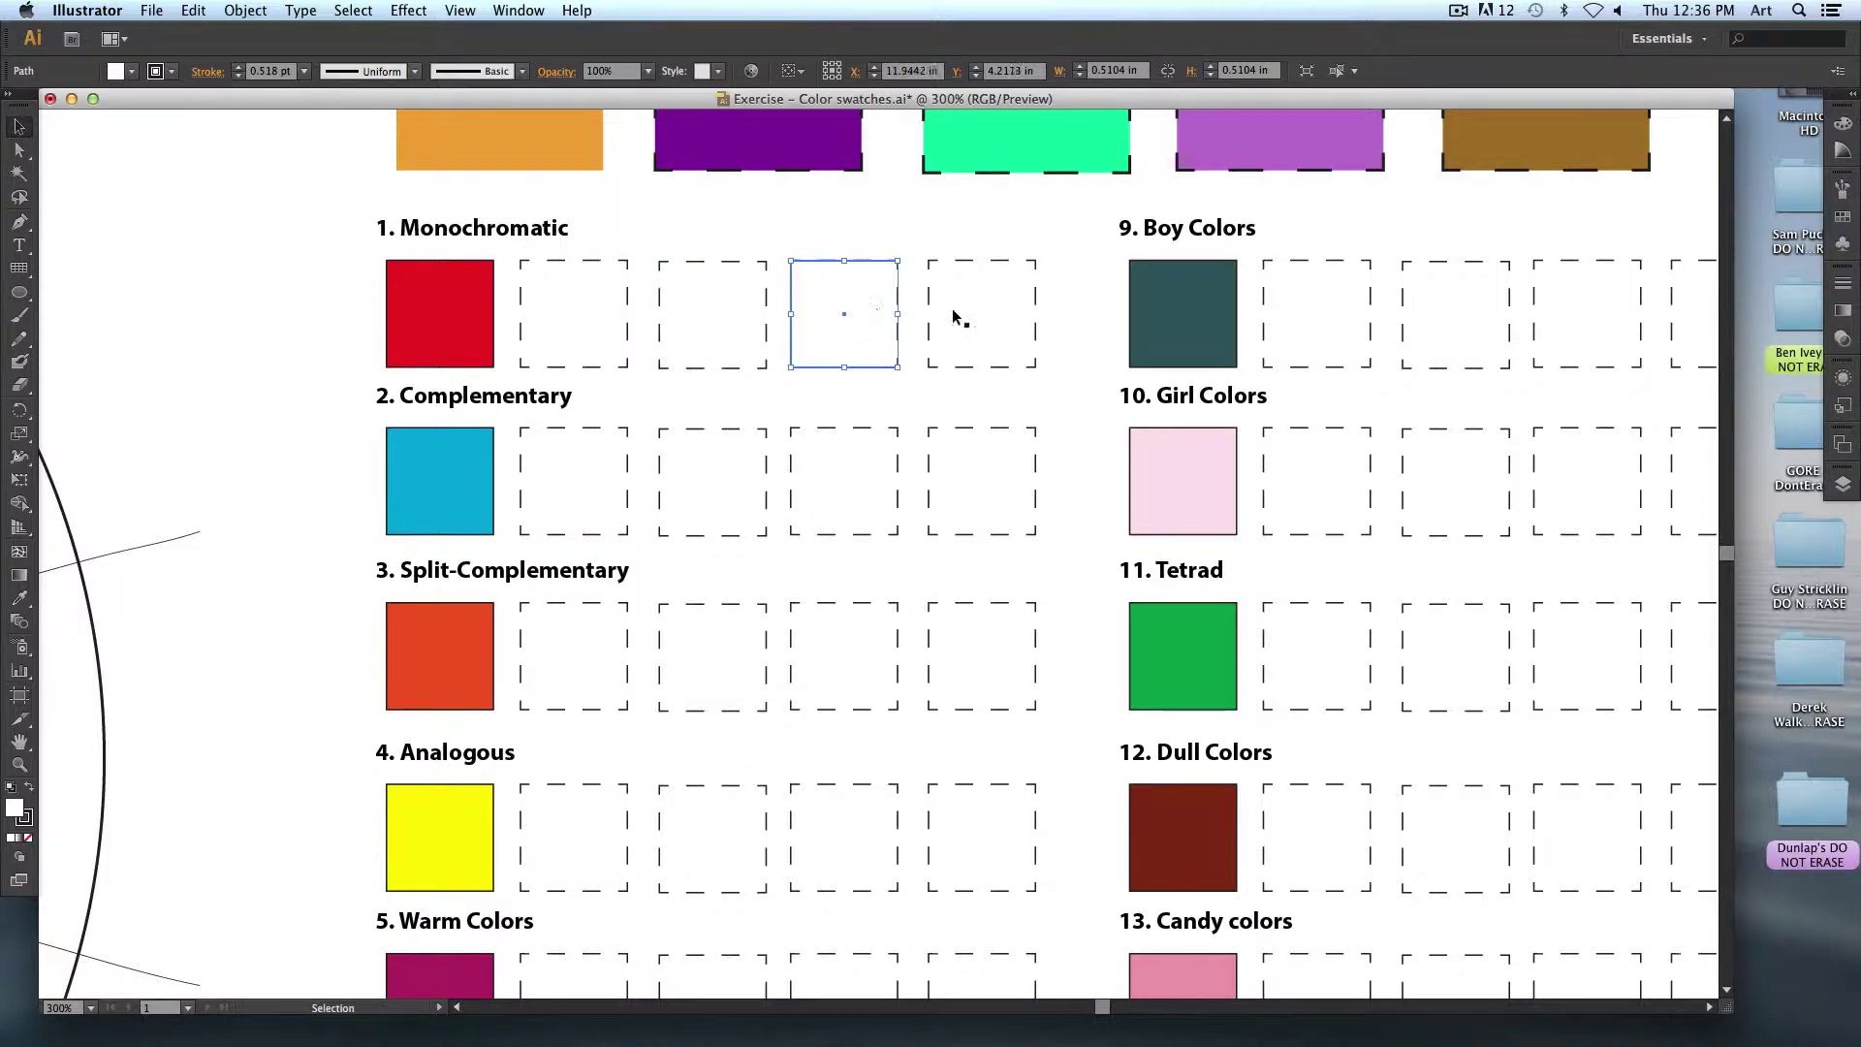
click(952, 308)
click(485, 296)
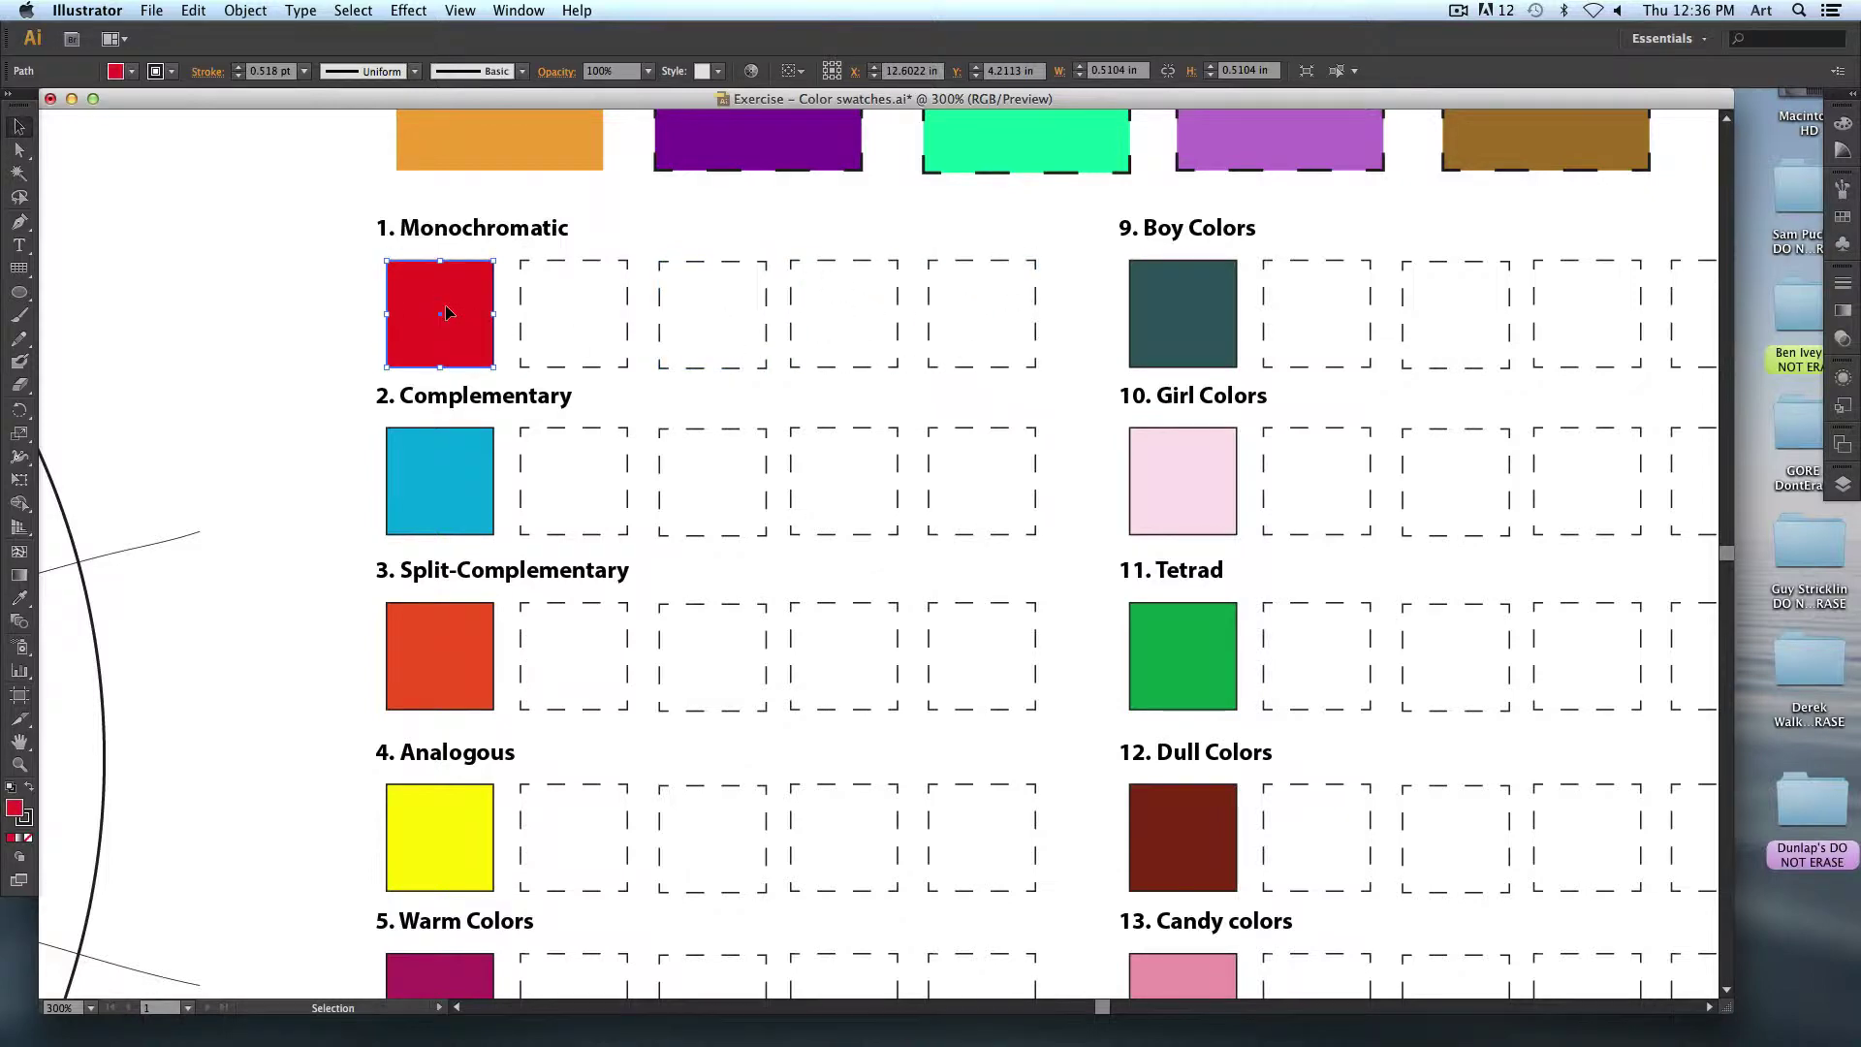
click(582, 306)
double_click(14, 808)
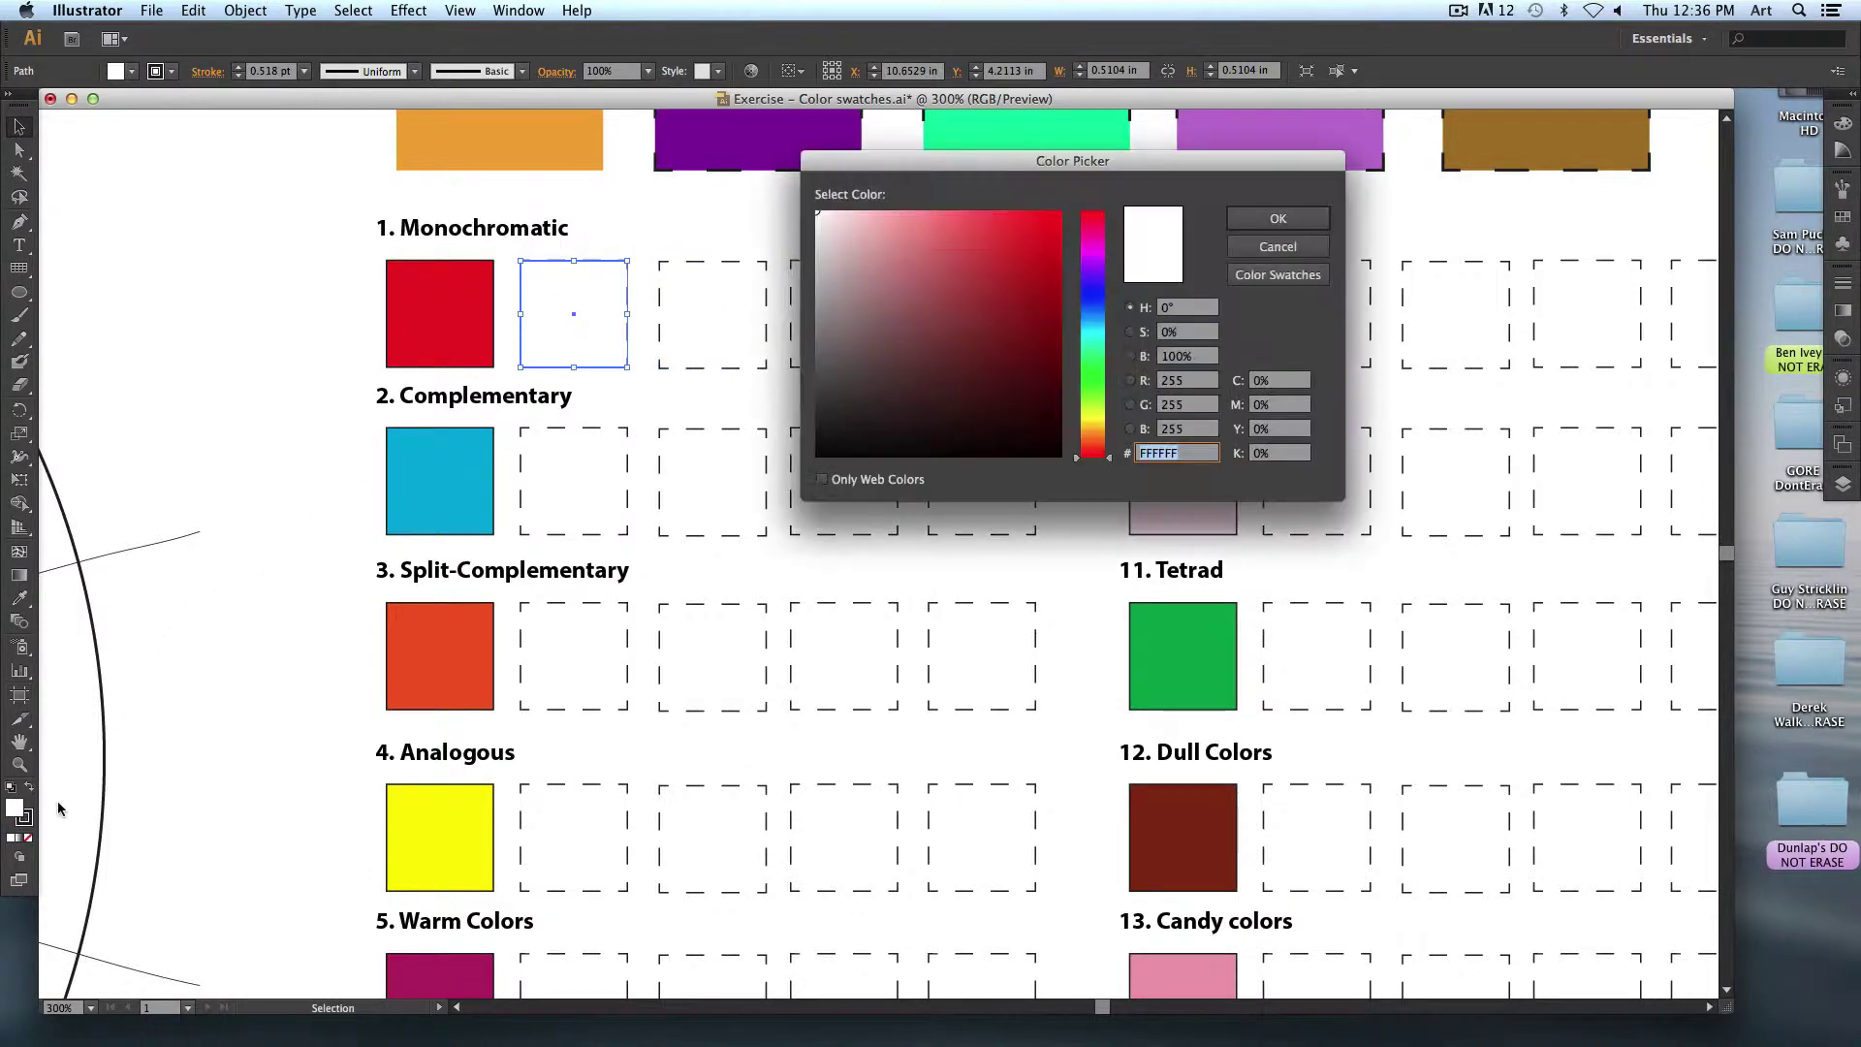
mouse_move(970, 166)
mouse_down()
mouse_move(1220, 215)
mouse_move(1254, 204)
mouse_up()
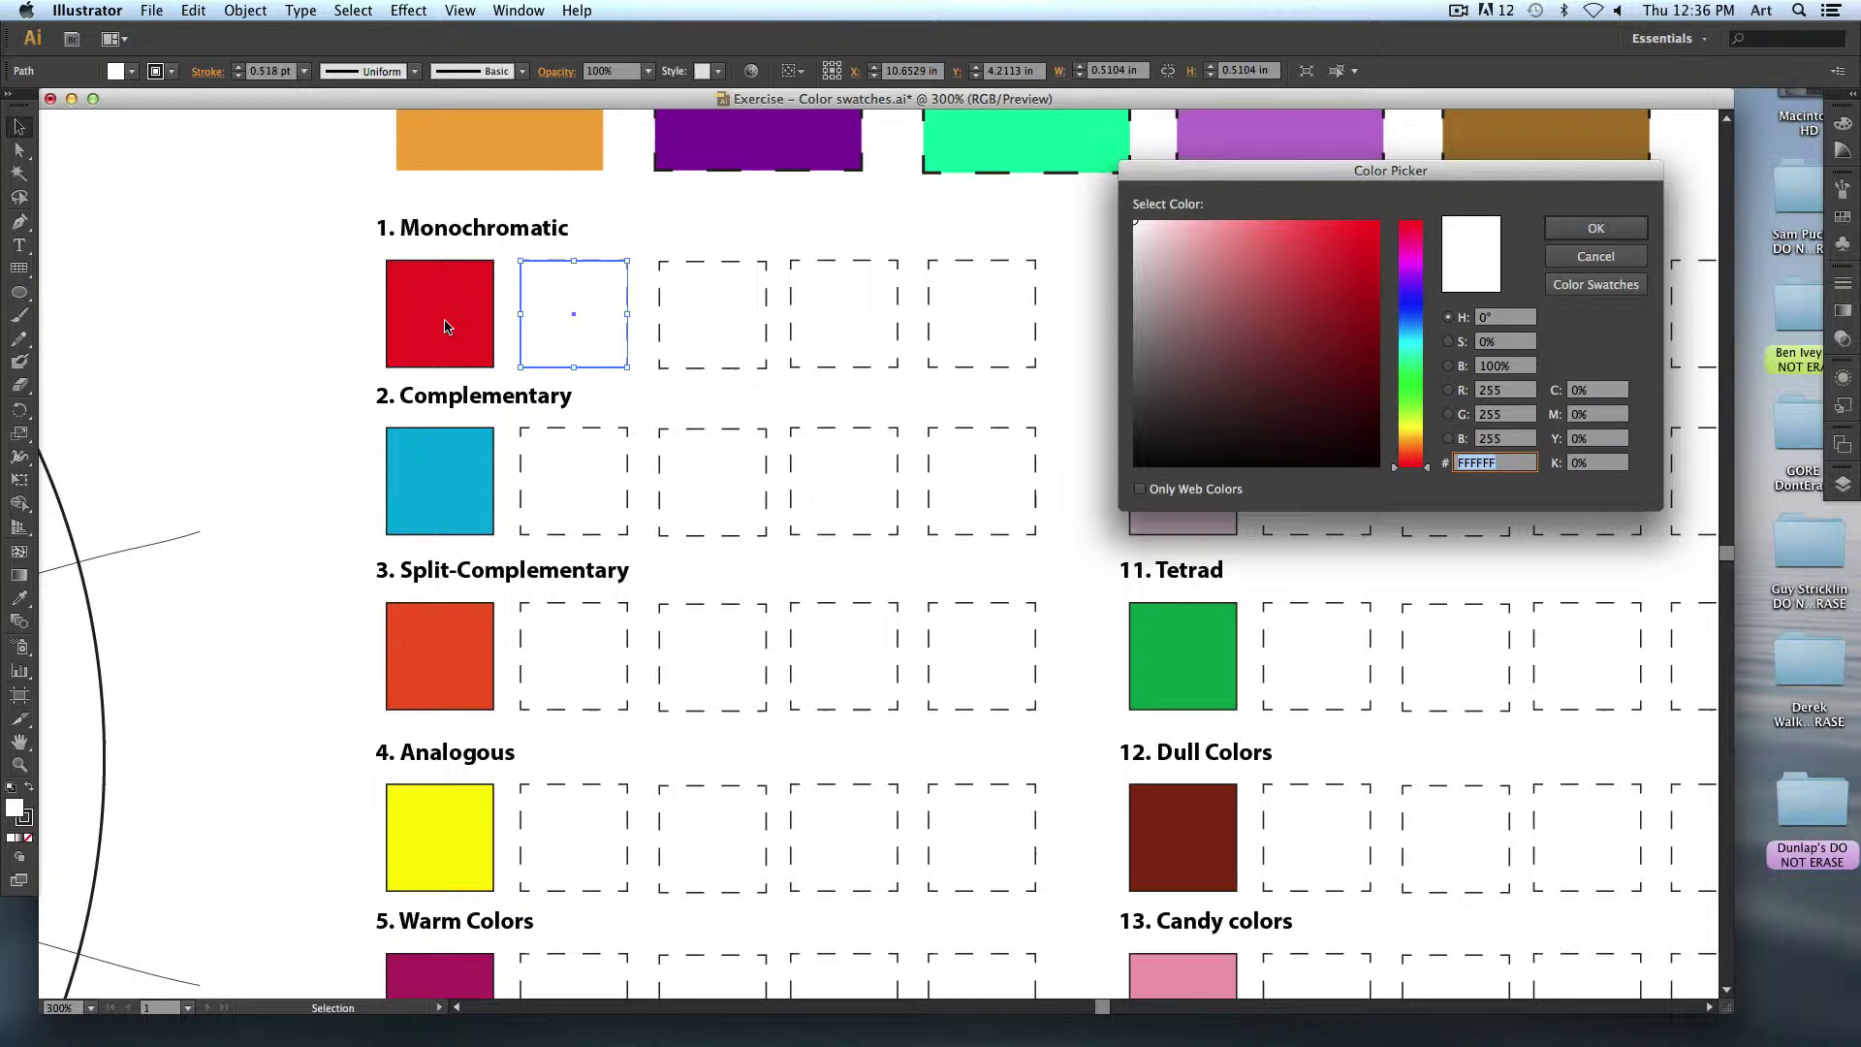
click(1378, 275)
drag(1326, 312, 1305, 298)
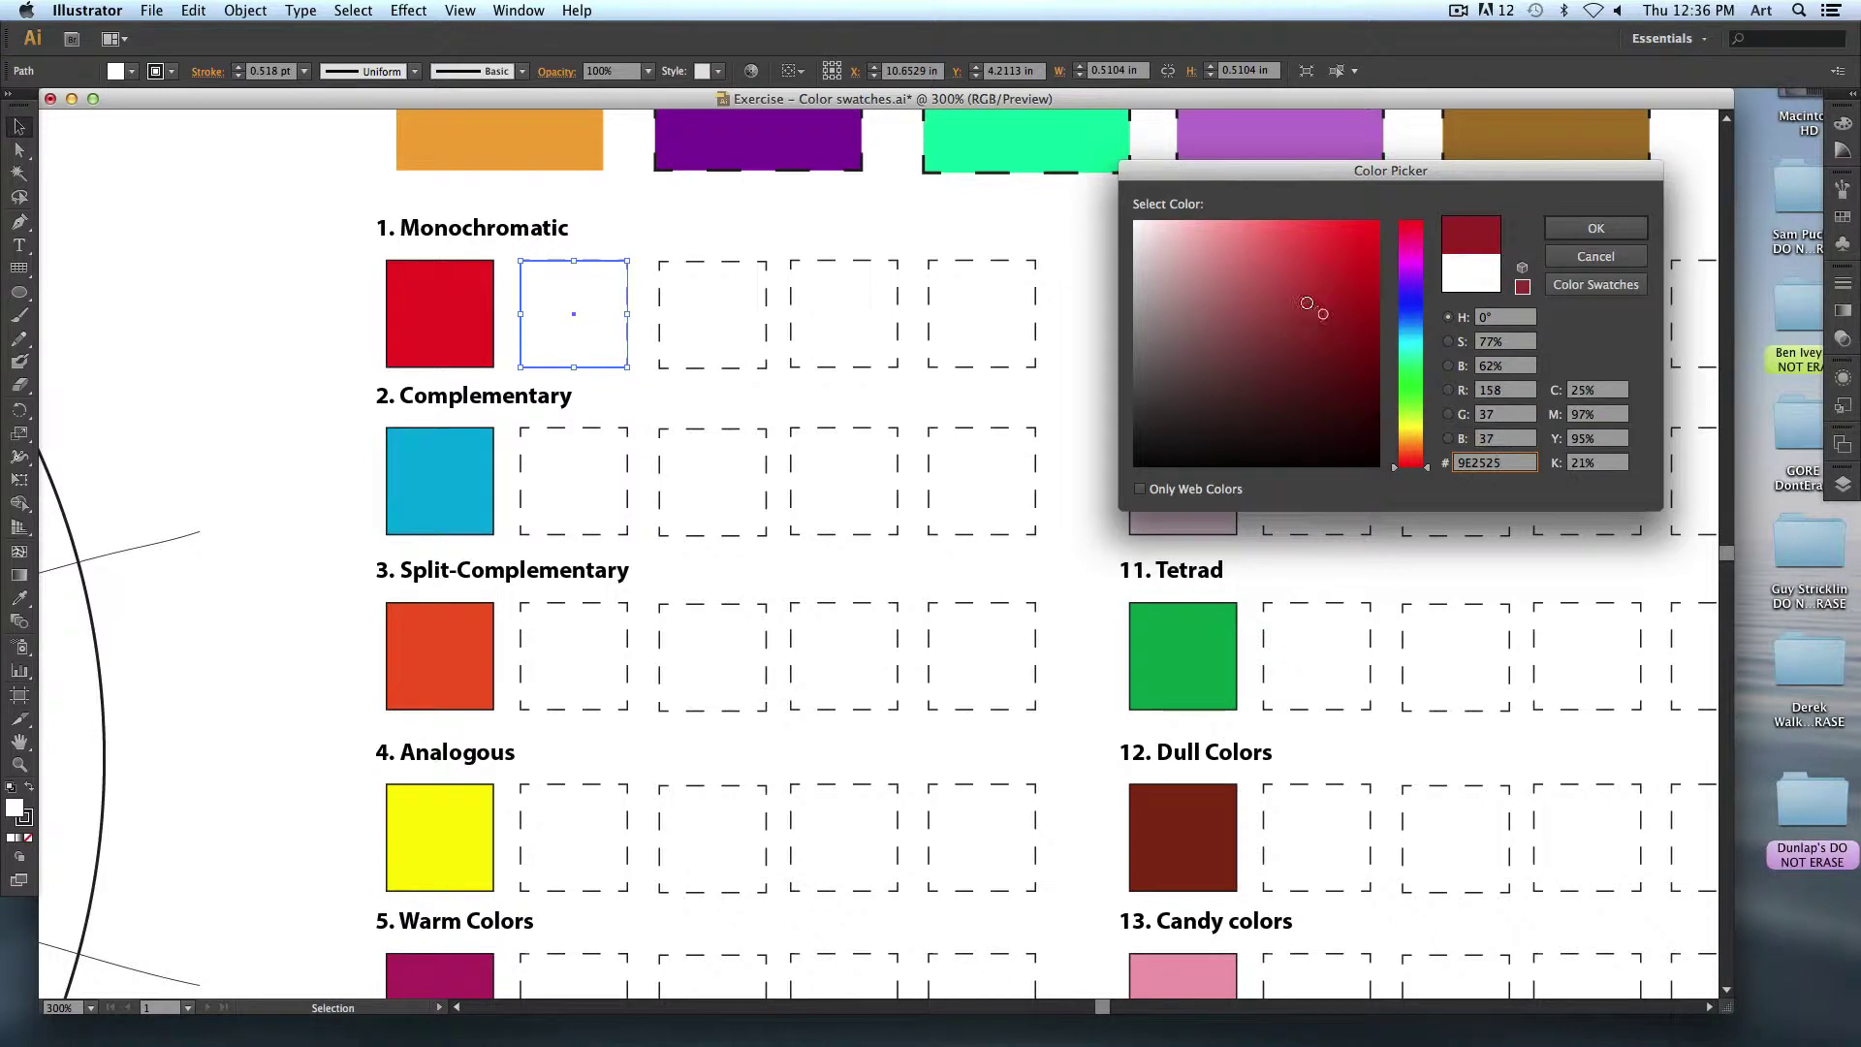
click(1576, 229)
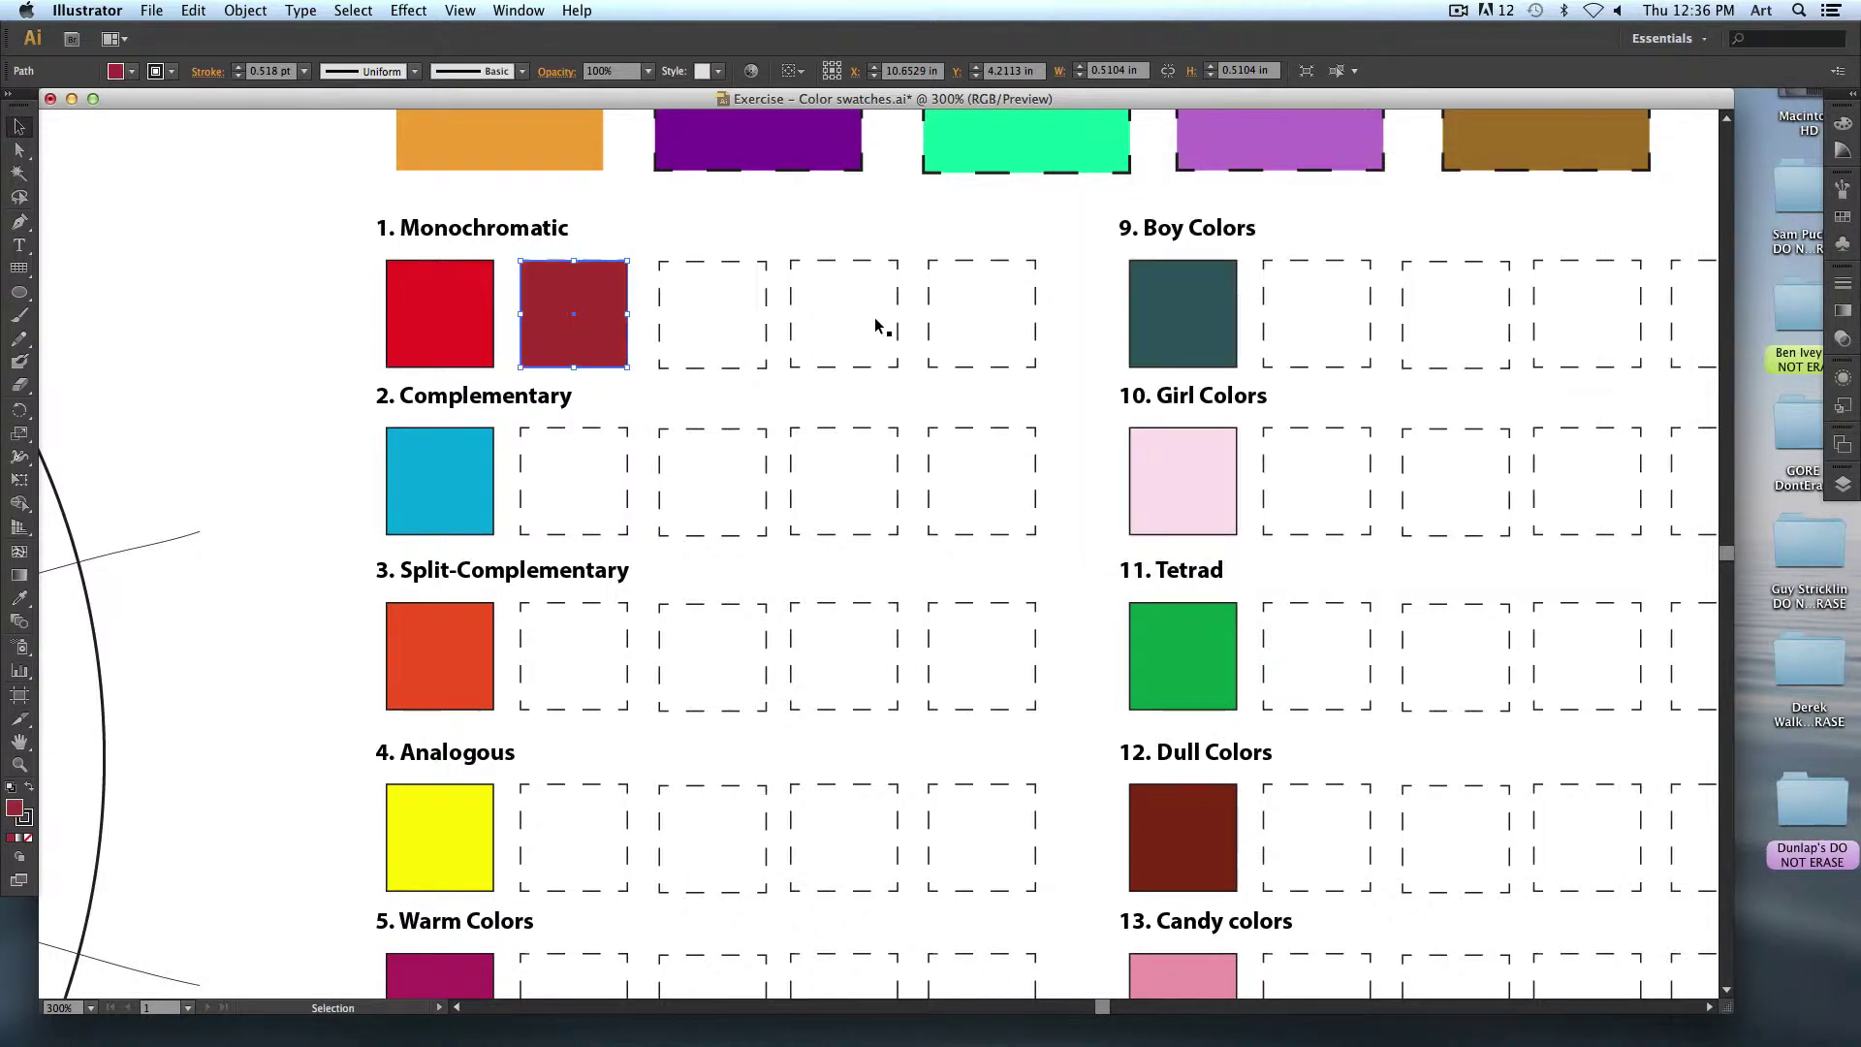
Fill the third box near-black red and the fourth box light pink.
click(731, 324)
double_click(14, 806)
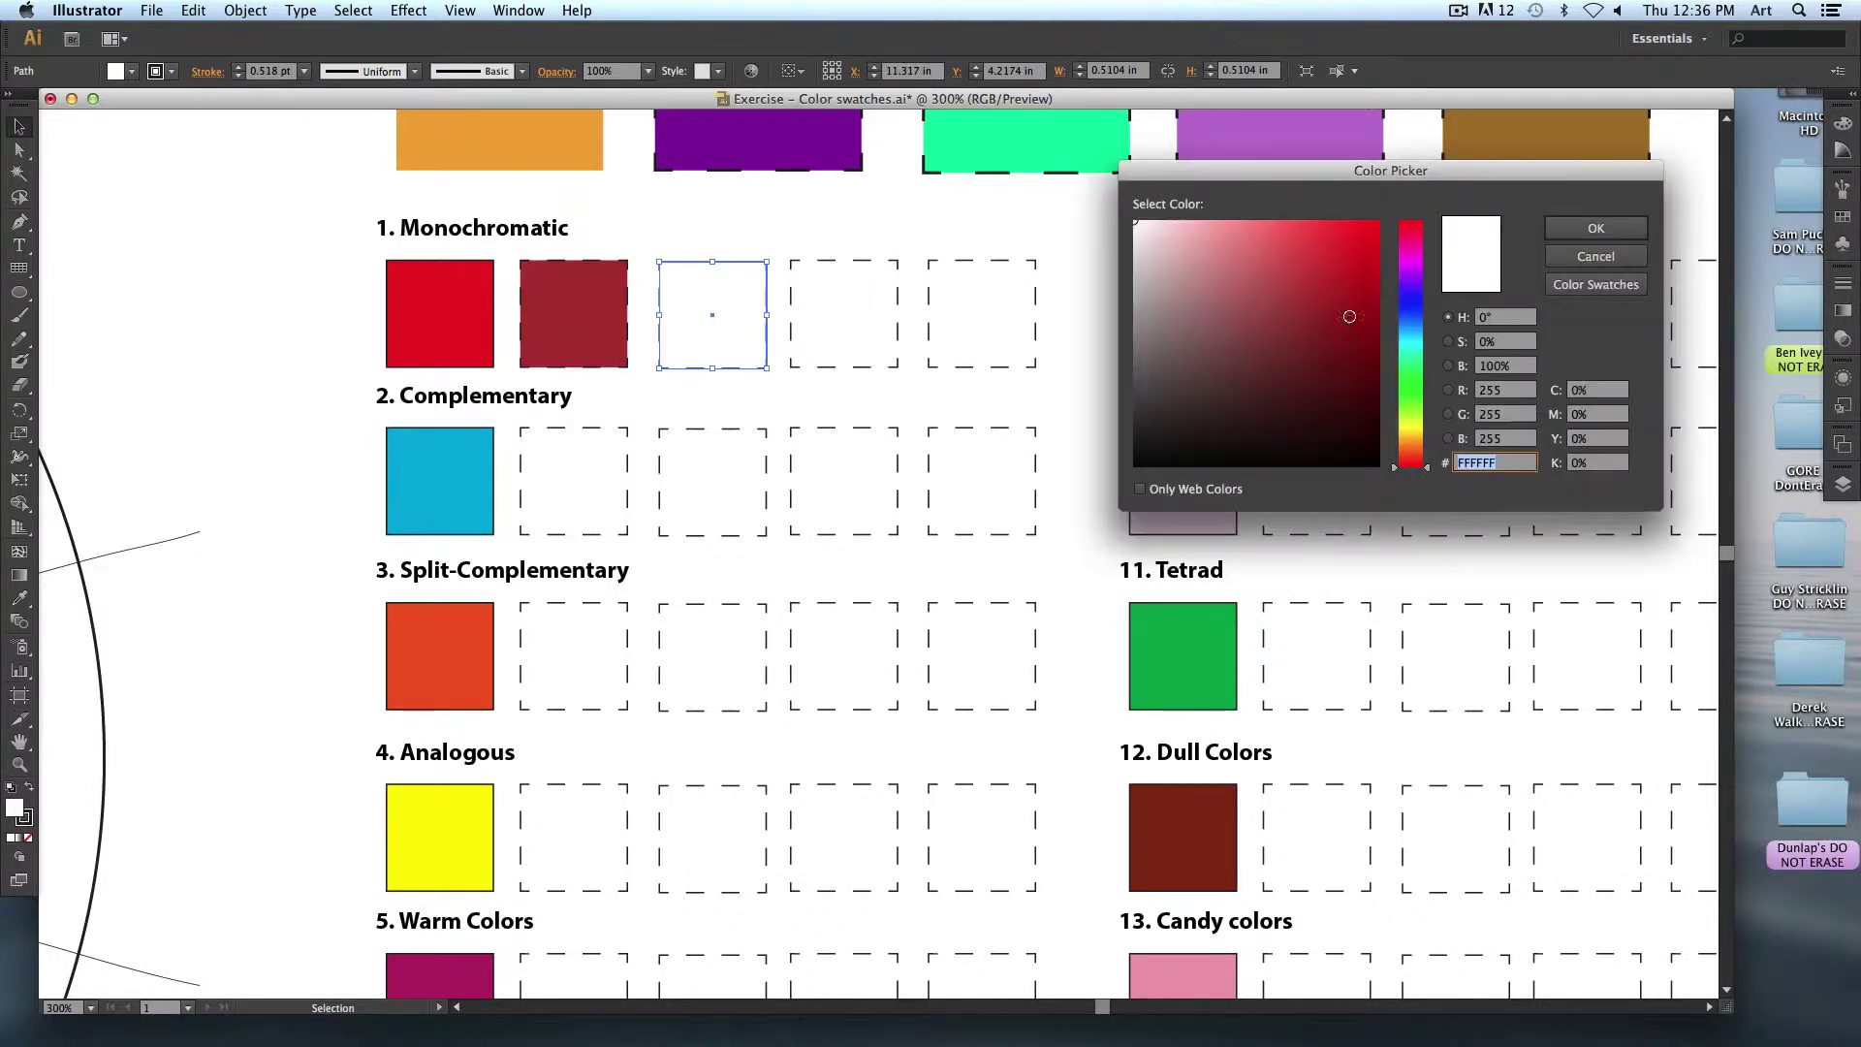
drag(1296, 292, 1342, 387)
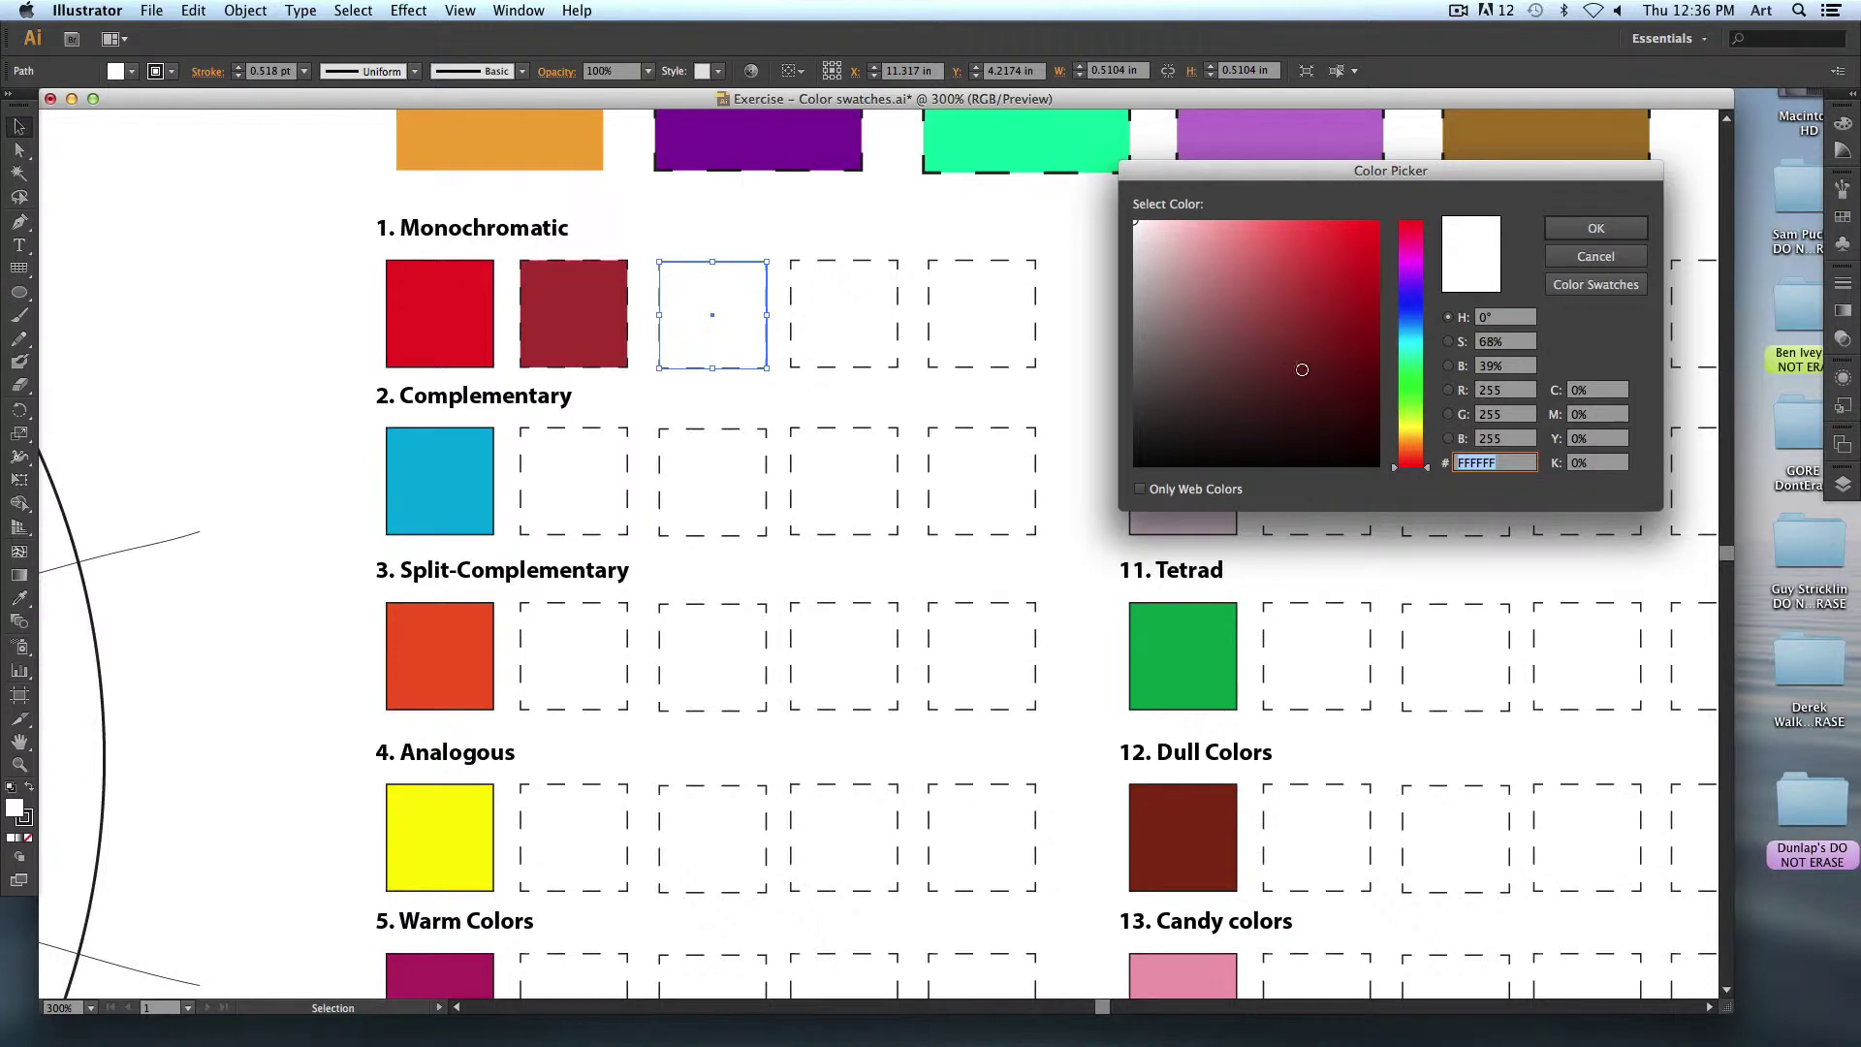
click(1590, 229)
click(872, 330)
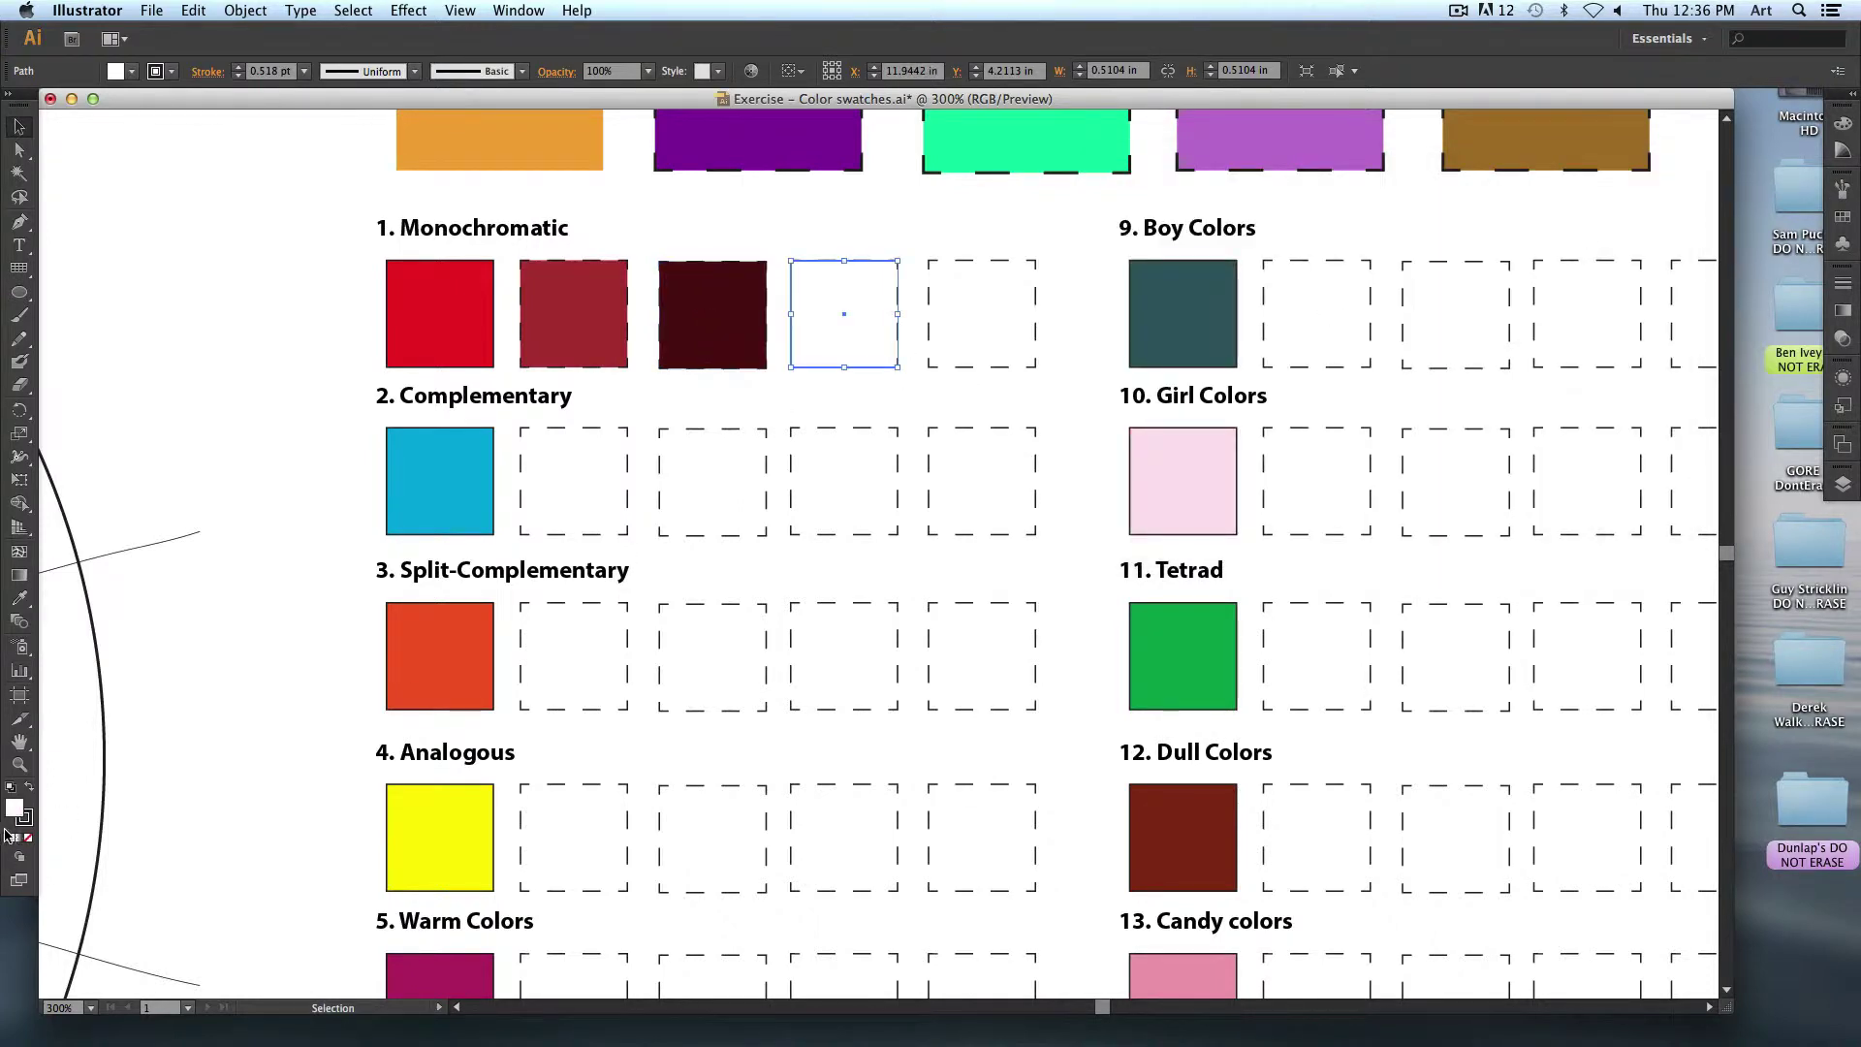
double_click(14, 811)
click(1238, 222)
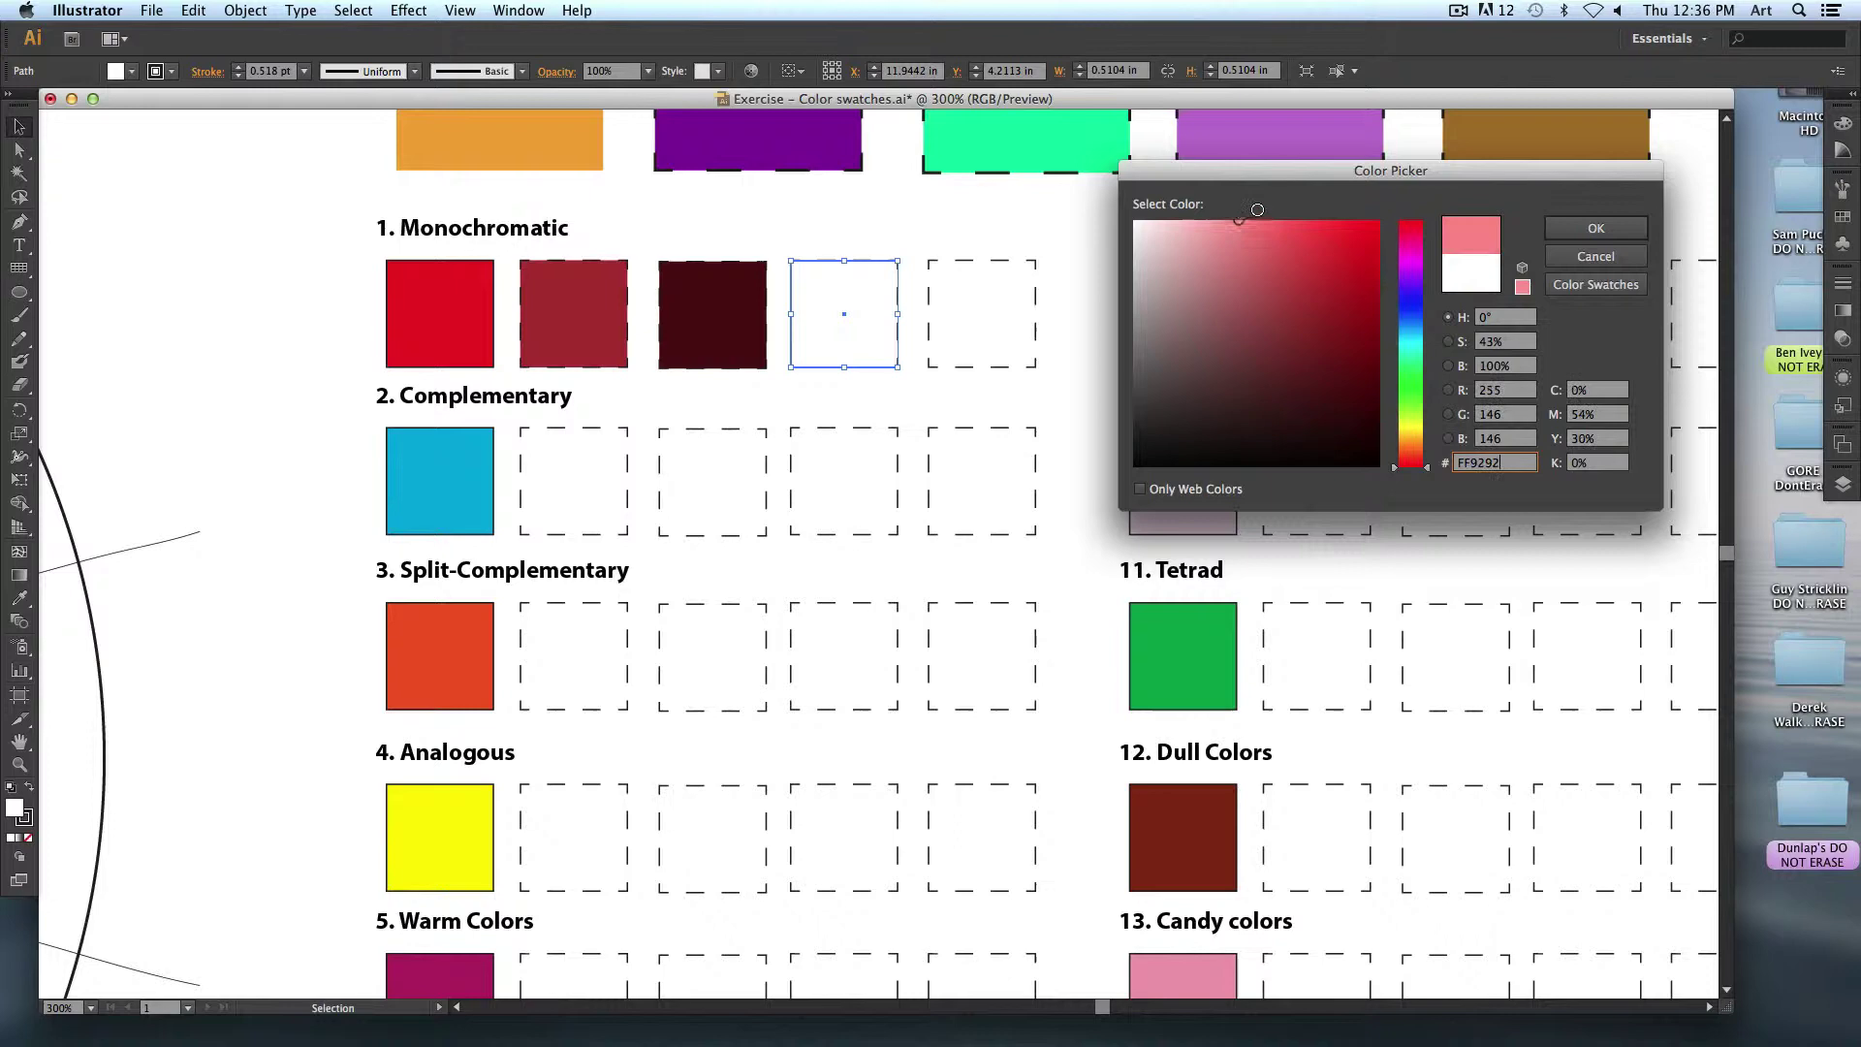
click(1599, 229)
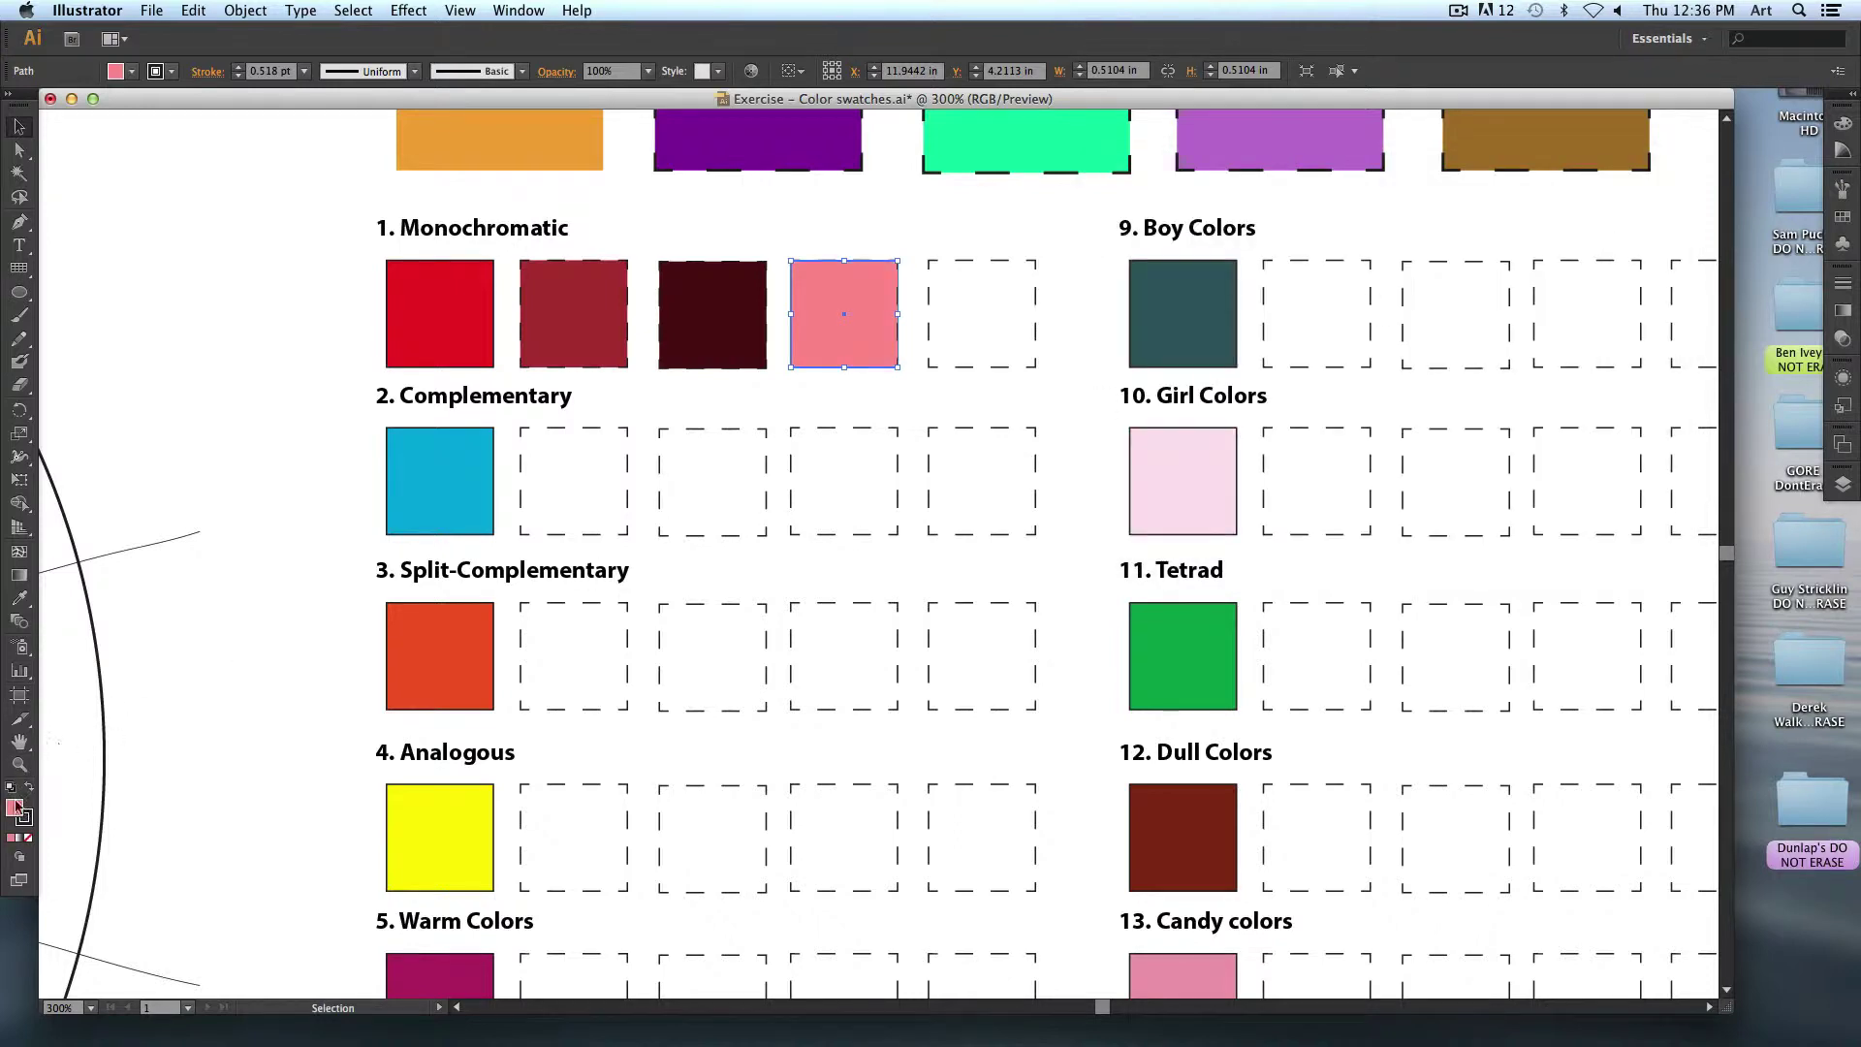
double_click(14, 807)
click(1192, 239)
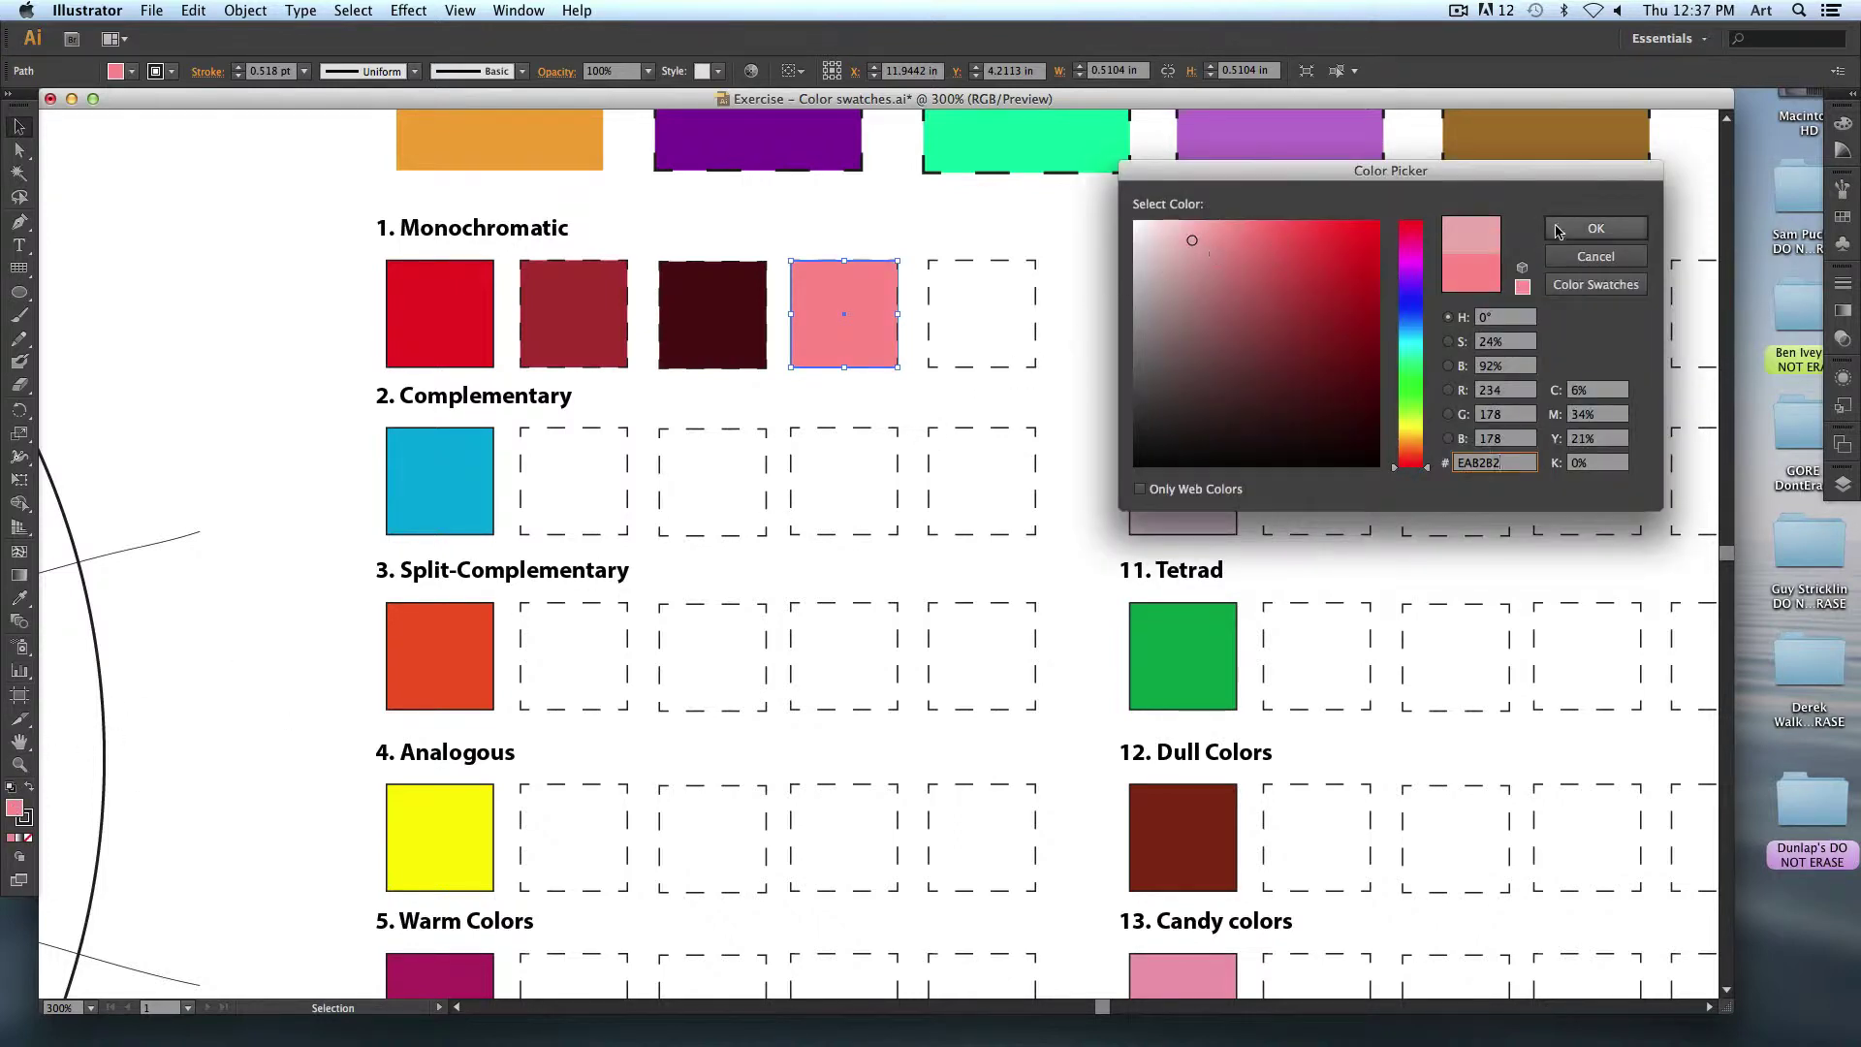
click(1600, 255)
Fill the last Monochromatic box dusty rose, then deselect the row.
click(996, 301)
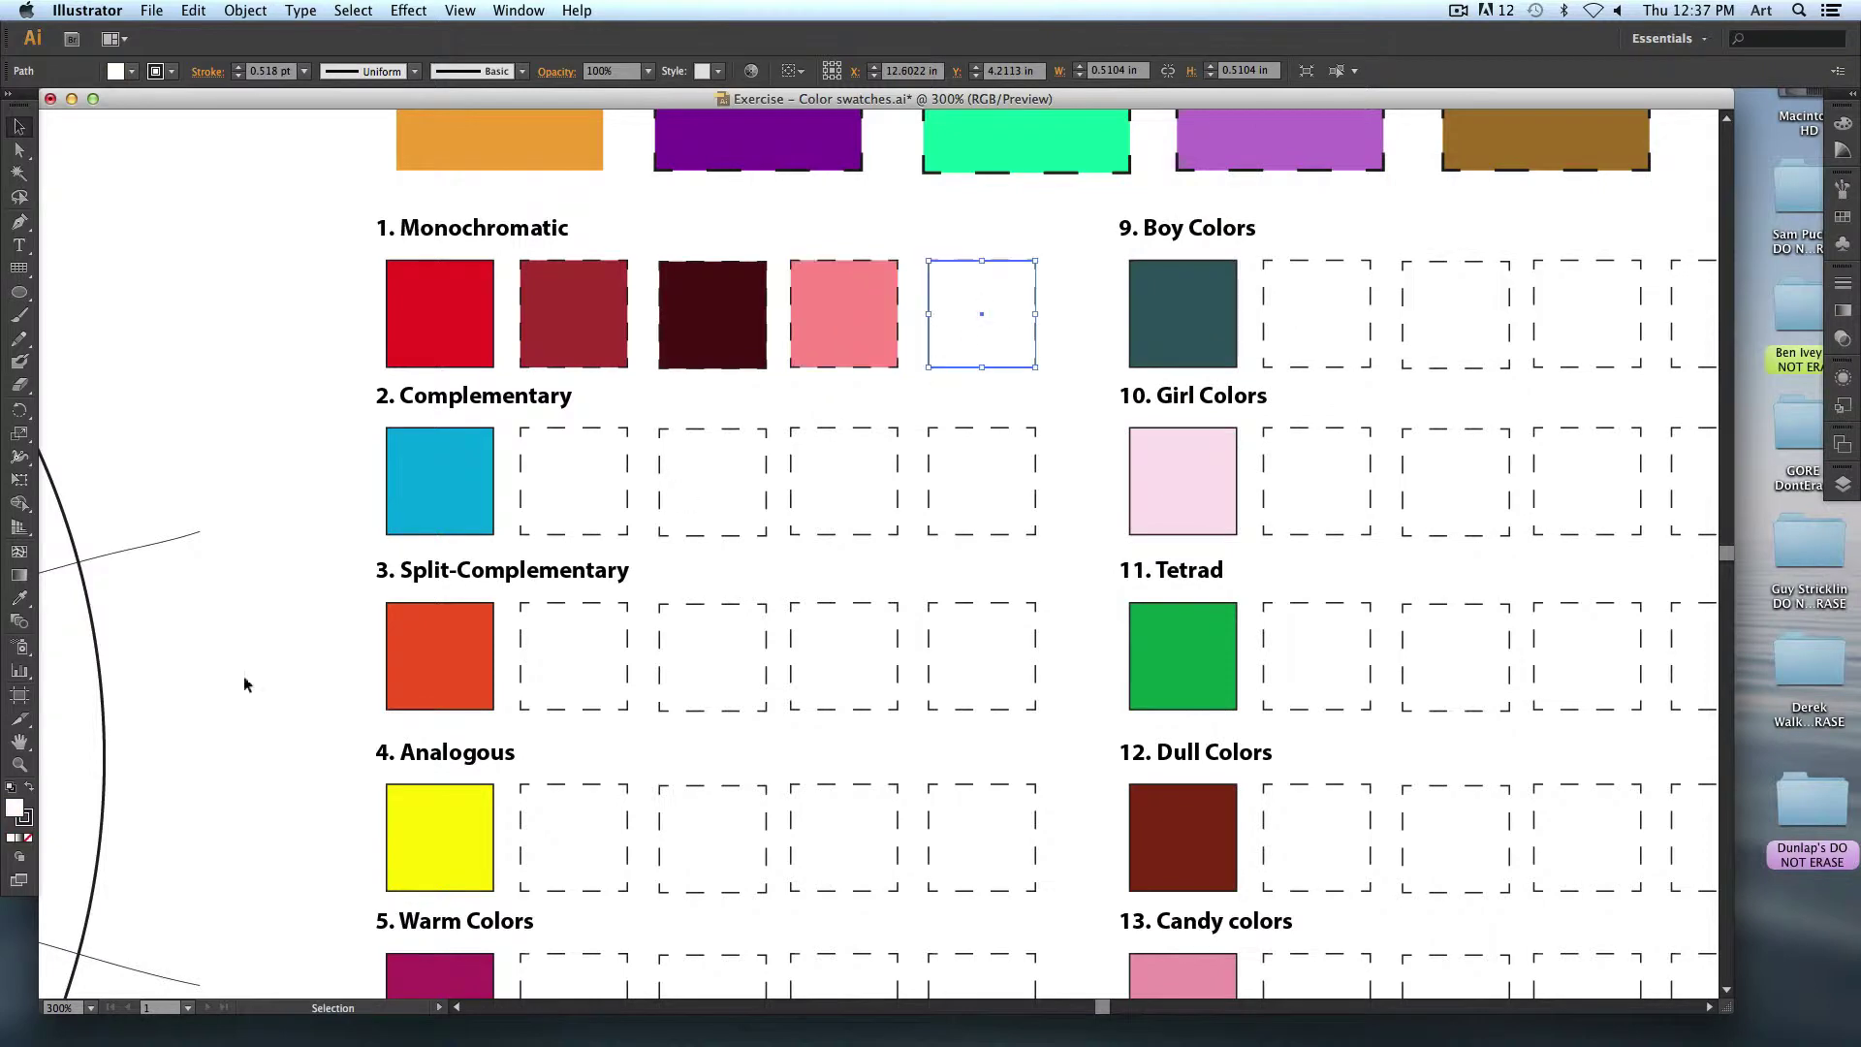
double_click(18, 820)
drag(1196, 258, 1182, 260)
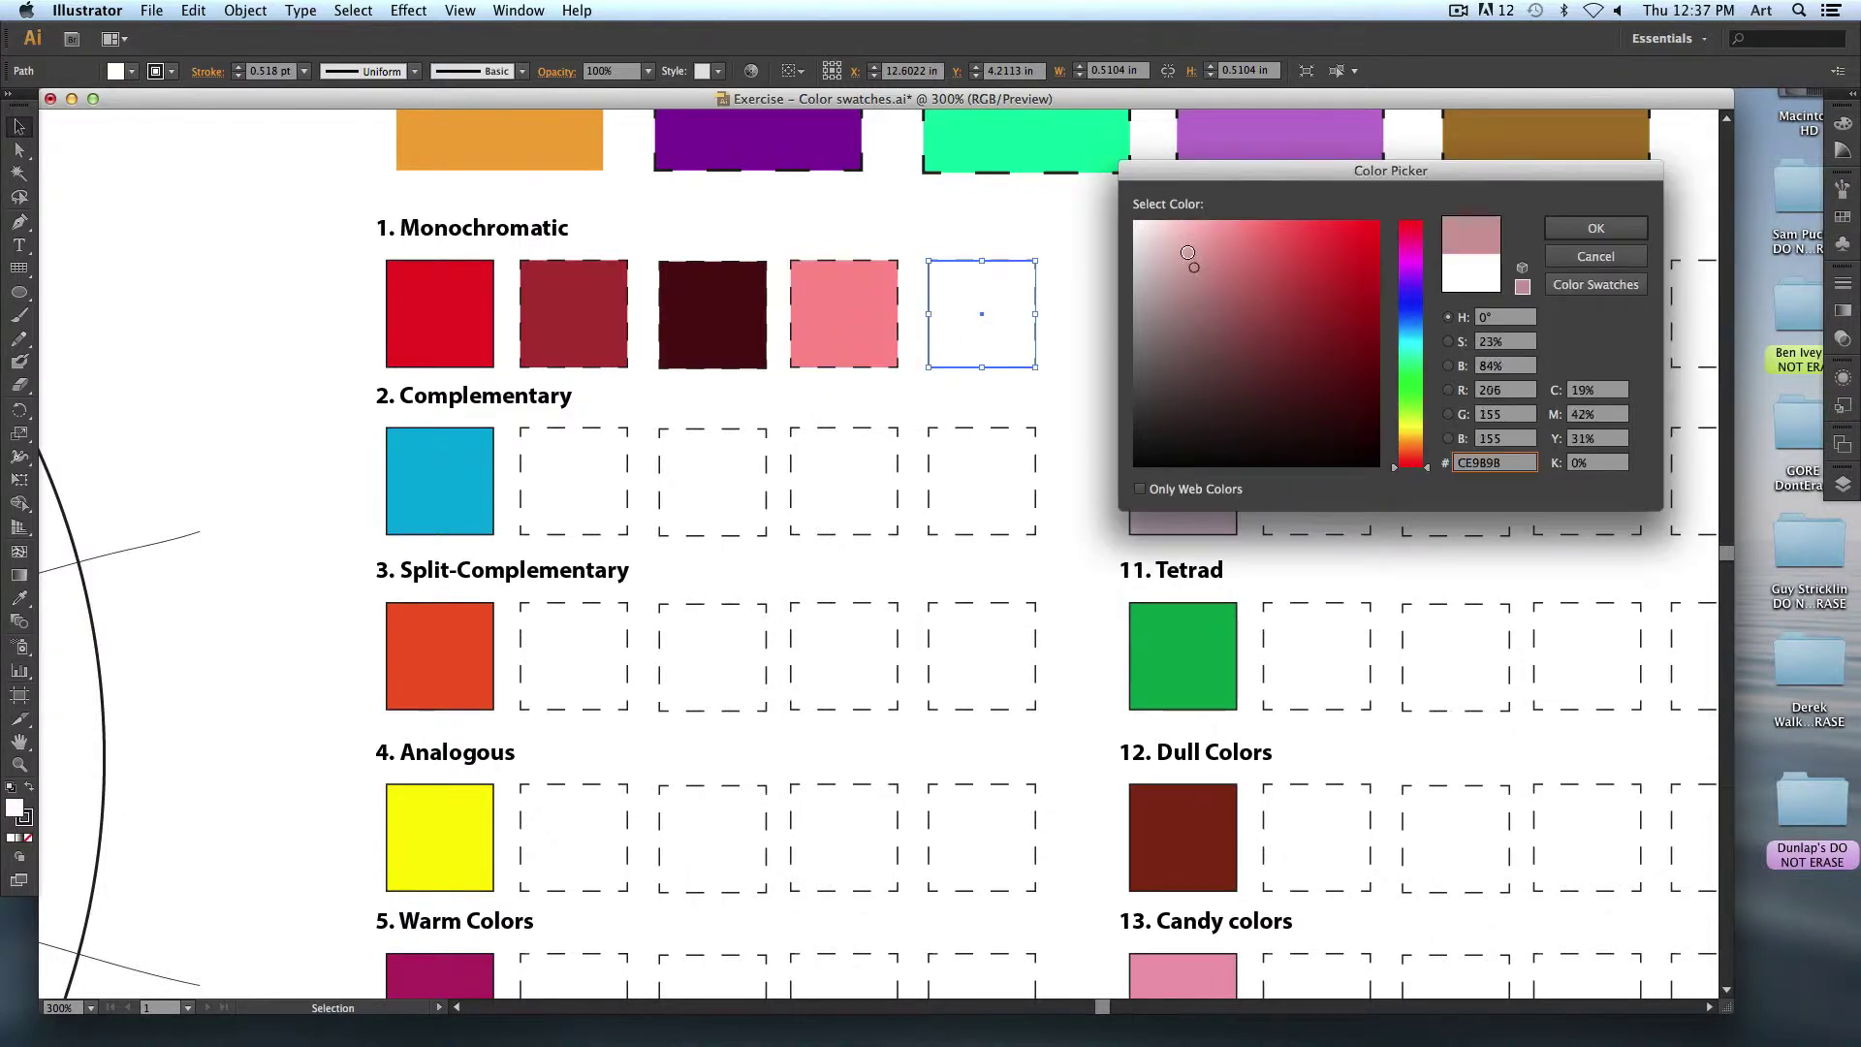
click(1595, 228)
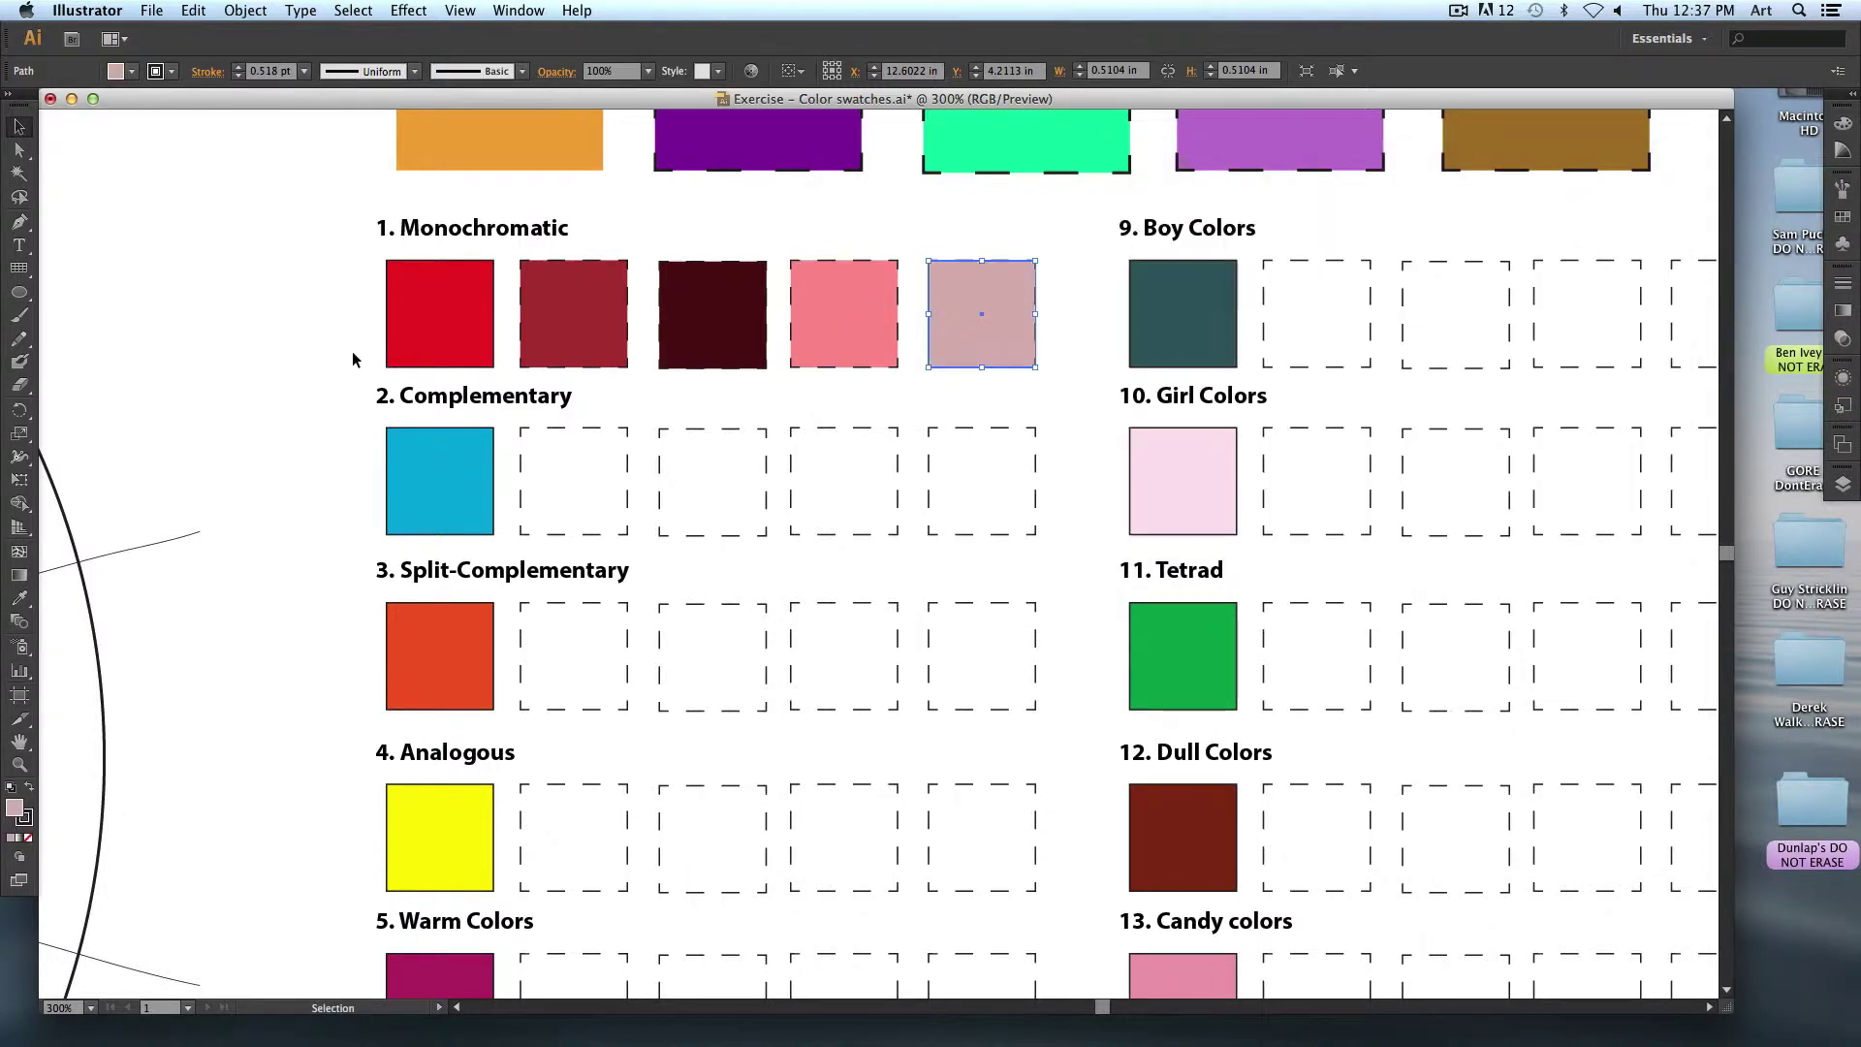
drag(257, 297, 1045, 332)
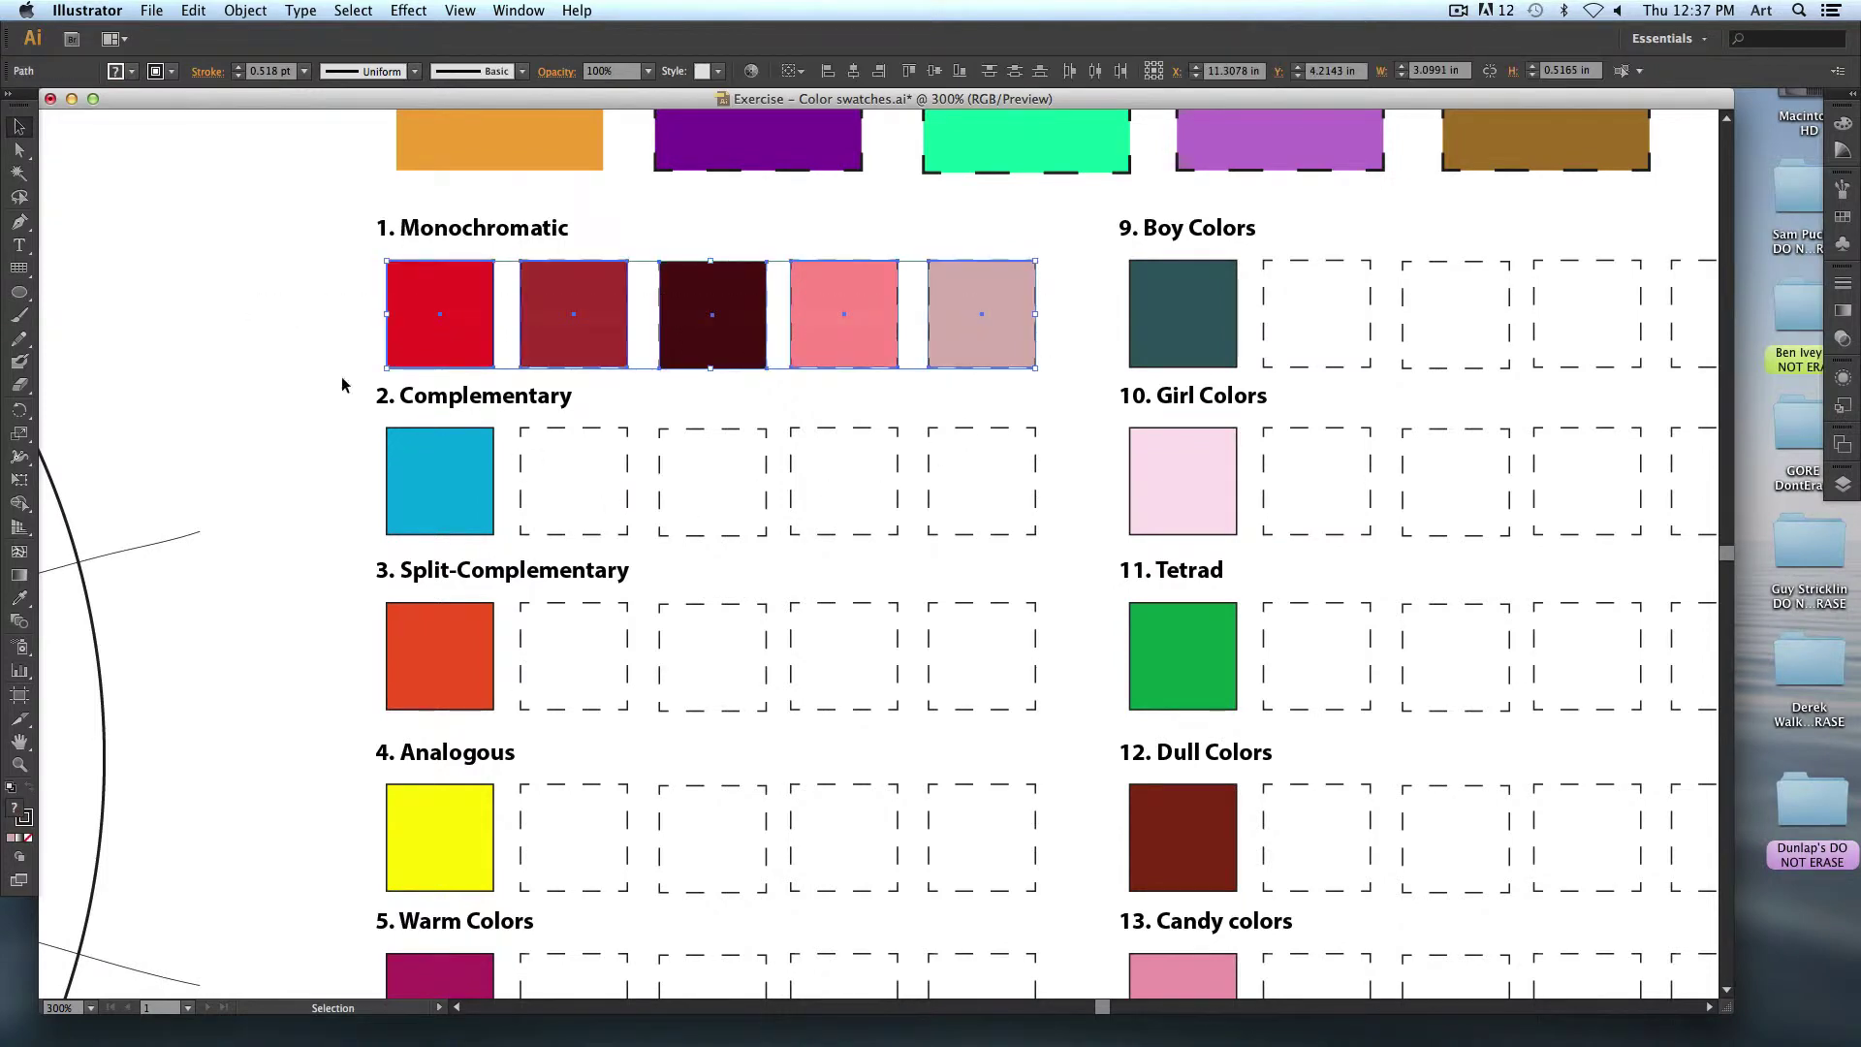
click(291, 371)
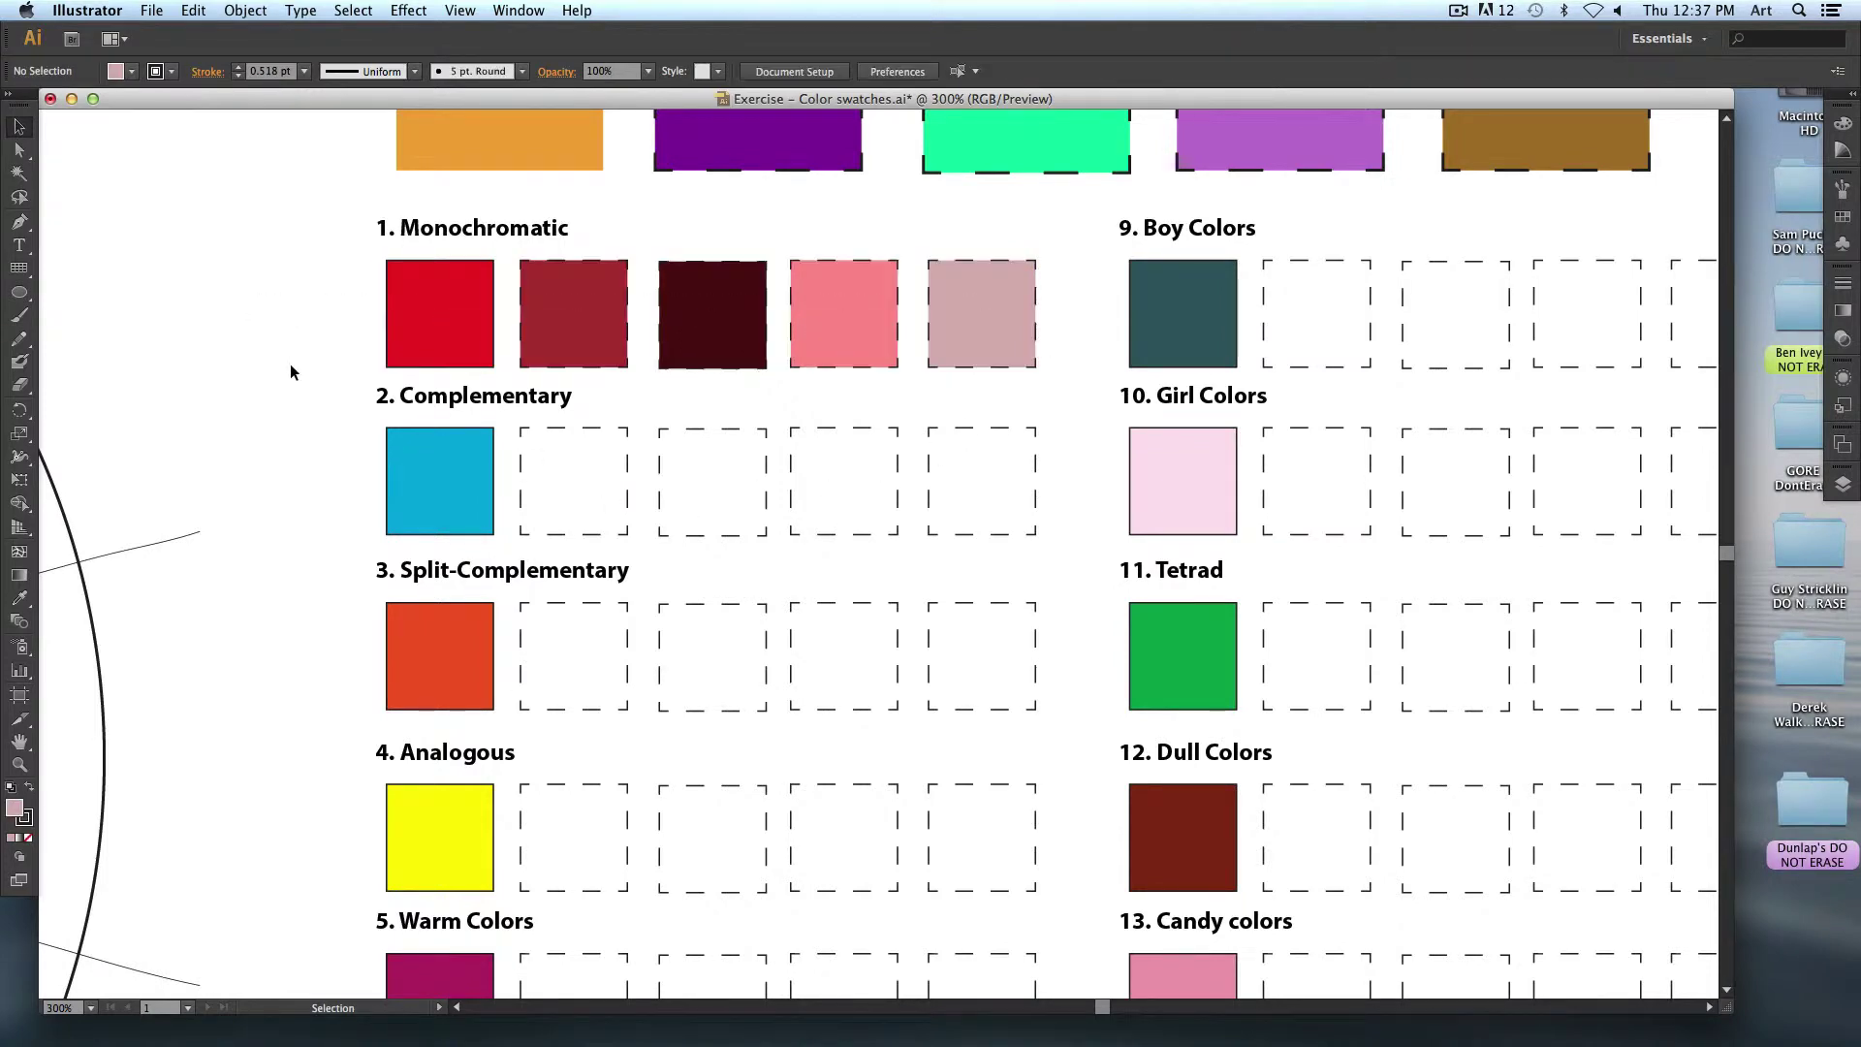
click(416, 439)
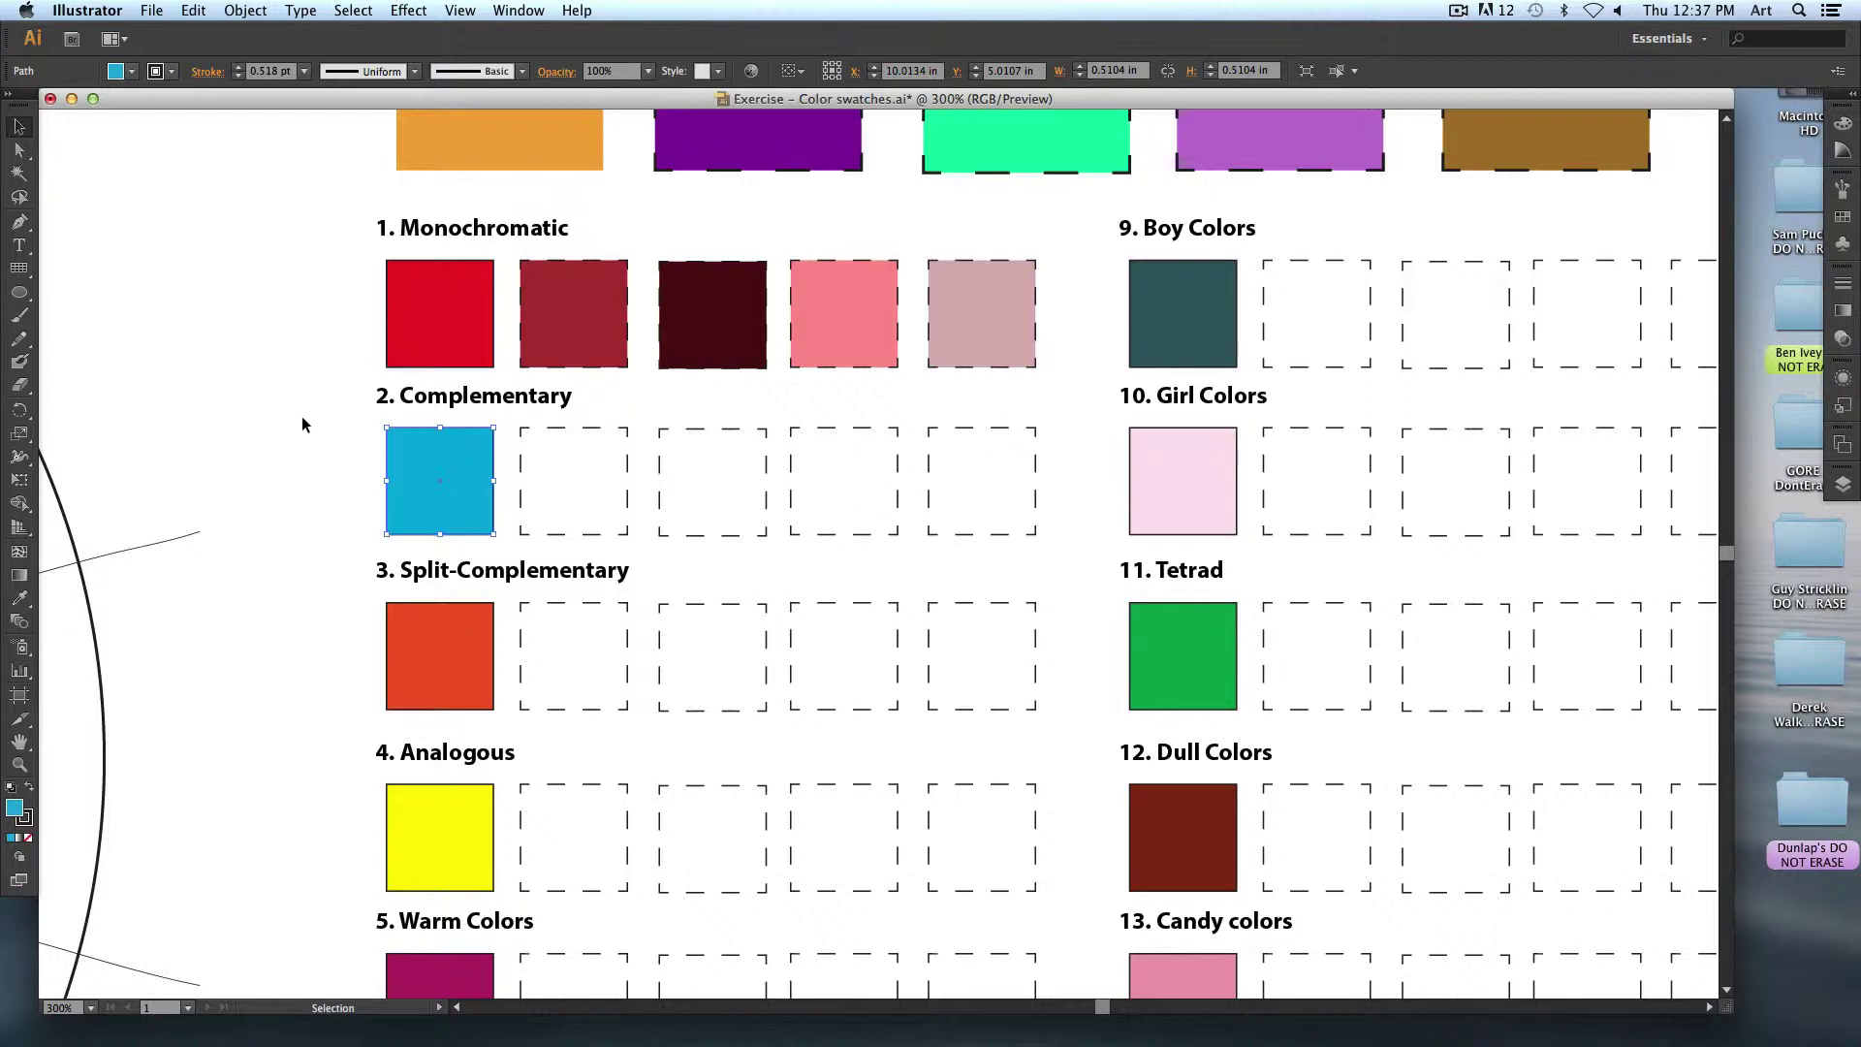
click(351, 537)
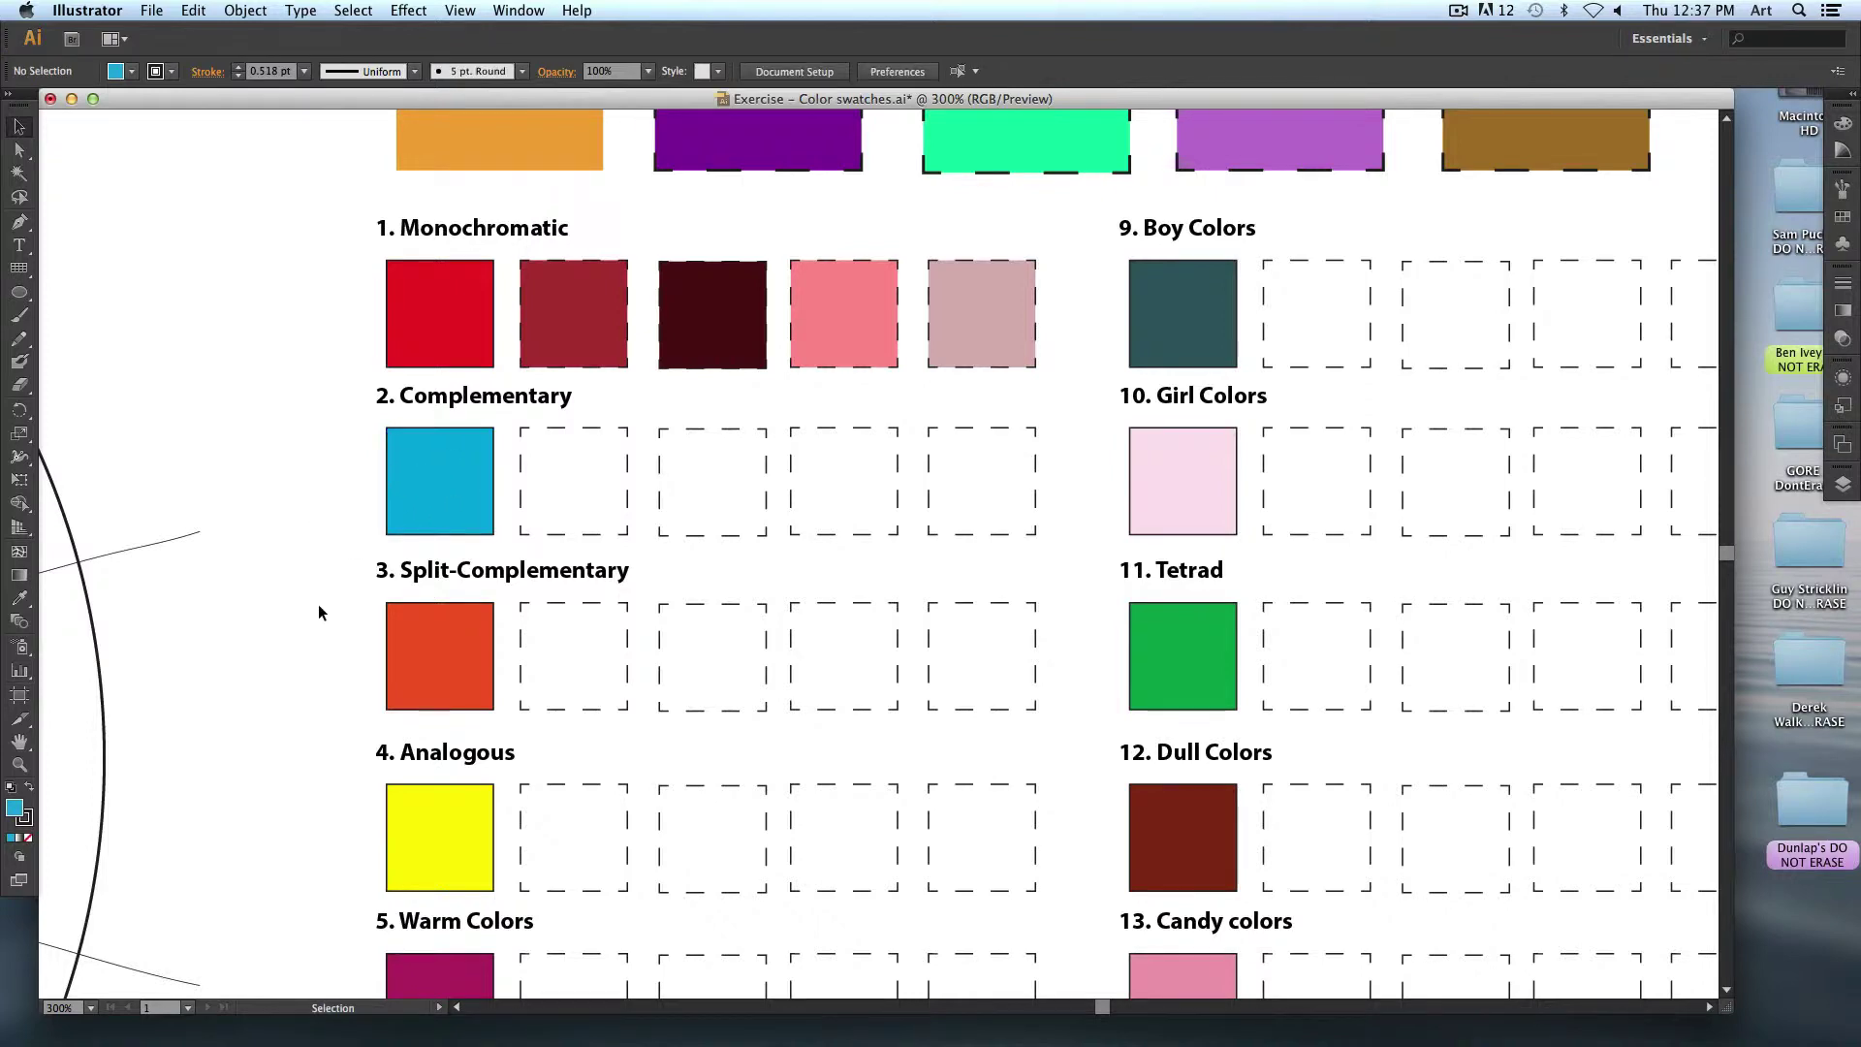
scroll(316, 403, down, 3)
scroll(391, 407, down, 5)
scroll(391, 593, down, 3)
scroll(390, 520, down, 3)
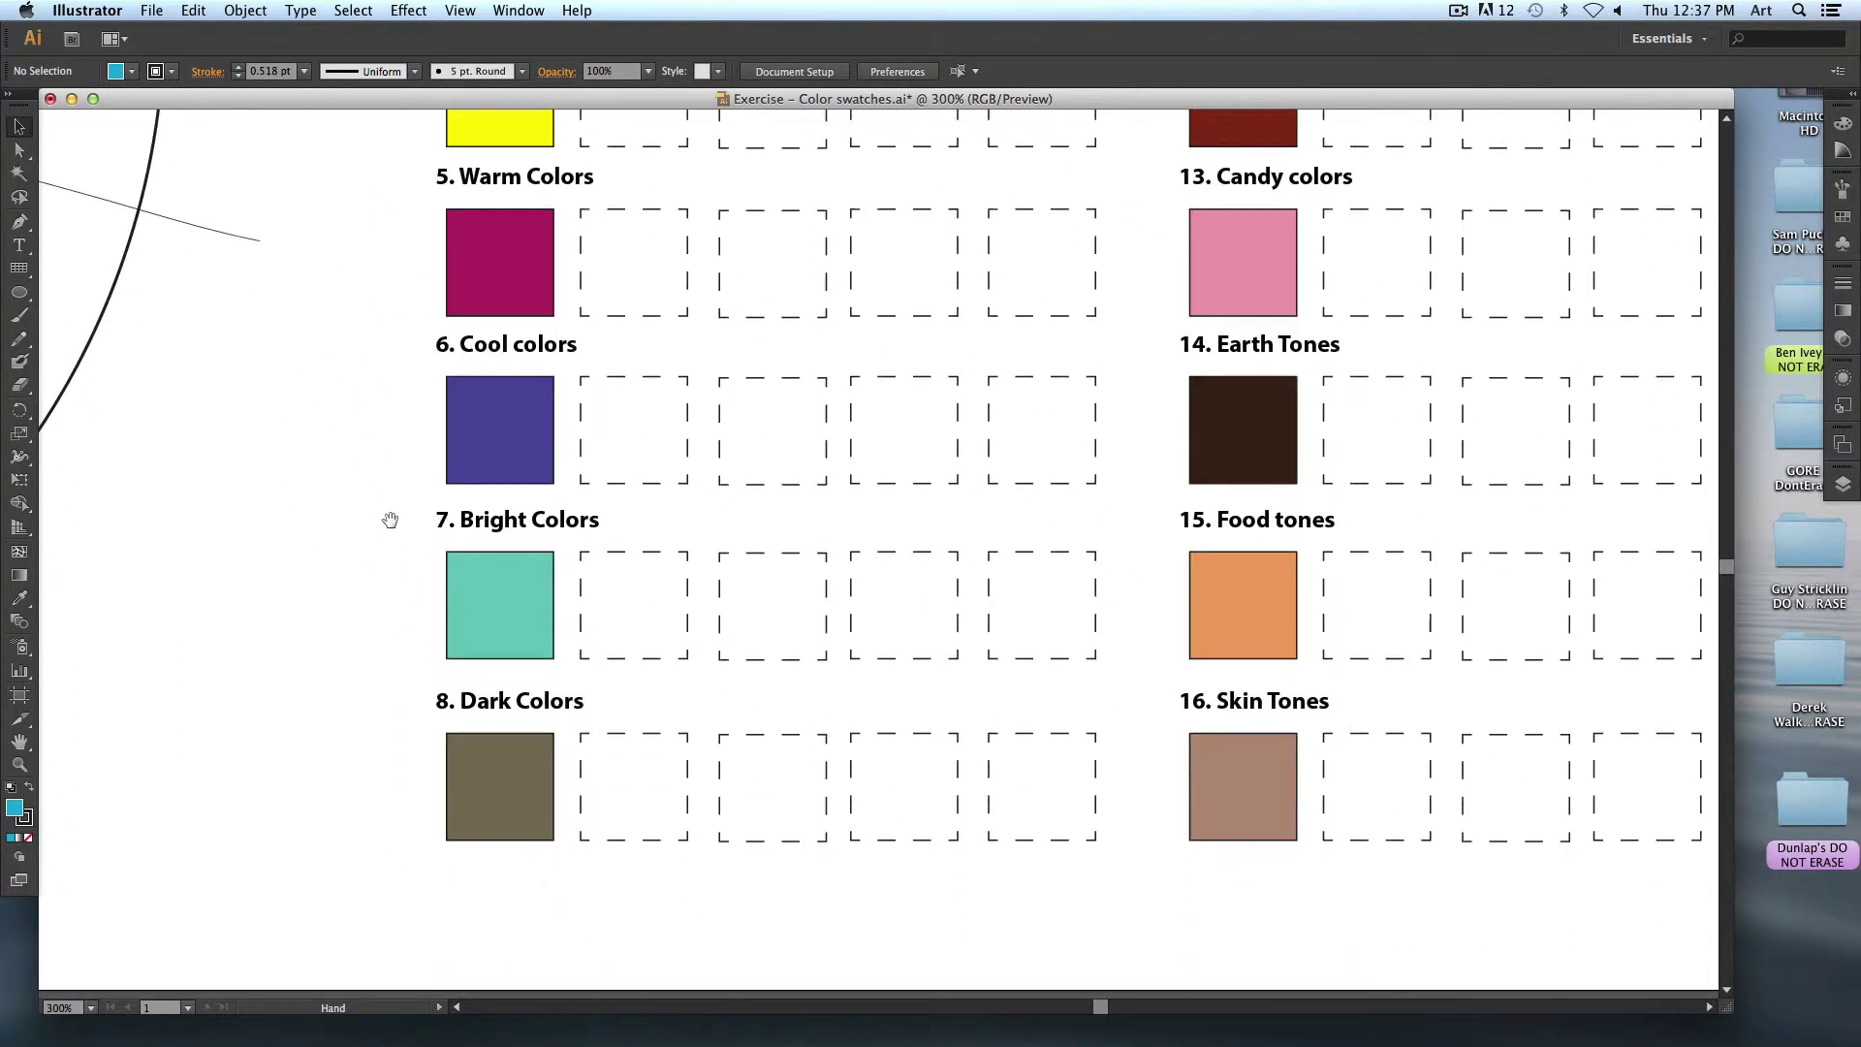
scroll(389, 521, up, 3)
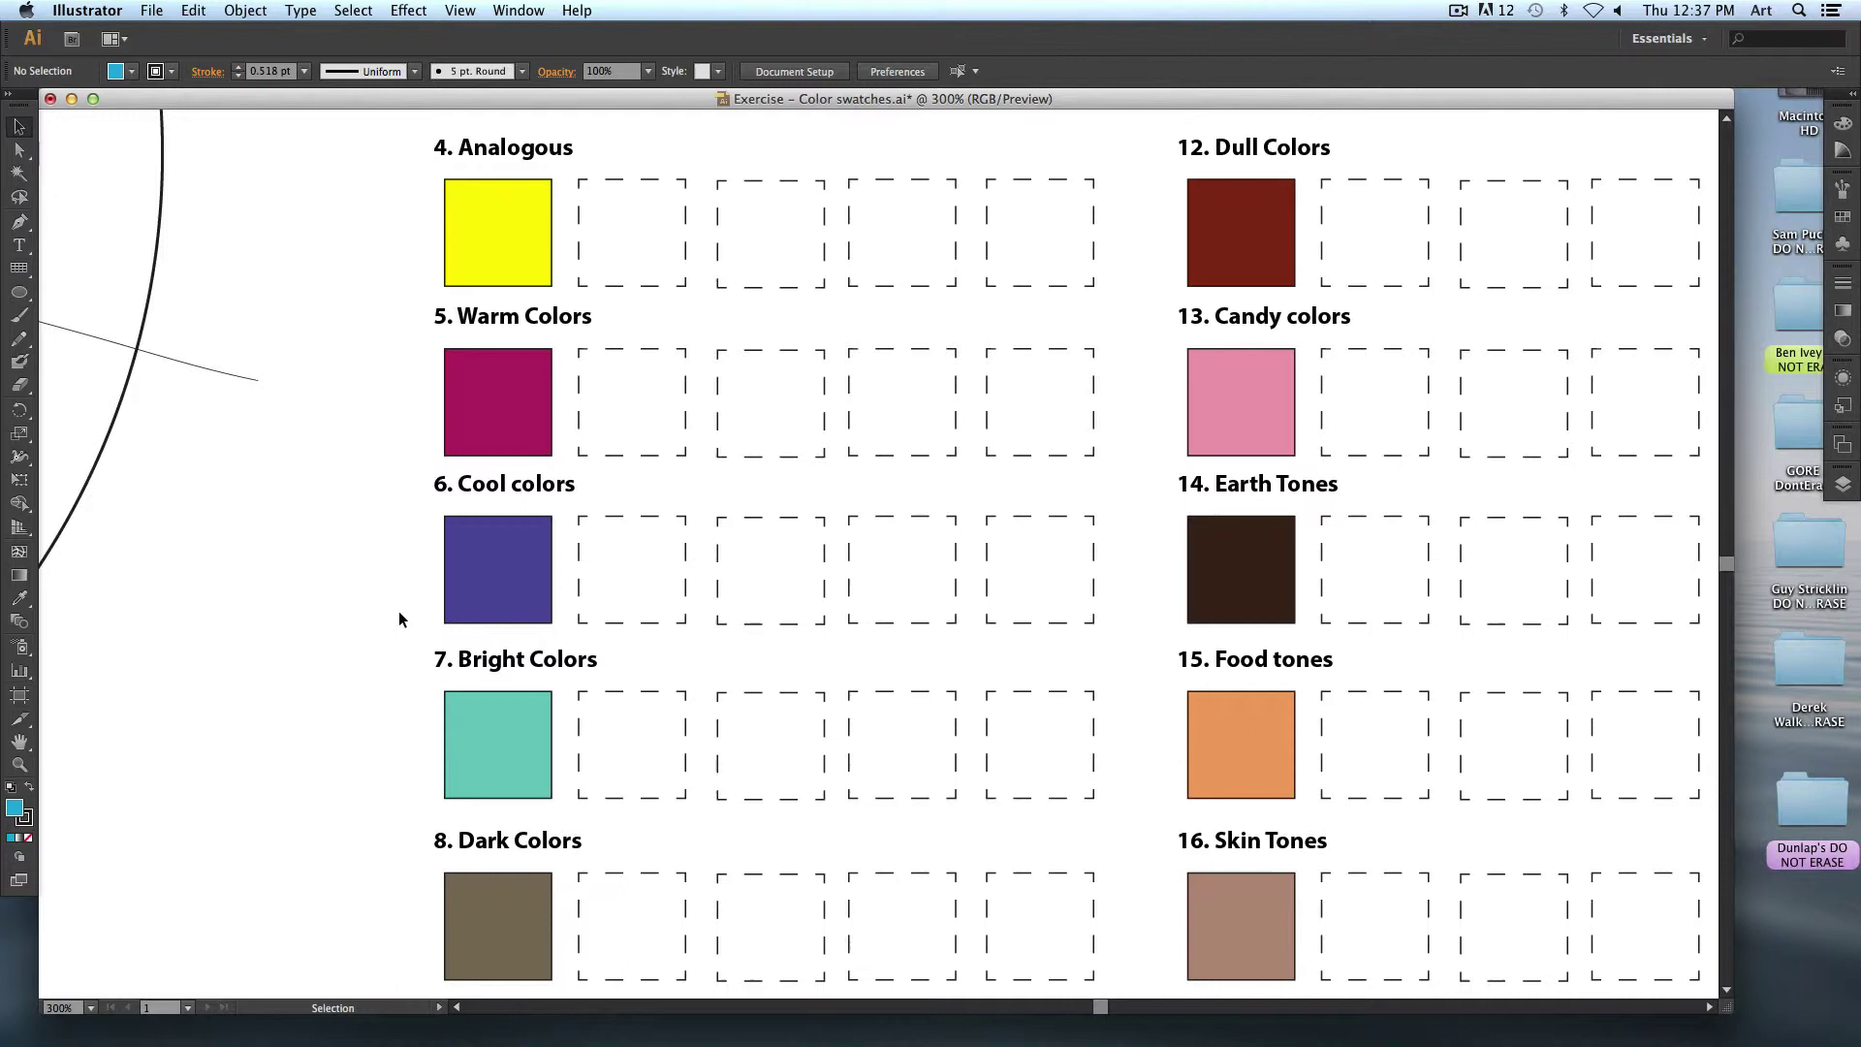
scroll(756, 310, up, 7)
scroll(756, 311, right, 6)
scroll(714, 373, up, 5)
scroll(714, 373, right, 4)
scroll(569, 540, up, 2)
scroll(569, 540, right, 3)
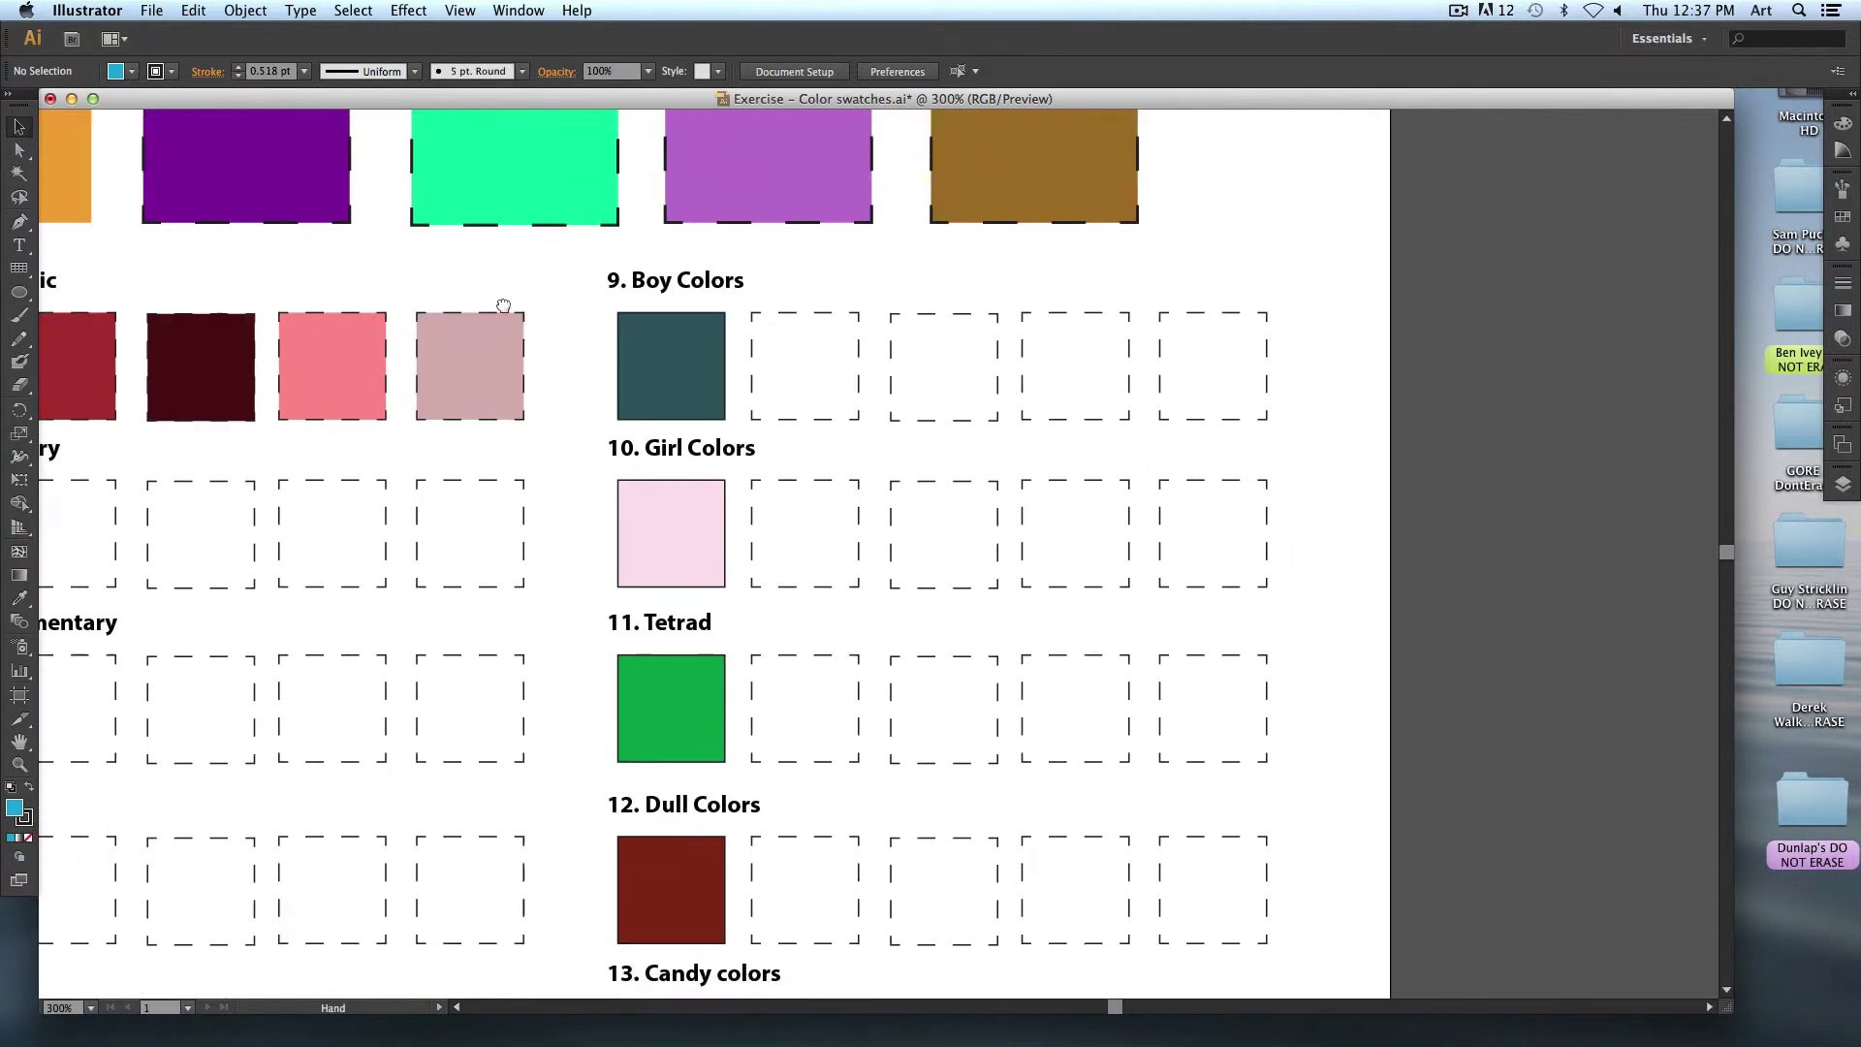
scroll(543, 306, down, 2)
scroll(543, 306, right, 2)
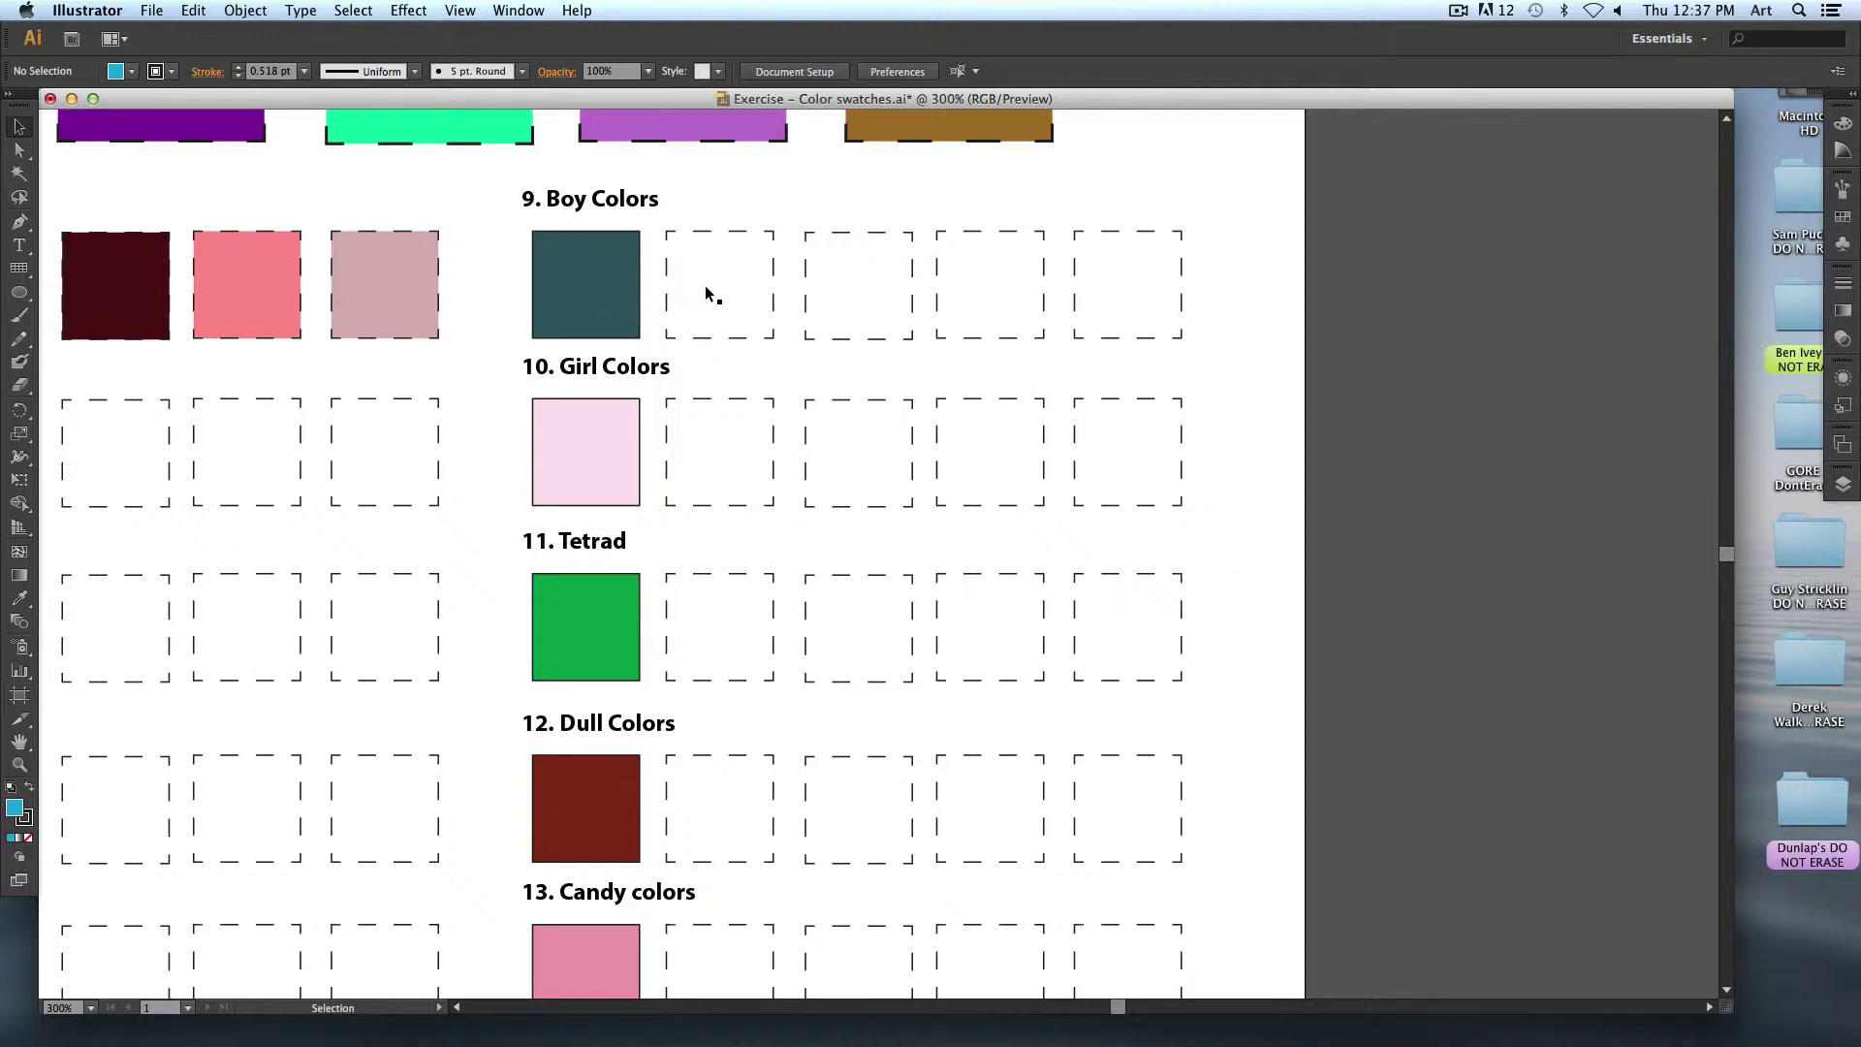
scroll(563, 409, down, 1)
scroll(563, 409, right, 1)
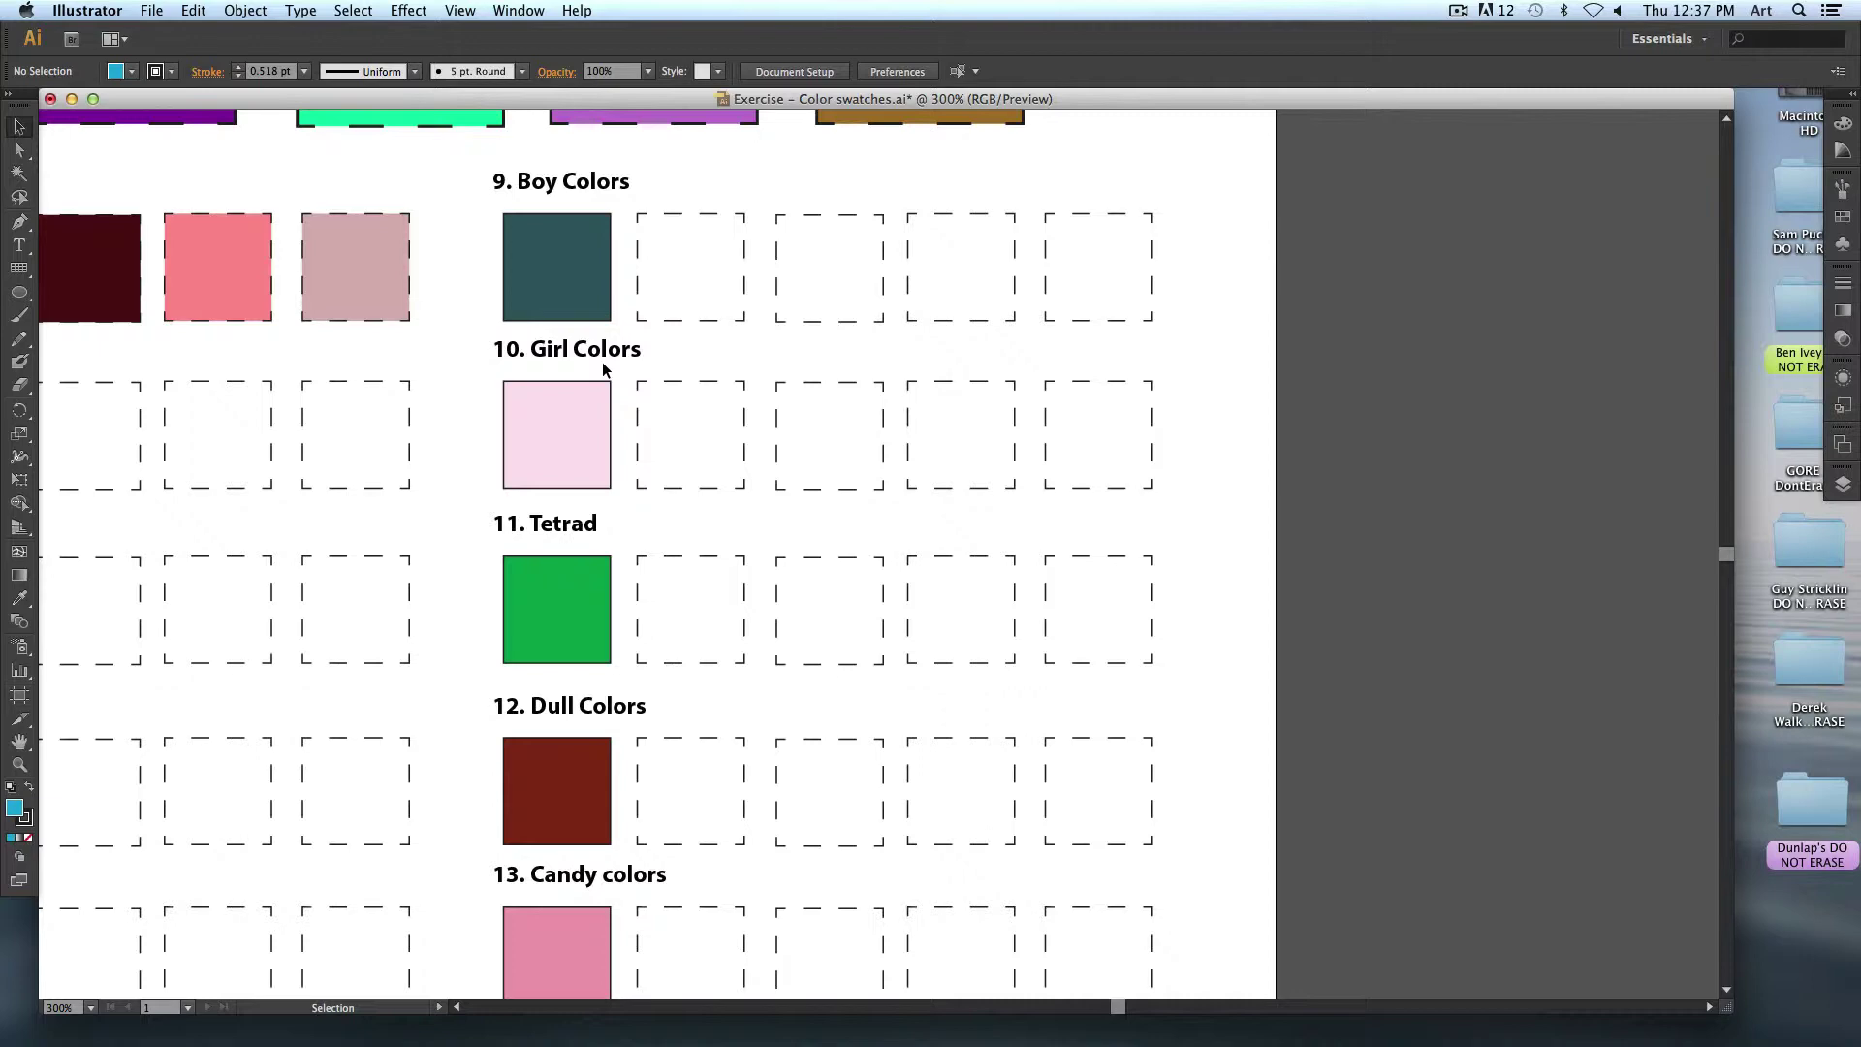
scroll(602, 362, down, 4)
scroll(602, 349, down, 4)
scroll(603, 329, down, 3)
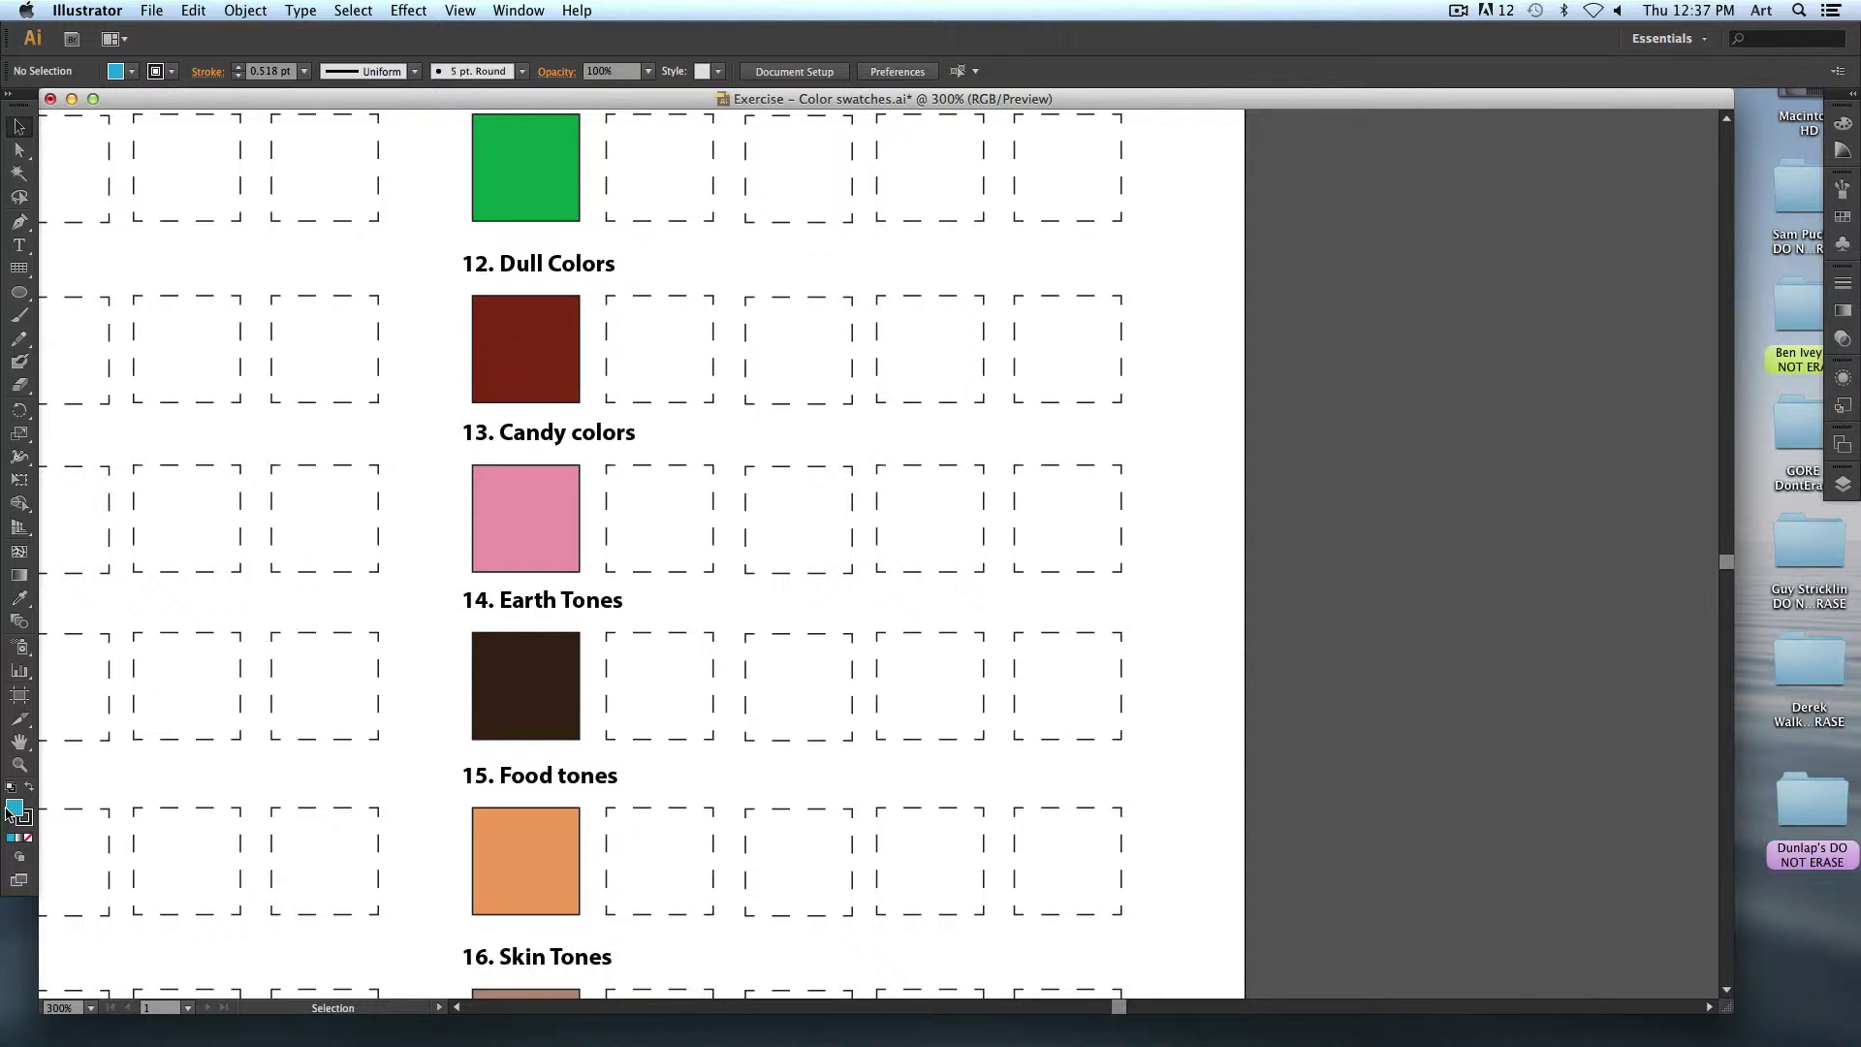
double_click(8, 812)
drag(1272, 344, 1333, 329)
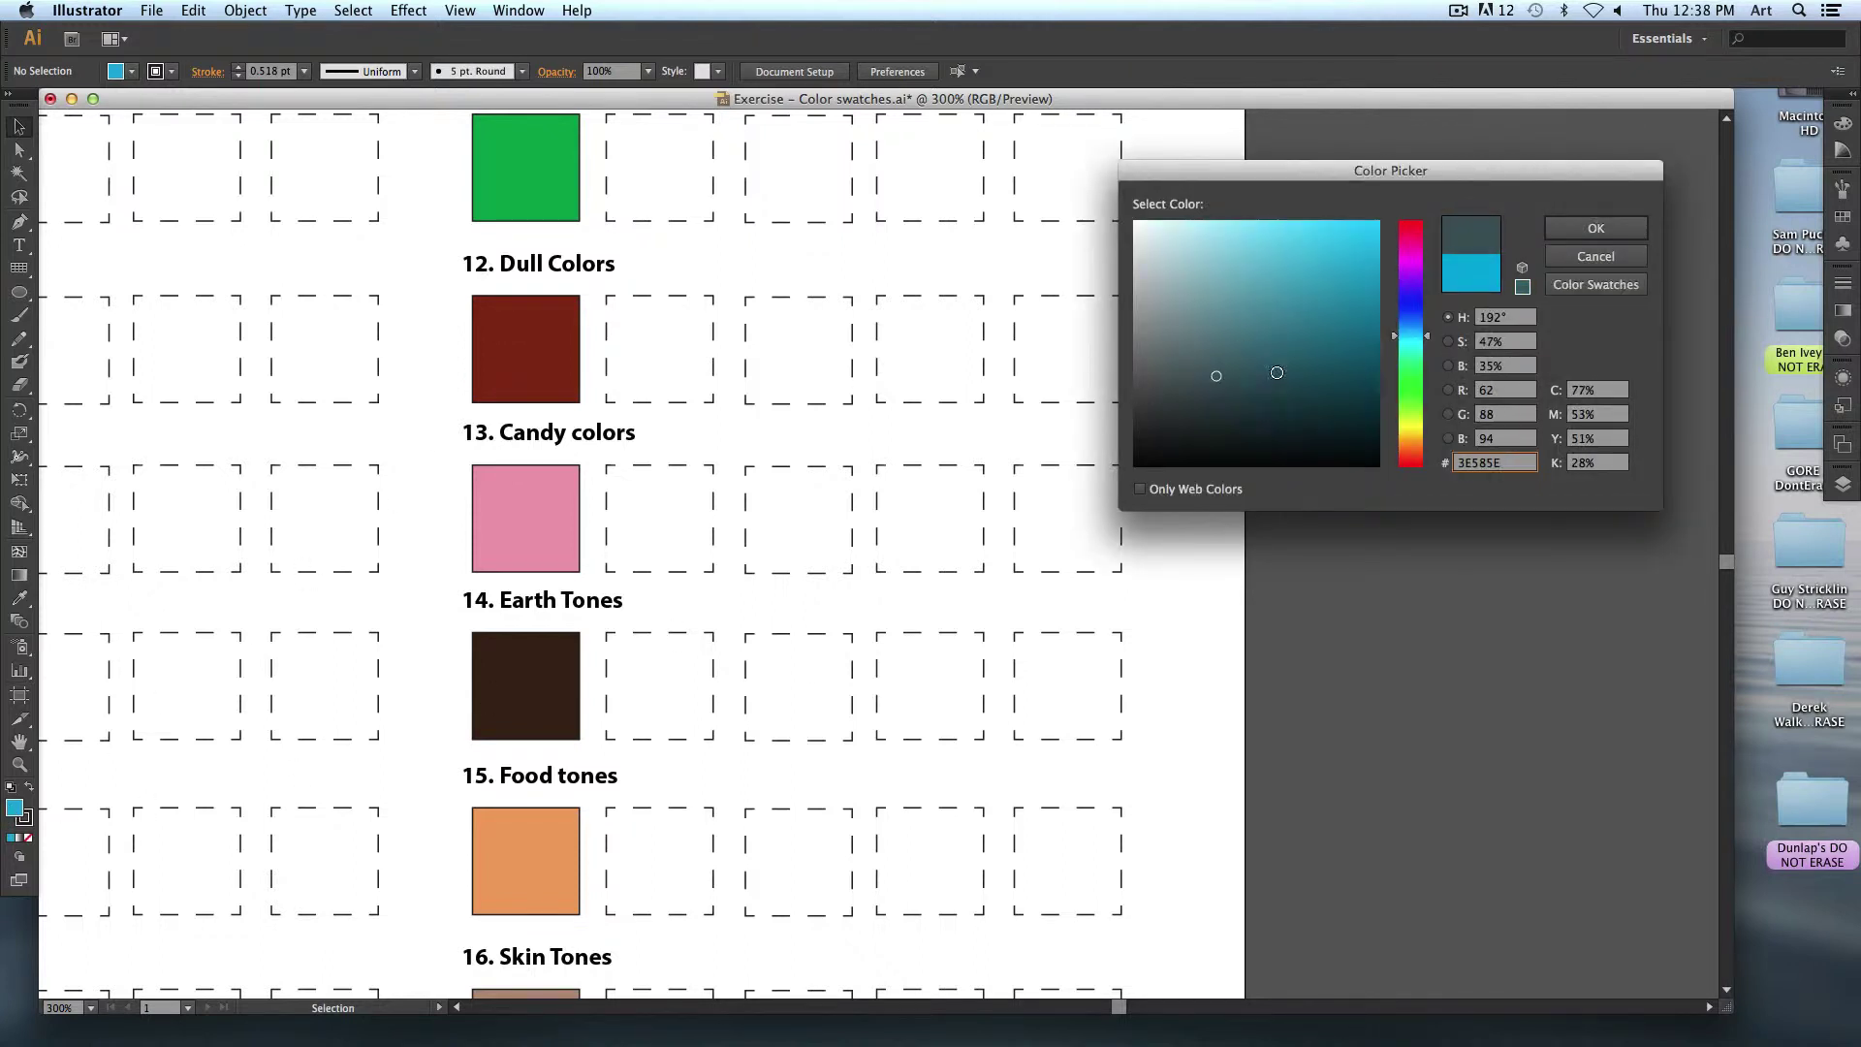
drag(1207, 343, 1202, 324)
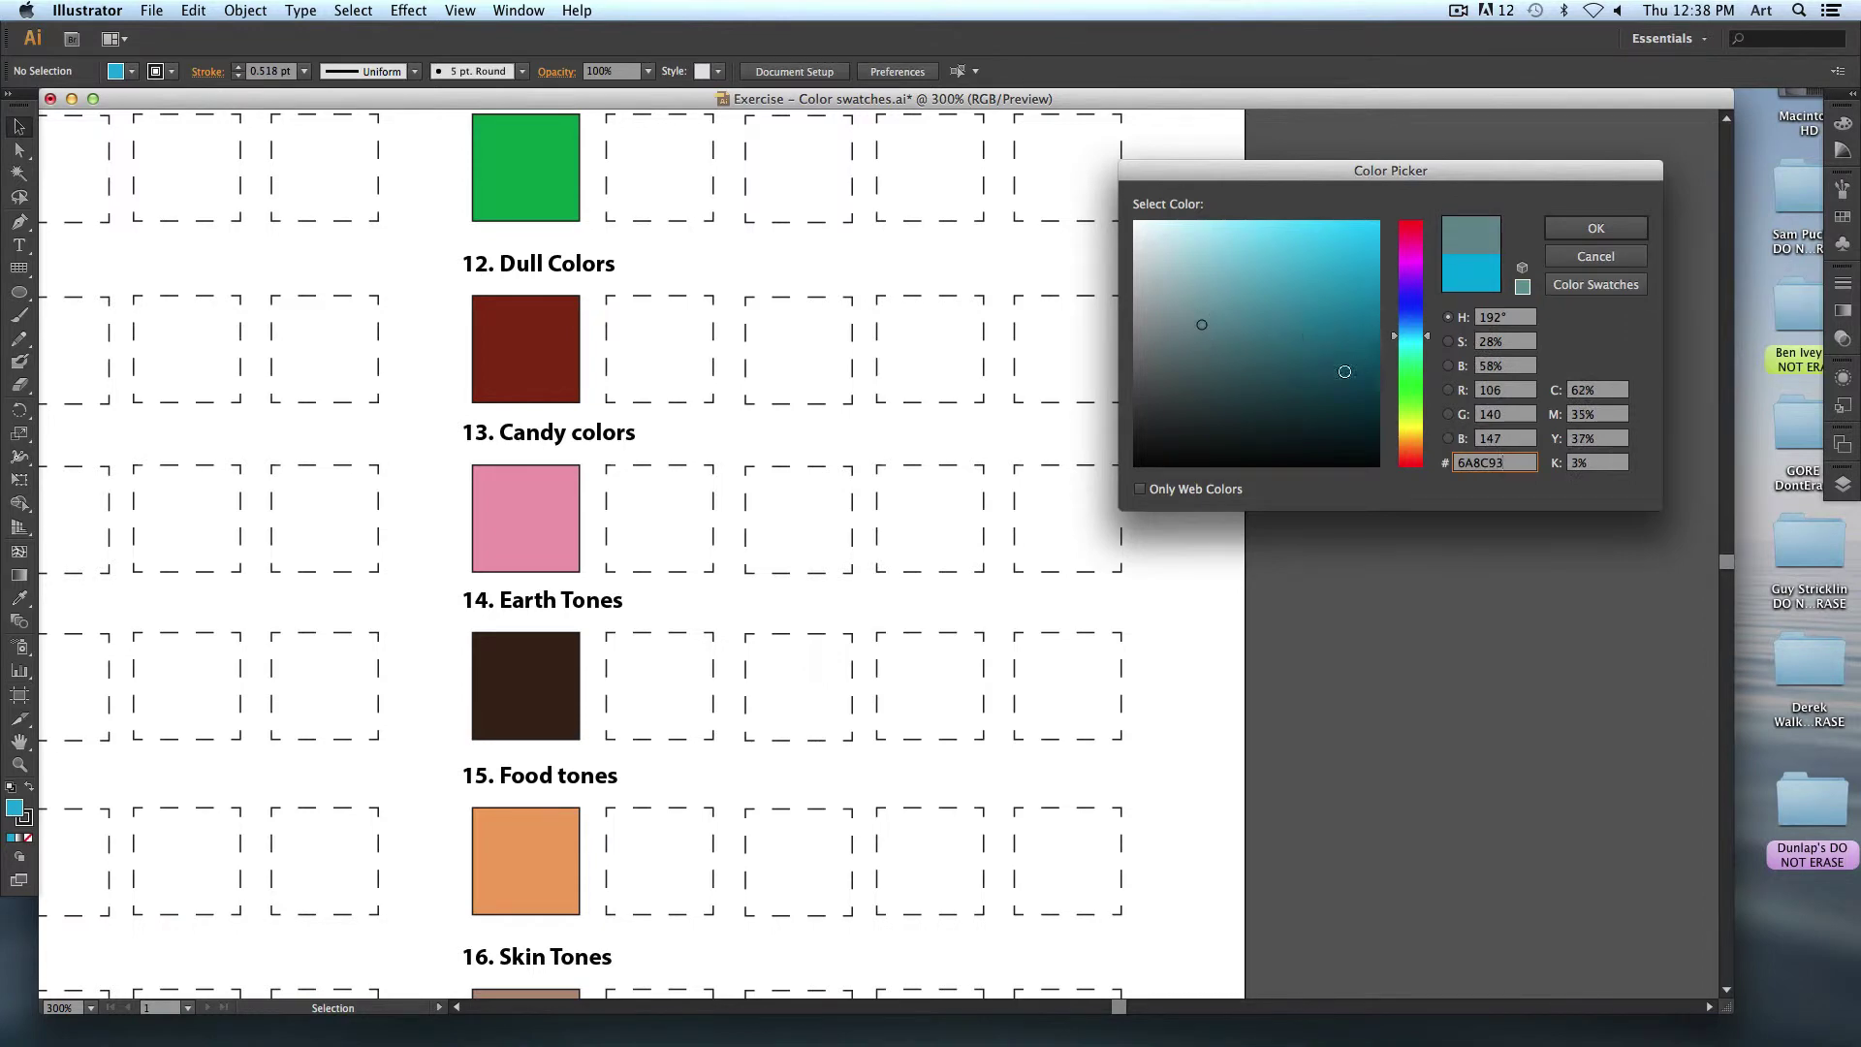
click(1584, 257)
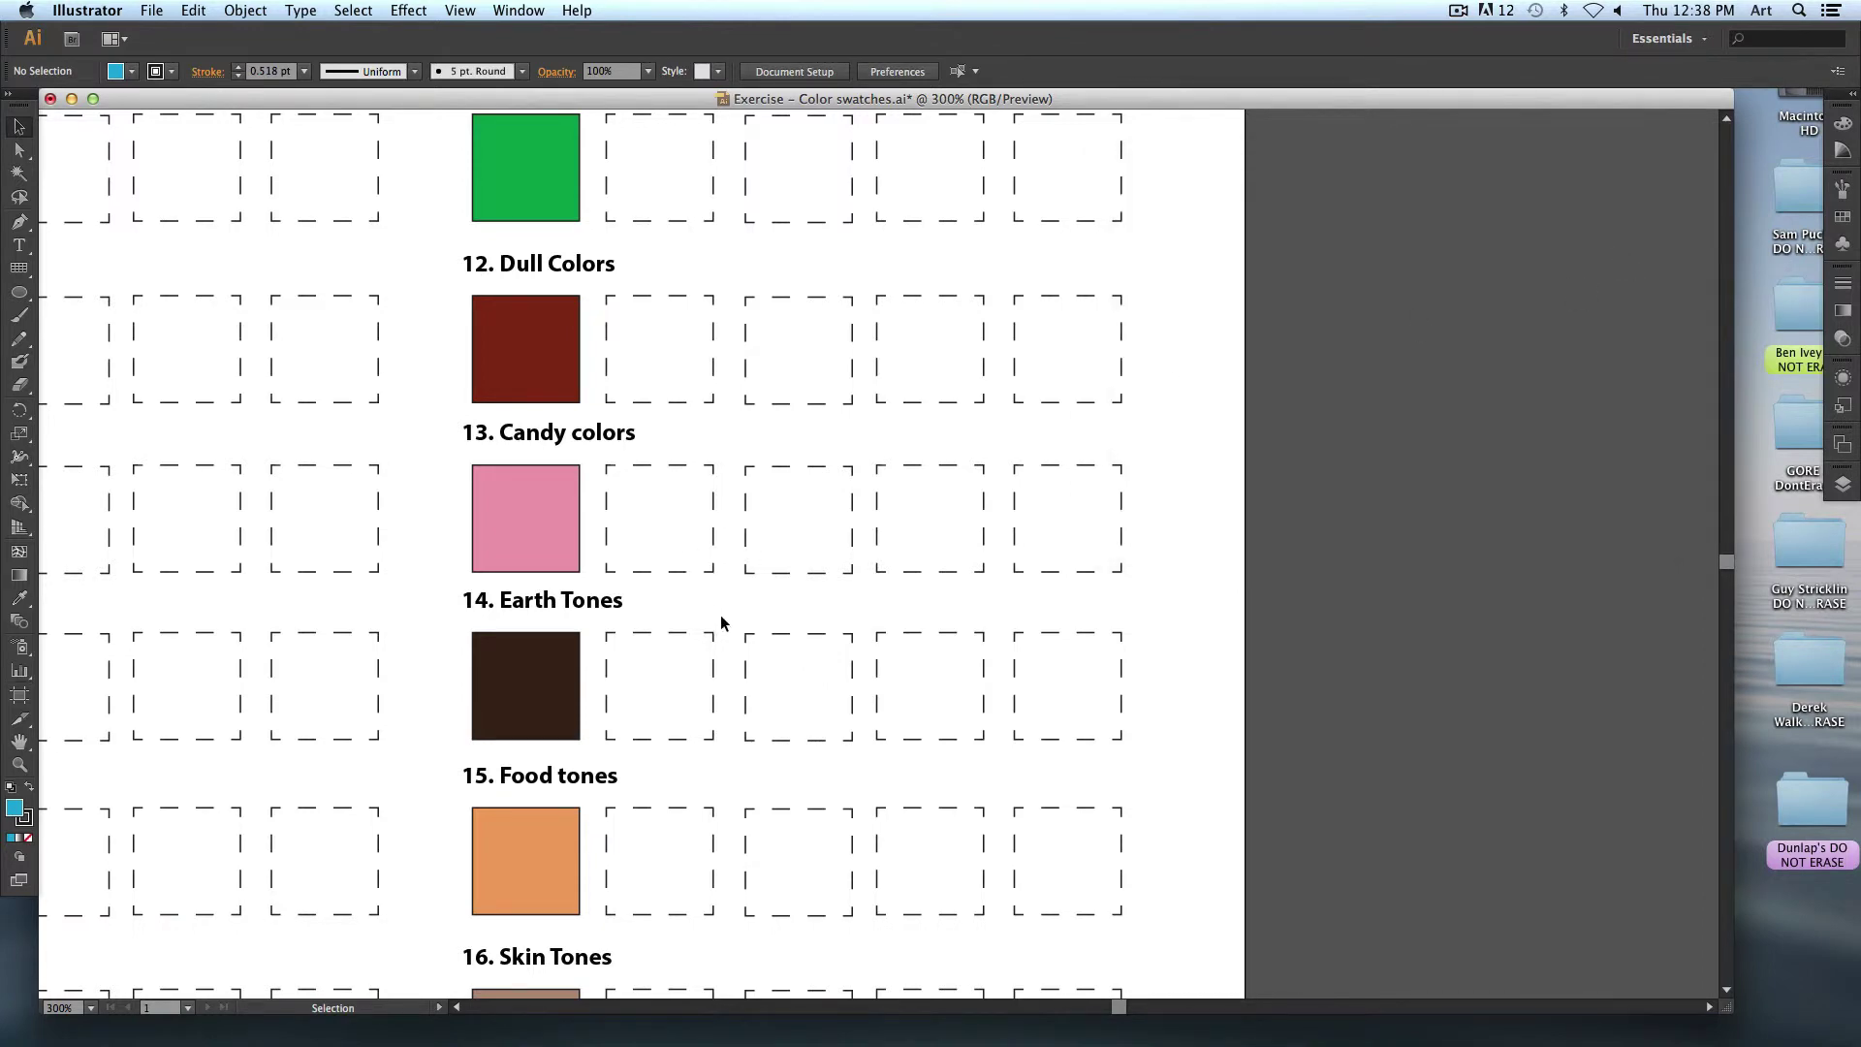
scroll(686, 532, down, 3)
scroll(621, 601, down, 3)
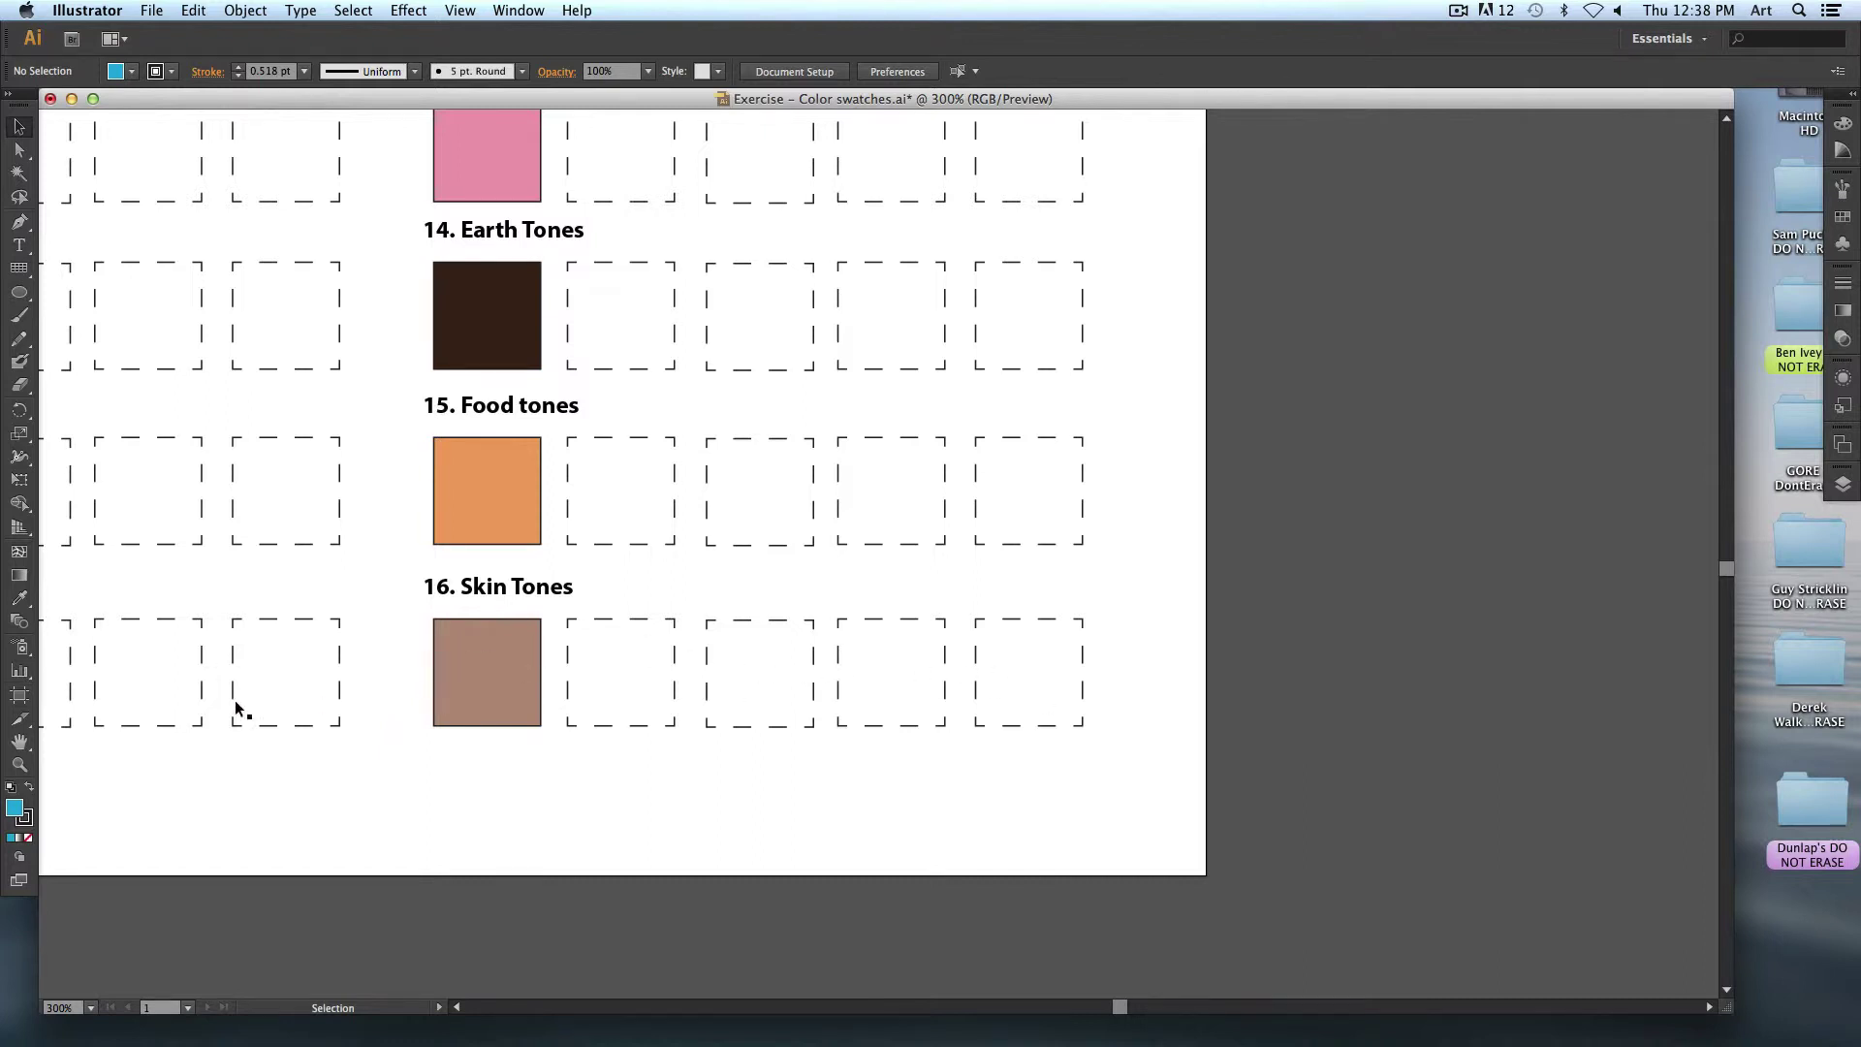
key(super+minus)
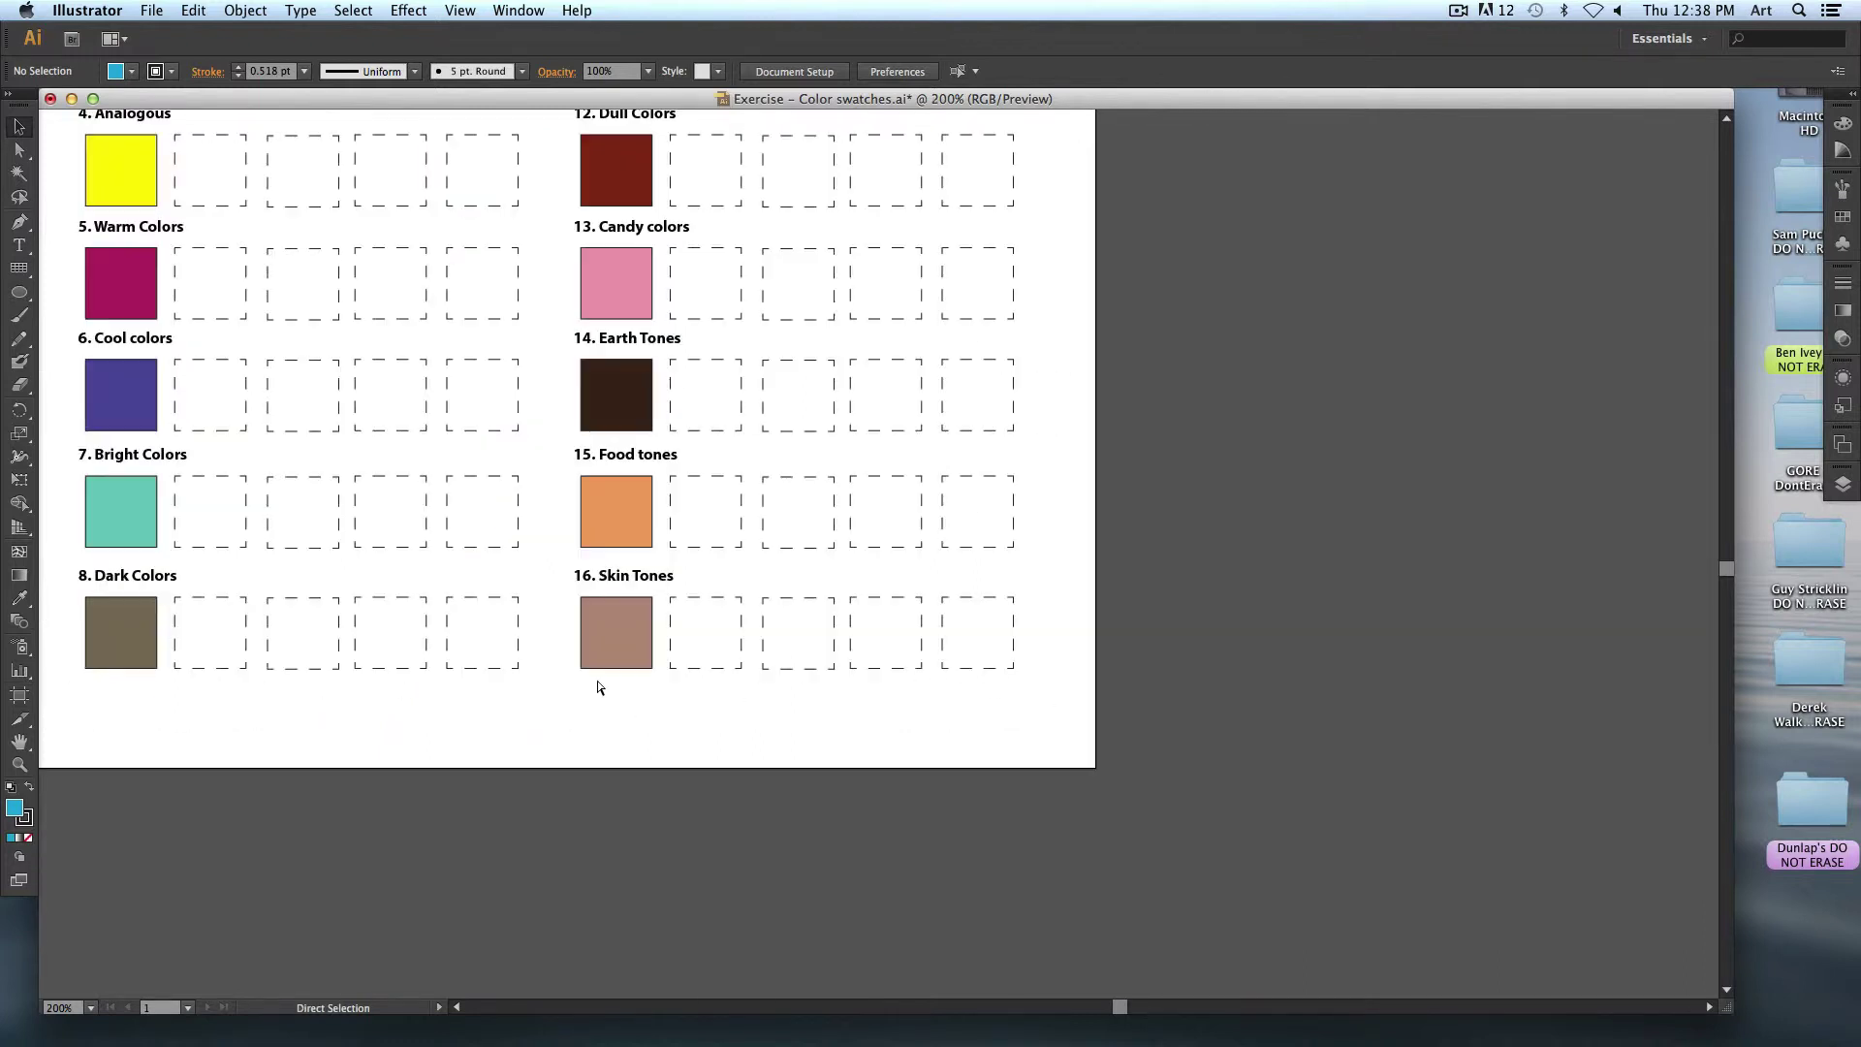
drag(532, 290, 565, 611)
scroll(565, 612, up, 5)
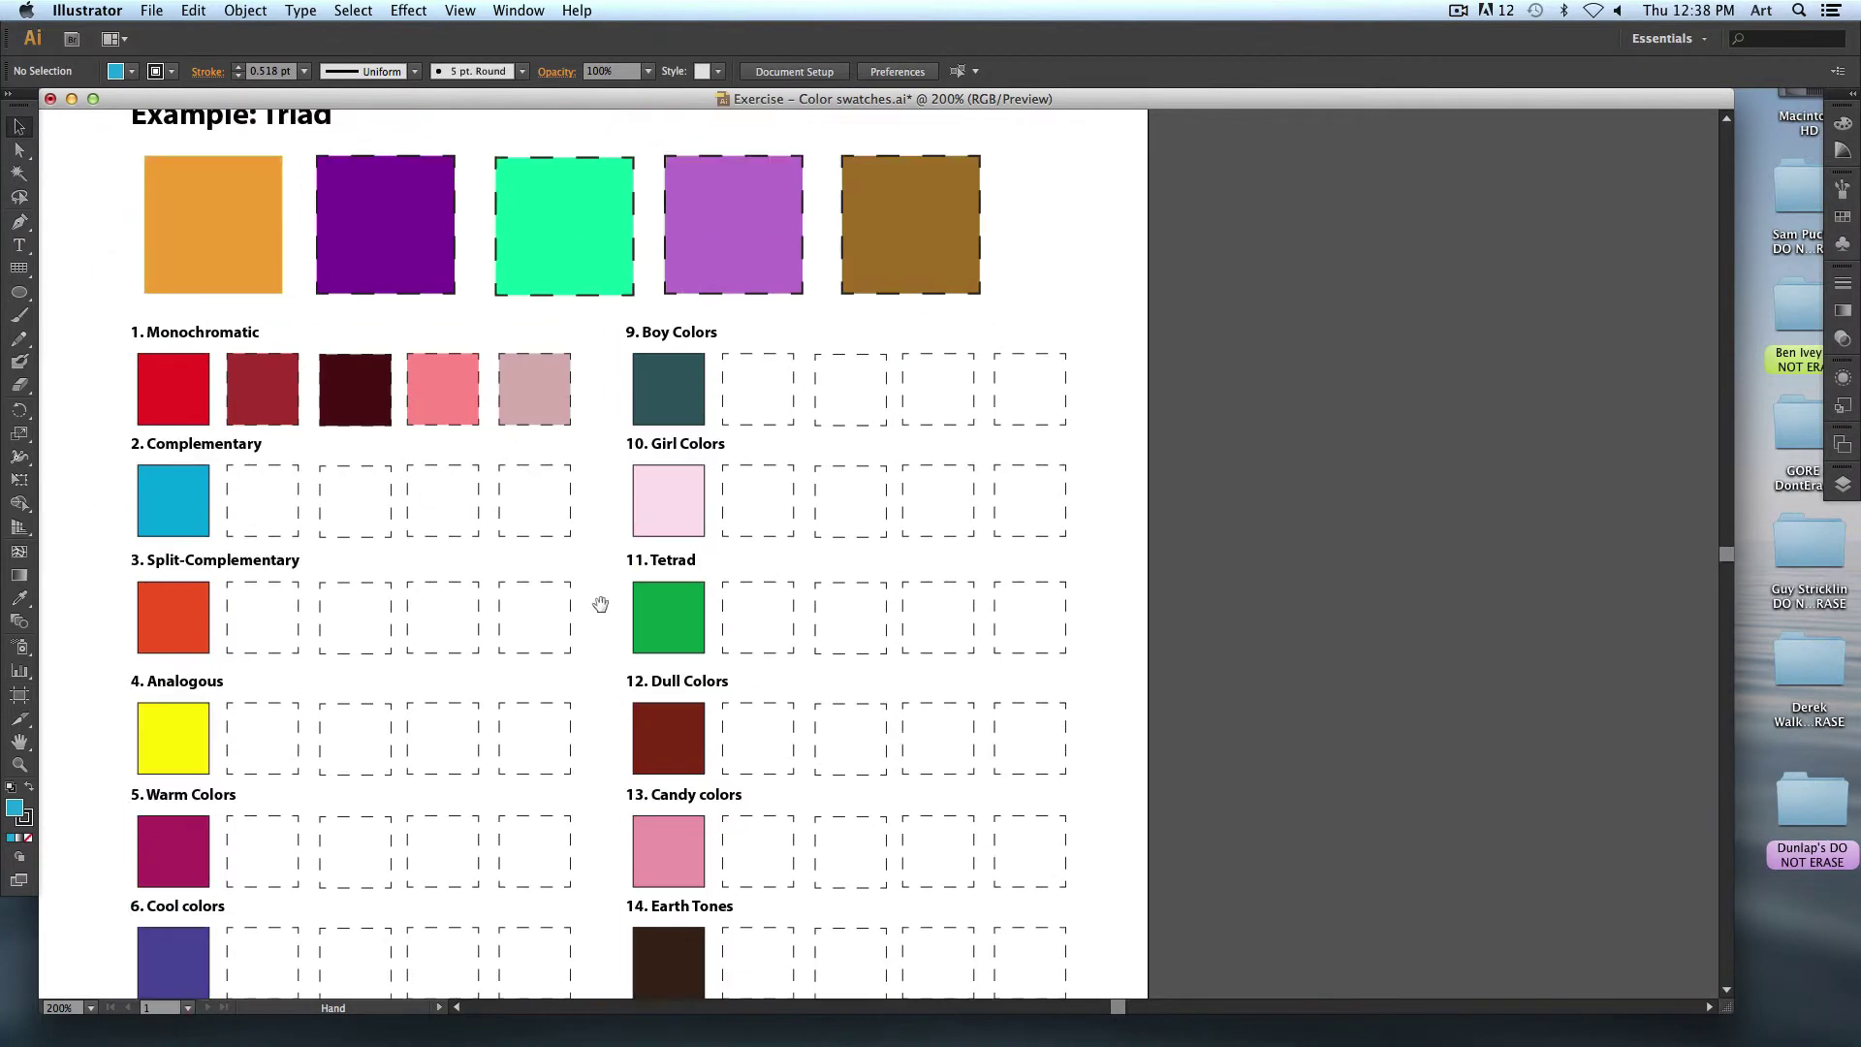
scroll(568, 461, up, 5)
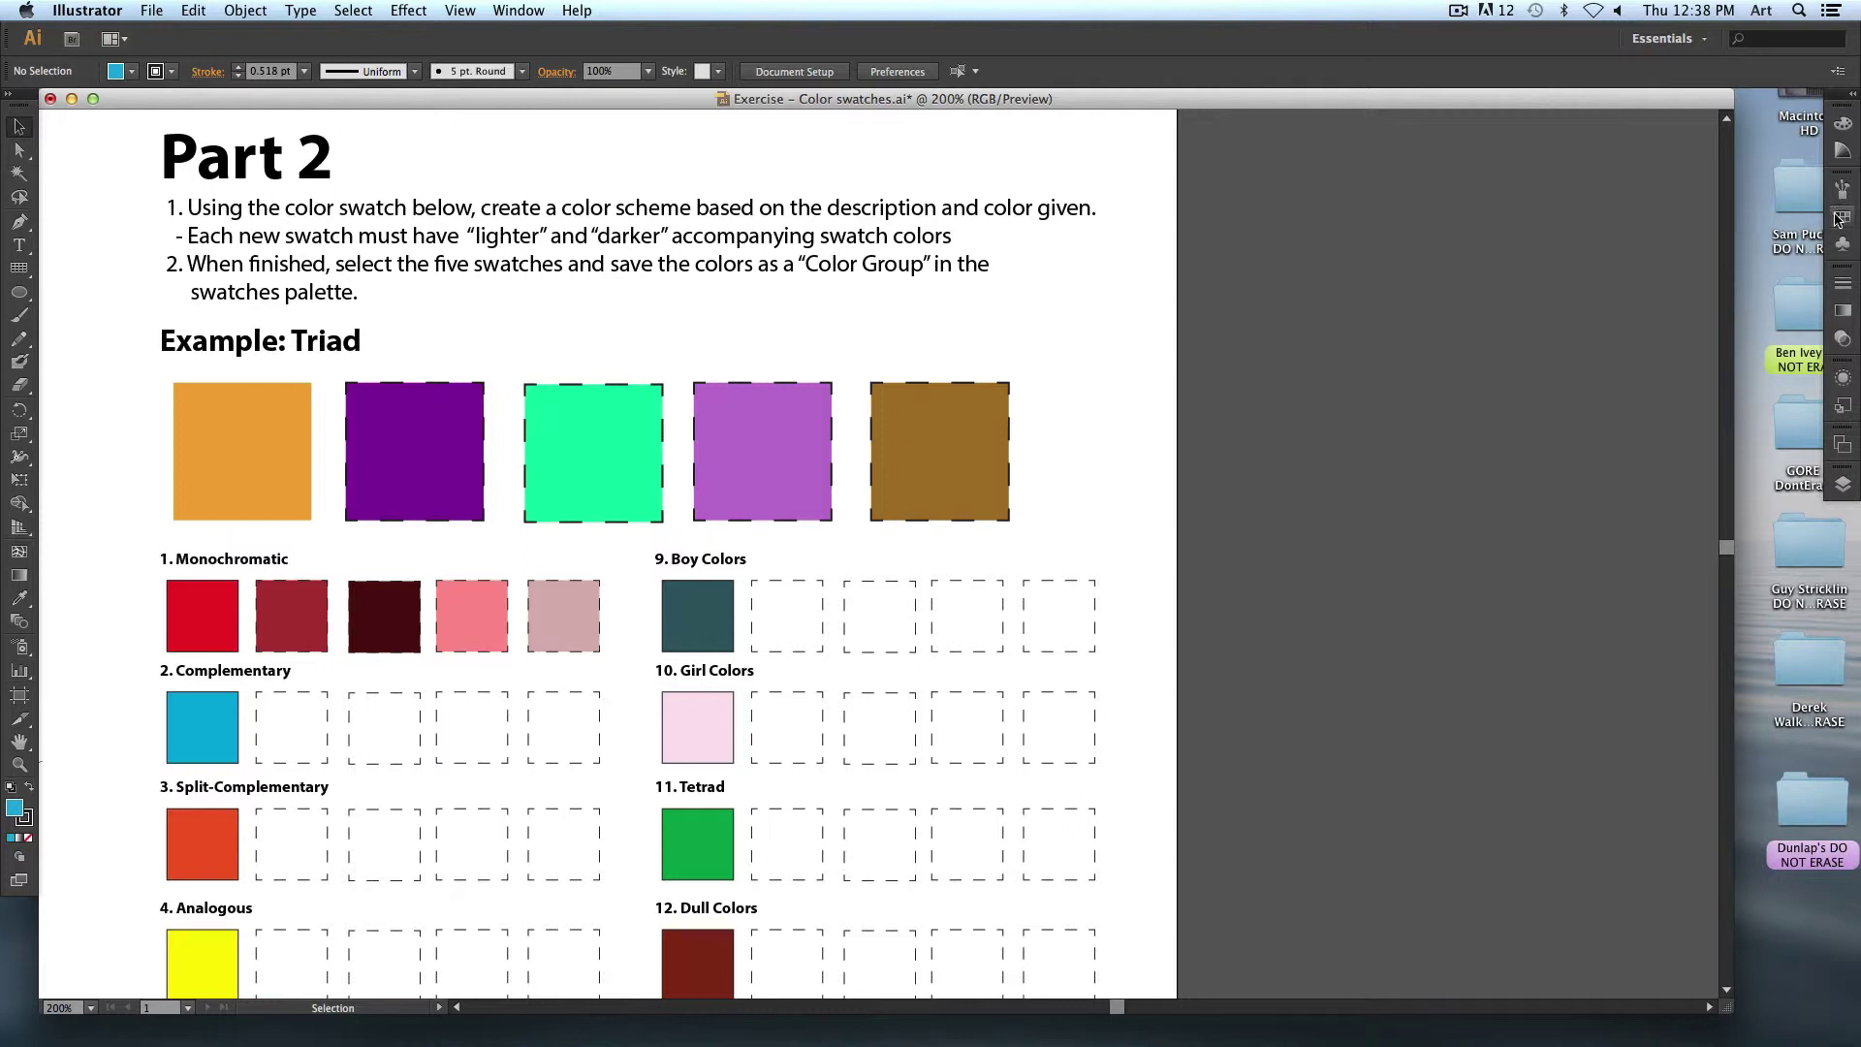
Detach the Swatches panel and save the five Triad squares as a new colour group.
click(1839, 219)
mouse_move(1667, 176)
mouse_down()
mouse_move(1316, 244)
mouse_move(1184, 246)
mouse_up()
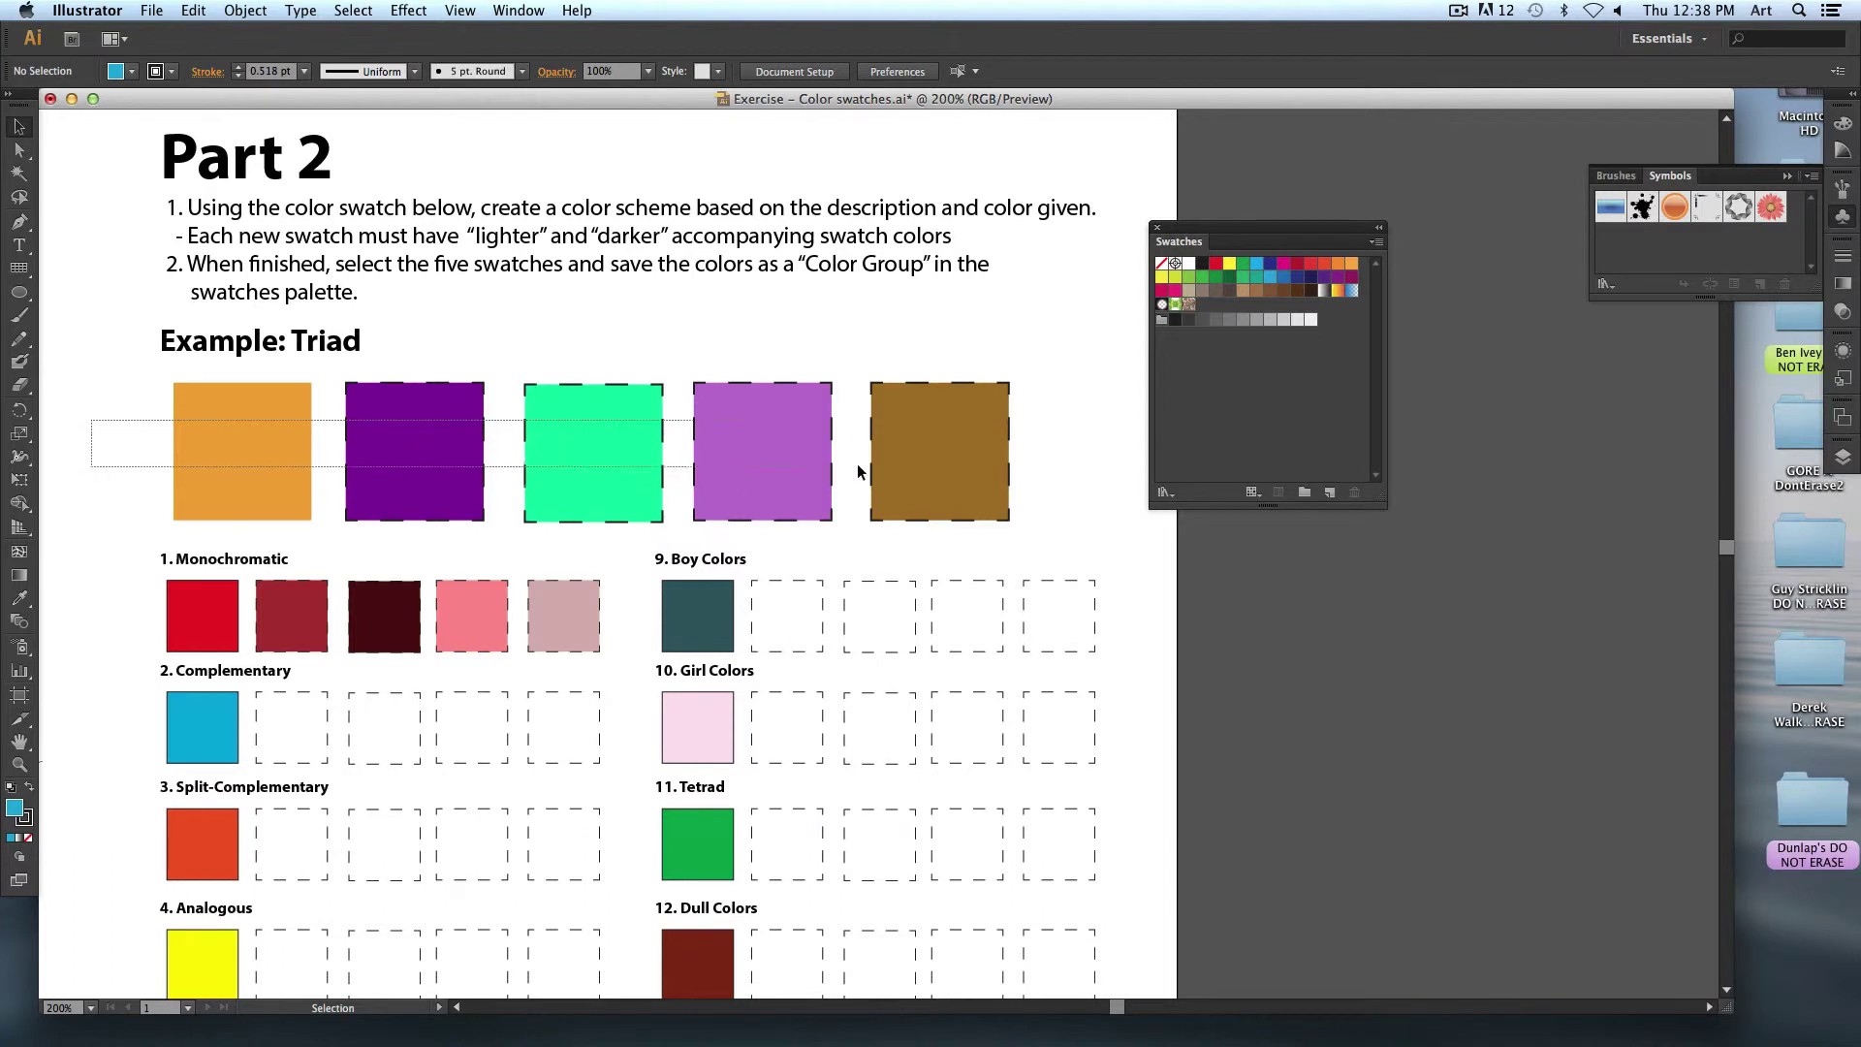
drag(153, 449, 999, 464)
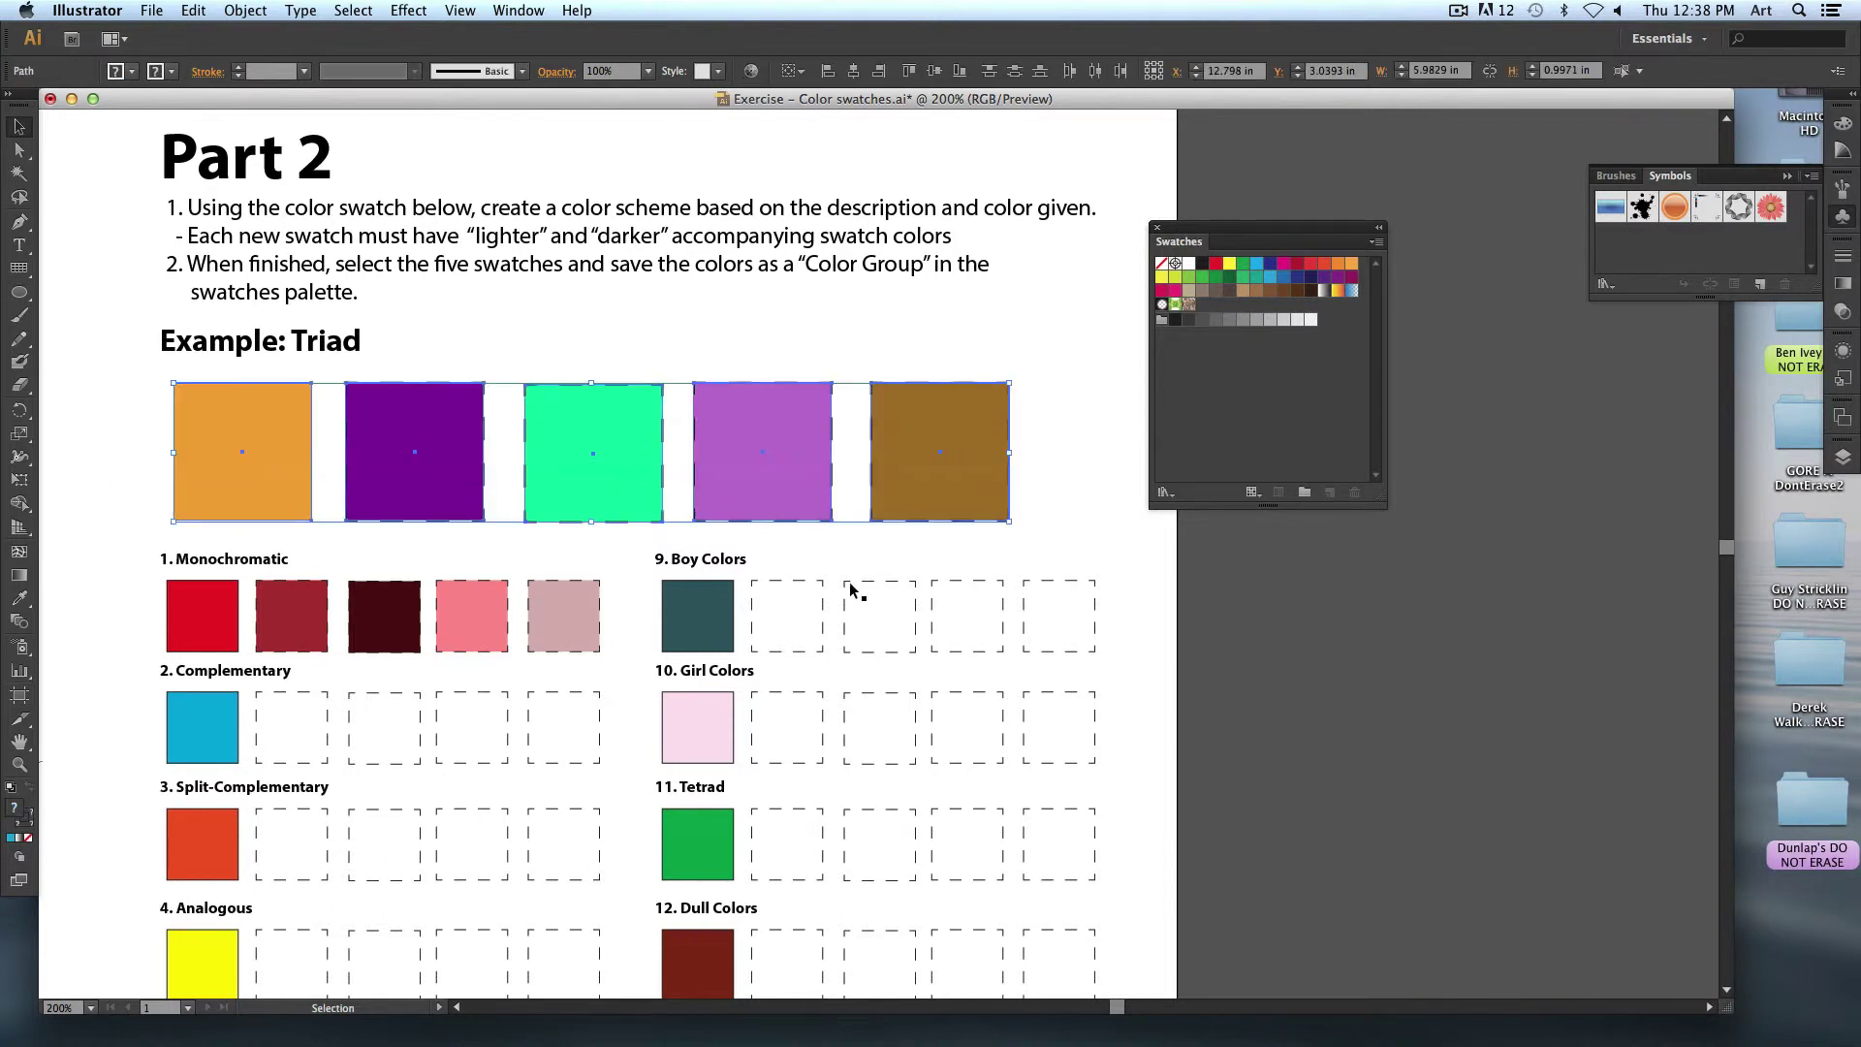
click(1305, 492)
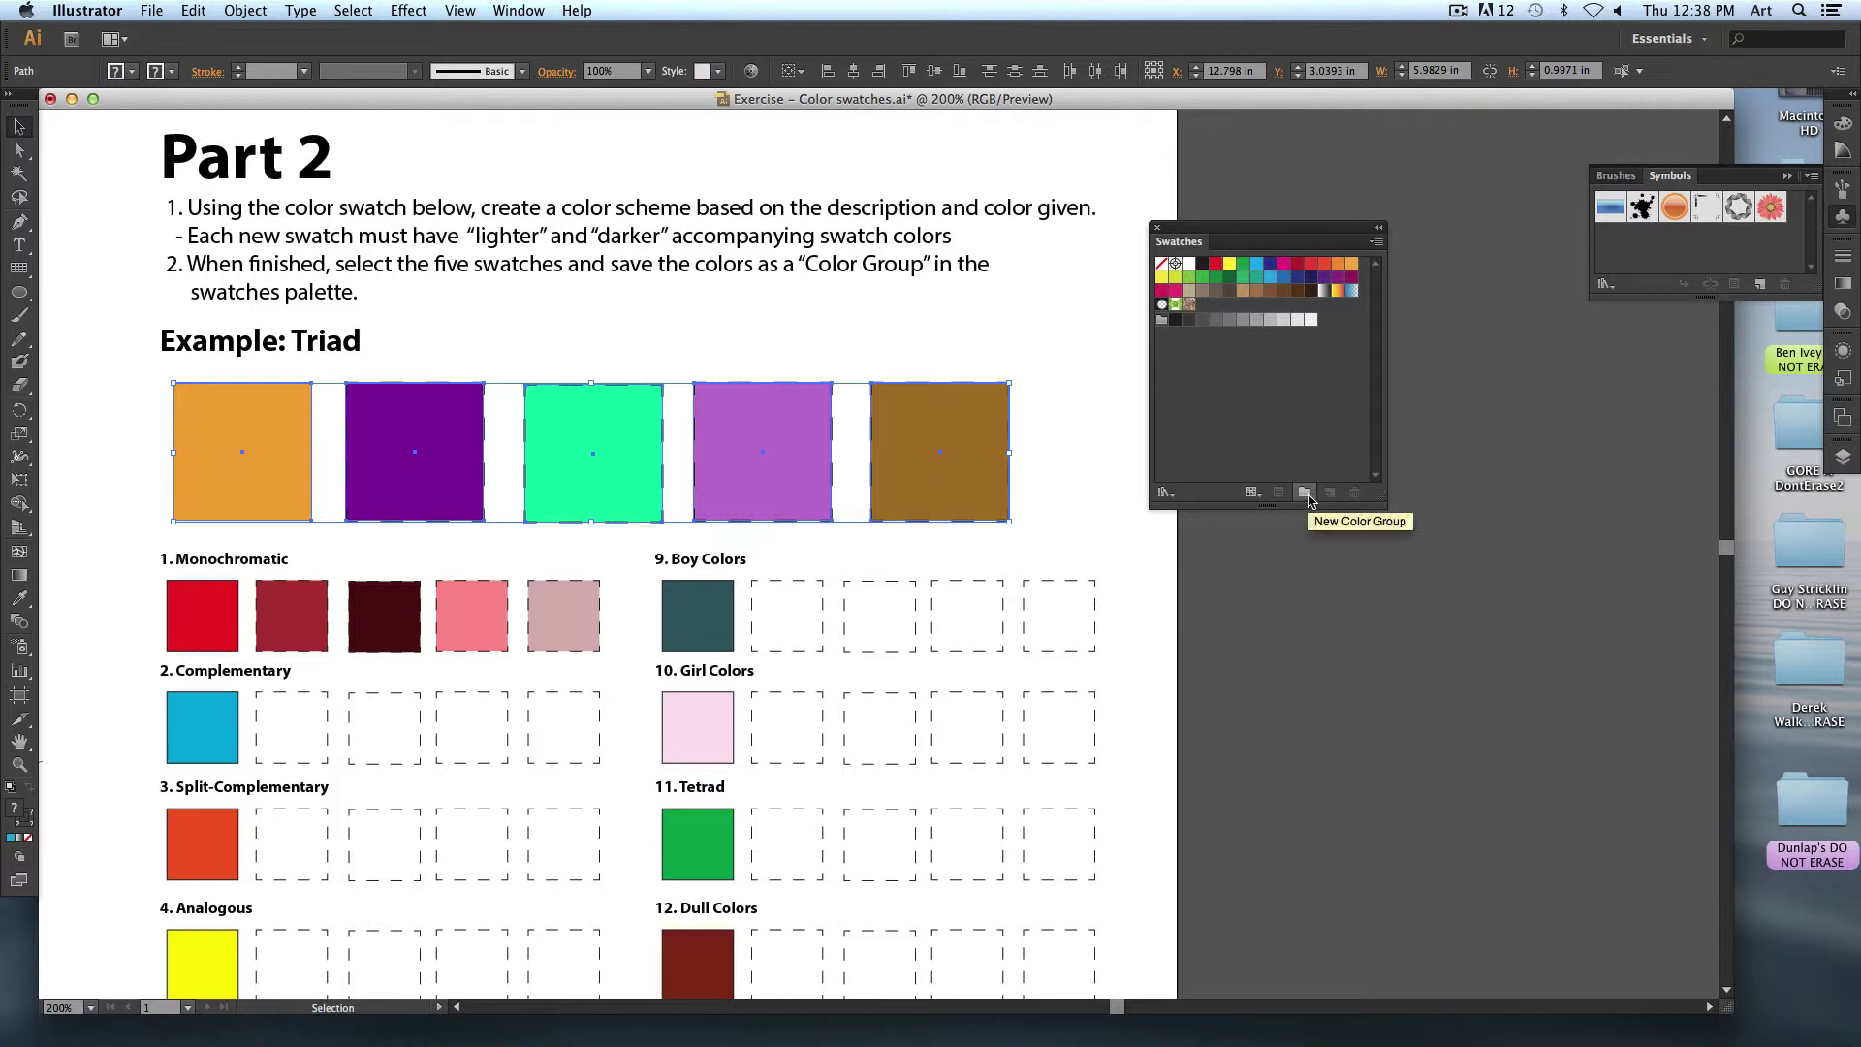
click(1307, 494)
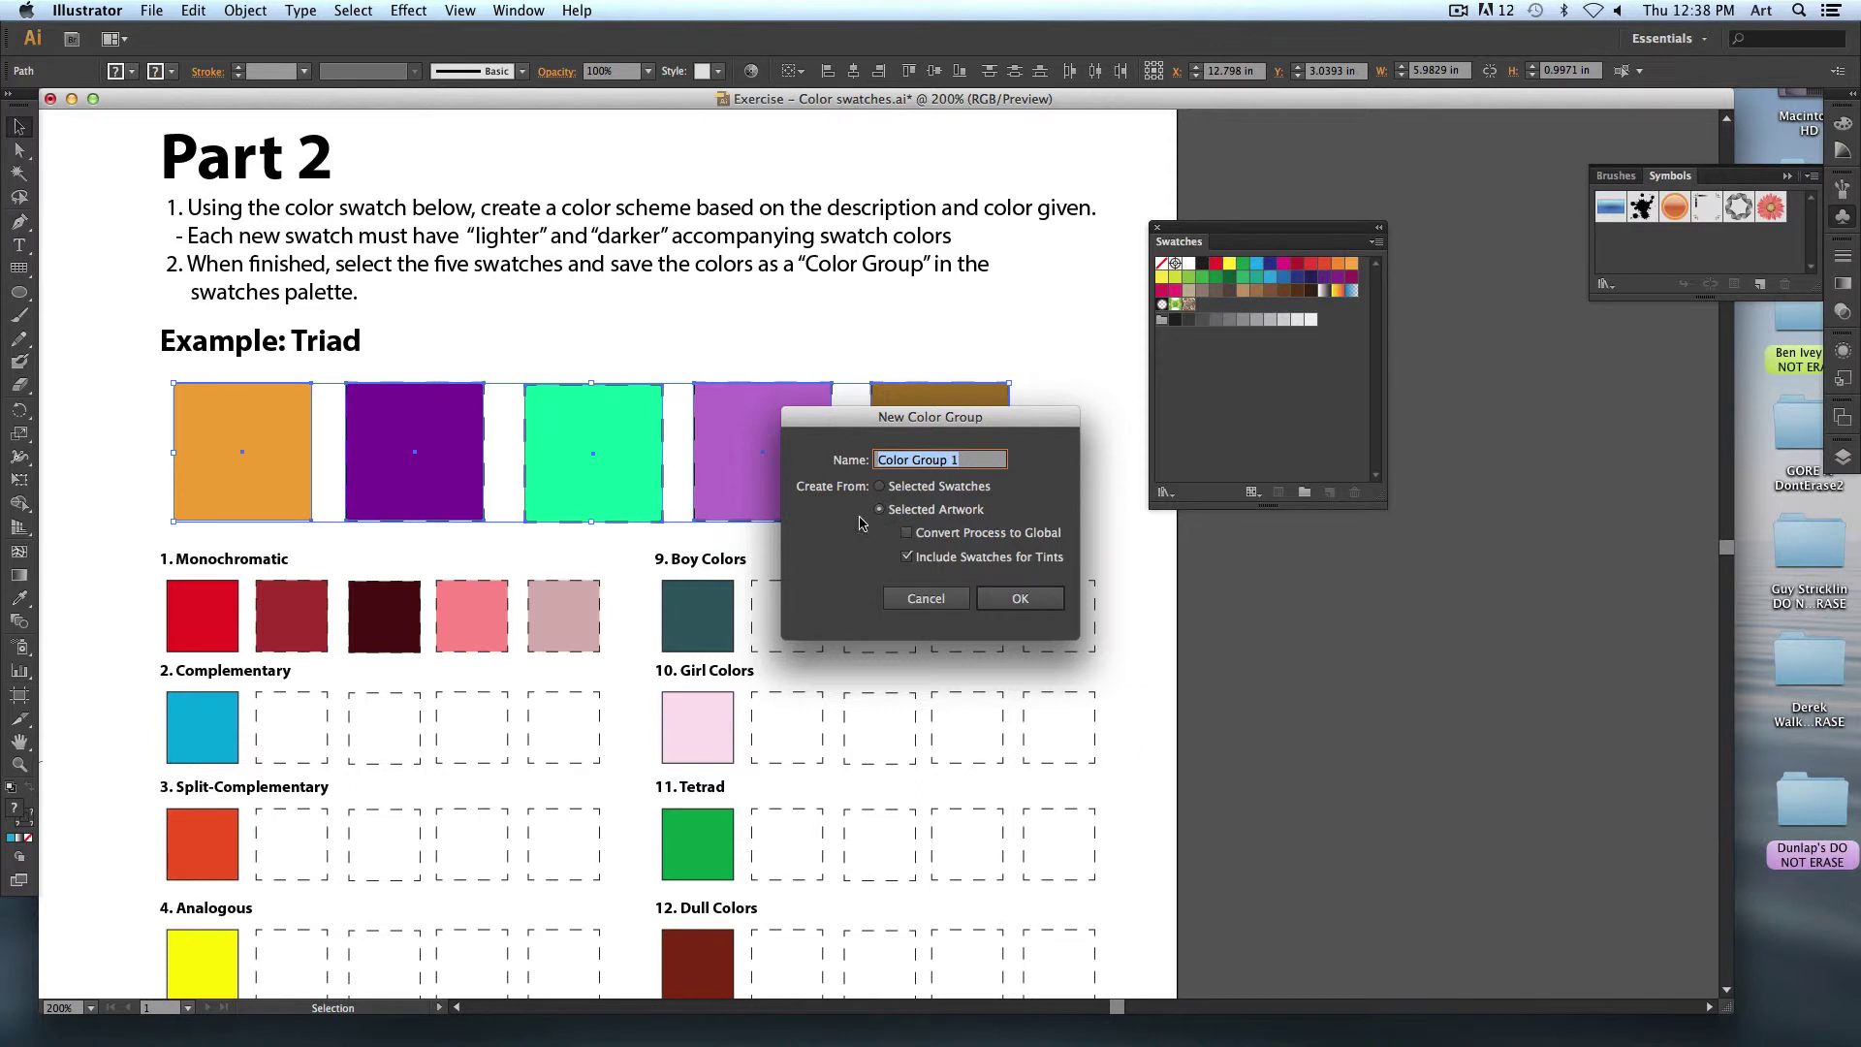
click(1020, 601)
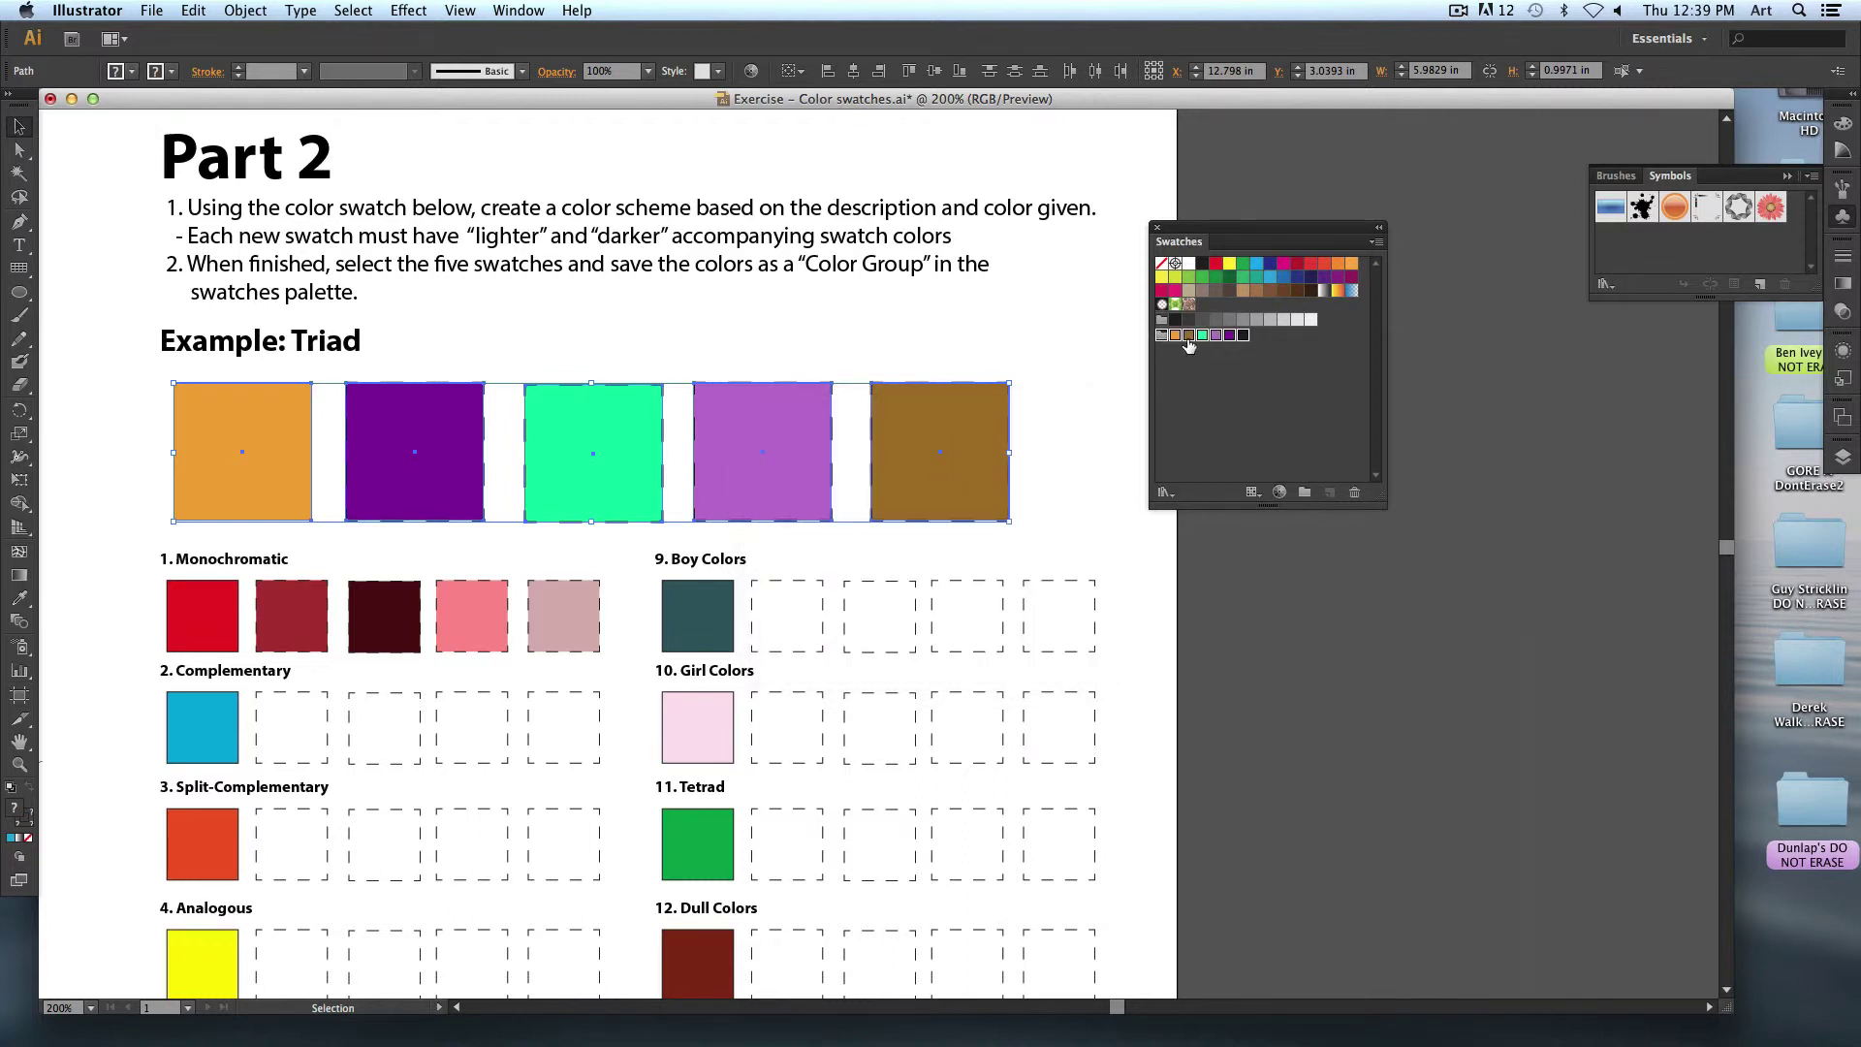
click(1191, 362)
Draw a test ellipse beside the artboard and fill it brown from the Triad colour group.
click(1066, 408)
scroll(770, 385, right, 10)
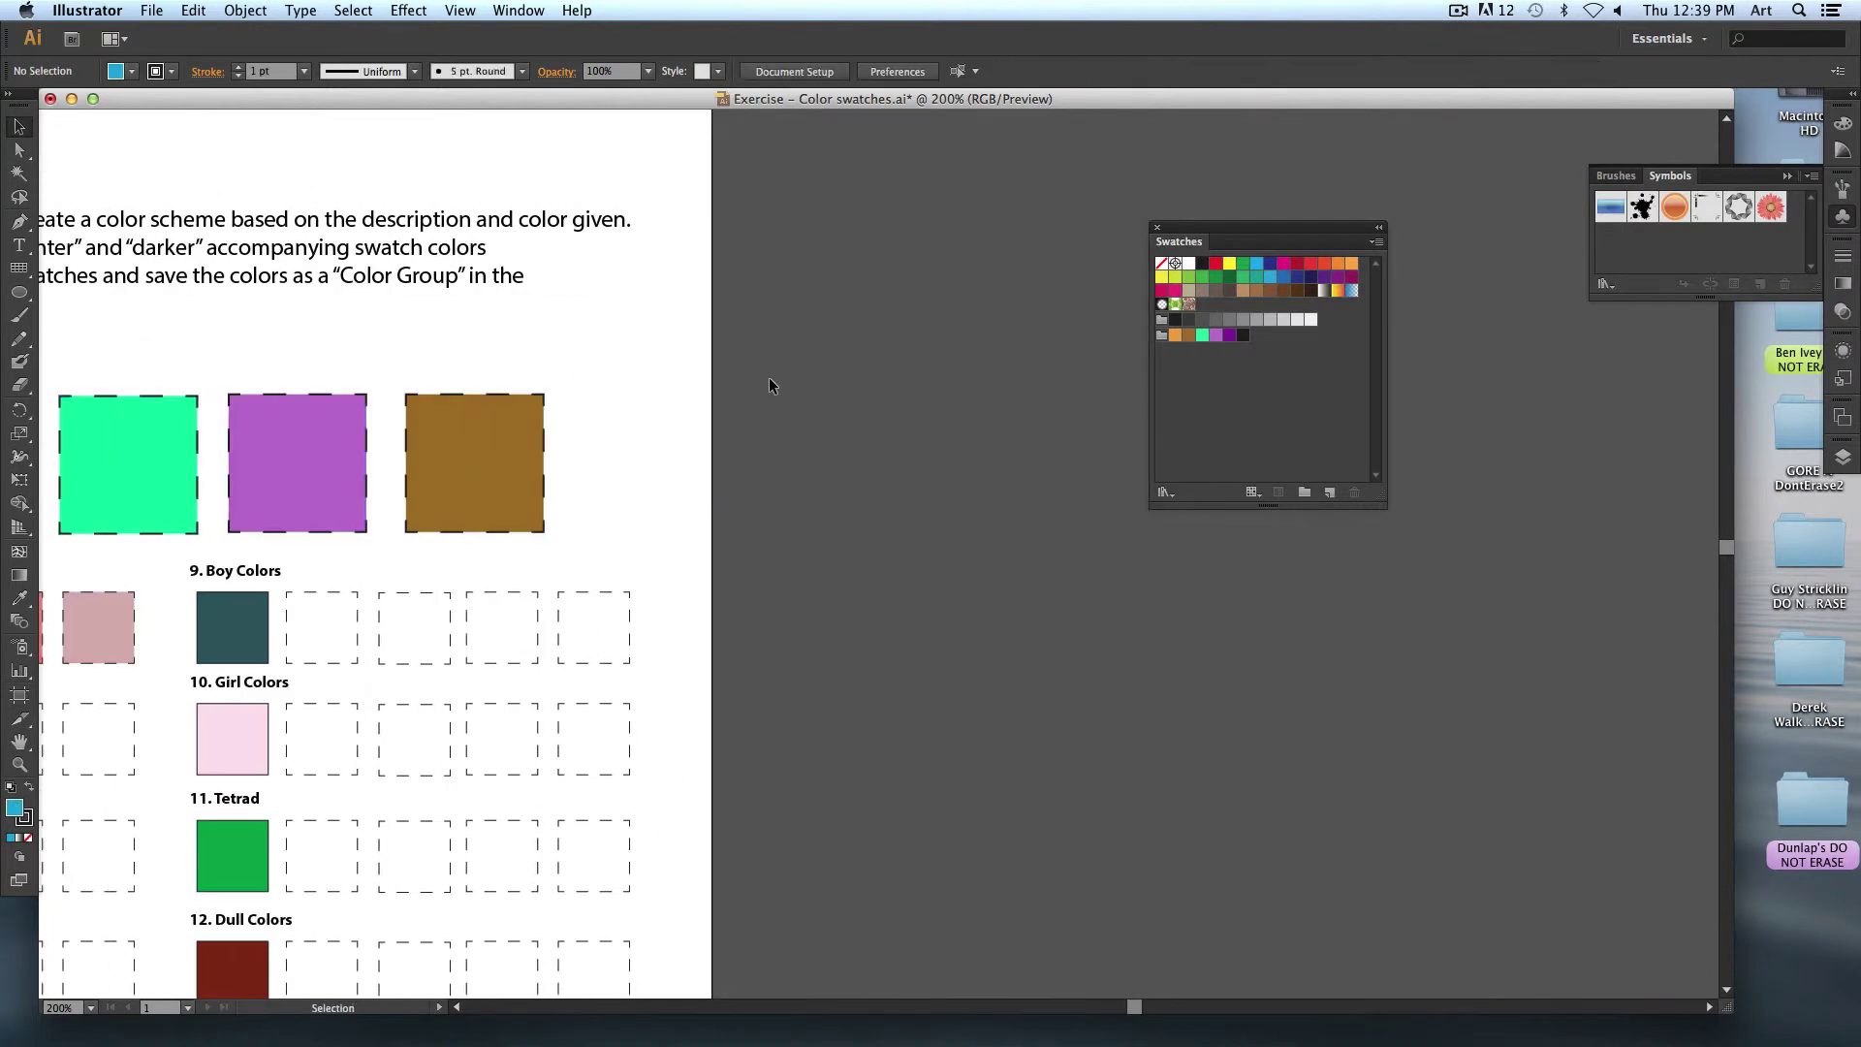
click(19, 291)
drag(723, 346, 1021, 561)
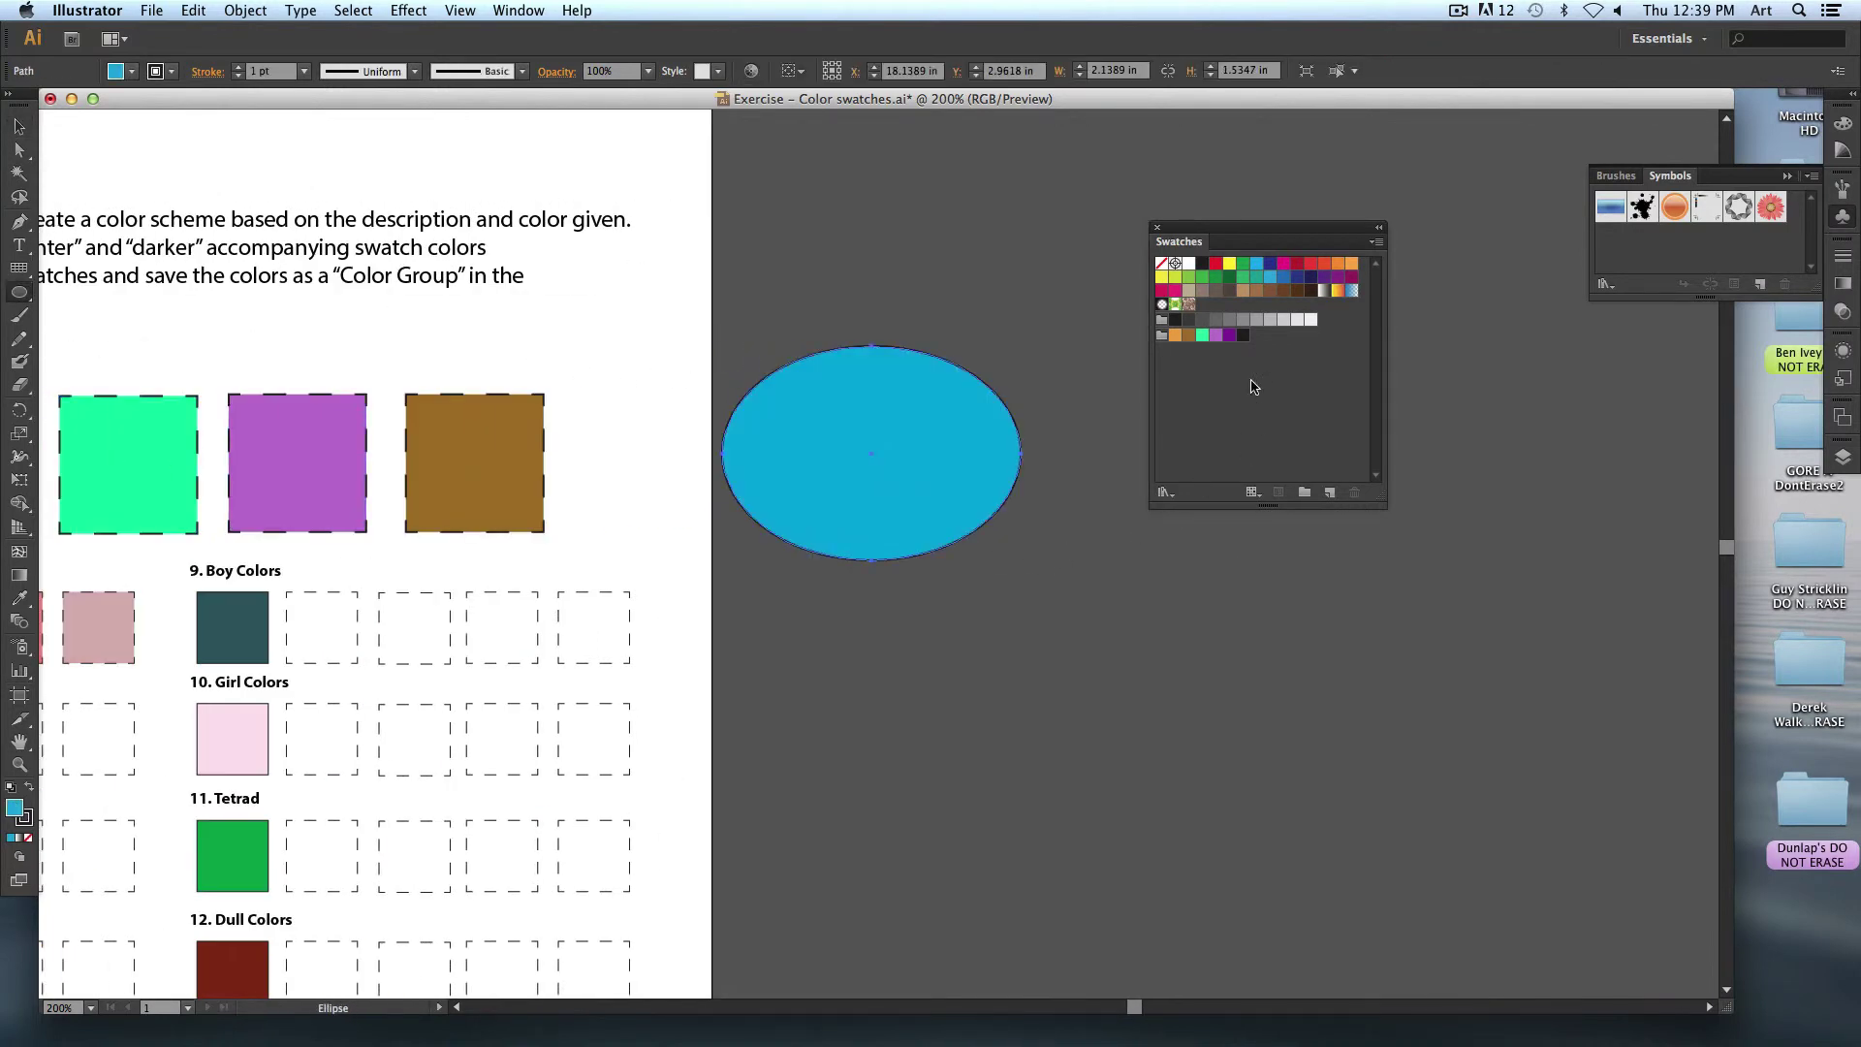
click(1202, 335)
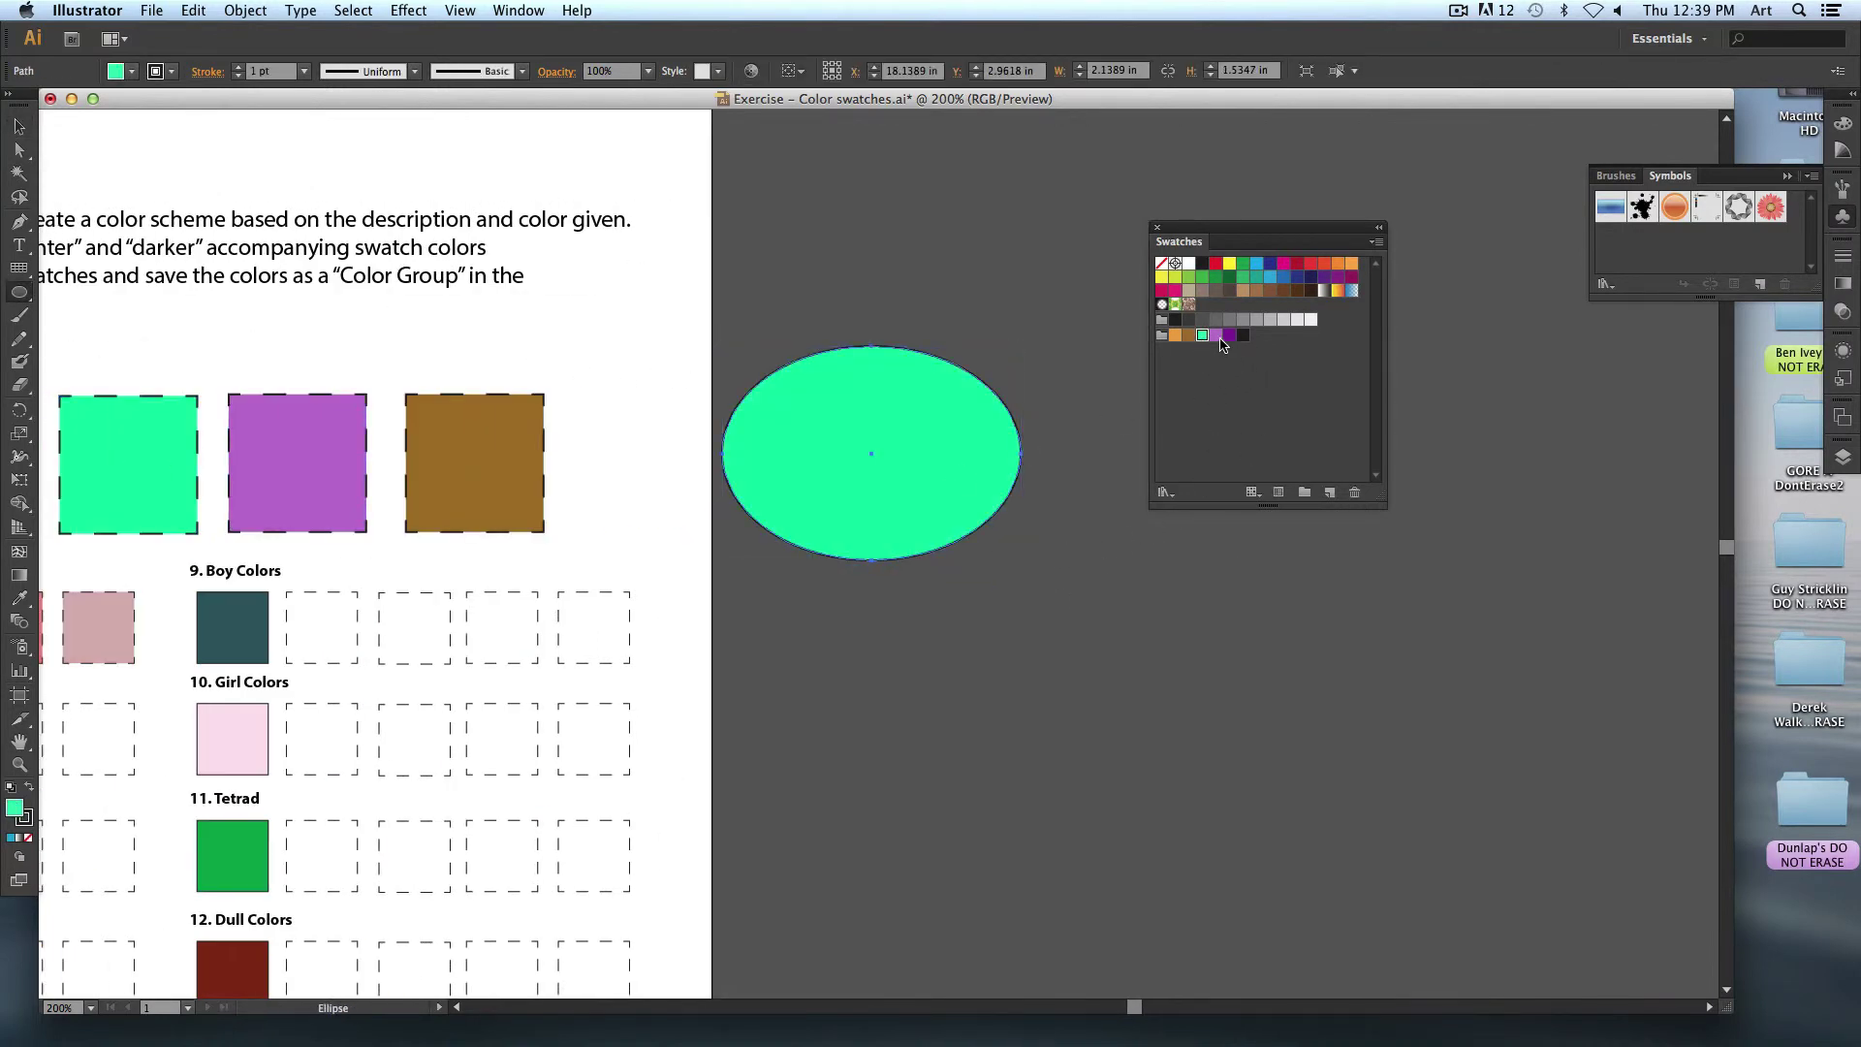
click(1217, 335)
click(1189, 336)
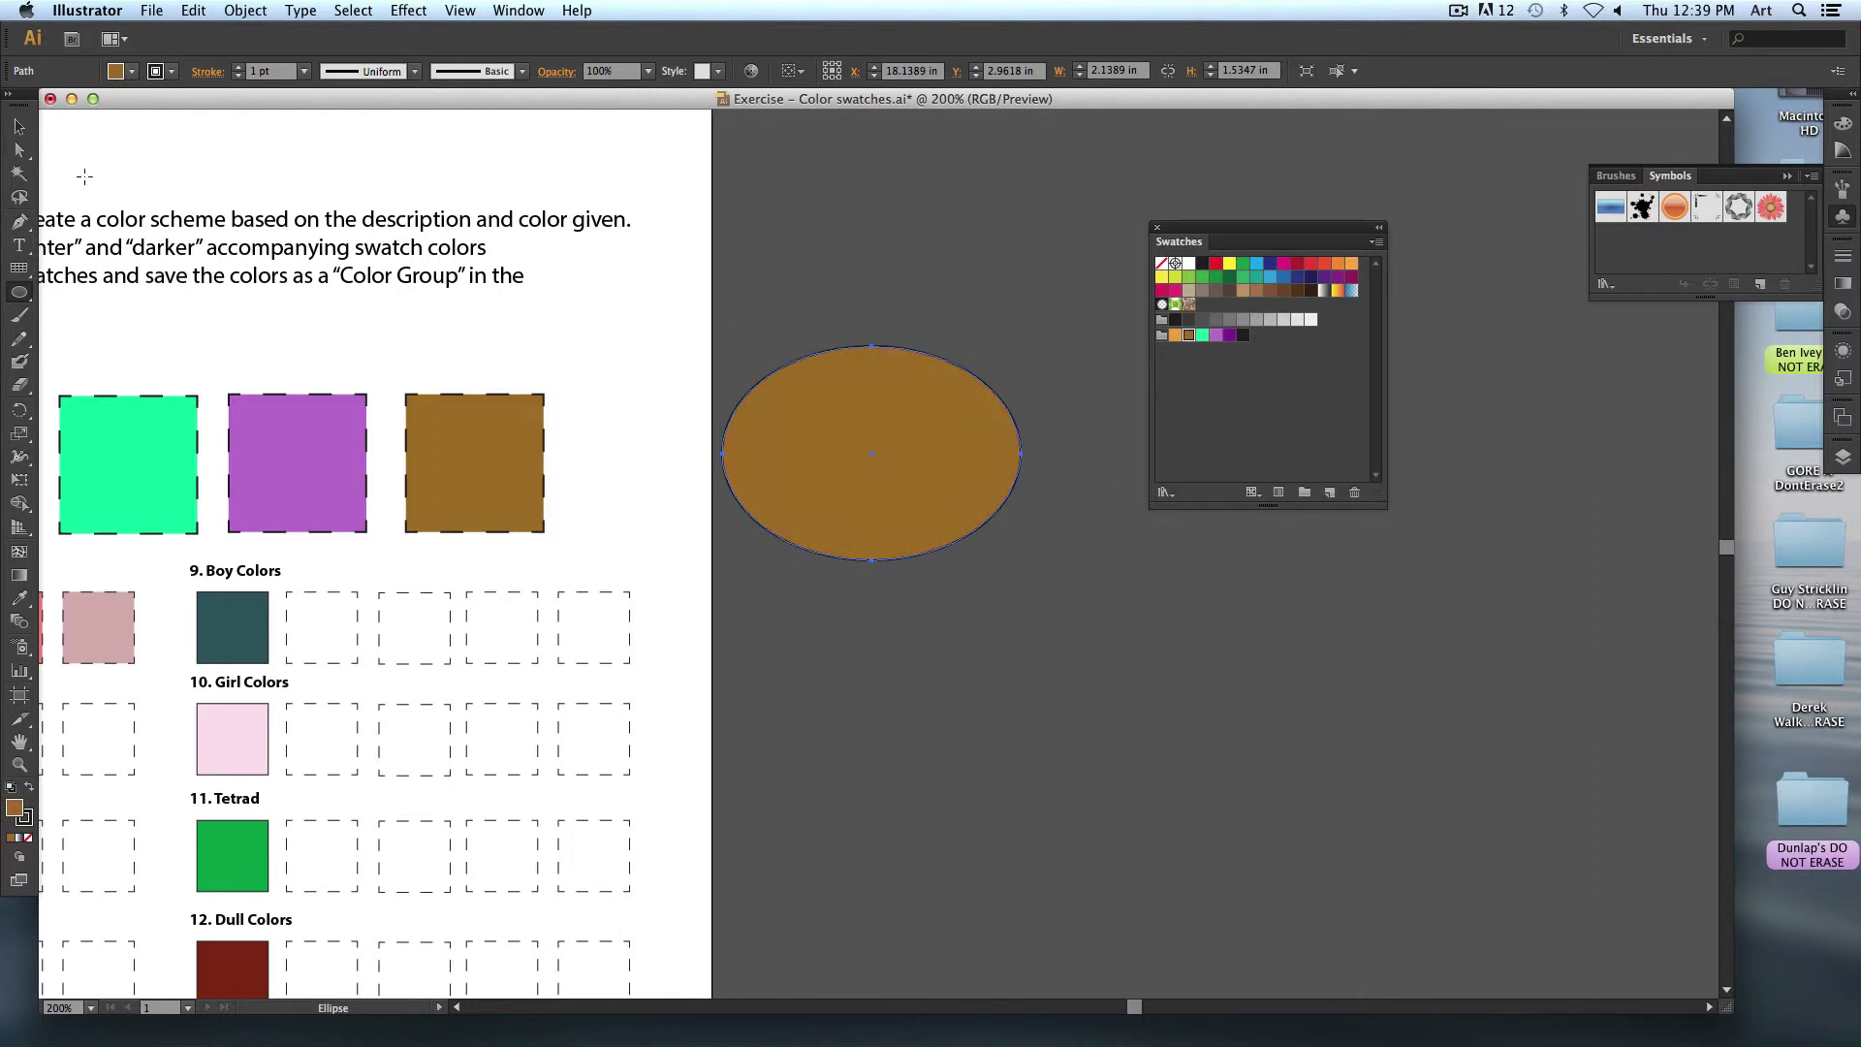
key(v)
scroll(172, 353, down, 5)
scroll(172, 353, left, 5)
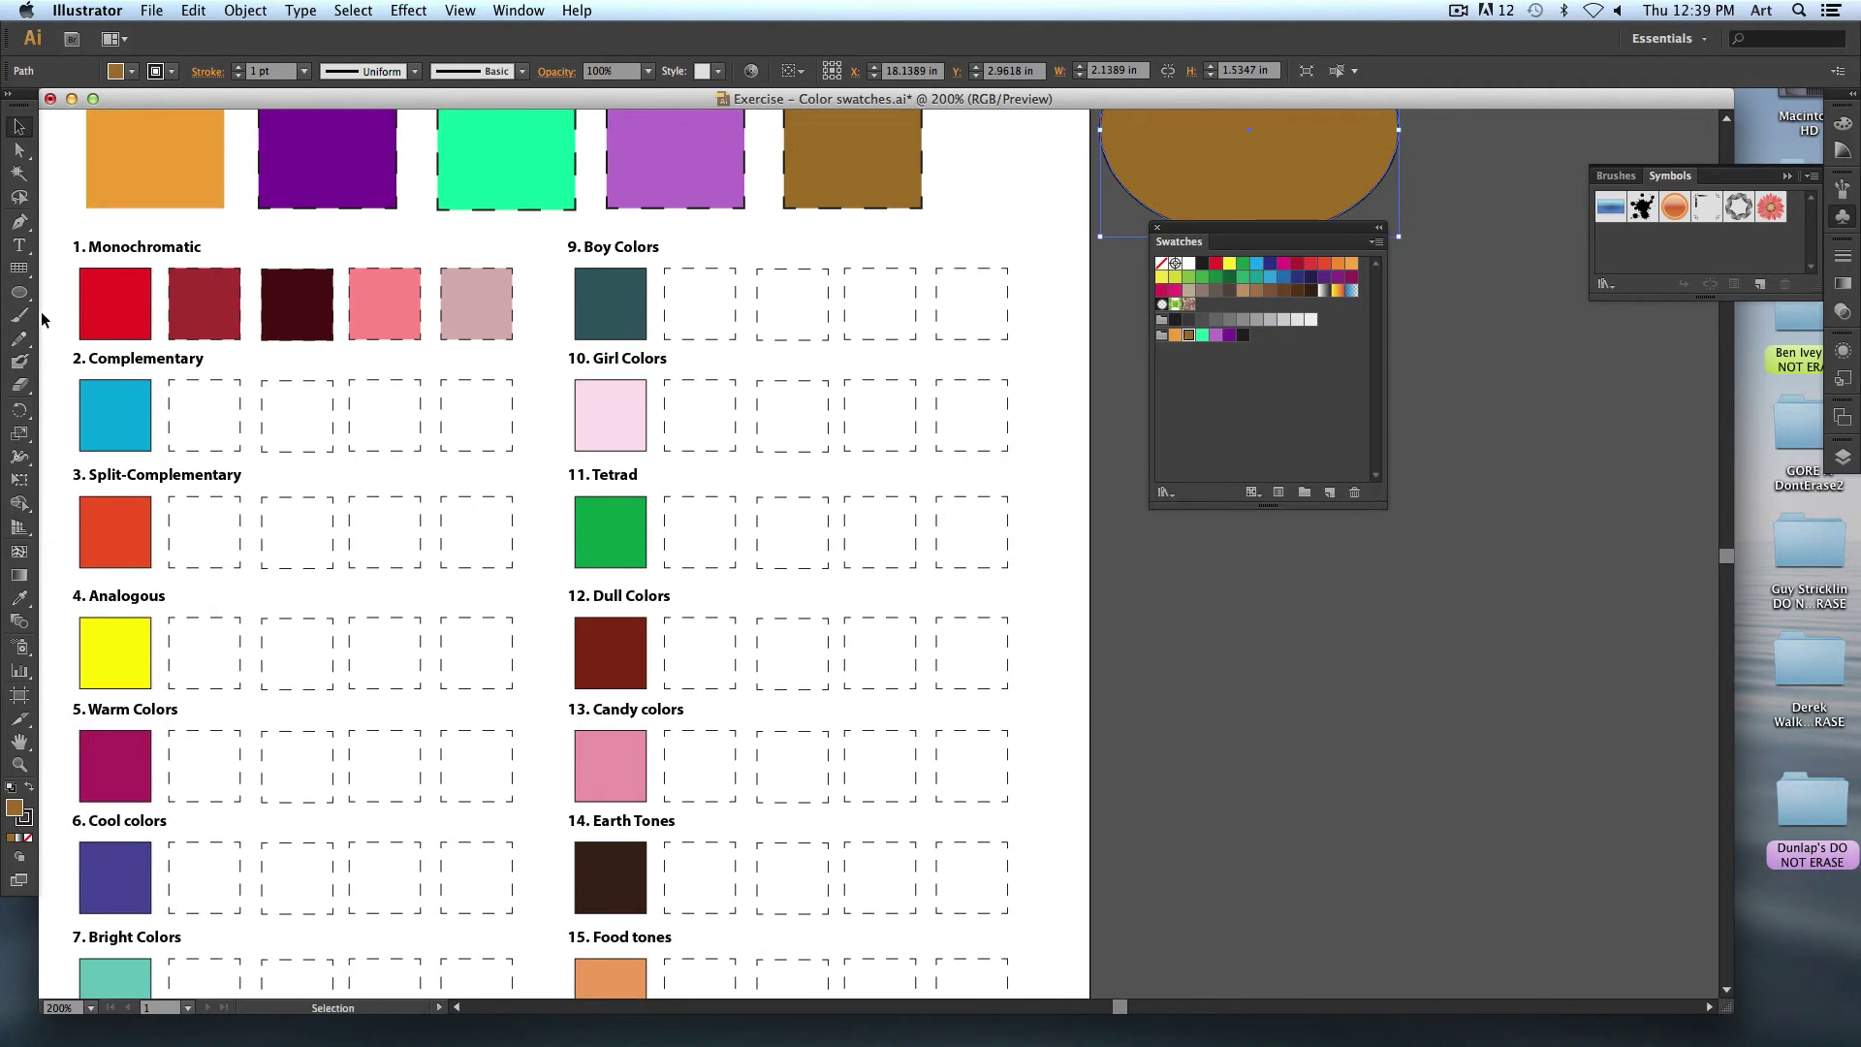
Make a new colour group in Swatches from the five Monochromatic red squares.
drag(44, 318, 521, 334)
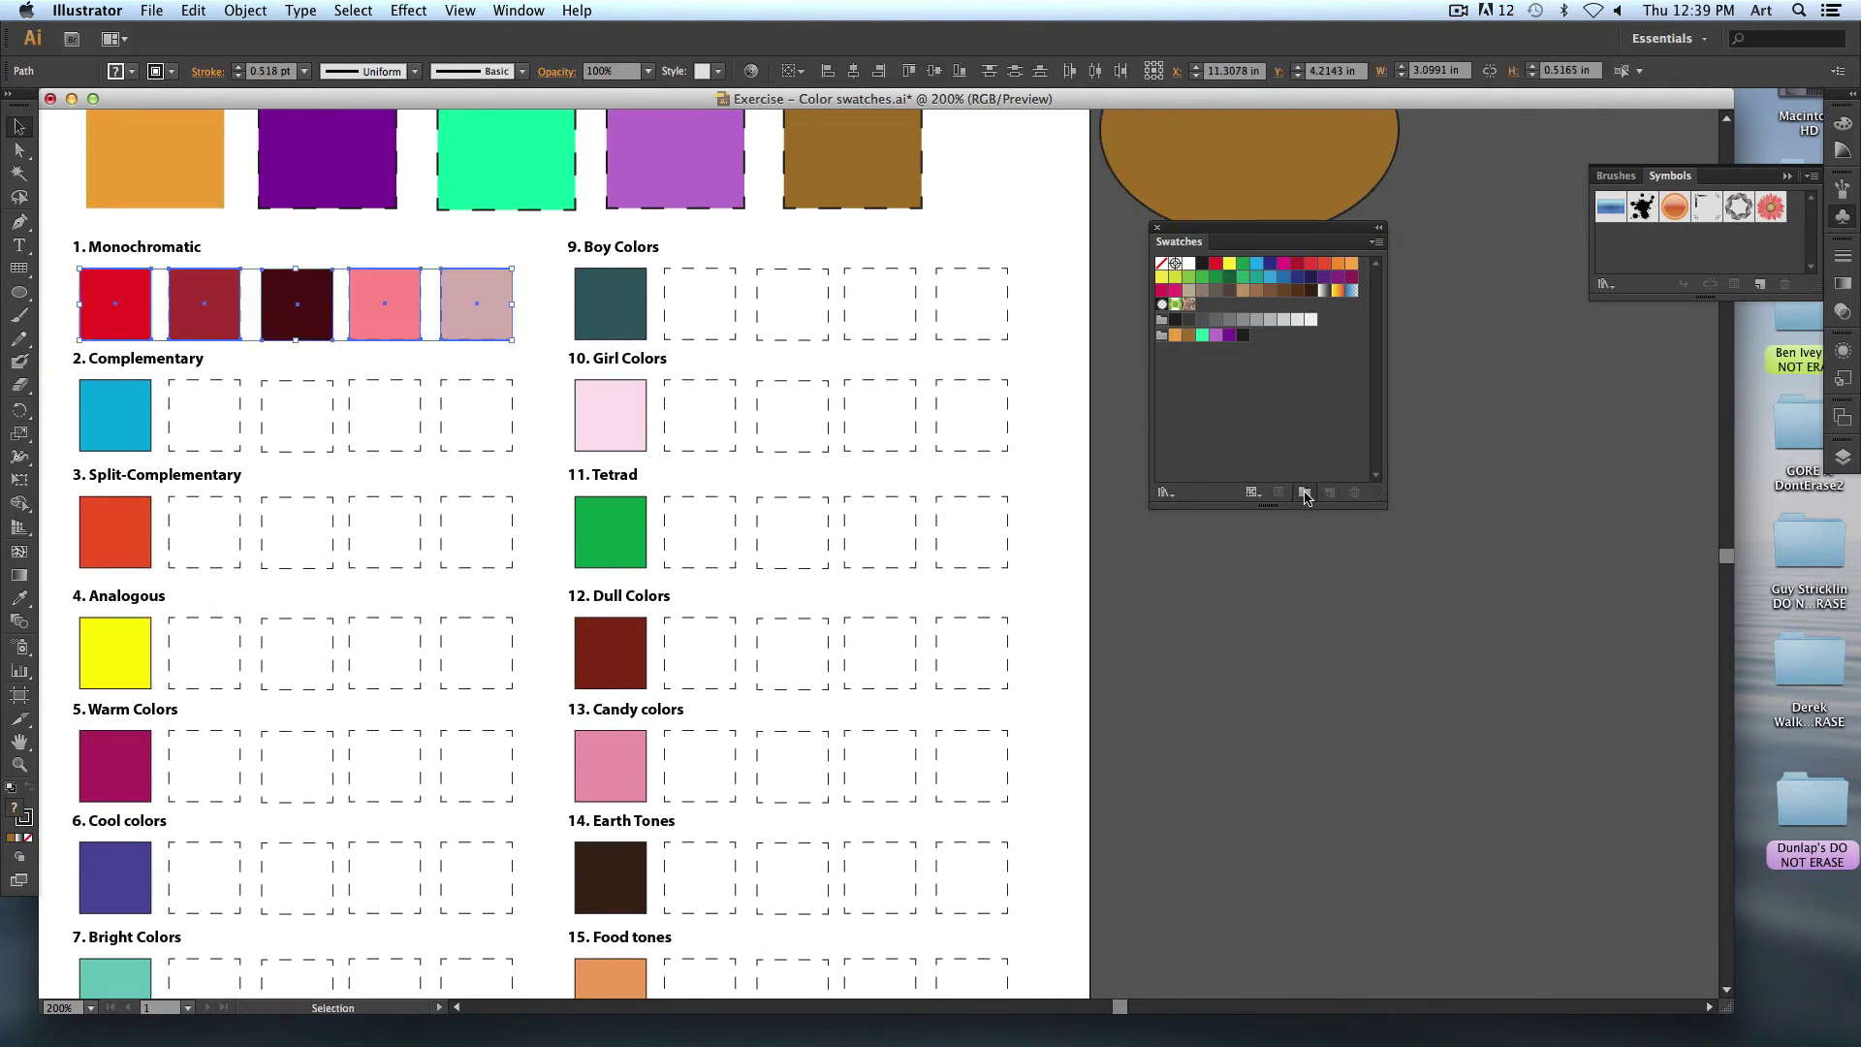
click(1304, 492)
key(Return)
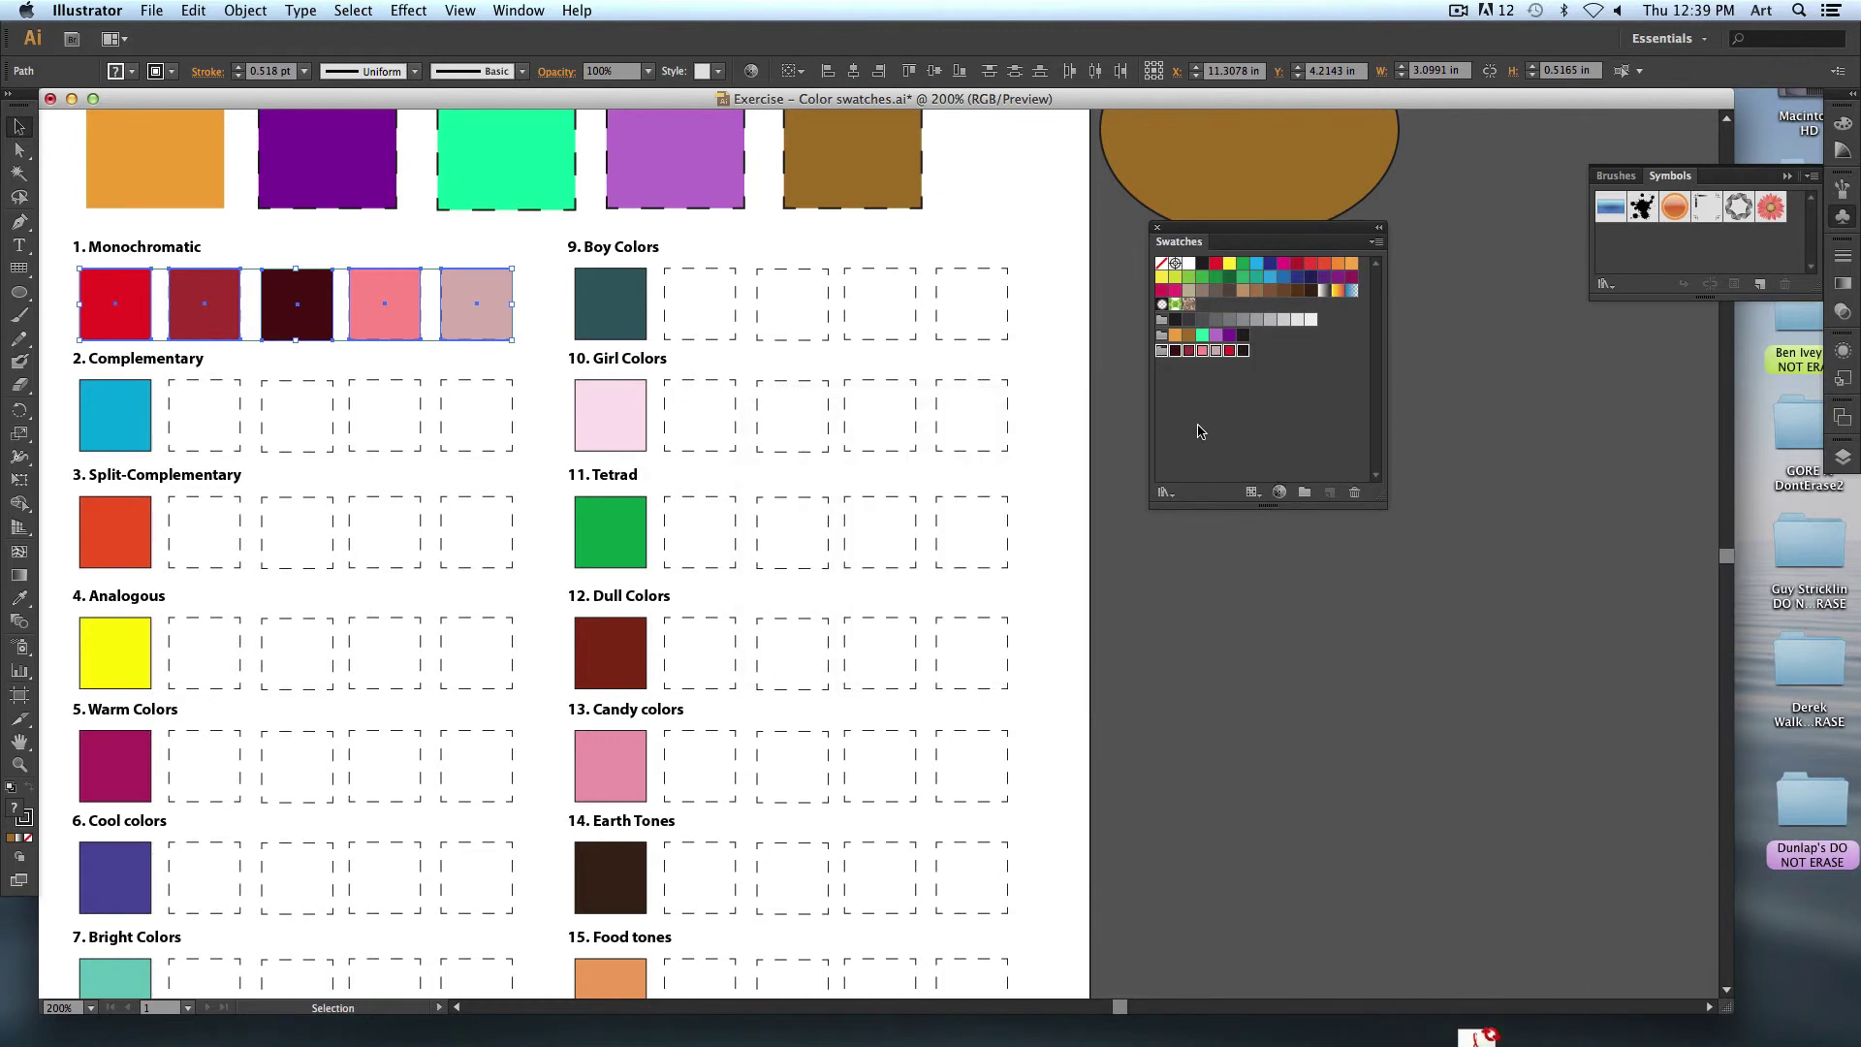
Deselect the Monochromatic squares and fit the whole artboard in the window.
drag(923, 791, 920, 482)
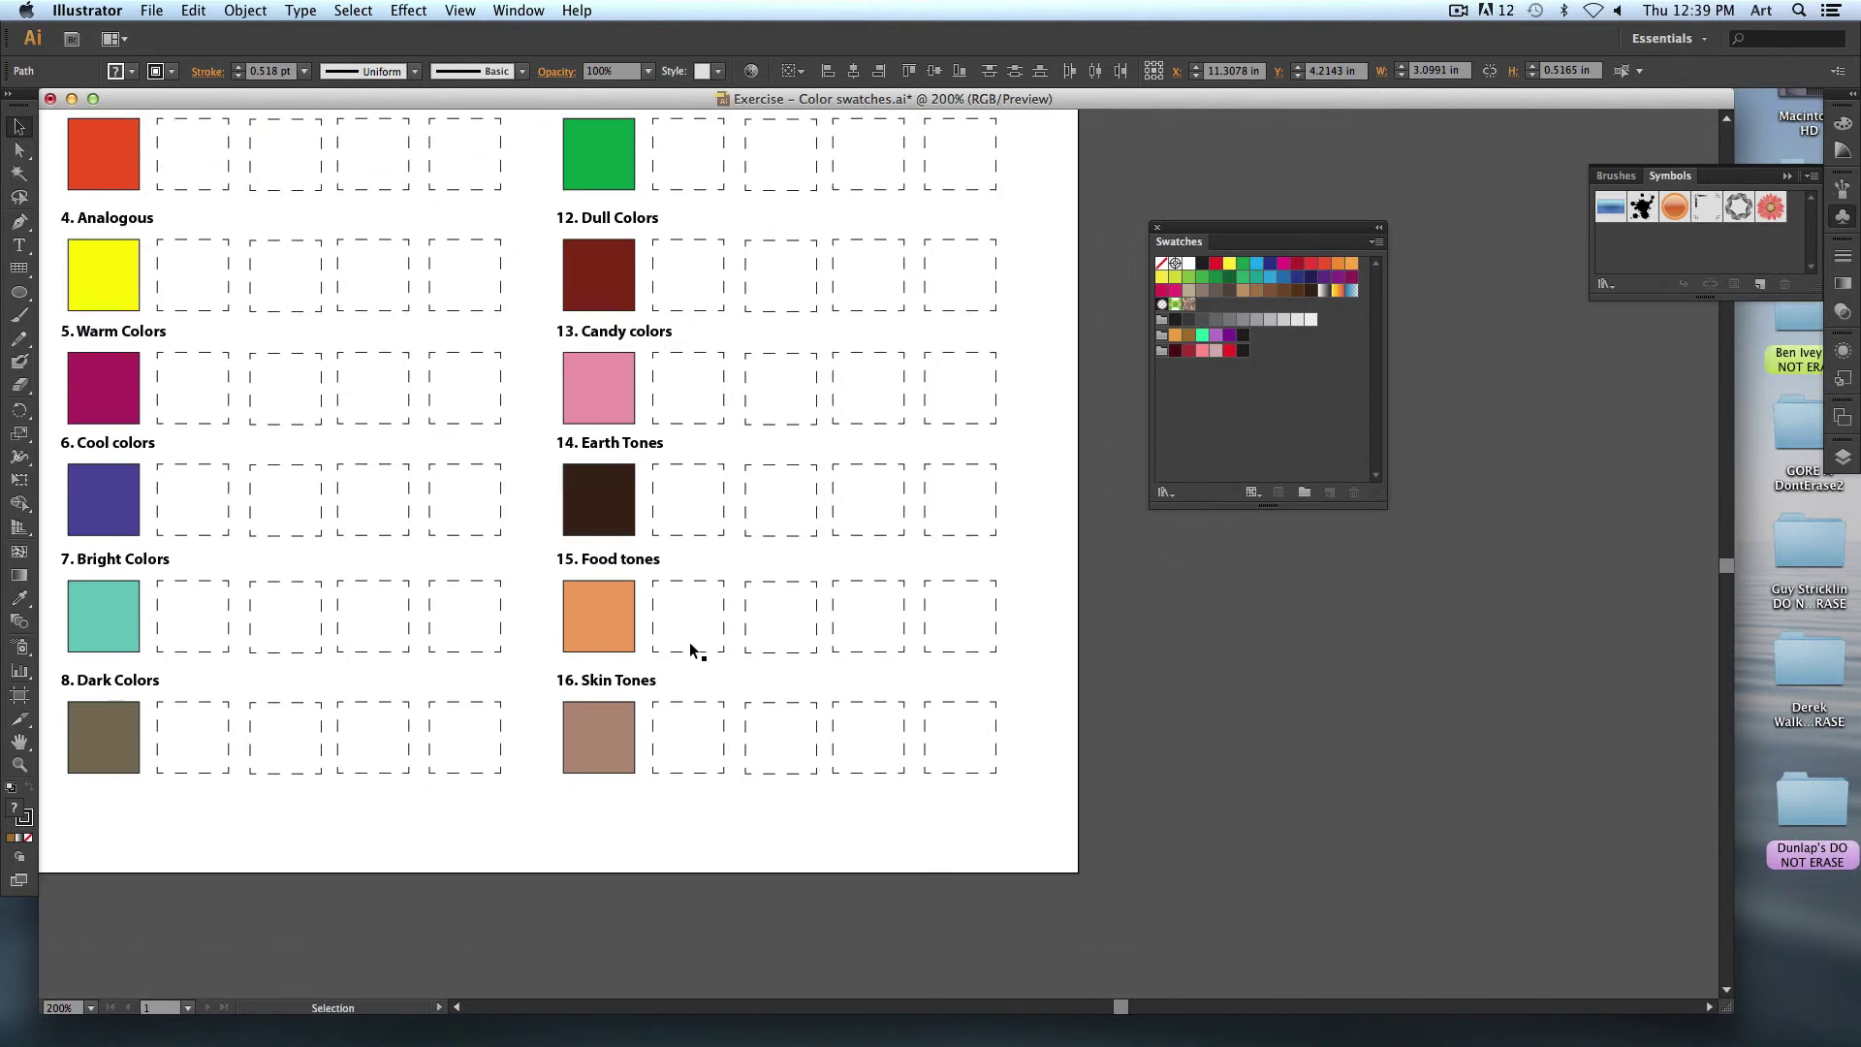
scroll(800, 485, up, 10)
scroll(799, 485, left, 10)
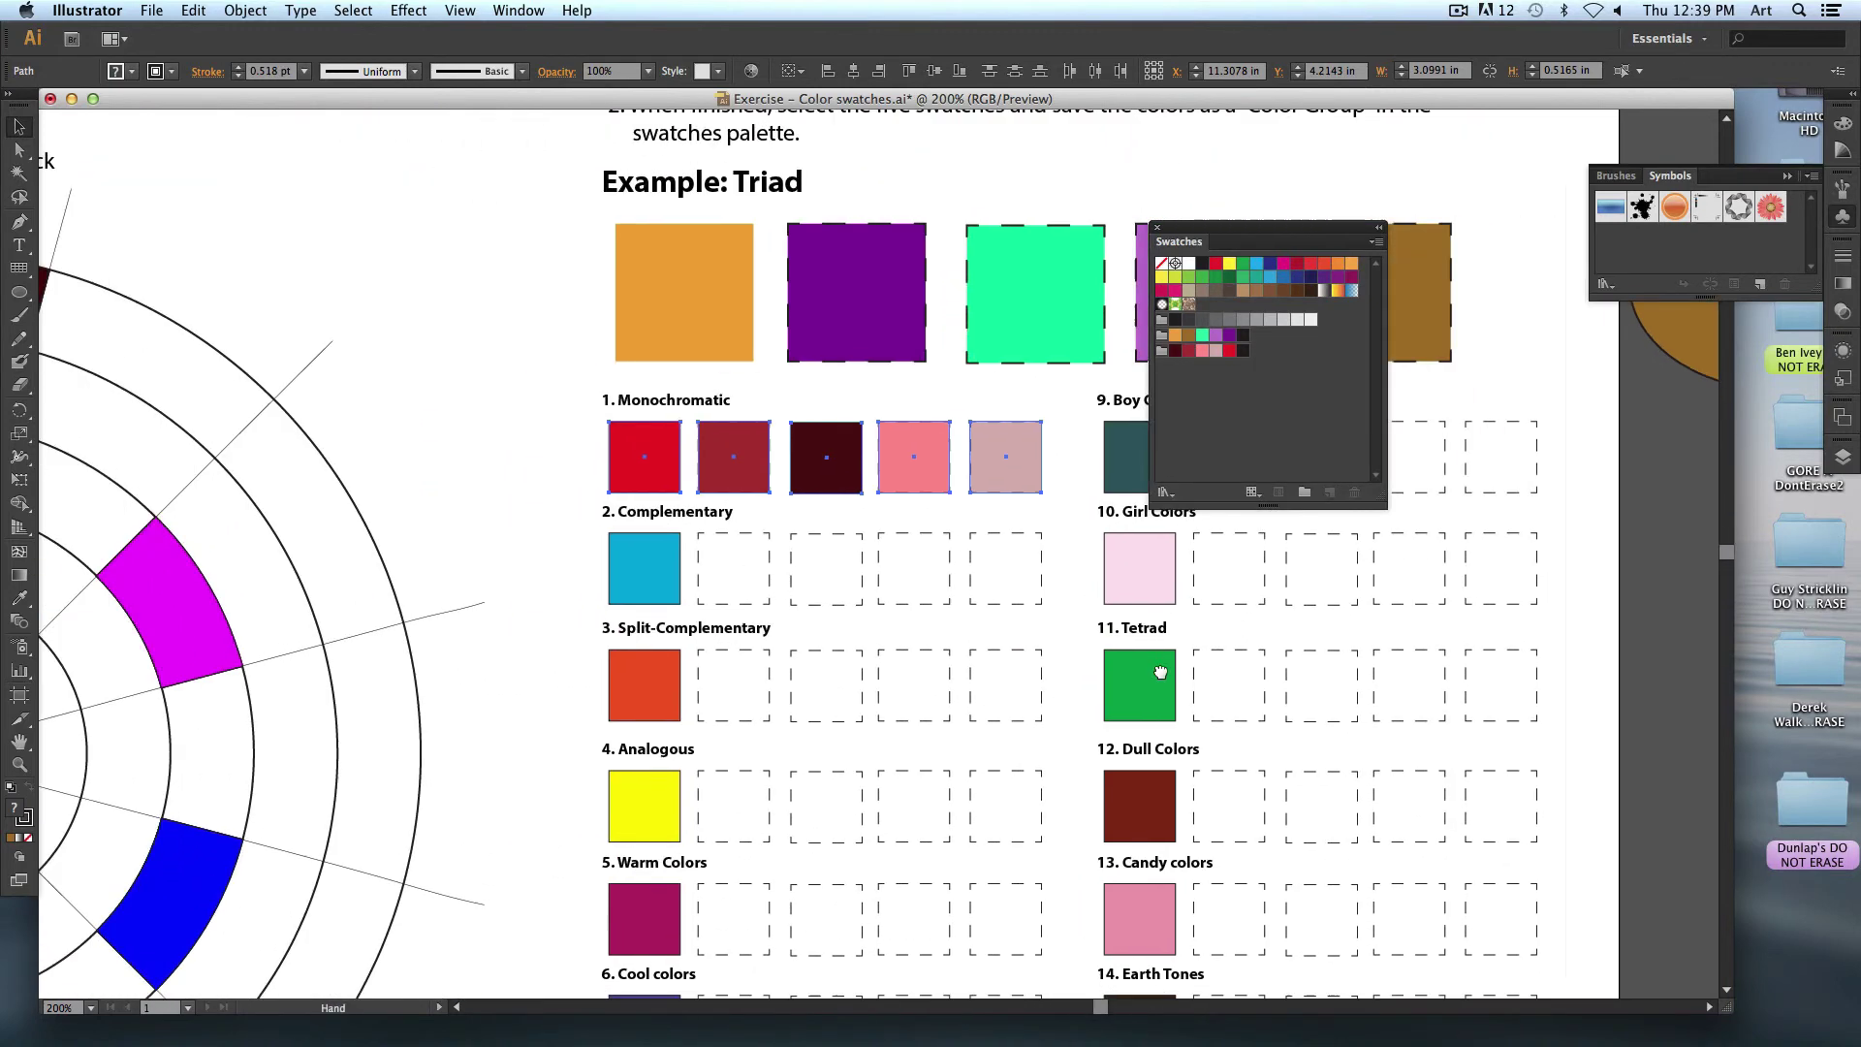
click(572, 451)
scroll(573, 450, up, 3)
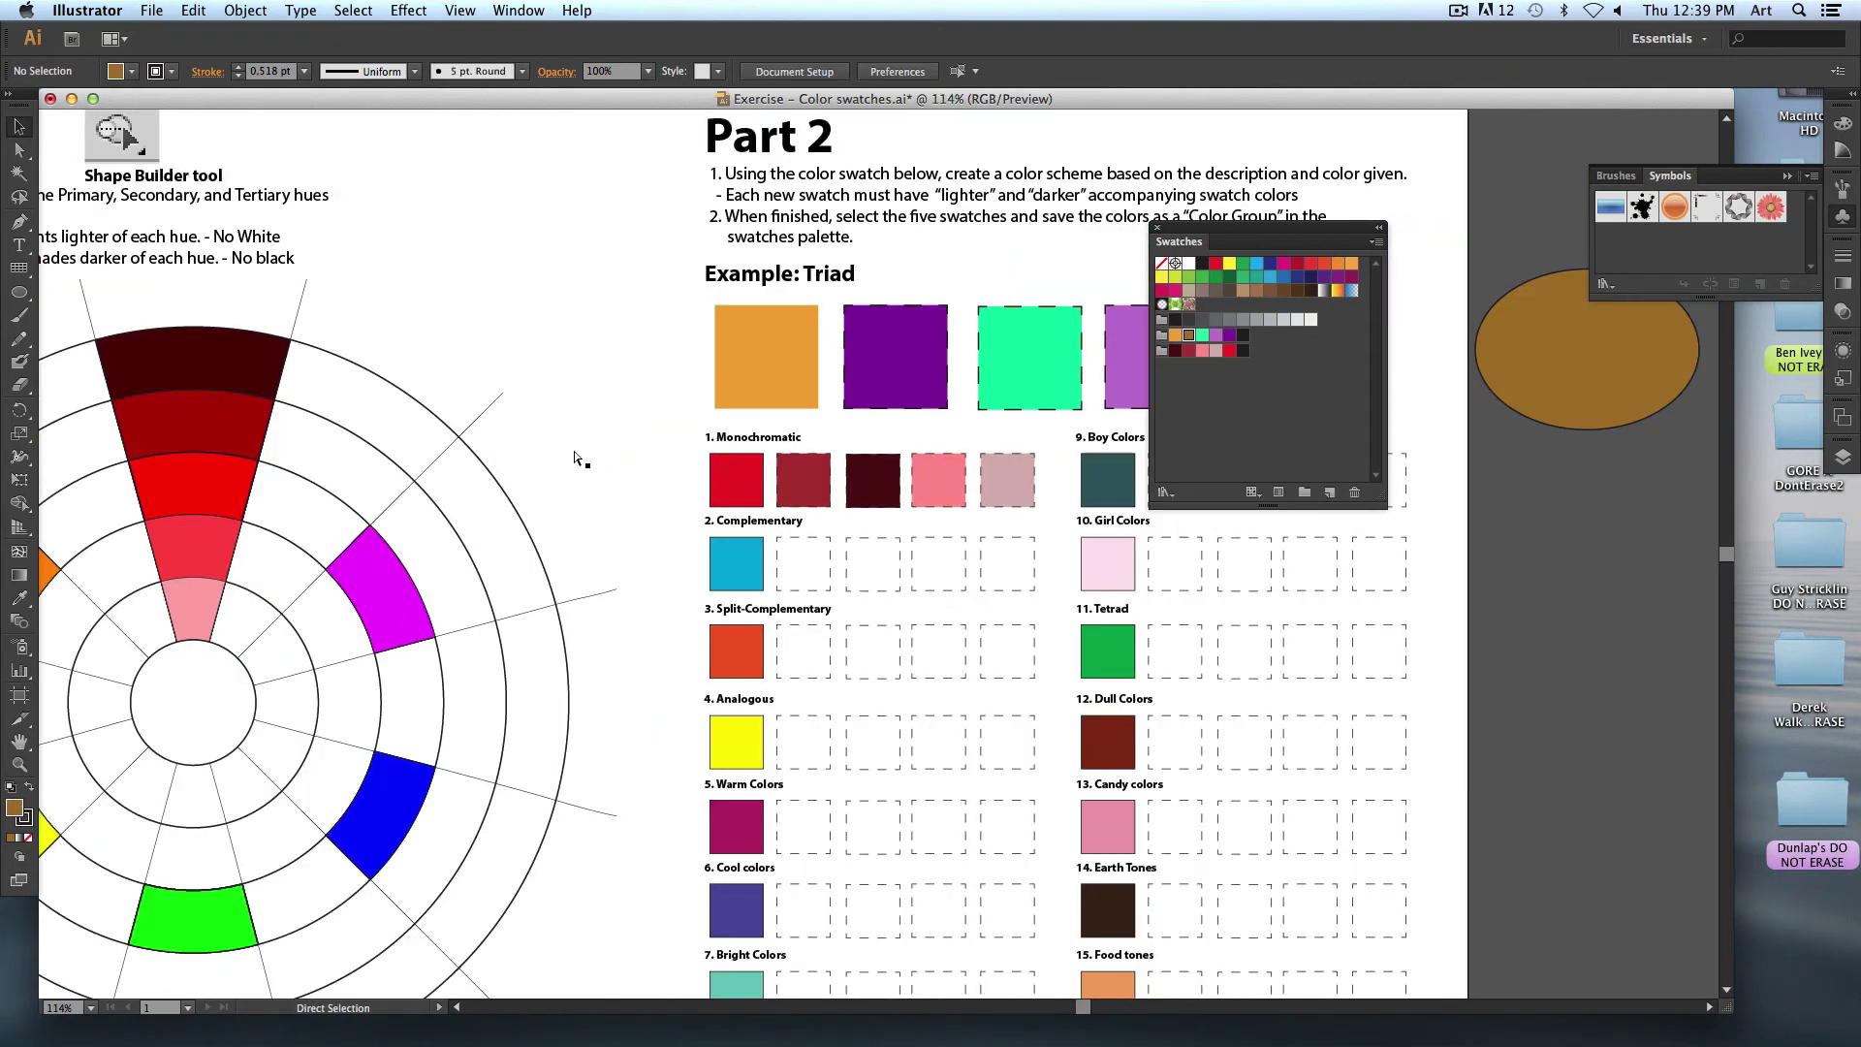
key(super+0)
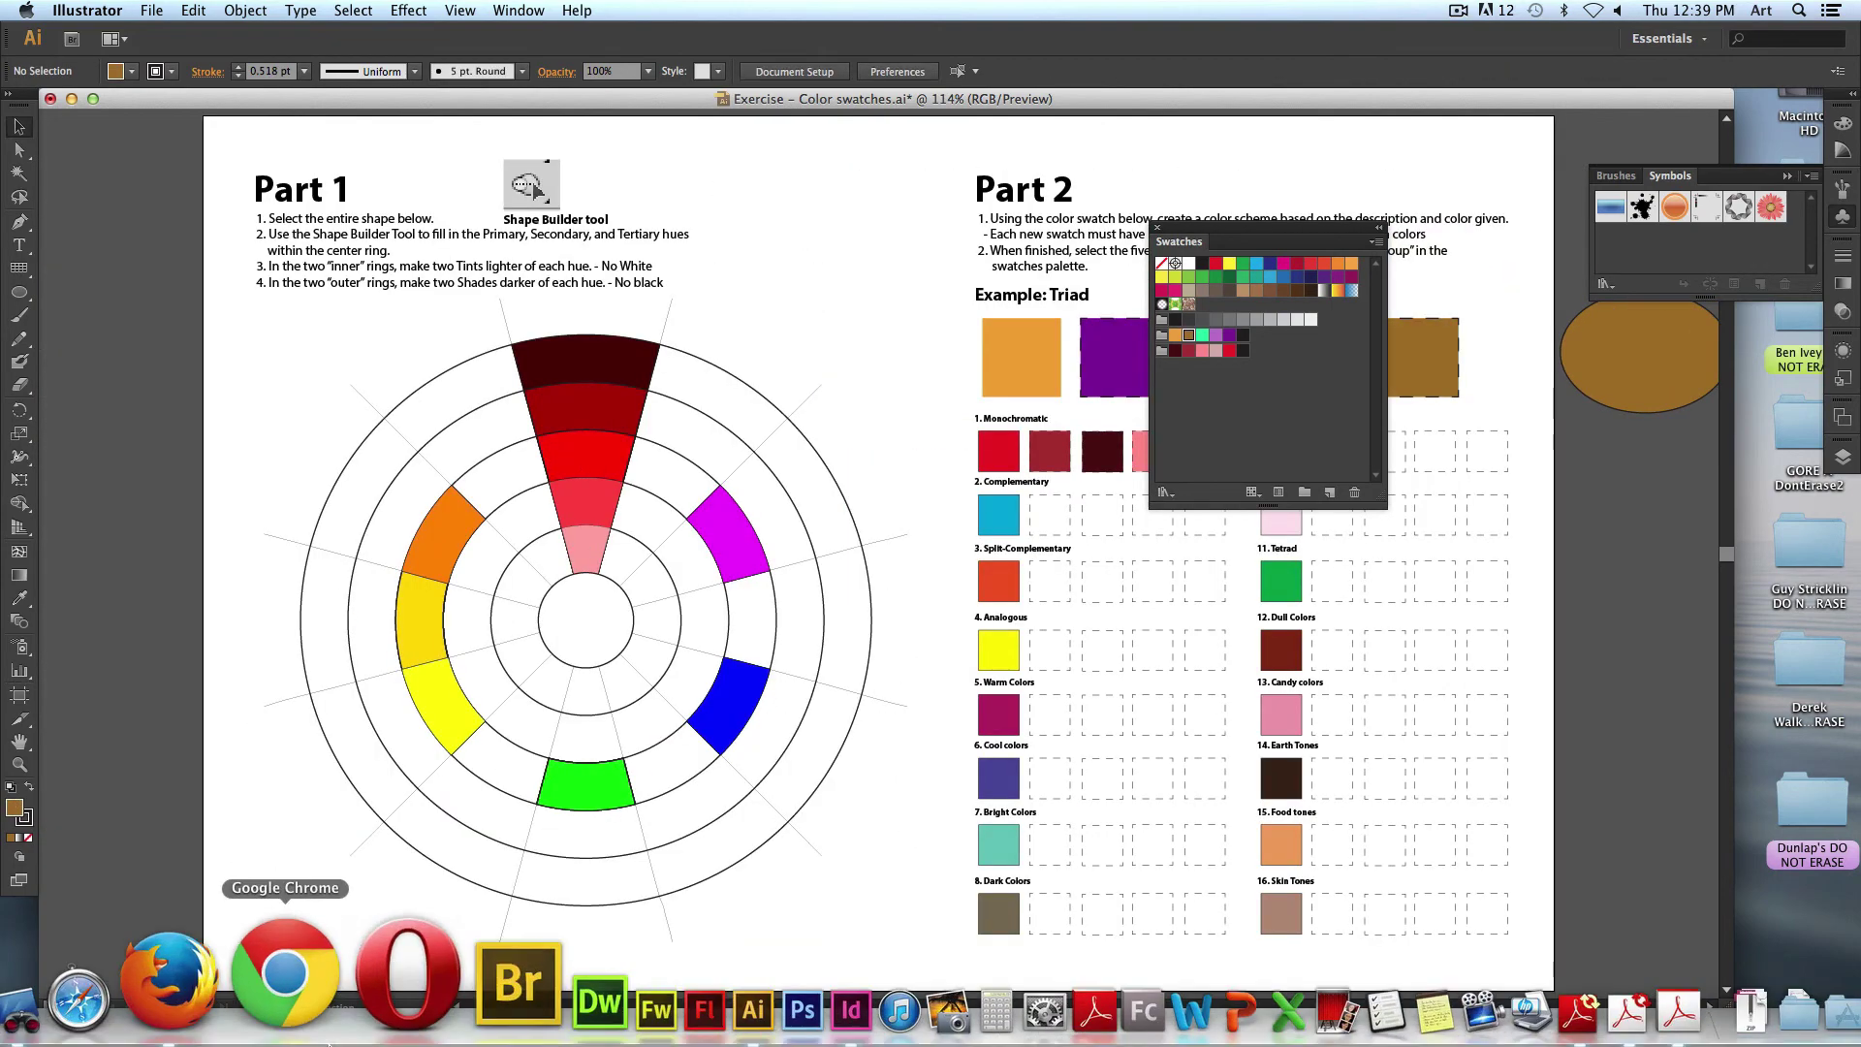
Switch to Firefox and scroll the Moodle course page to the January 27 – February 2 Color Swatches exercise.
click(277, 1008)
scroll(605, 641, down, 2)
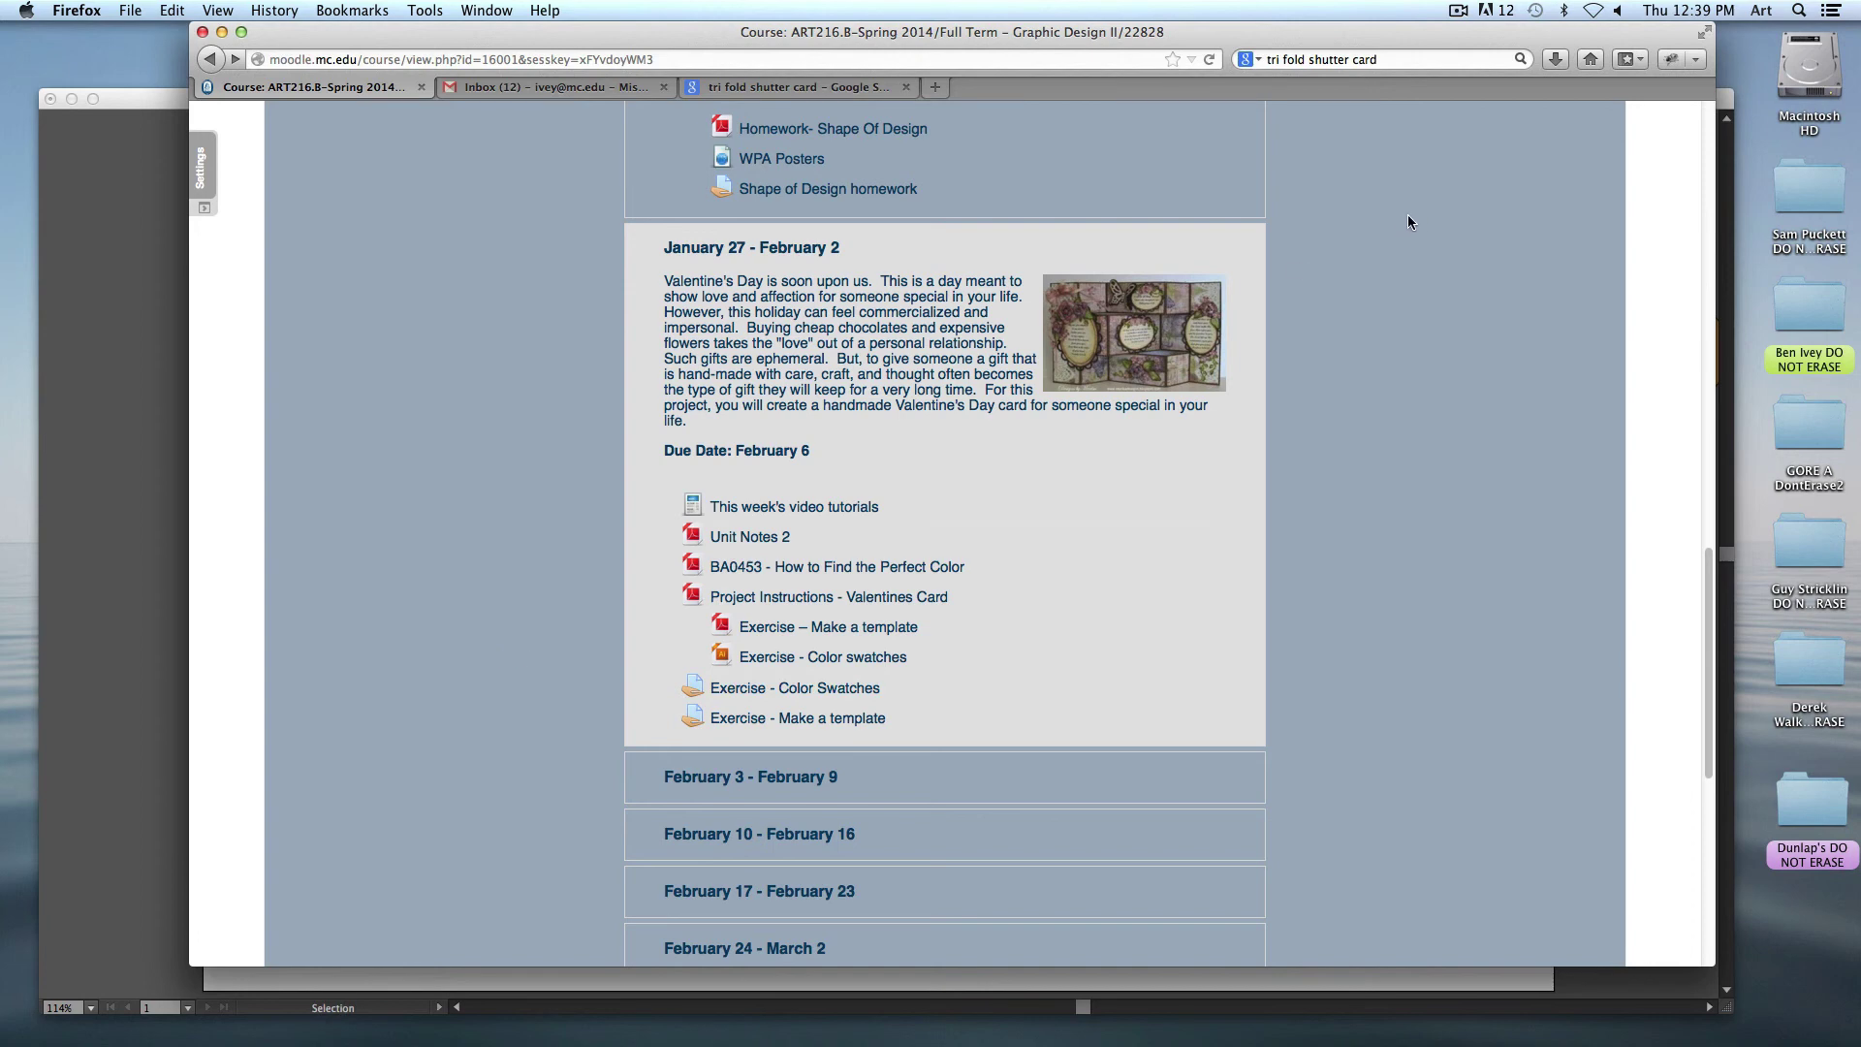
click(1458, 11)
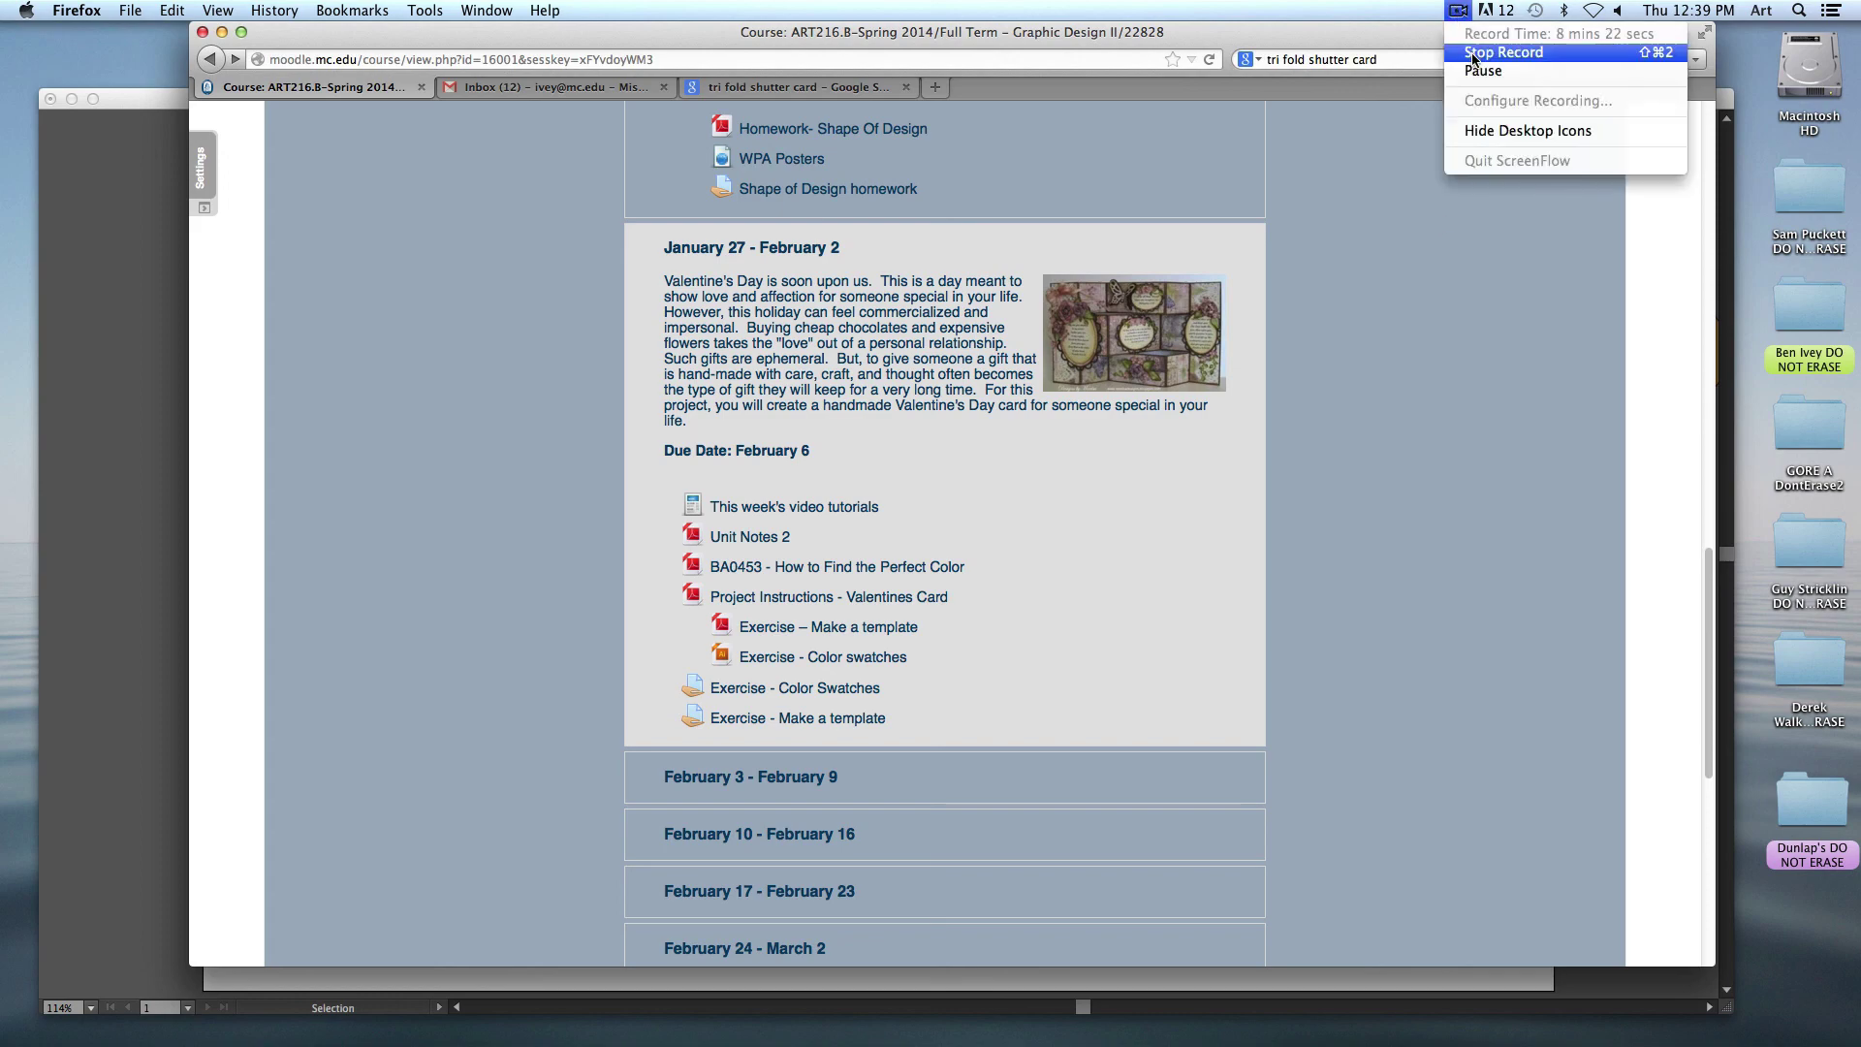